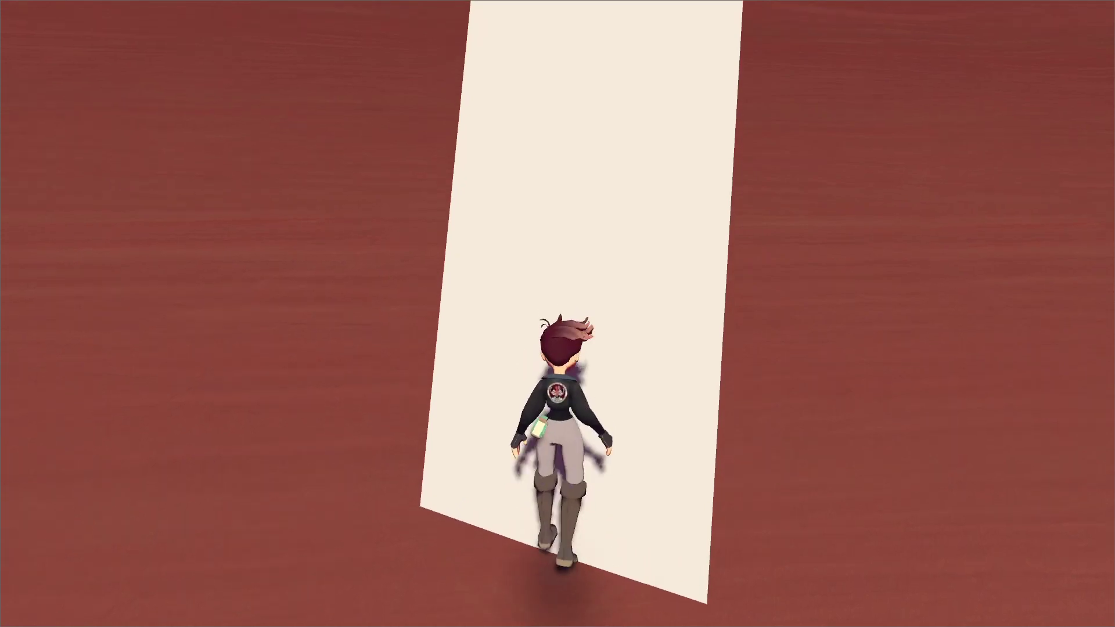
- Playtest climbing and jumping on the narrow white test ladder against the cliff, check the in-game console, and quit the game
key(space)
key(s)
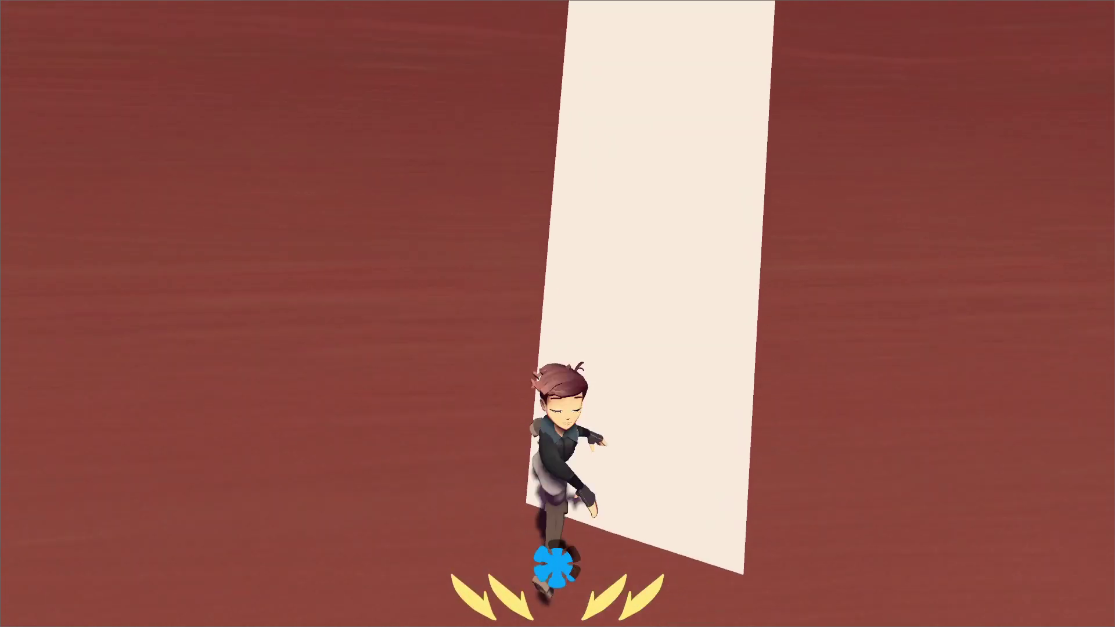
key(w)
key(space)
key(space)
key(space)
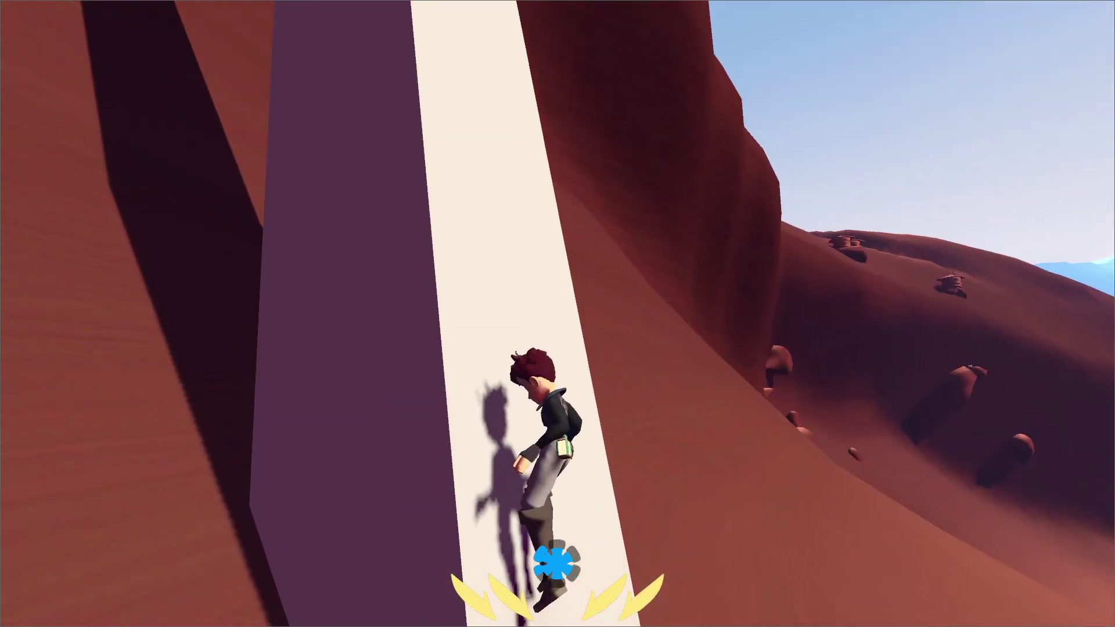
key(space)
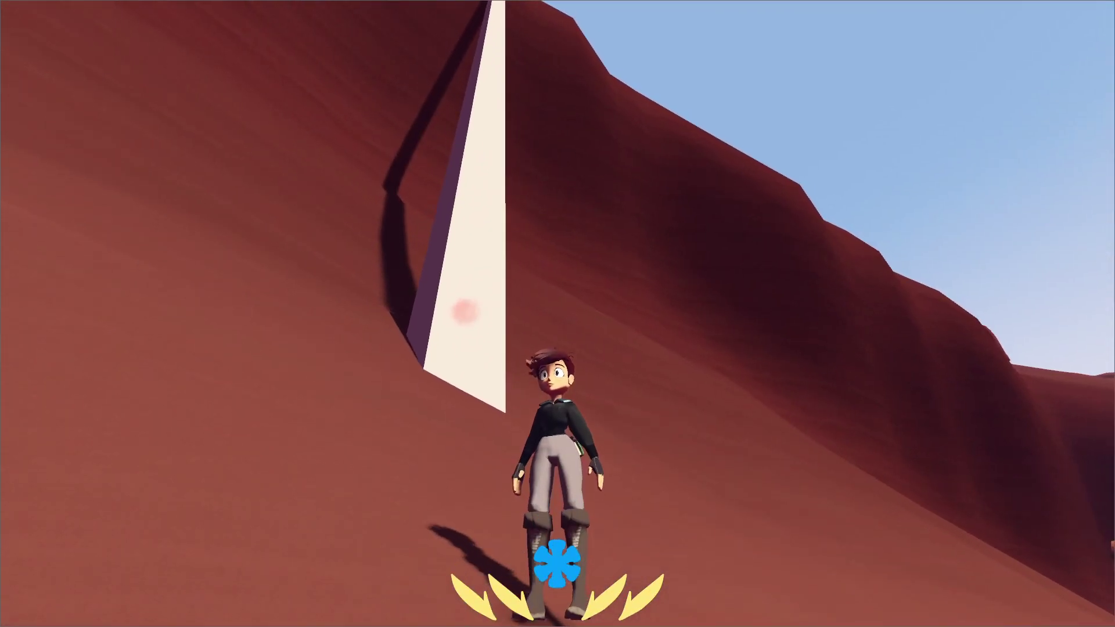
key(grave)
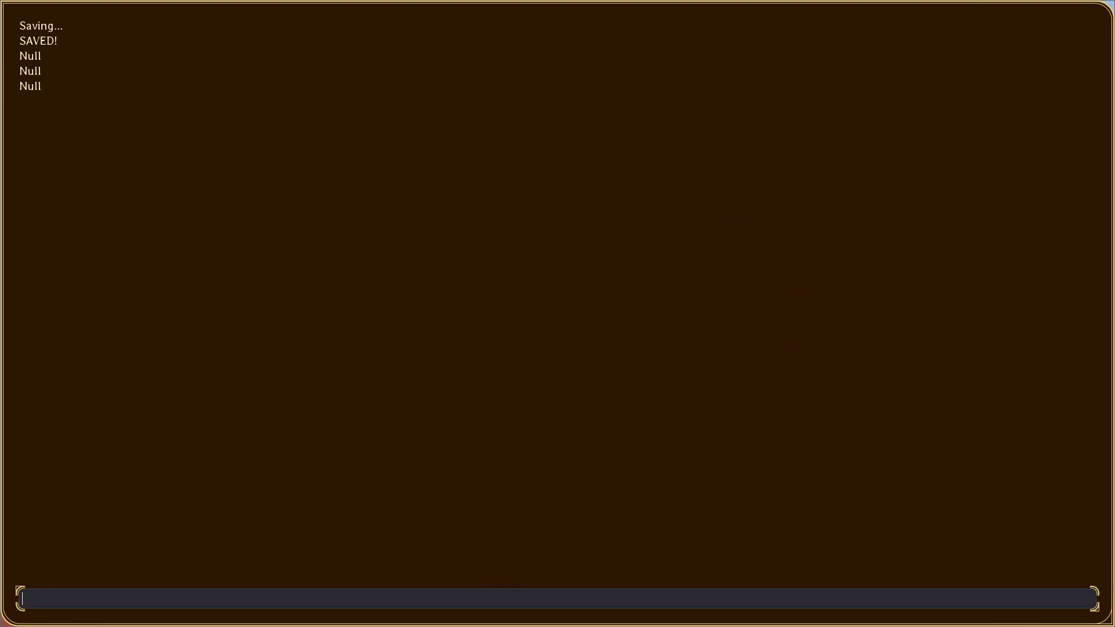
key(grave)
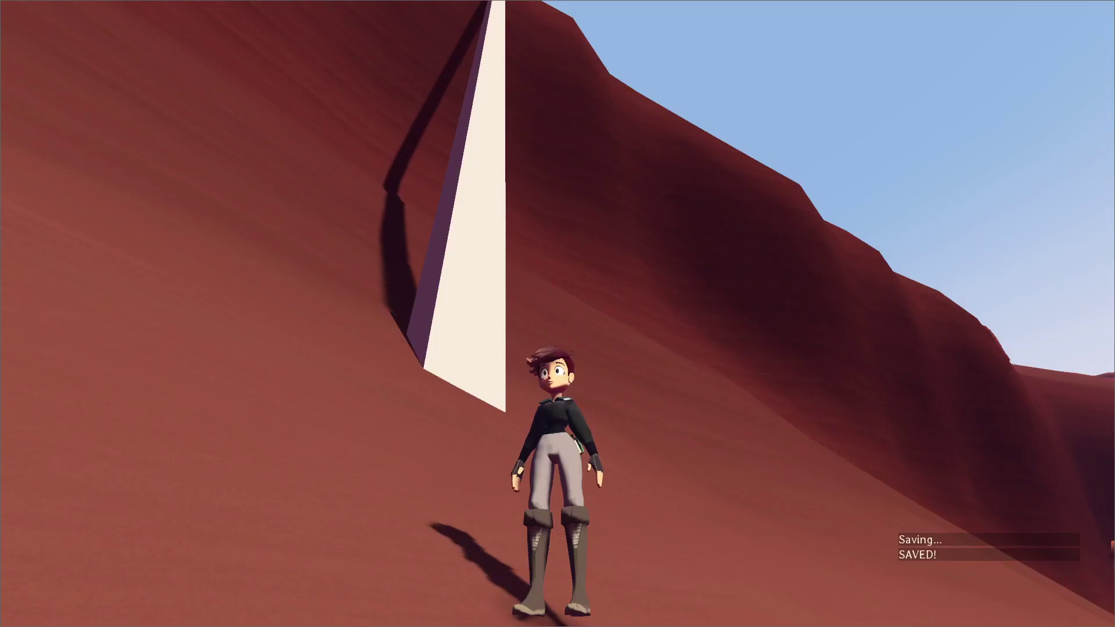
key(alt+F4)
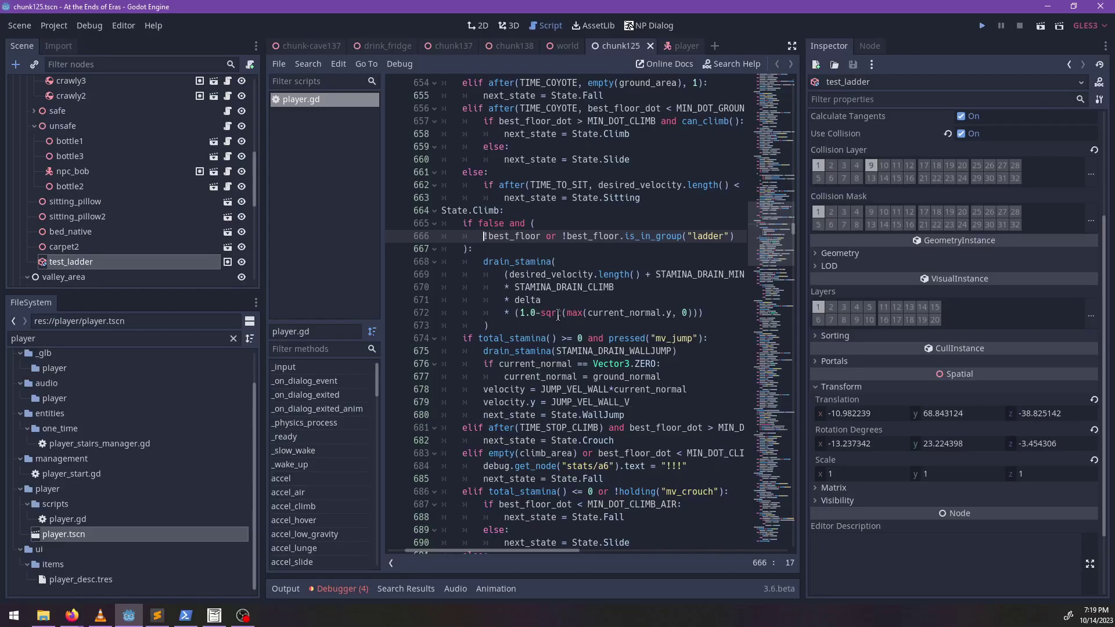
- Save and rerun the game for another short climb test on the ladder, ending it back in the script
key(ctrl+s)
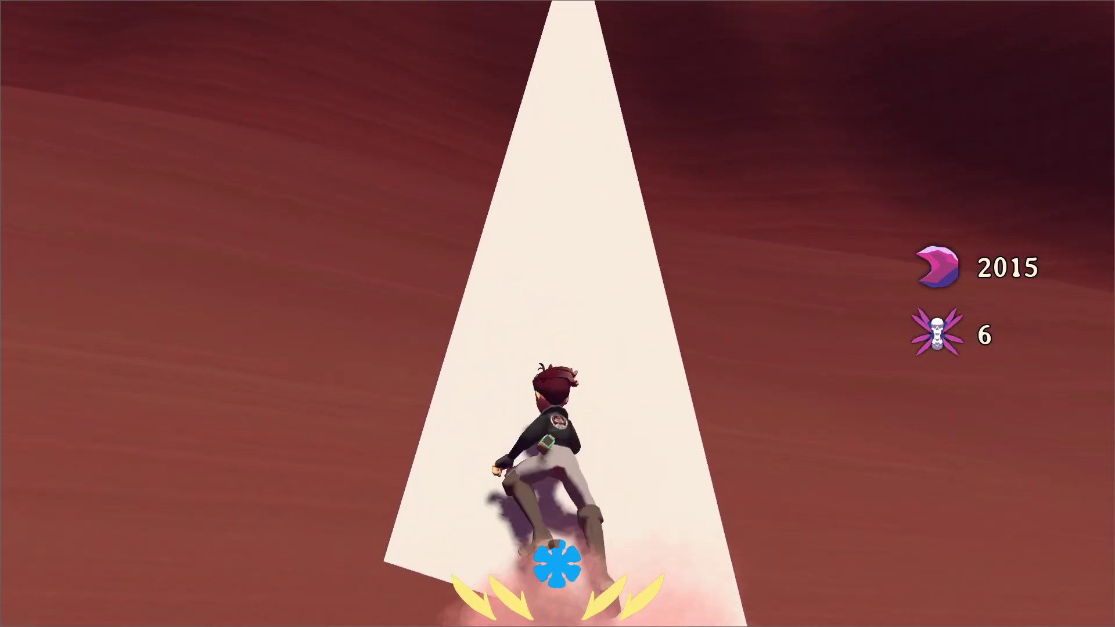
key(F8)
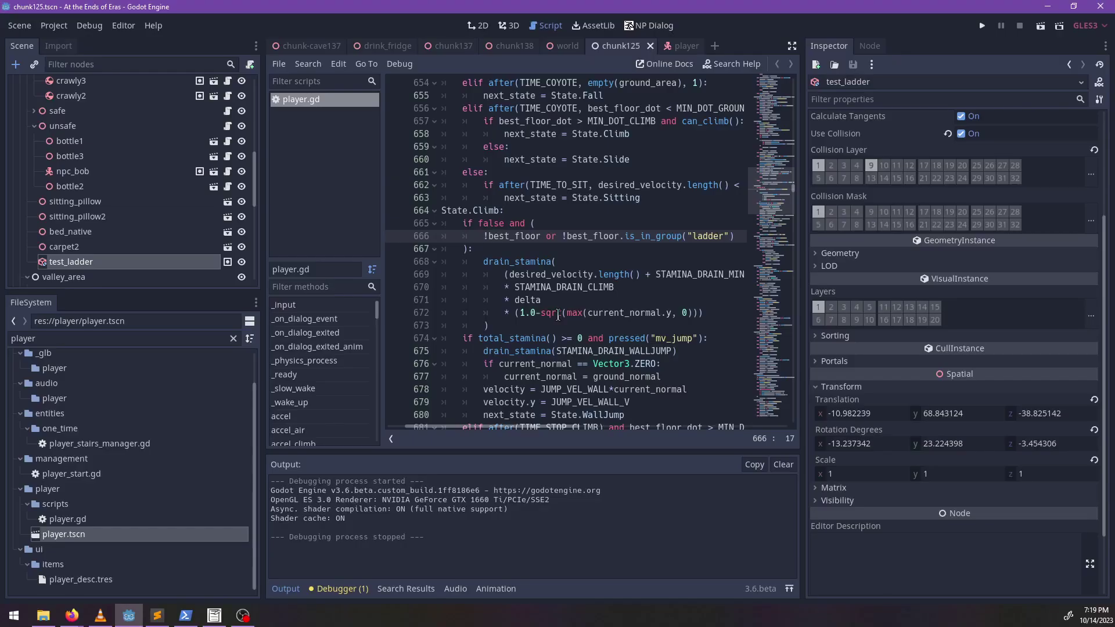
- Join the multi-line ladder condition under State.Climb in player.gd into a single if line
key(shift+Up)
key(shift+End)
key(BackSpace)
key(Down)
key(Left)
key(Left)
key(Left)
key(Right)
key(shift+Up)
key(shift+End)
key(BackSpace)
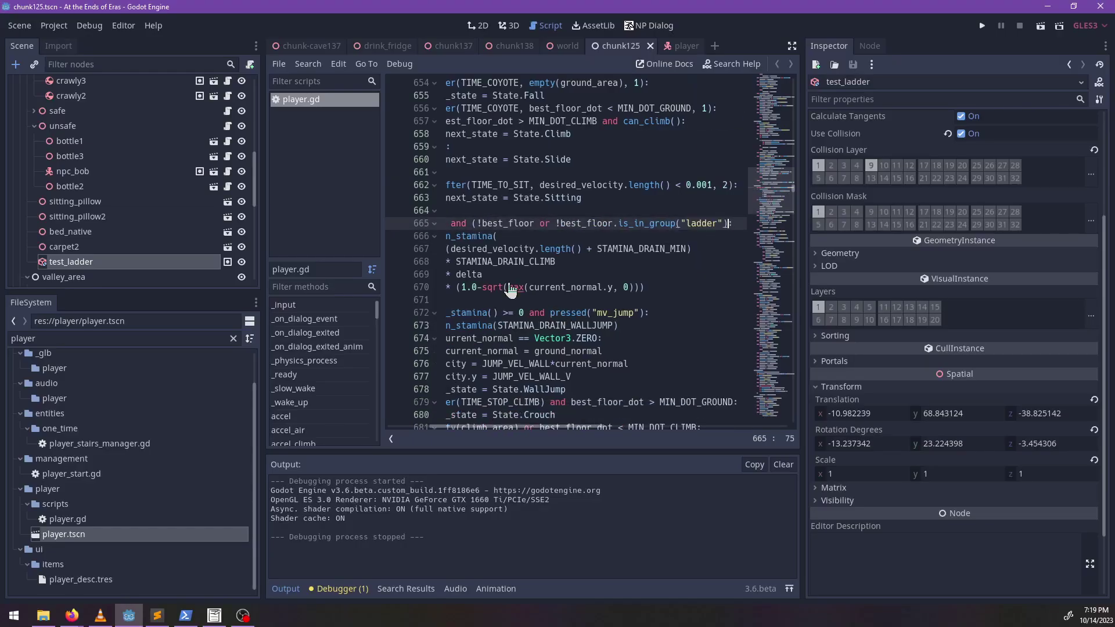
- Remove "false and" and the extra parentheses so the climb condition reads if !best_floor or !best_floor.is_in_group("ladder"):
key(ctrl+Left)
key(ctrl+Left)
key(ctrl+Left)
key(ctrl+Left)
key(ctrl+Left)
key(Left)
key(ctrl+BackSpace)
key(ctrl+BackSpace)
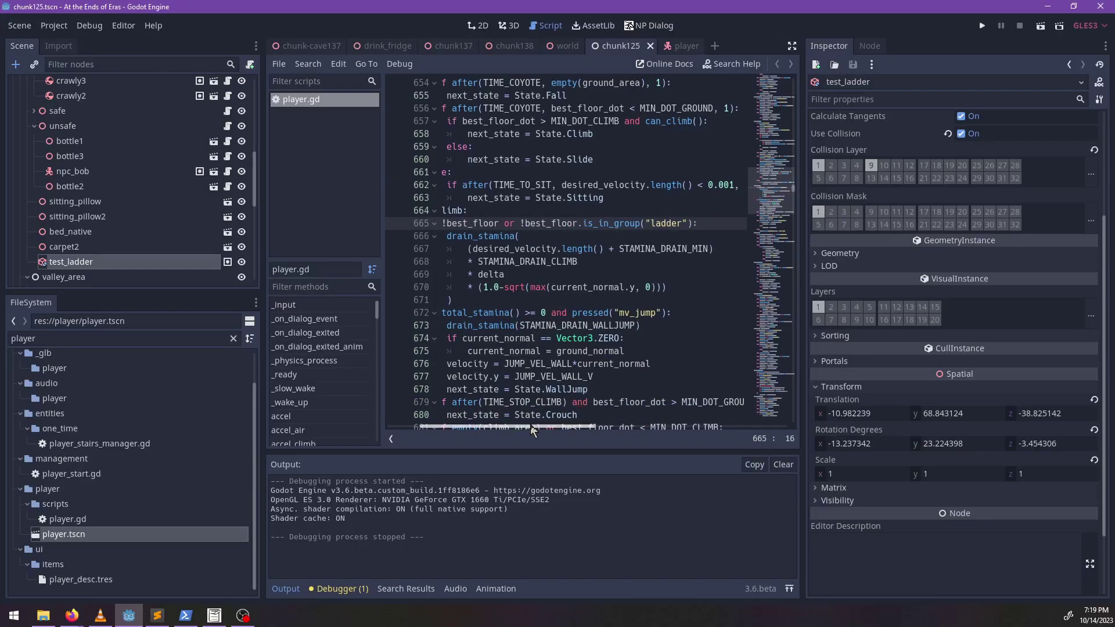
drag(531, 431, 472, 411)
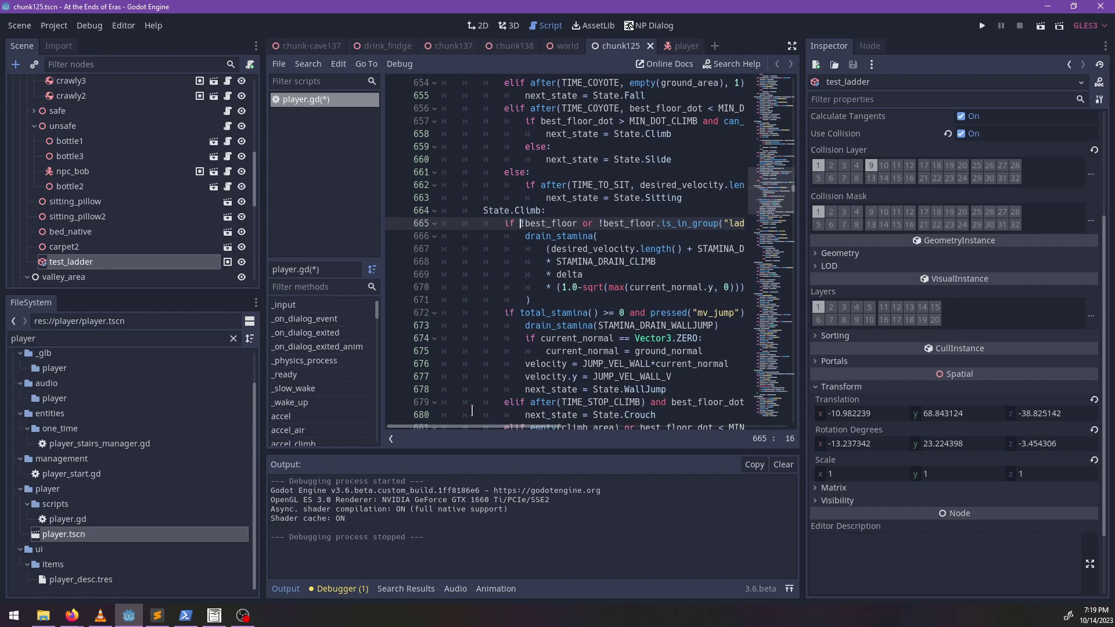
- Widen the test_ladder box in the 3D view of chunk125, giving it a depth of about 4.6
click(511, 29)
scroll(568, 256, up, 5)
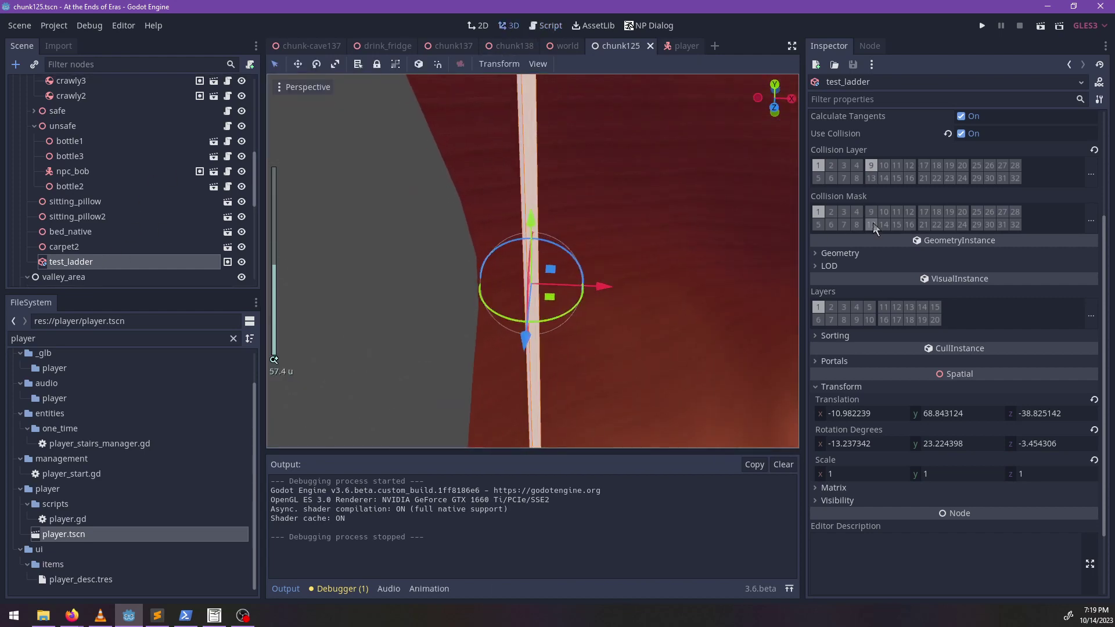
click(87, 249)
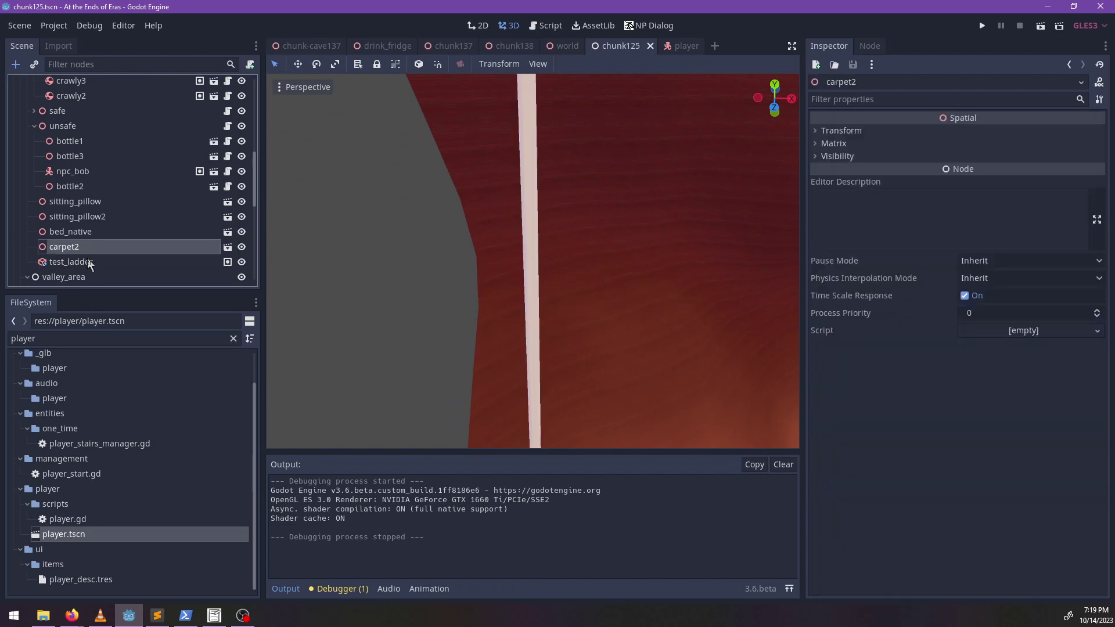
click(90, 262)
scroll(731, 308, up, 4)
middle_drag(605, 309, 568, 309)
mouse_move(496, 300)
mouse_down()
mouse_move(495, 314)
mouse_move(478, 308)
mouse_up()
scroll(542, 283, down, 10)
middle_drag(618, 325, 642, 266)
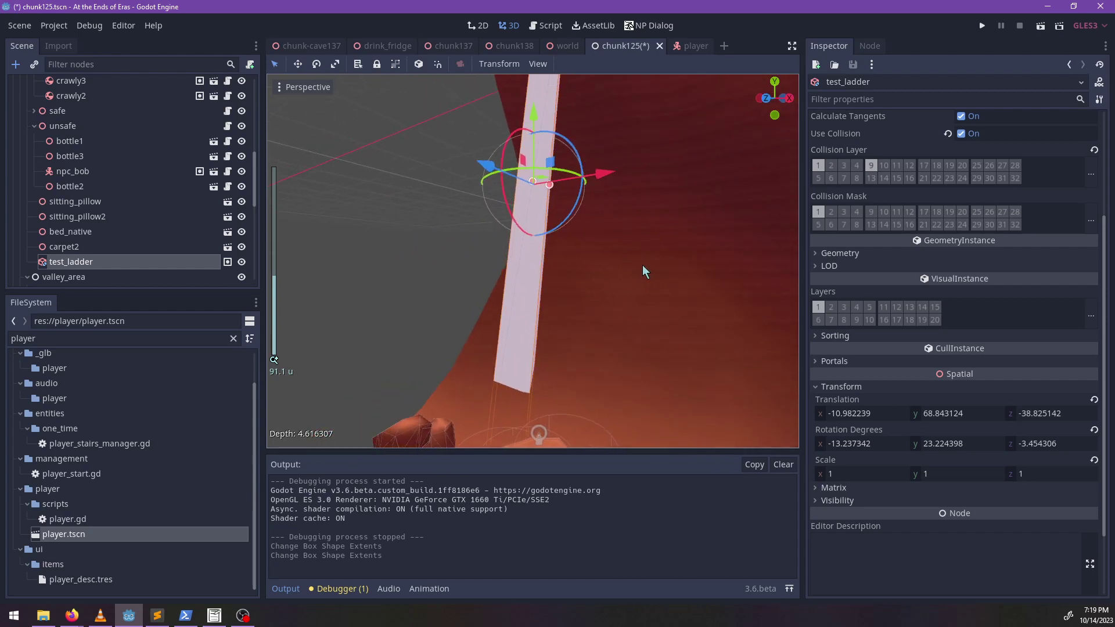
- Lengthen test_ladder to a height of about 132 and move it up the cliff to about Y 76.04, Z -44.77
scroll(643, 267, down, 8)
shift+middle_drag(600, 173, 603, 225)
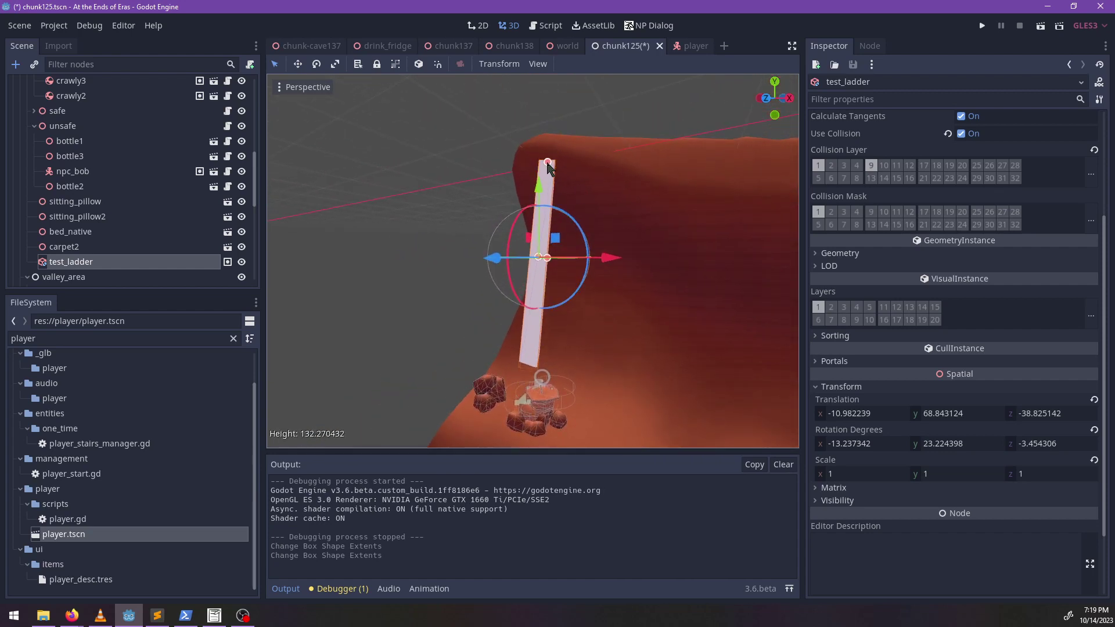
drag(543, 177, 542, 173)
middle_drag(542, 173, 506, 221)
scroll(498, 194, up, 3)
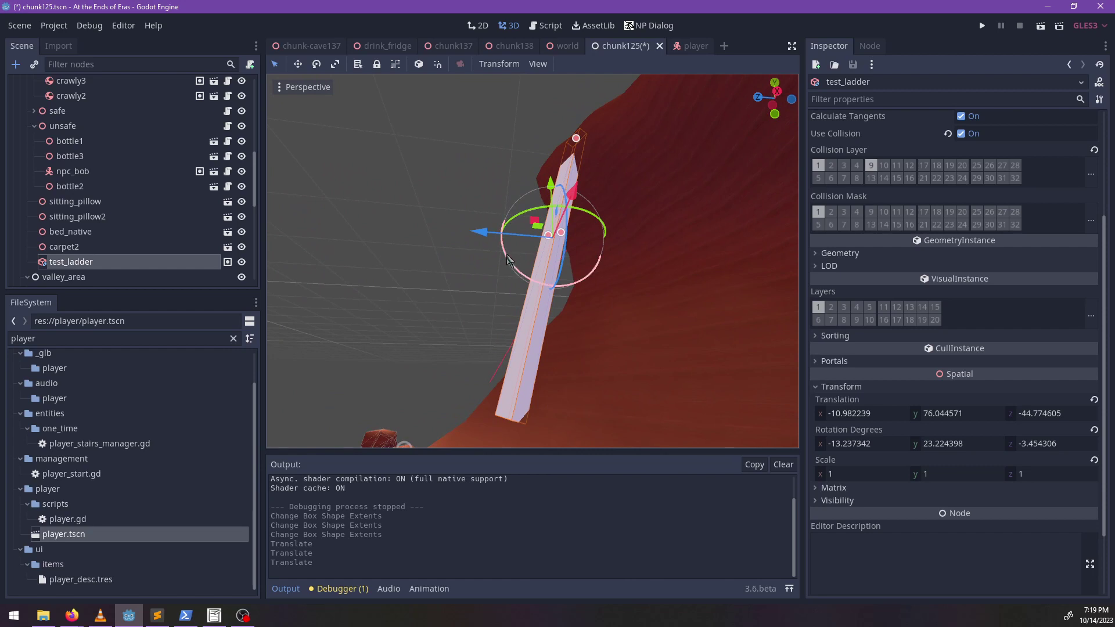
- Rotate test_ladder to lean along the cliff at about -10.59, 22.99, -2.30 degrees and save the scene
drag(510, 263, 511, 261)
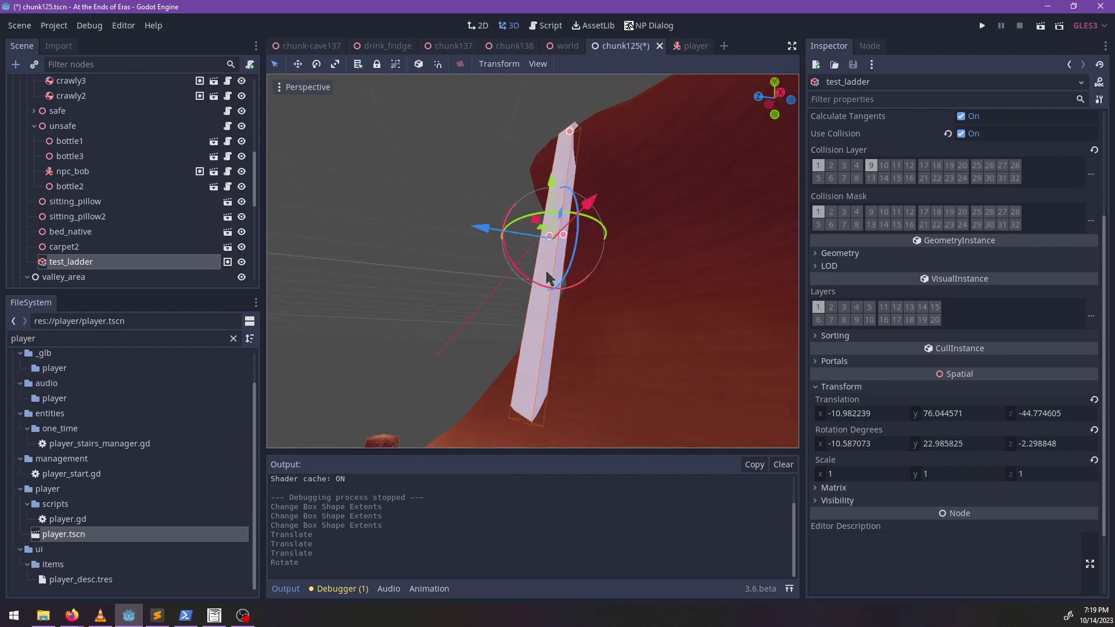
middle_drag(511, 261, 664, 300)
key(ctrl+s)
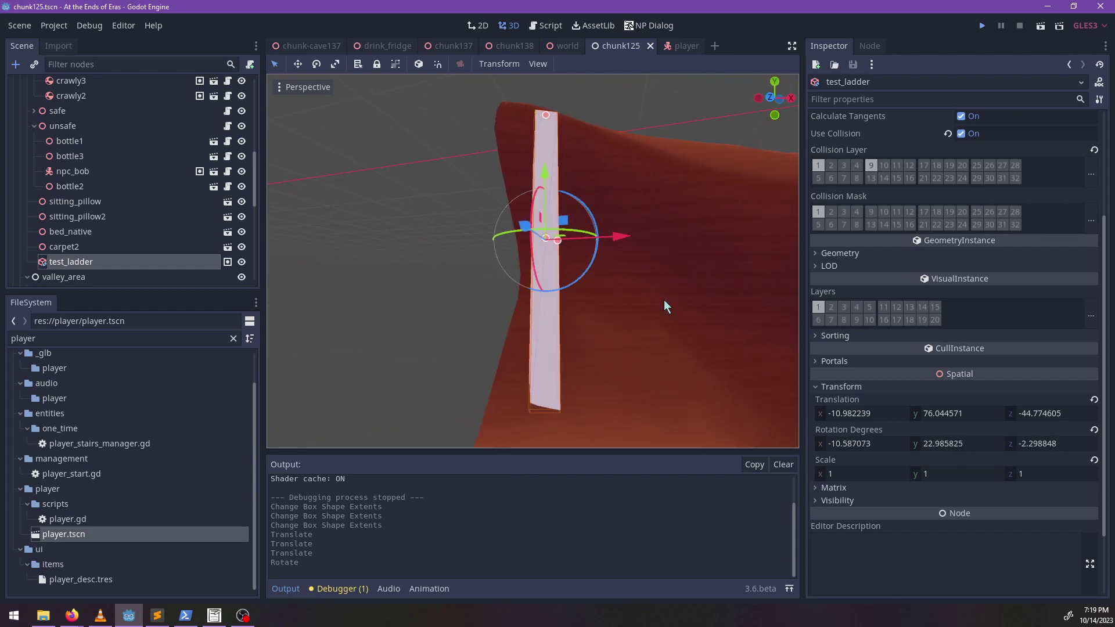
- Run the game and climb the enlarged test ladder from its base to the clifftop, moving onto the red slope and jumping off
key(F5)
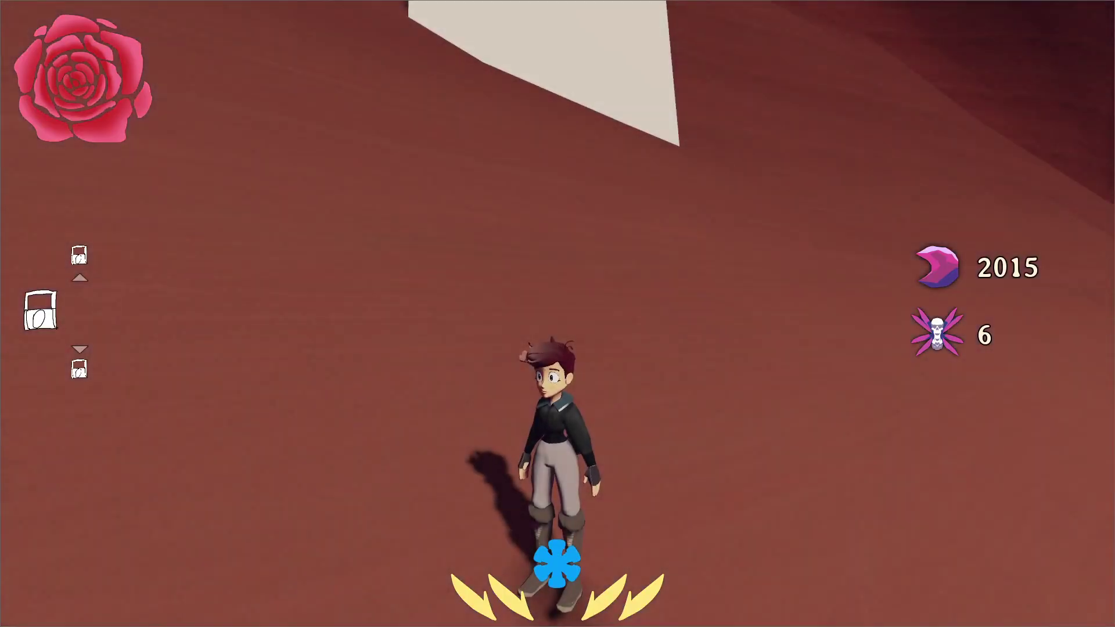
key(w)
key(w)
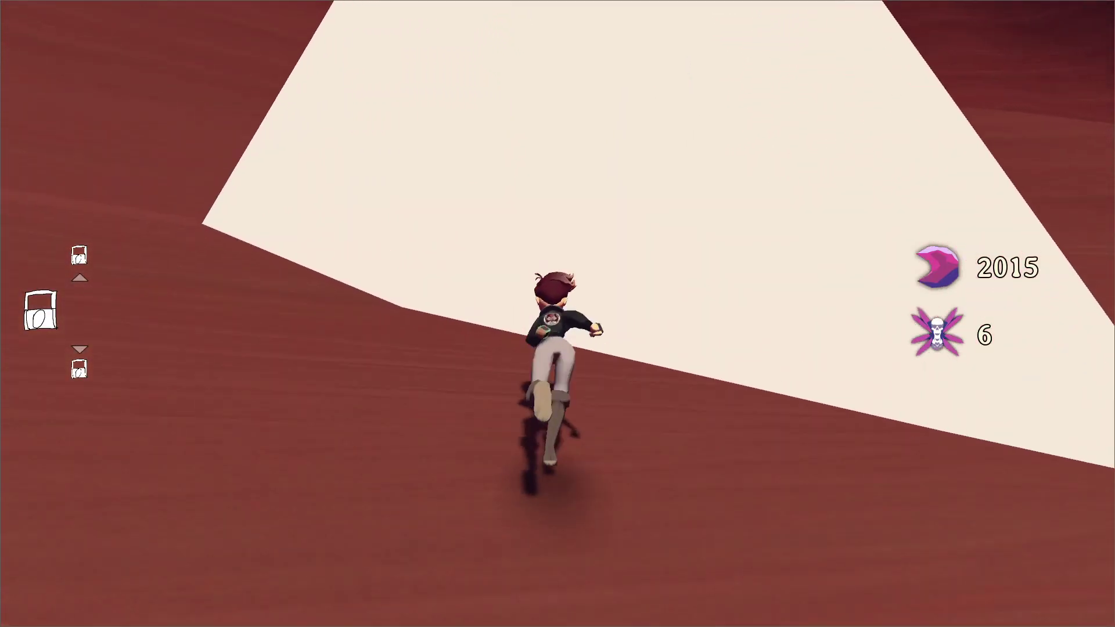
key(w)
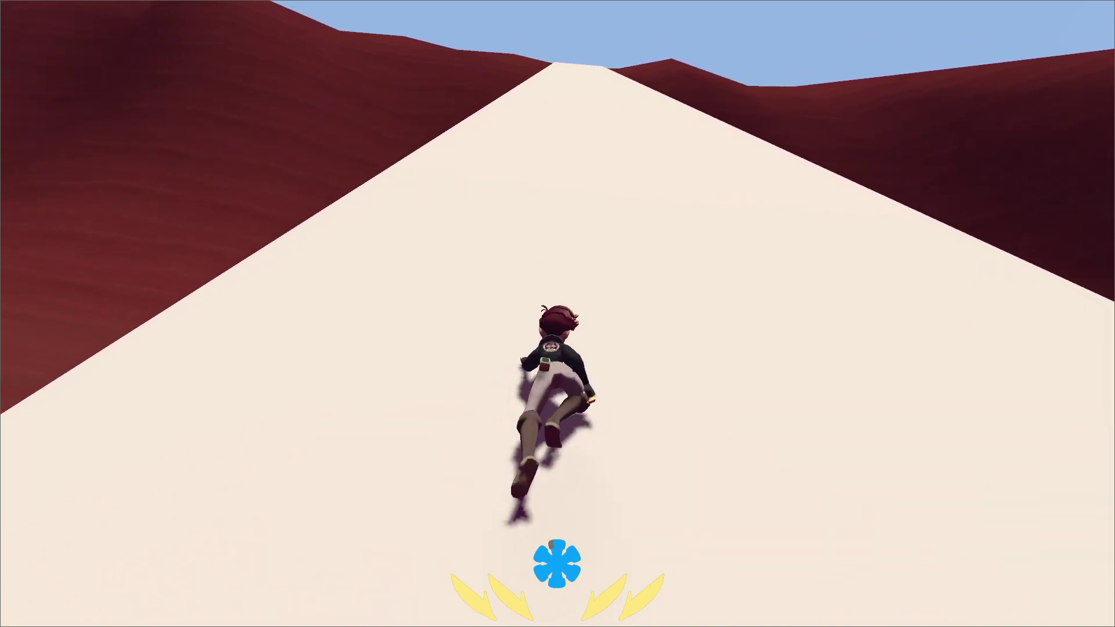
key(w)
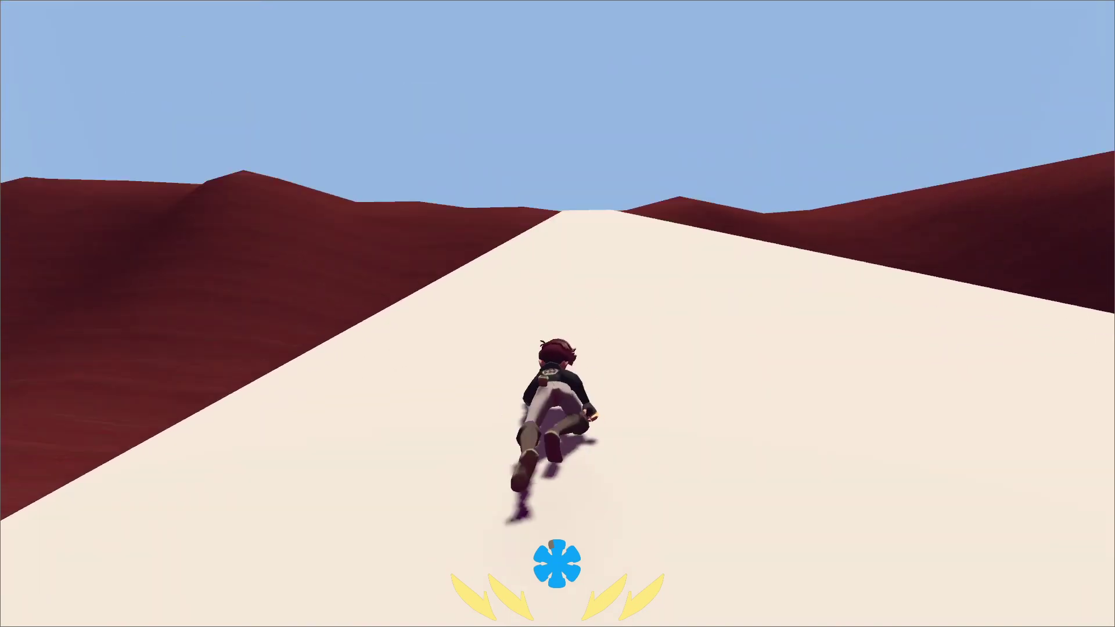
key(w)
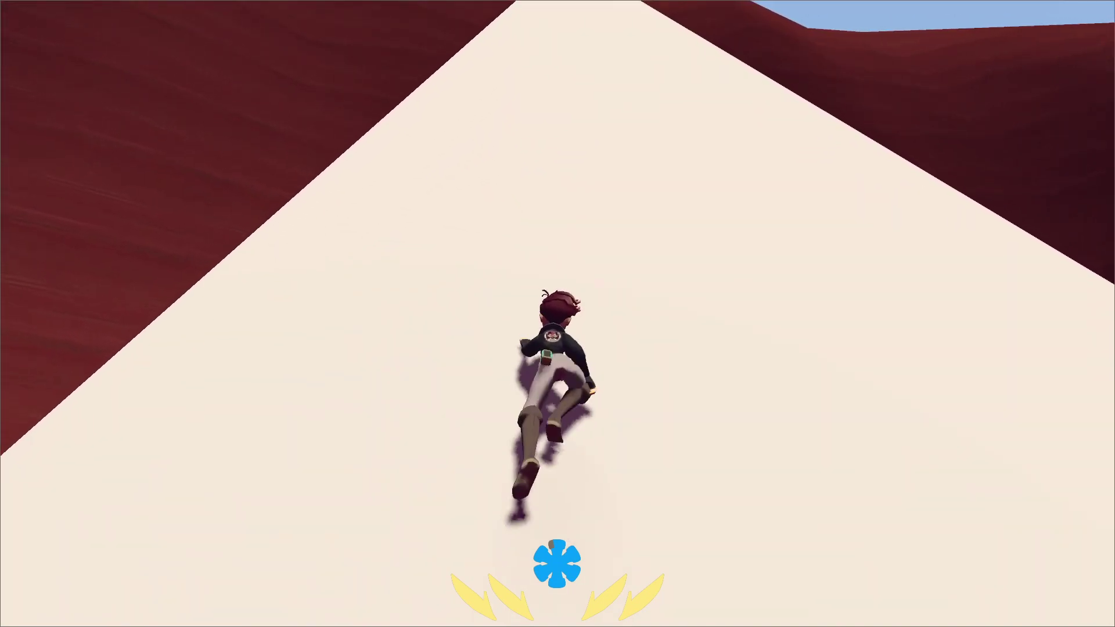
key(w)
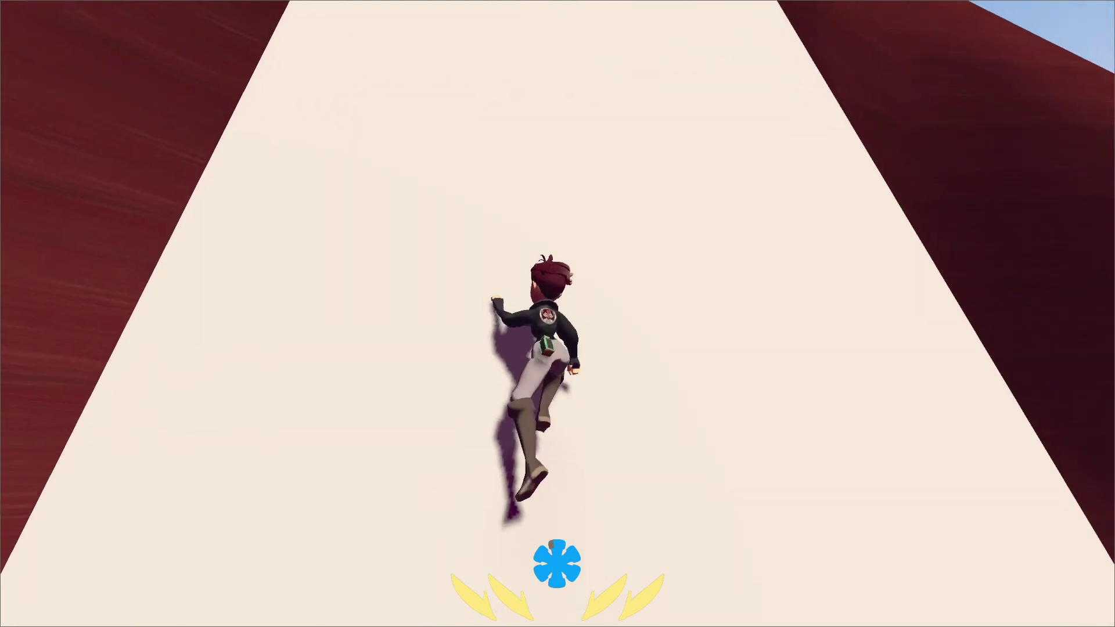
key(w)
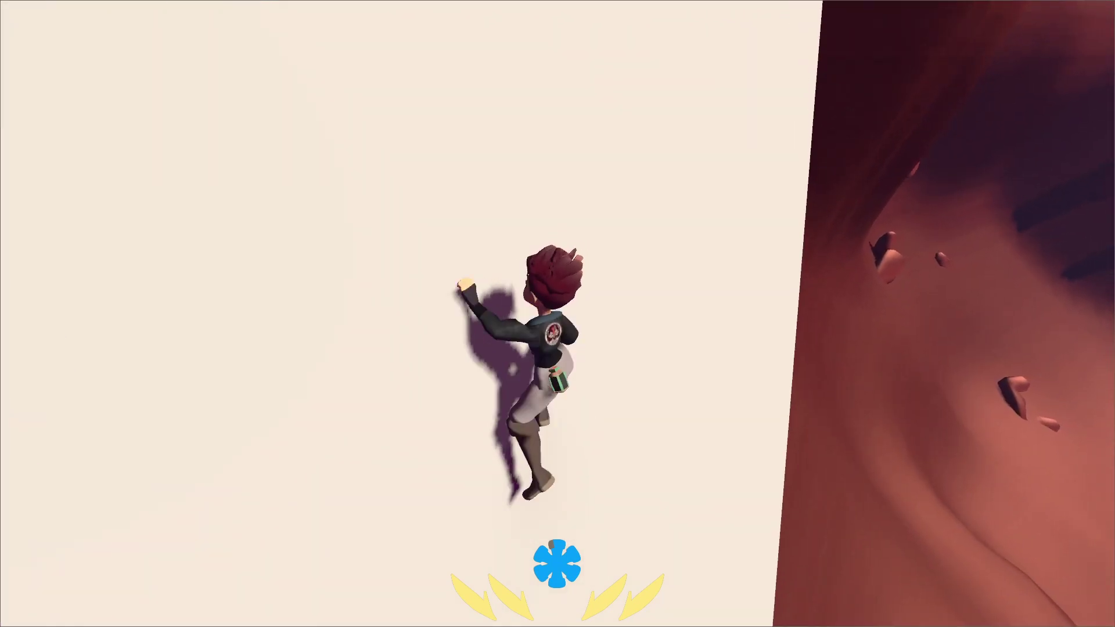
key(w)
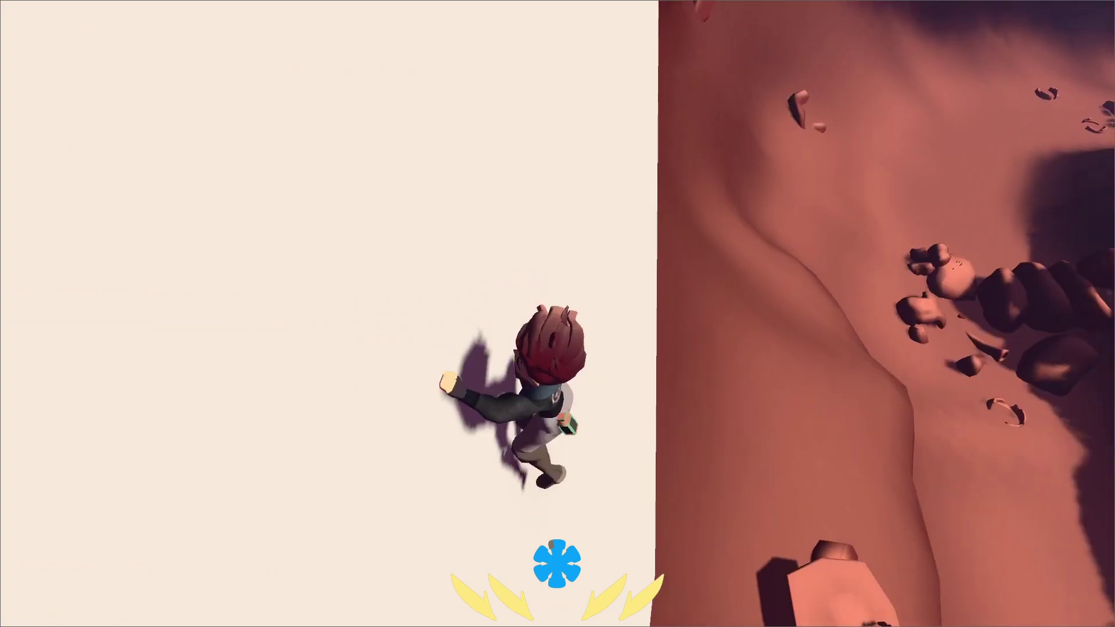
key(w)
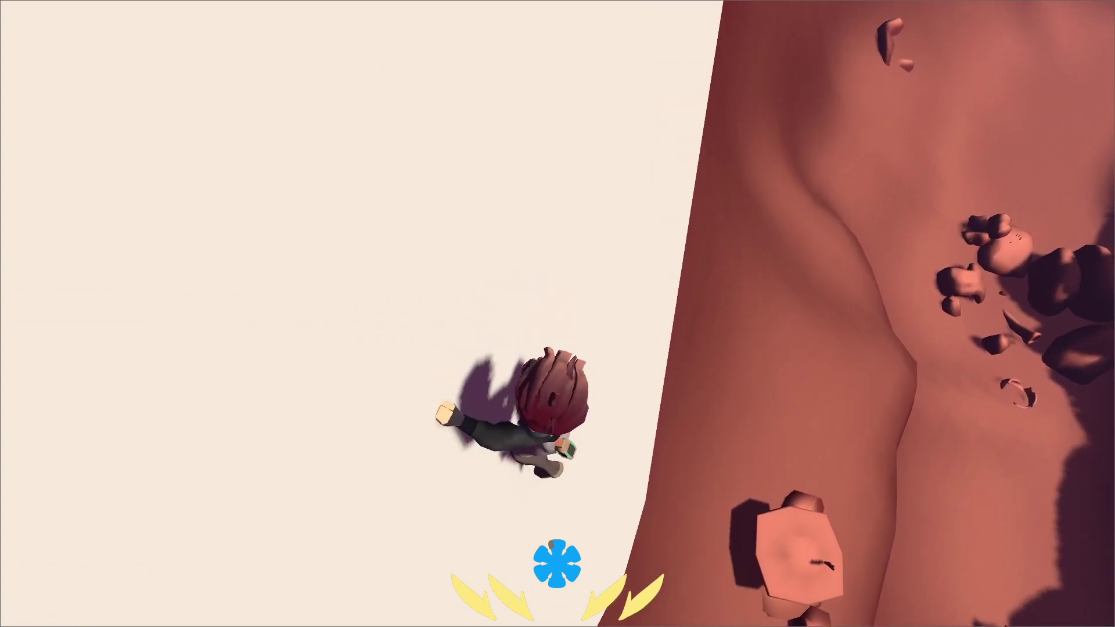
key(w)
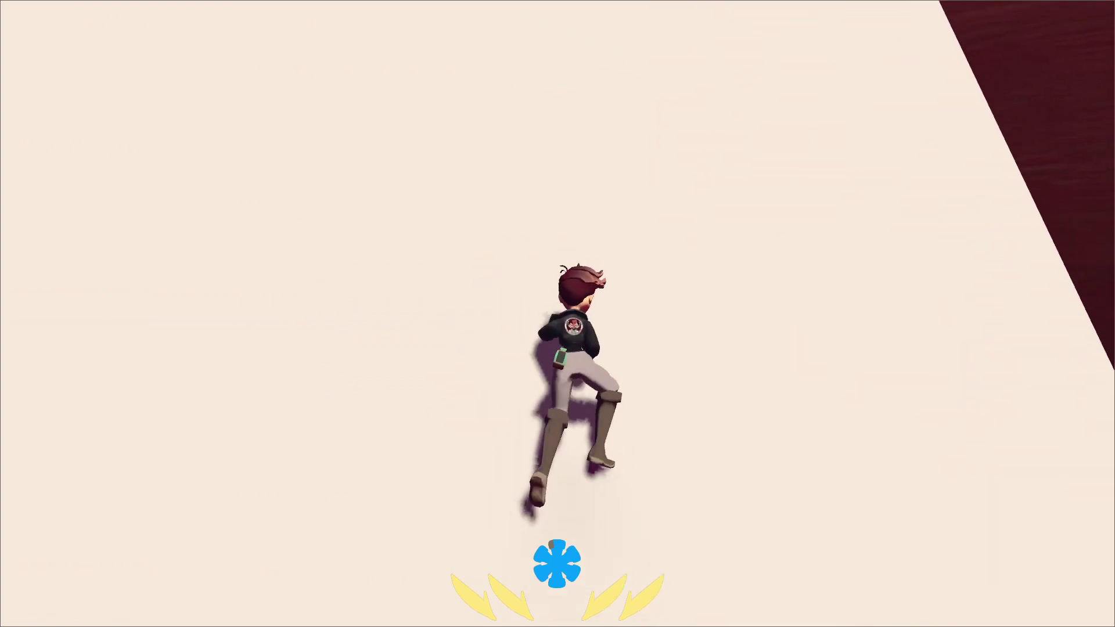
key(w)
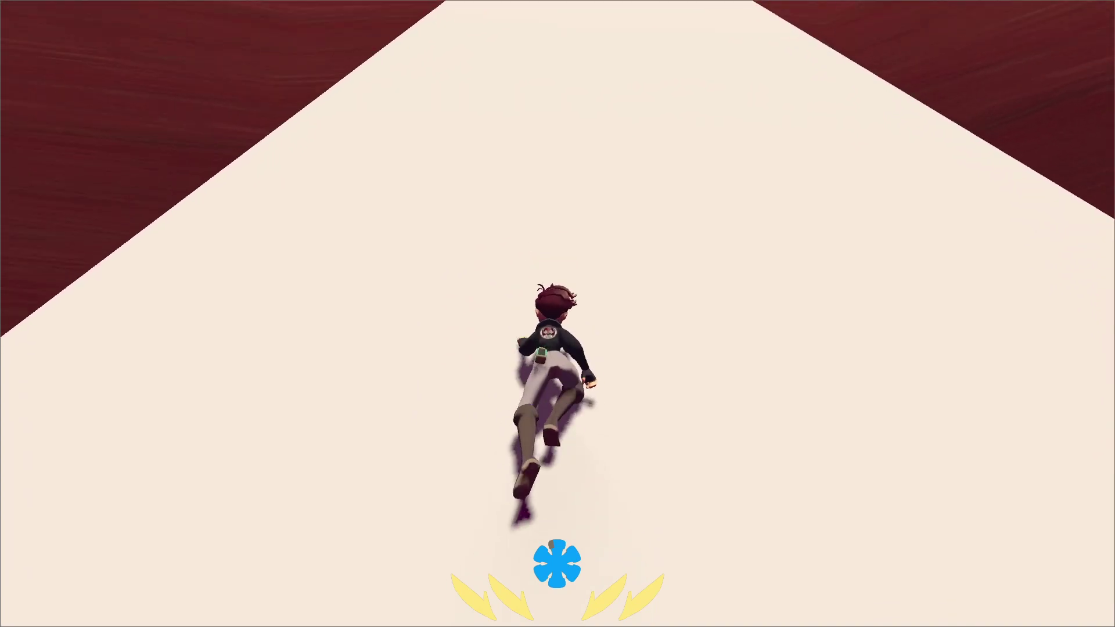
key(w)
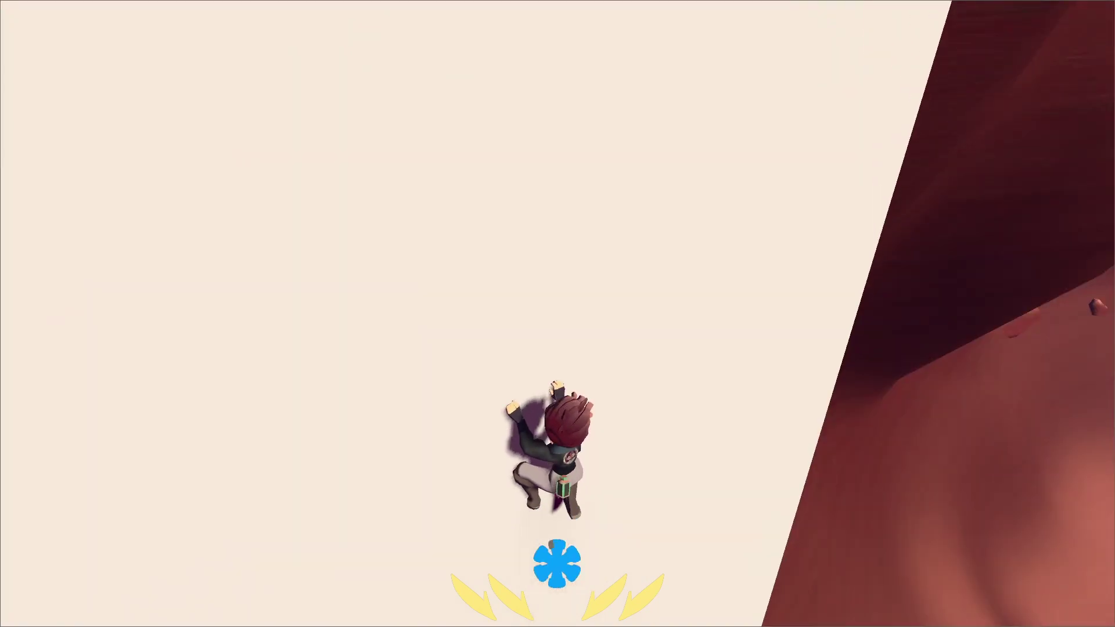
key(w)
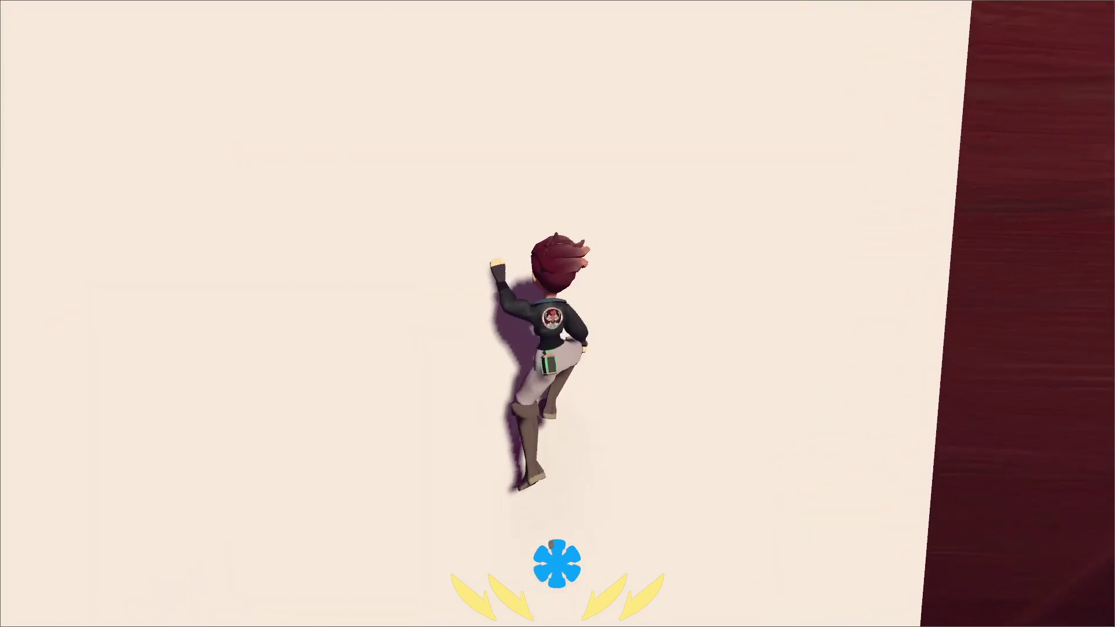
key(w)
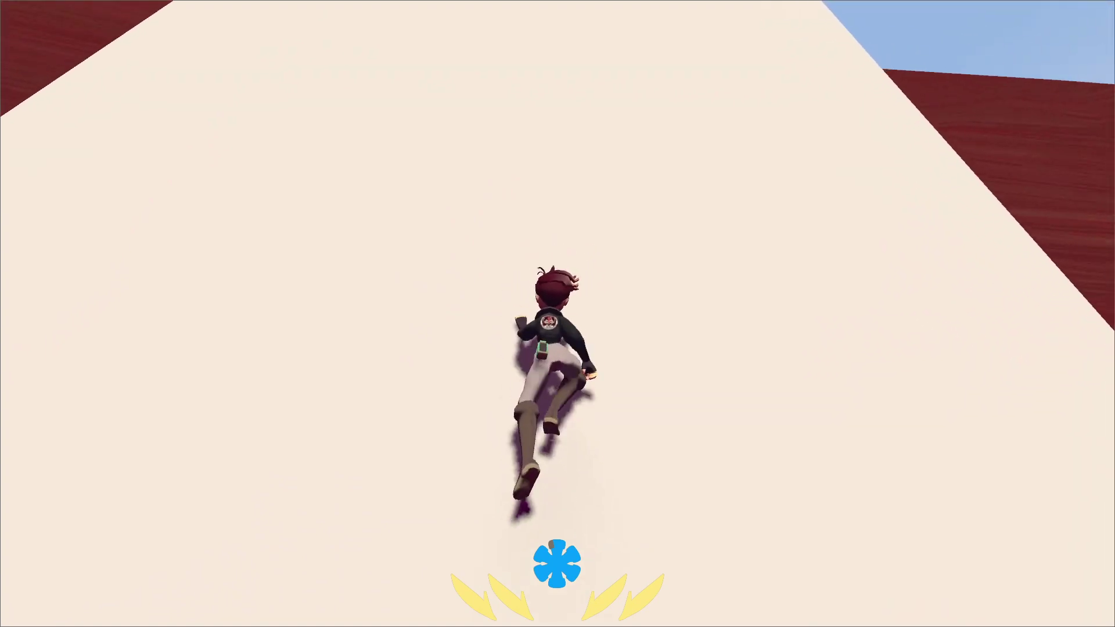
key(w)
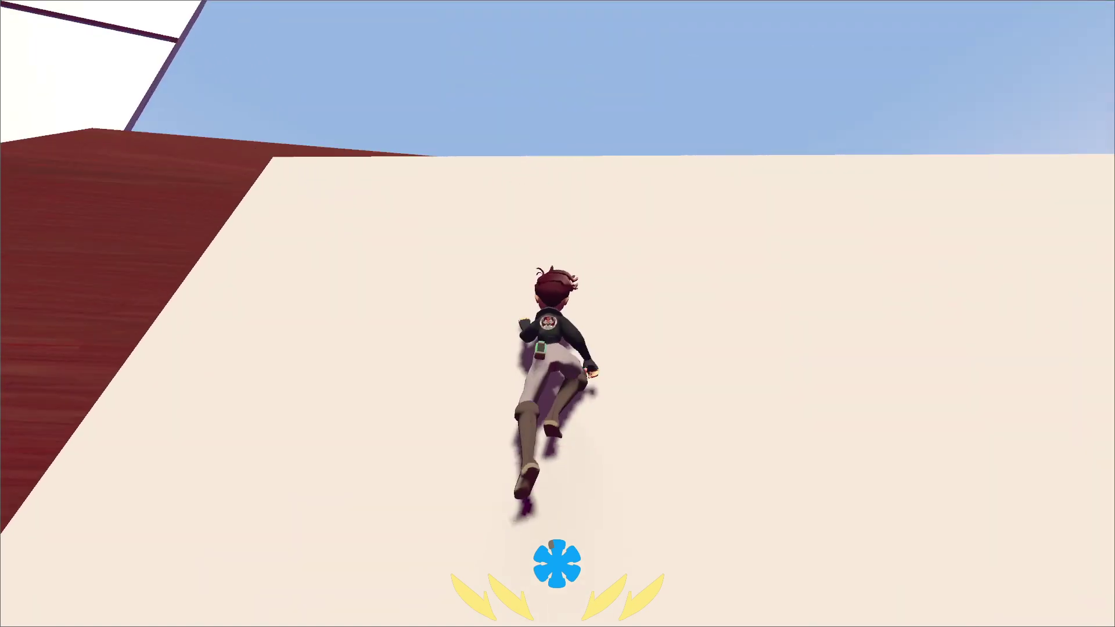
key(w)
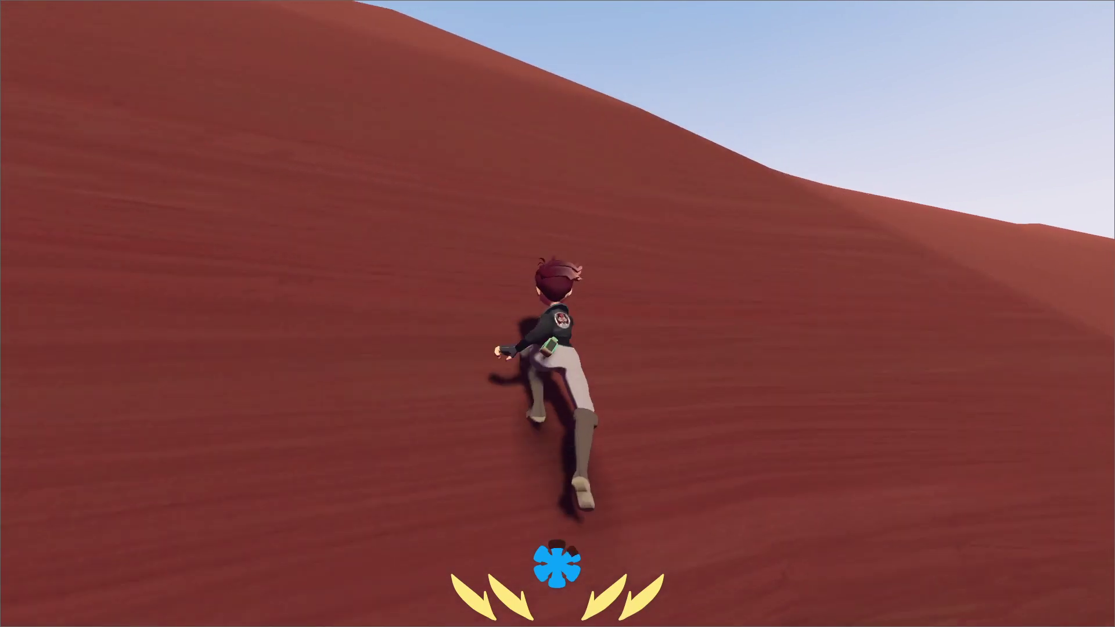
key(w)
key(space)
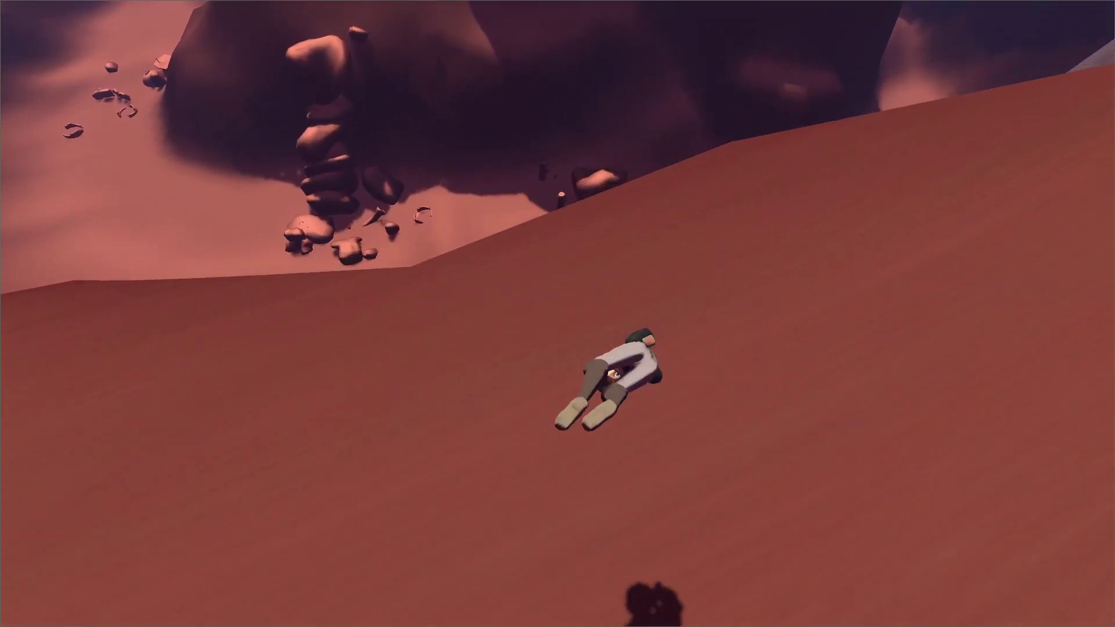
- Run the character from the red slope onto the top of the white test ladder and back across the slope
key(w)
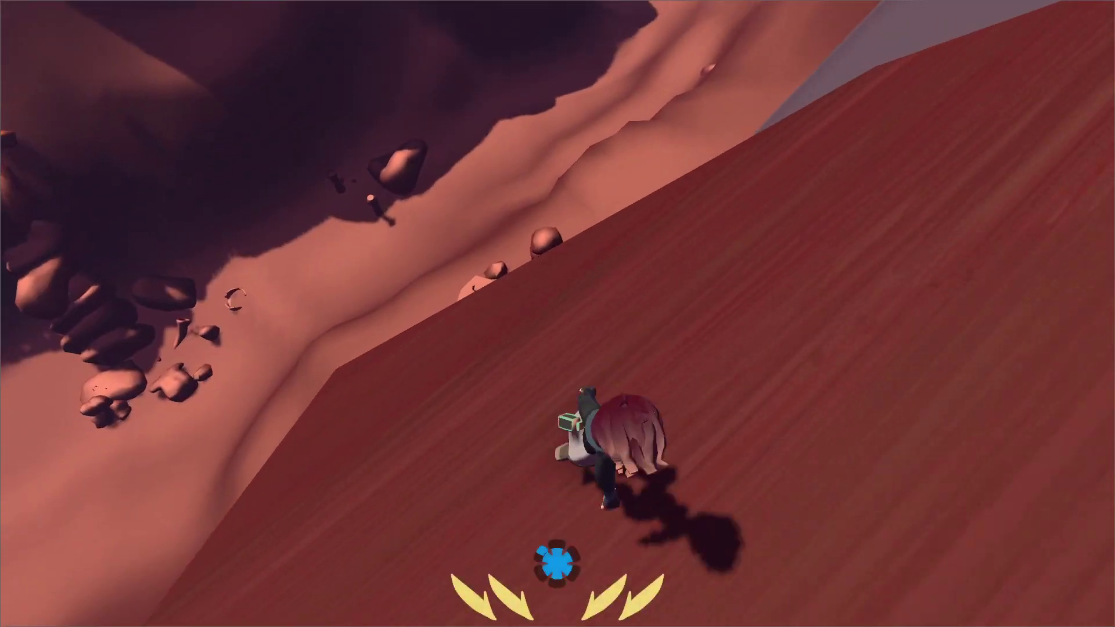
key(w)
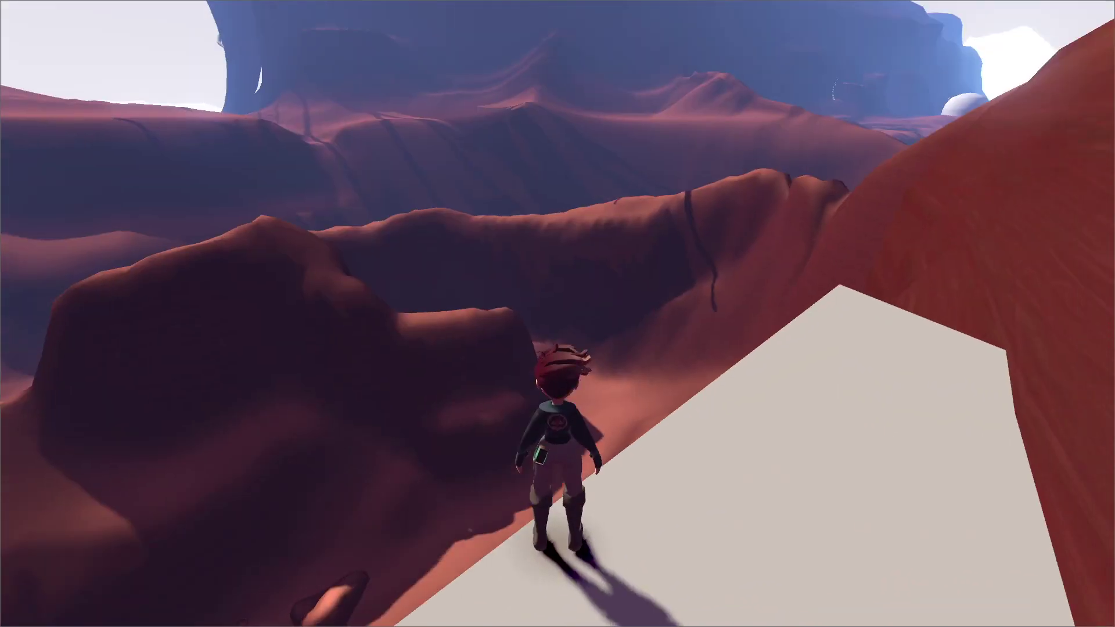
key(w)
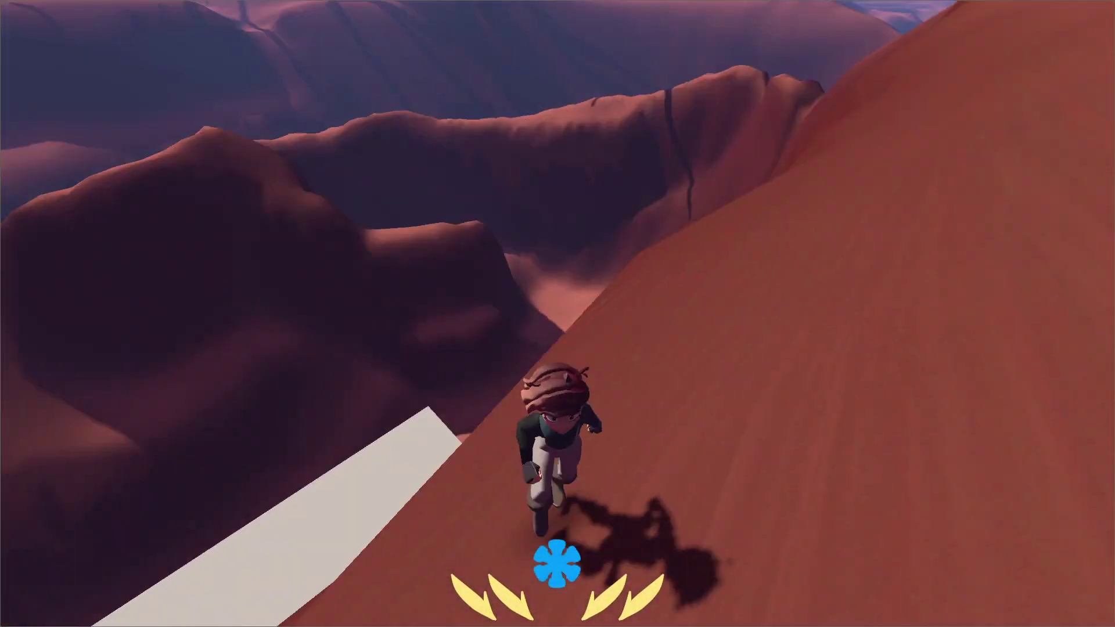
key(w)
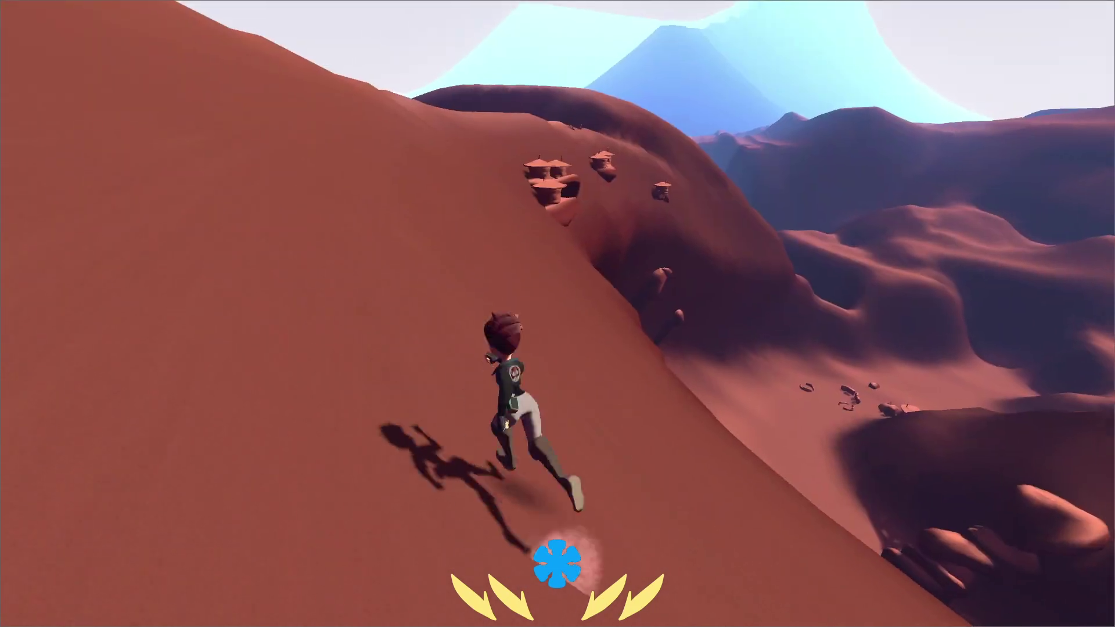
- Test jumping and rolling repeatedly across the steep red slope above the ladder
key(space)
key(space)
key(space)
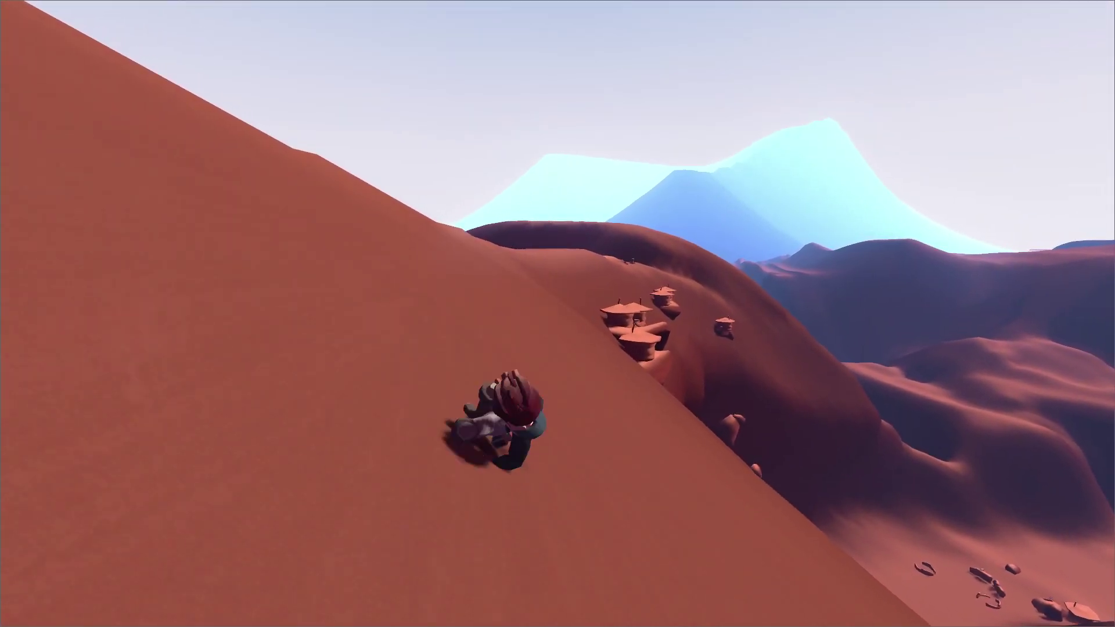
key(space)
key(space)
key(space)
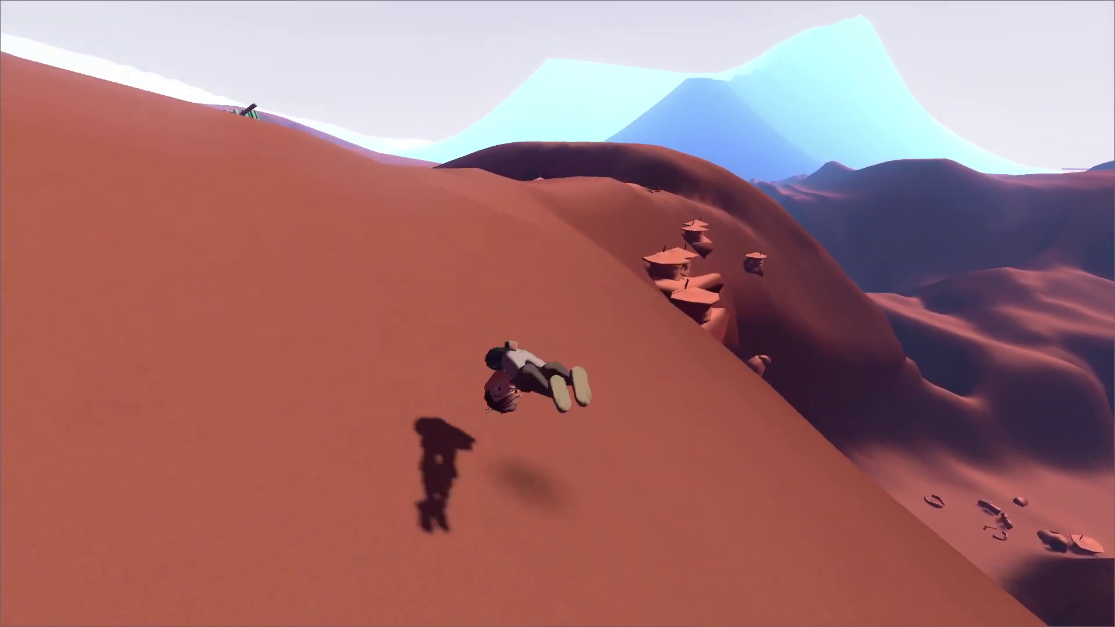
key(space)
key(space)
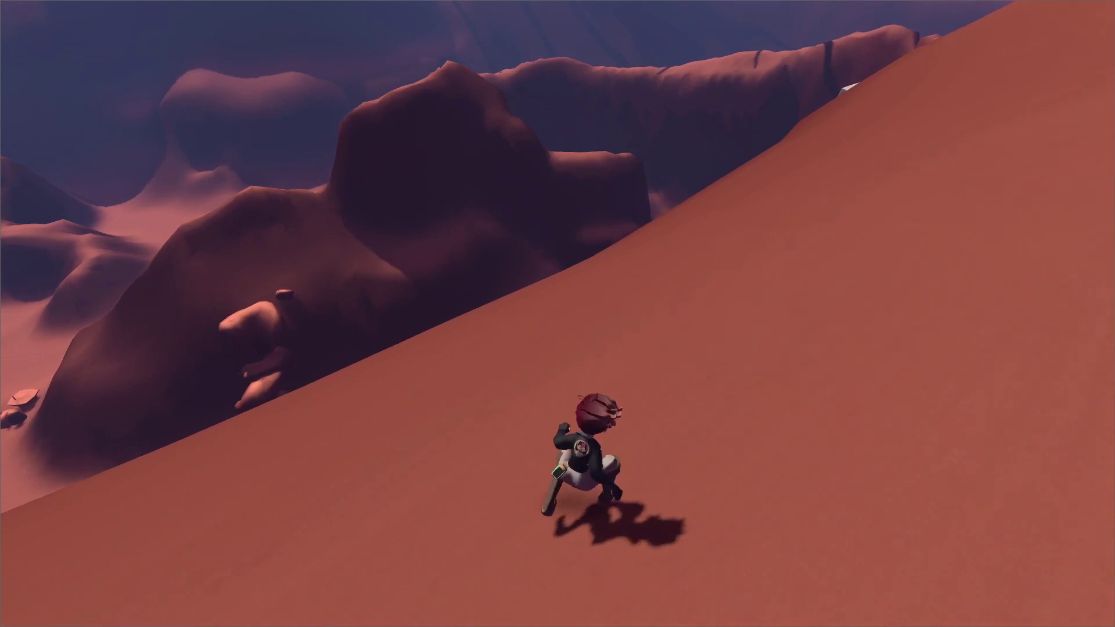
key(space)
key(space)
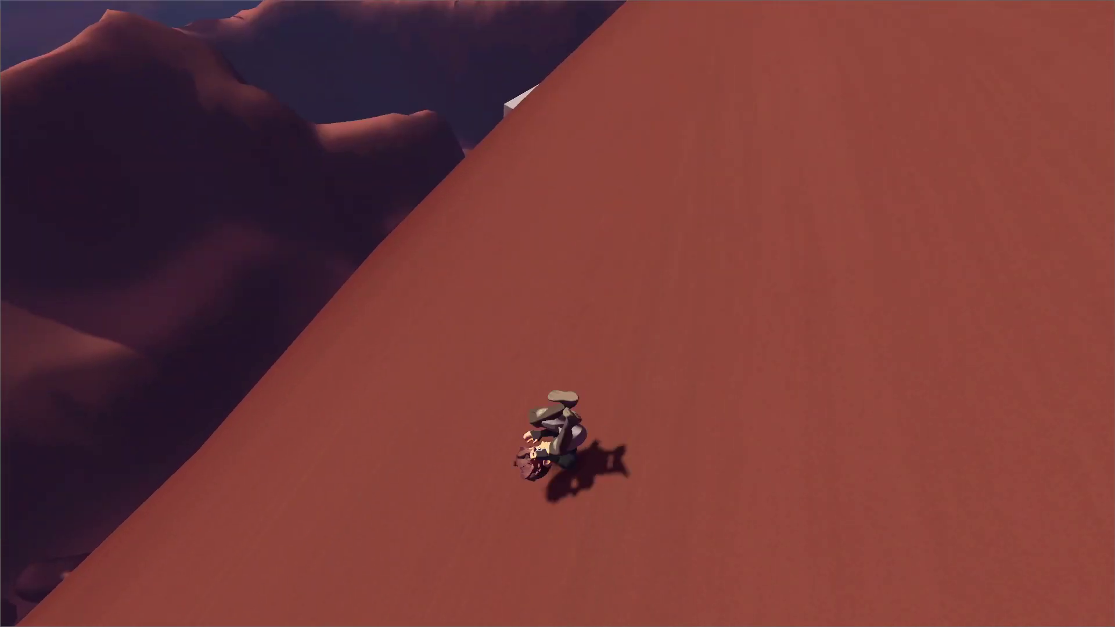
- Drop back onto the test ladder, climb down along its edge to the red ground, and stop the game
key(w)
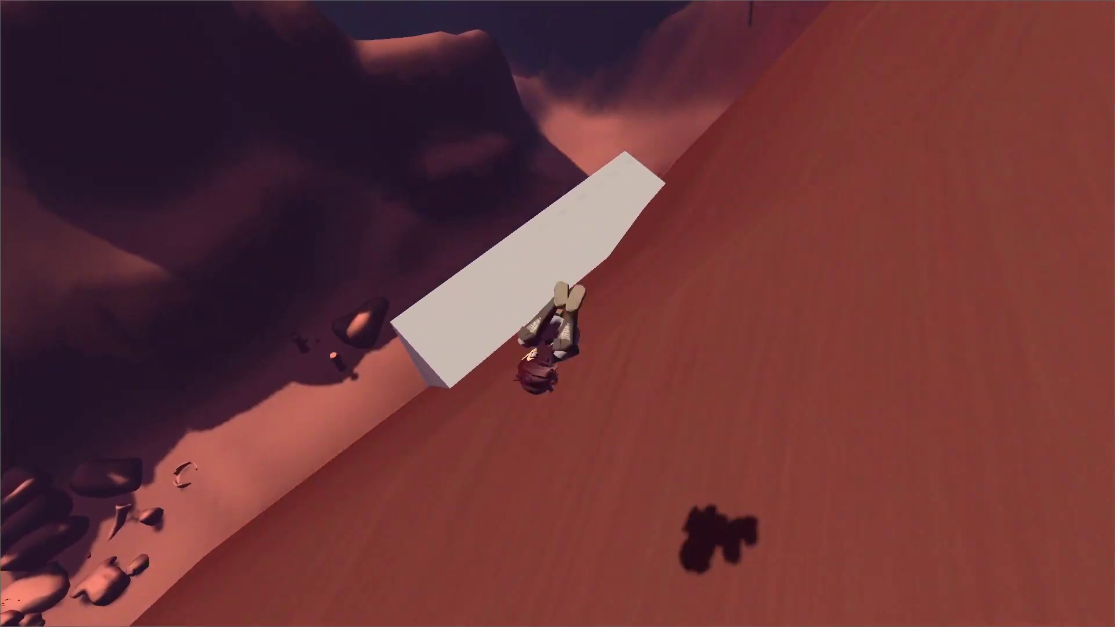
key(space)
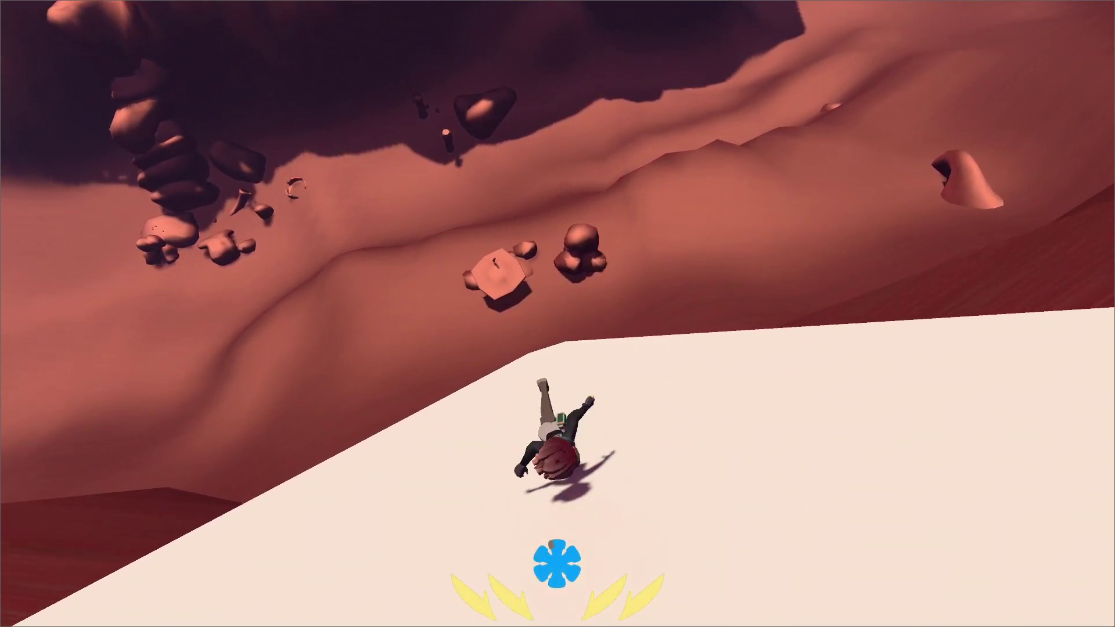
key(s)
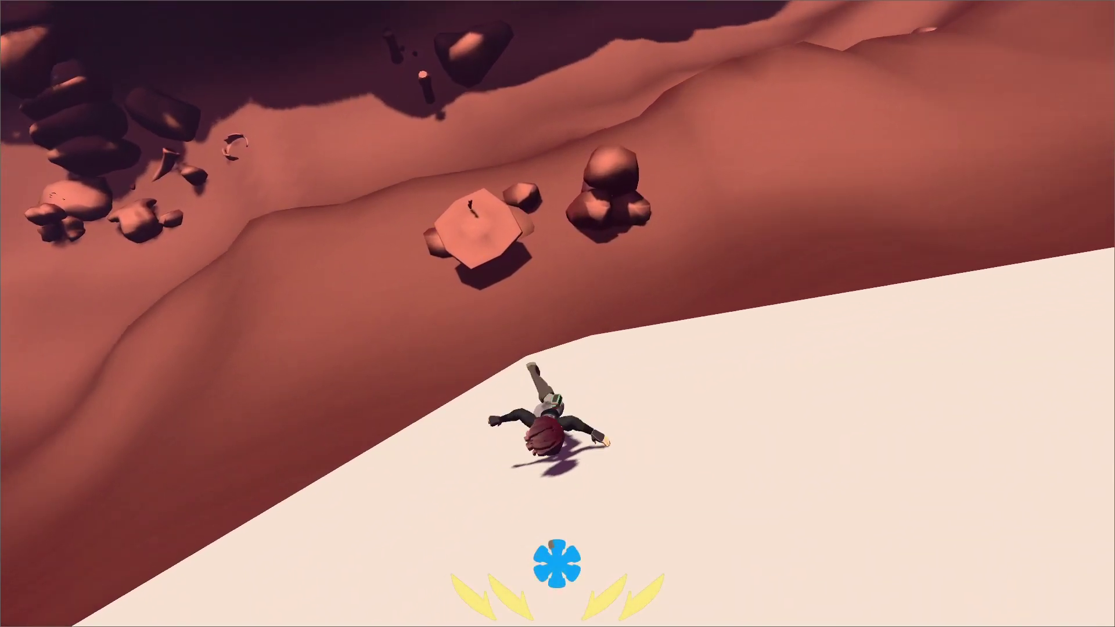
key(s)
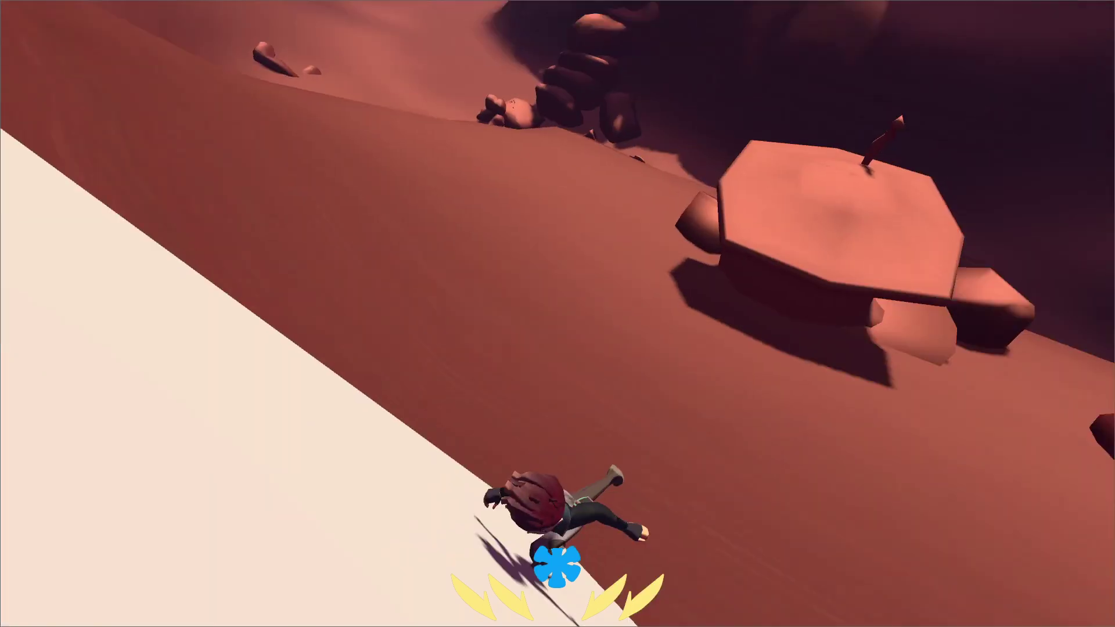
key(s)
key(s)
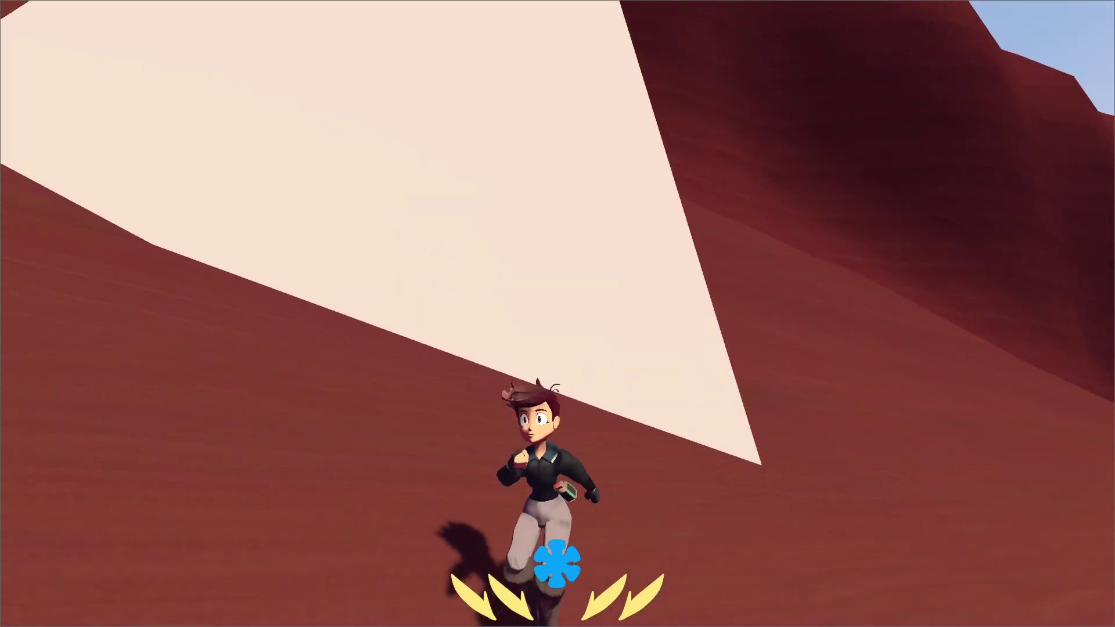
key(a)
key(F8)
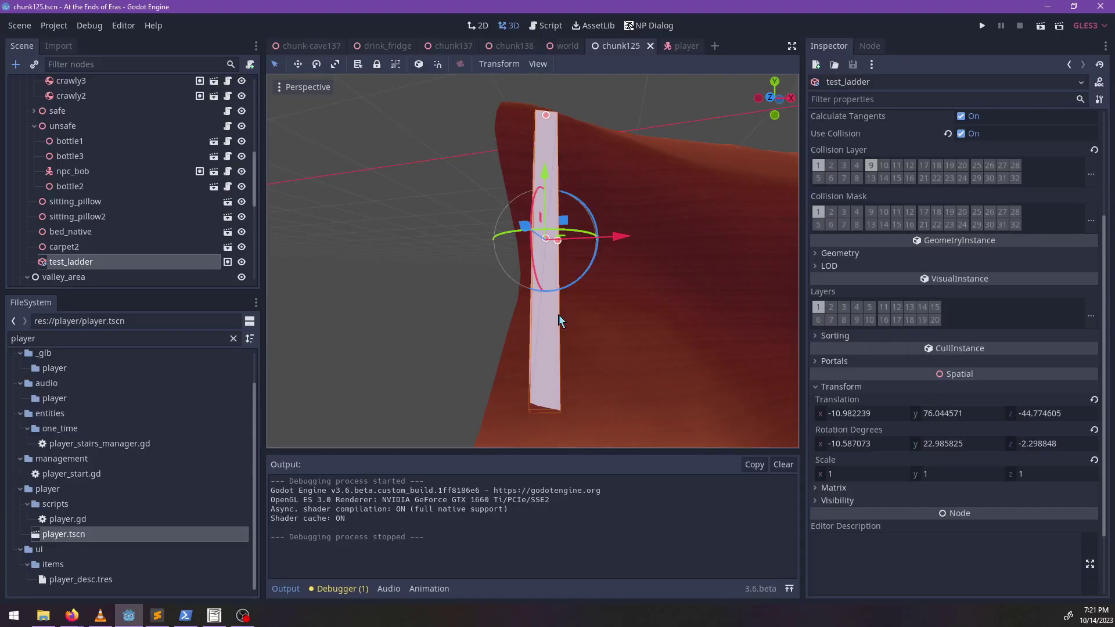
- Delete the test_ladder node from chunk125 and save the scene
key(Delete)
key(Return)
middle_drag(563, 270, 540, 234)
scroll(538, 232, down, 1)
key(ctrl+s)
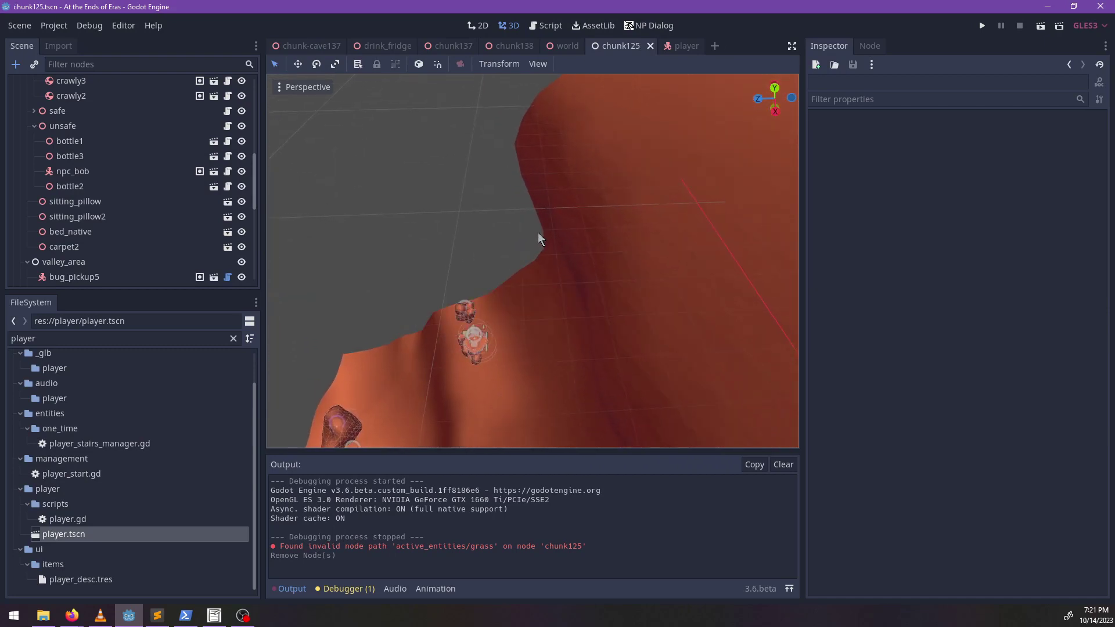
scroll(183, 235, down, 5)
scroll(179, 237, up, 2)
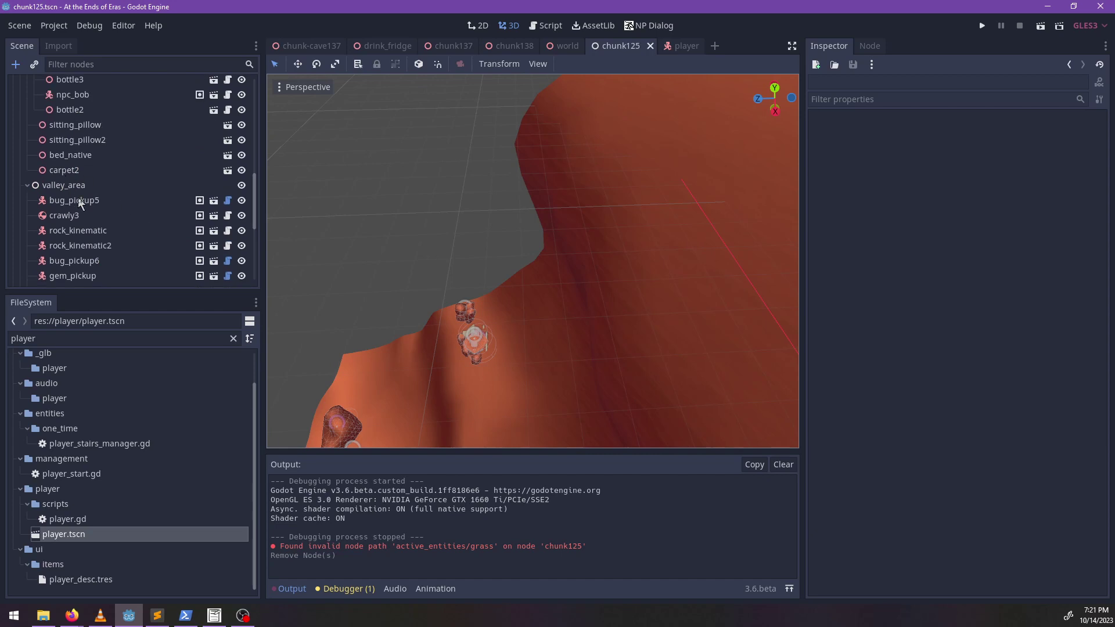
middle_drag(511, 261, 379, 284)
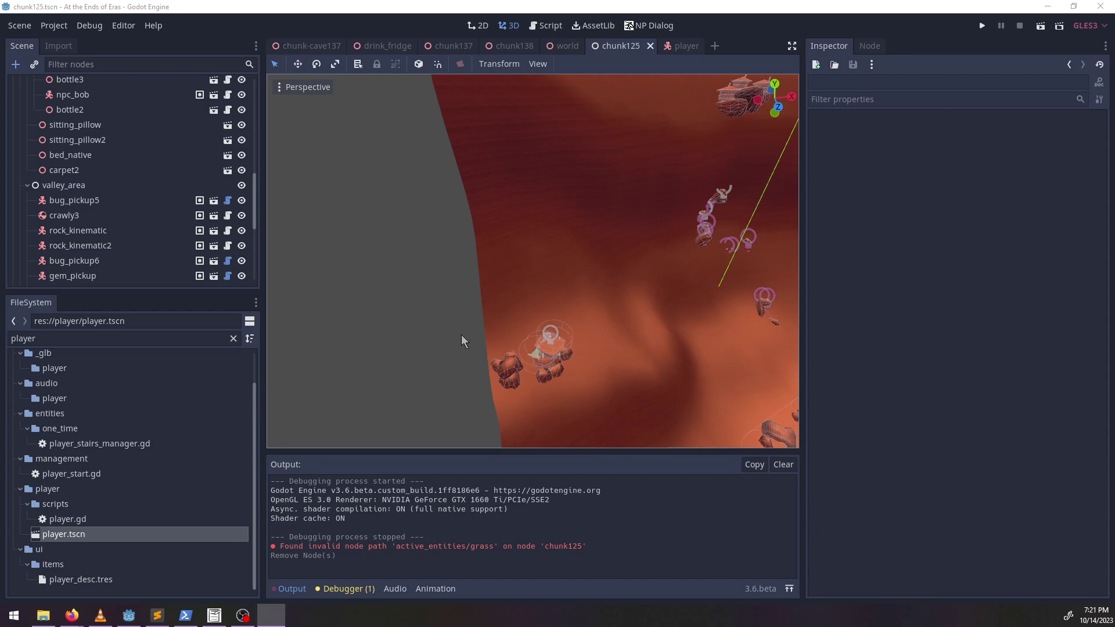
click(1099, 12)
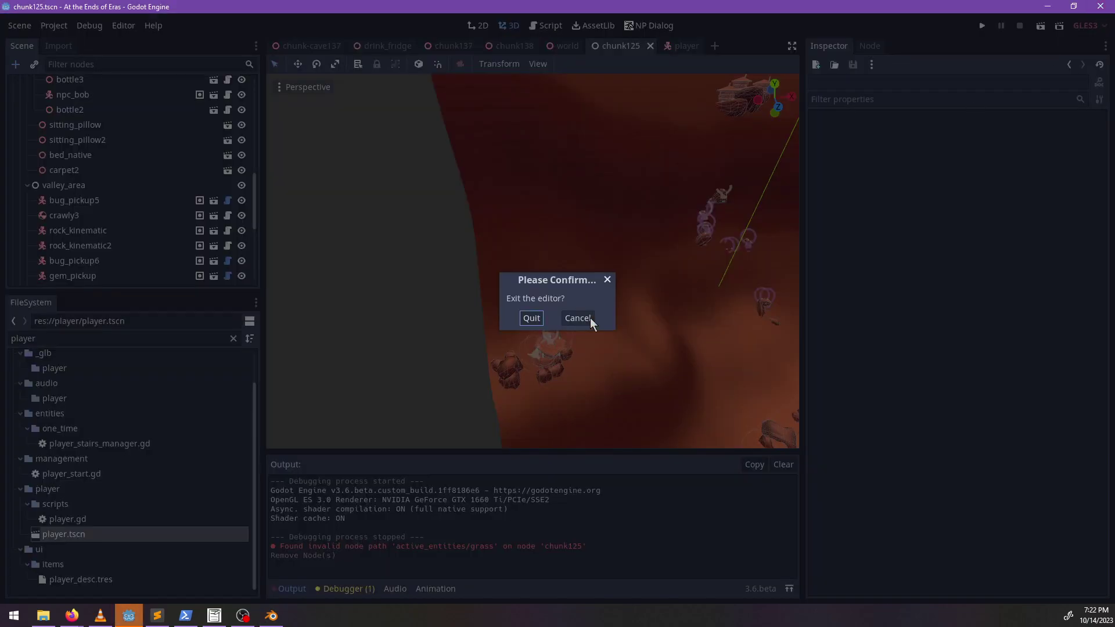
click(589, 318)
- Switch to Windows PowerShell, check the project's git status and stage all changes with git add
click(185, 616)
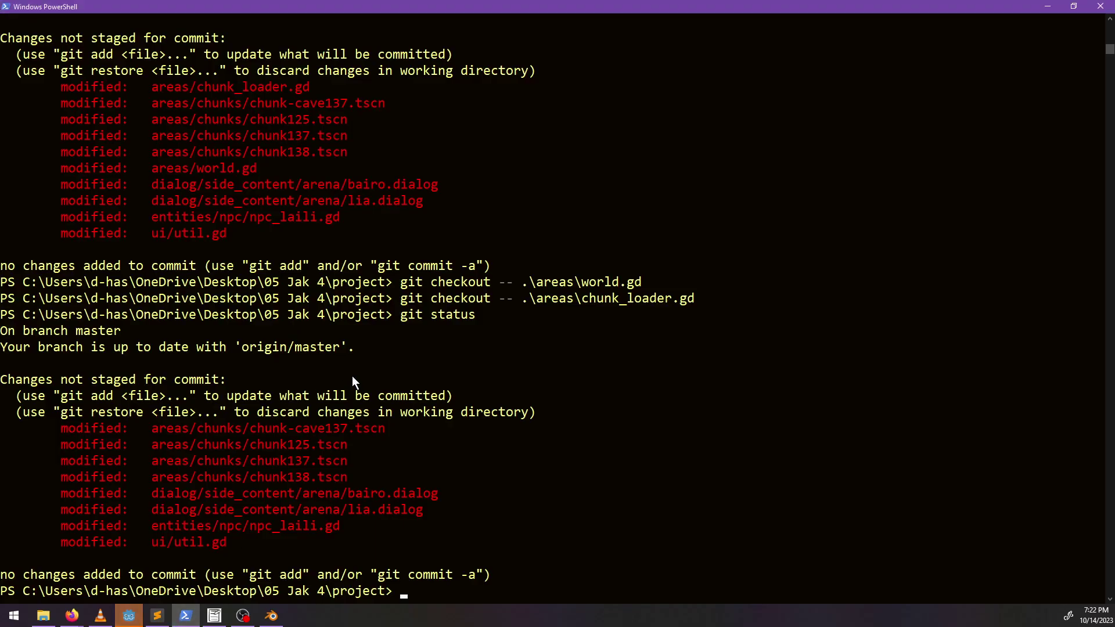
text(git status)
key(Return)
text(dd .)
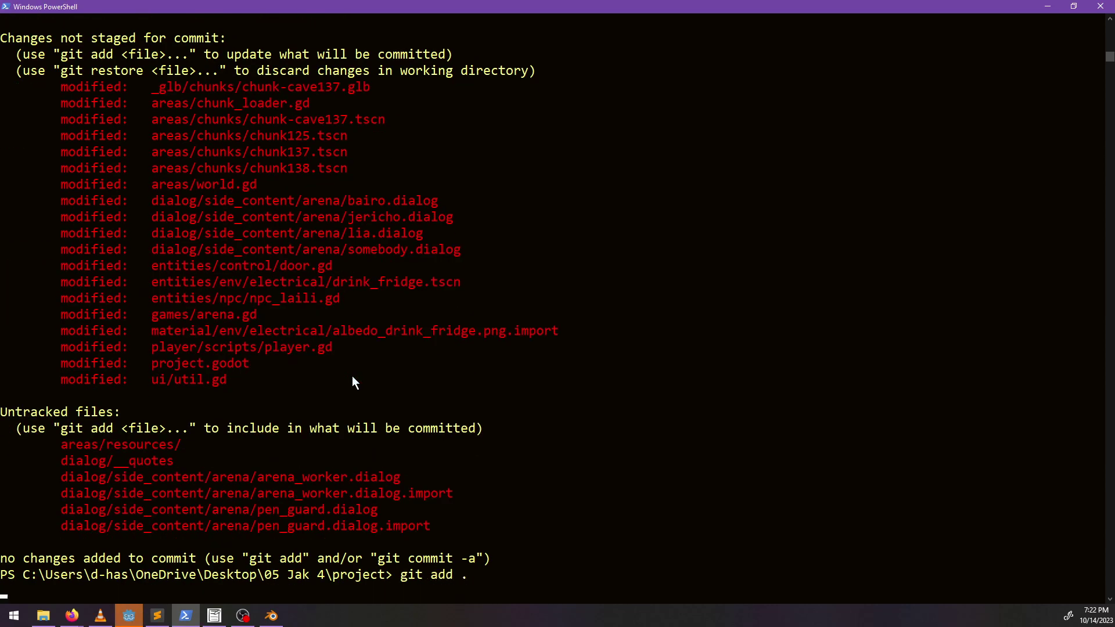
key(Return)
- Commit the staged changes with the message "Some dialog to patch things together, better bounding volume caching"
text(git com)
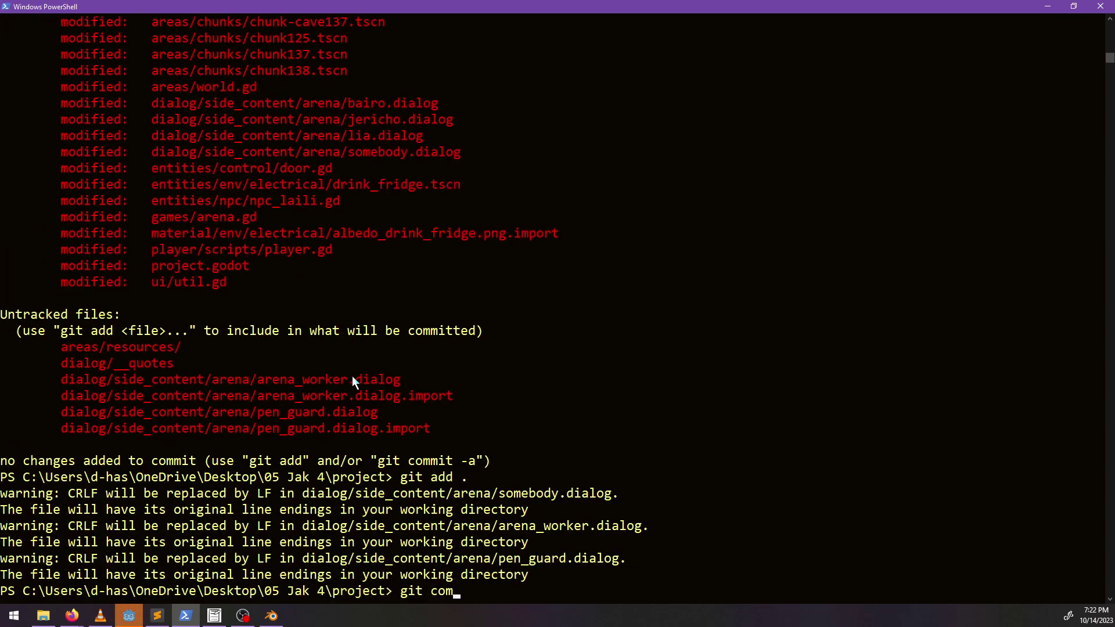
text(imit -m "Some dialog to pat)
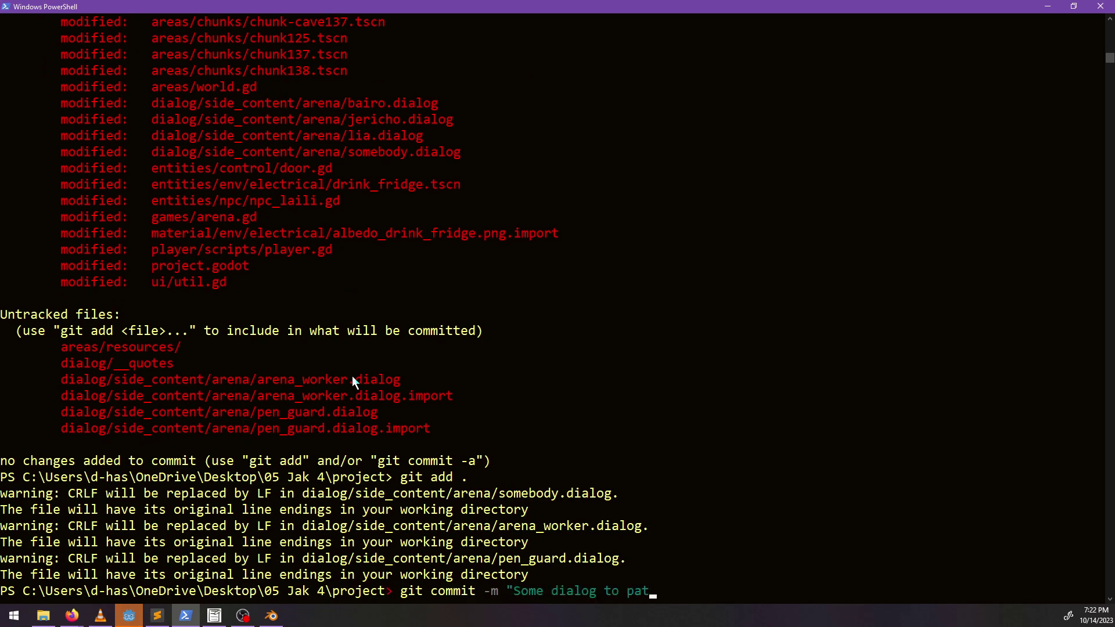
text(ch things toge)
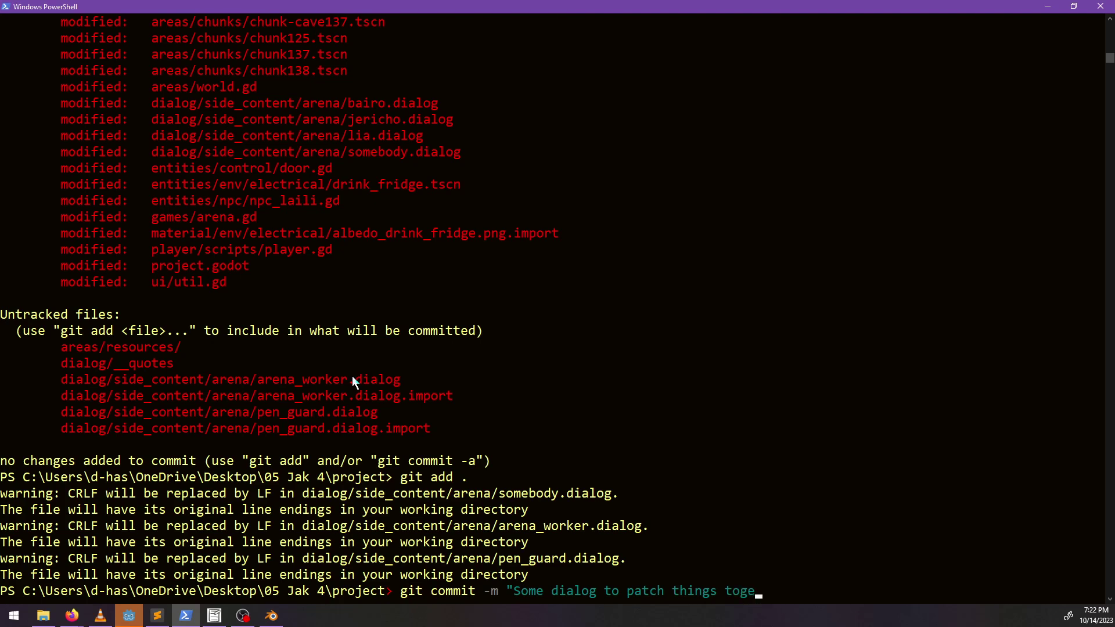
text(ther,)
scroll(473, 293, up, 7)
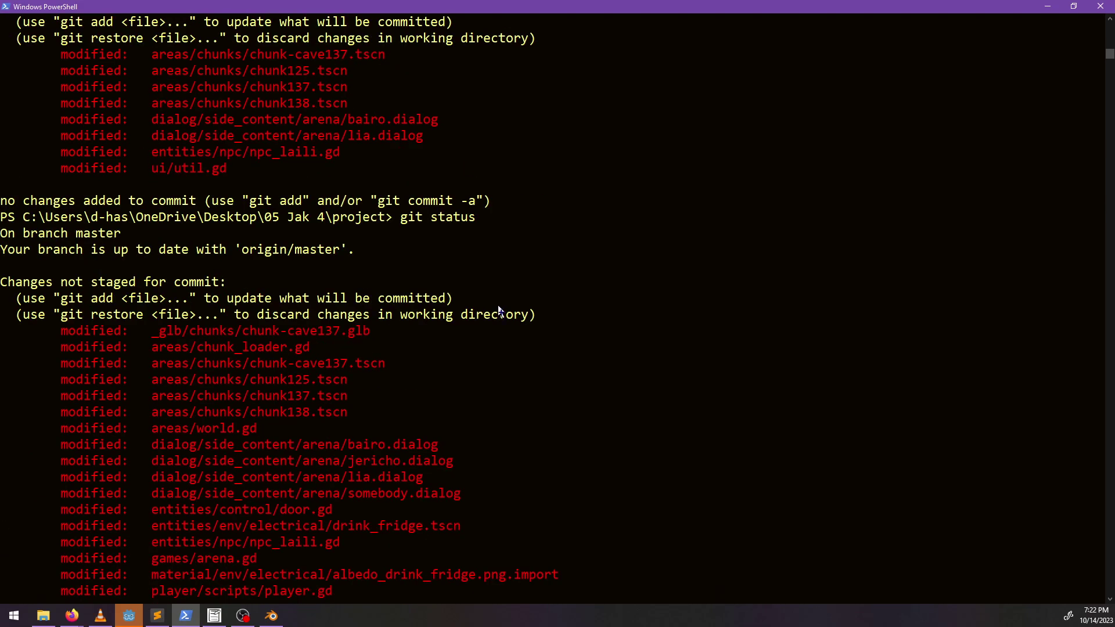
scroll(500, 306, down, 7)
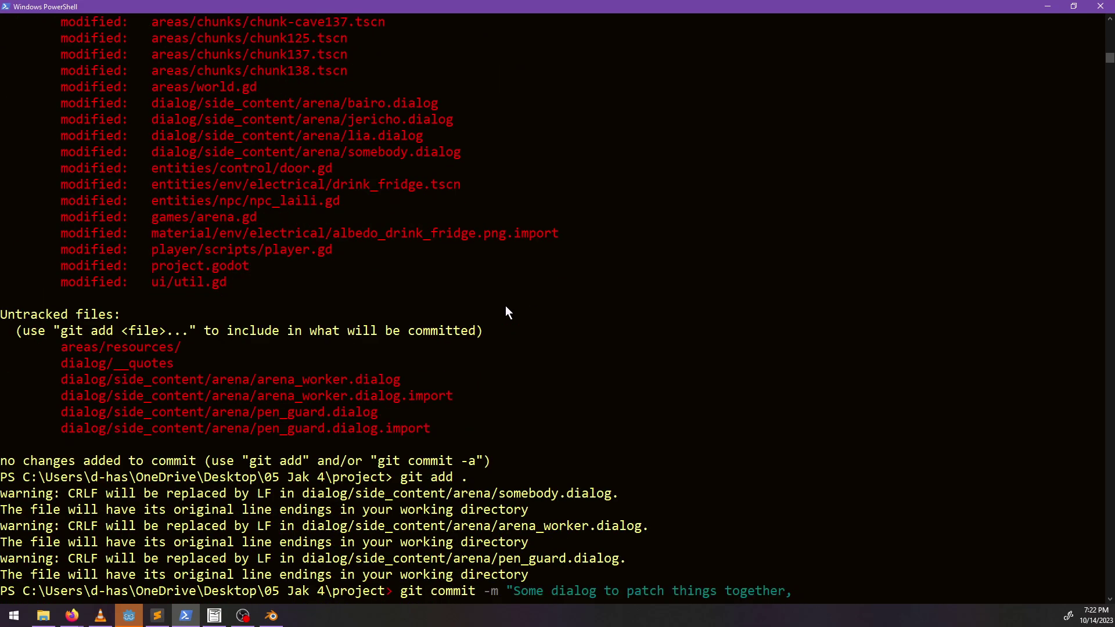
text(better bound ing vol)
key(BackSpace)
key(BackSpace)
text(o)
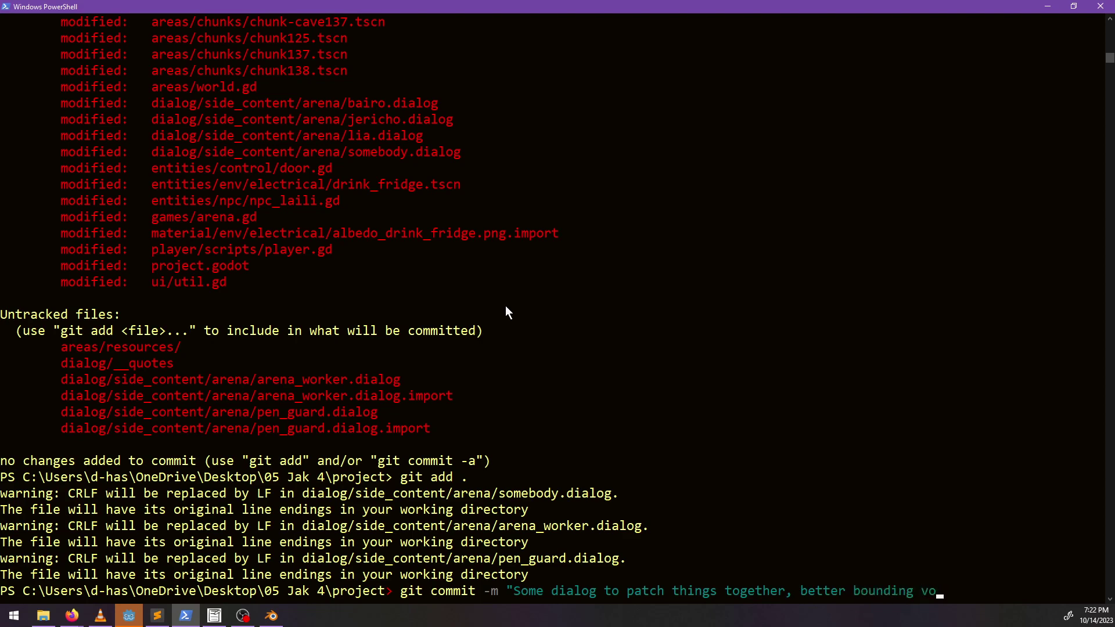
text(lume caching")
key(Return)
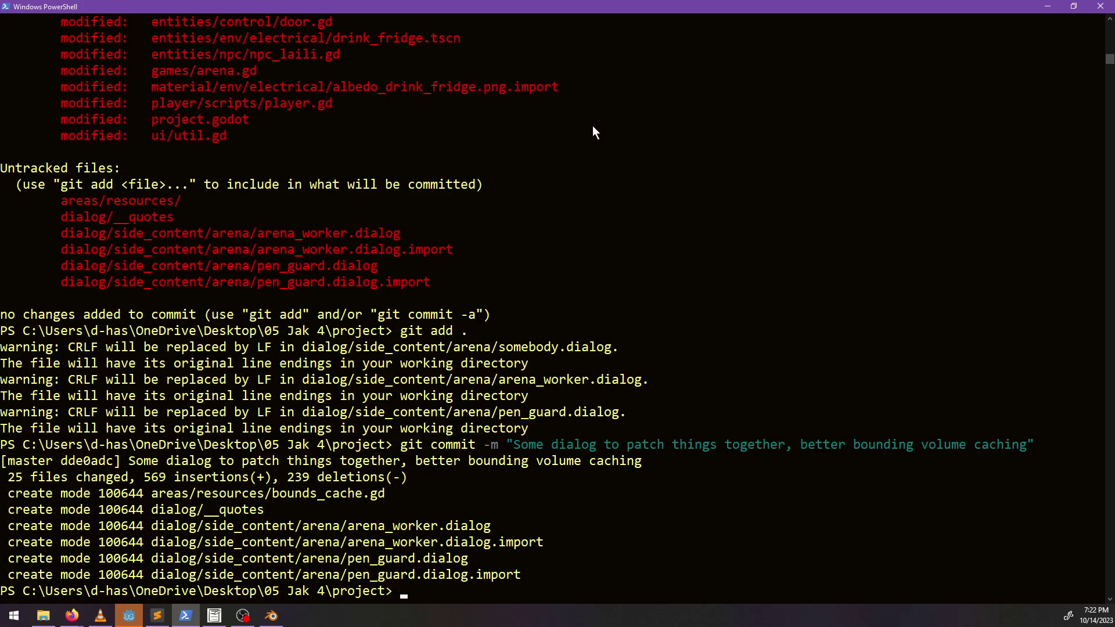
- Return to Godot, open the chunk-cave137 scene and examine the large wireframe chamber beside the cave network
click(1048, 8)
scroll(439, 259, down, 5)
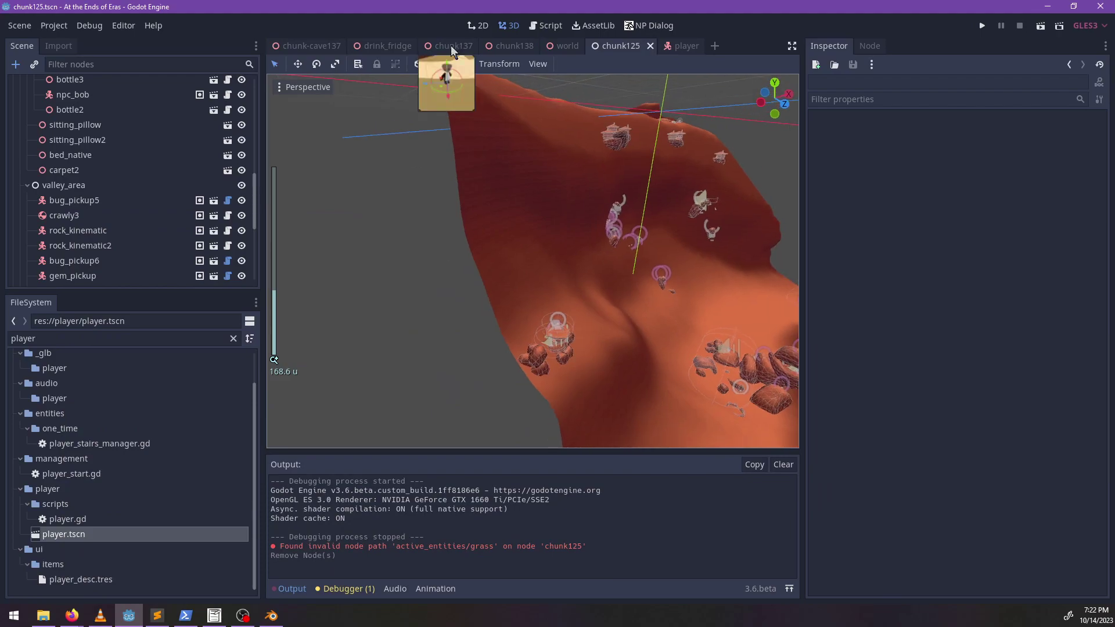
click(303, 46)
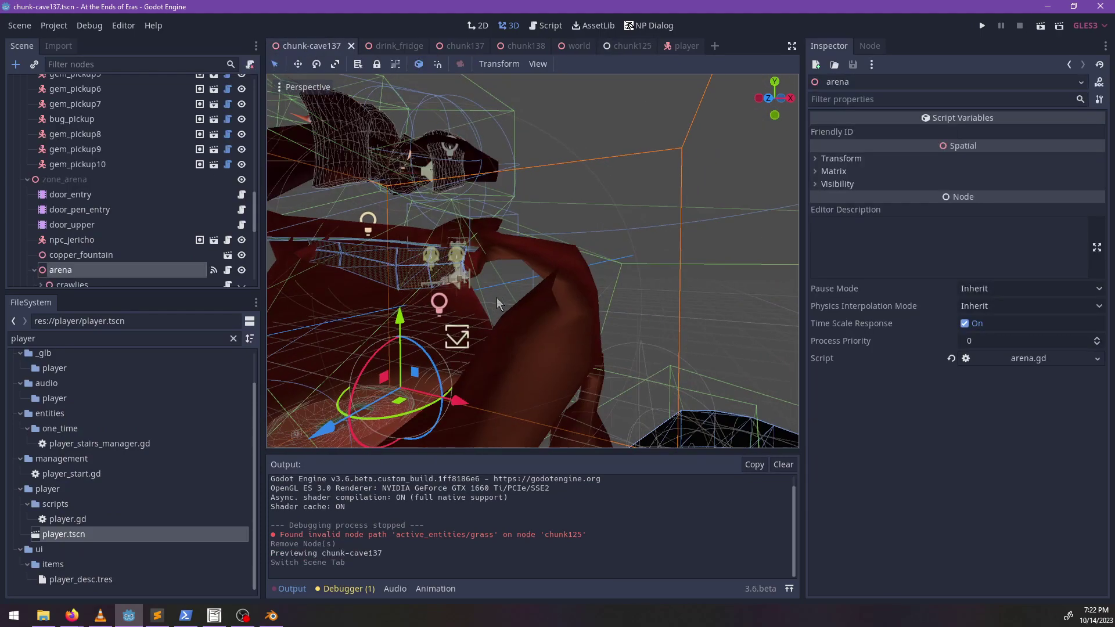
scroll(496, 298, down, 5)
shift+middle_drag(668, 407, 507, 334)
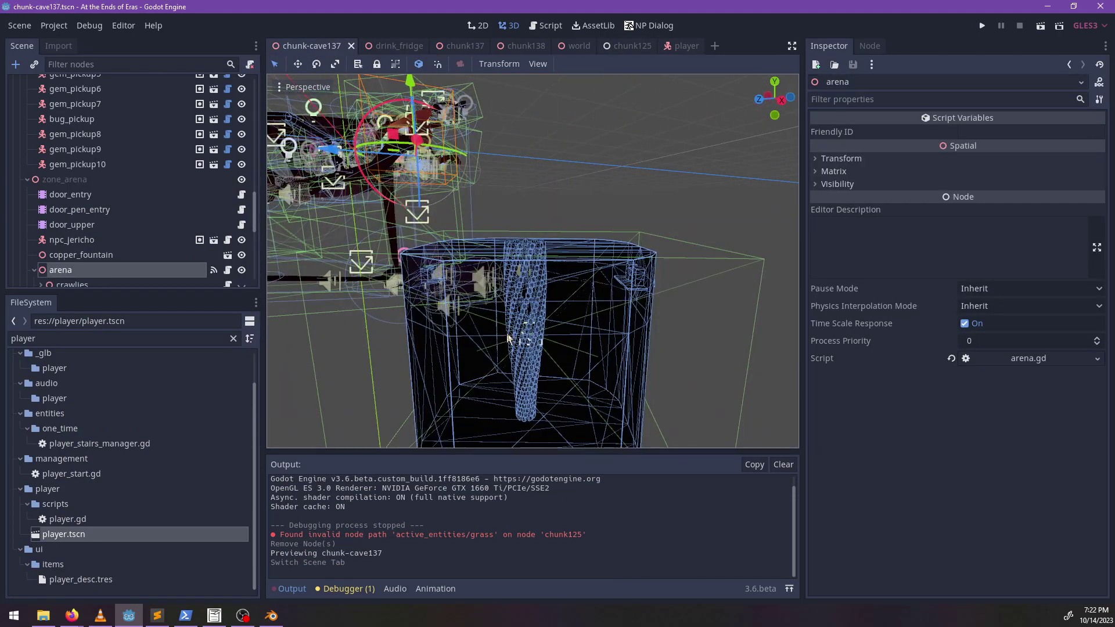
scroll(508, 338, down, 10)
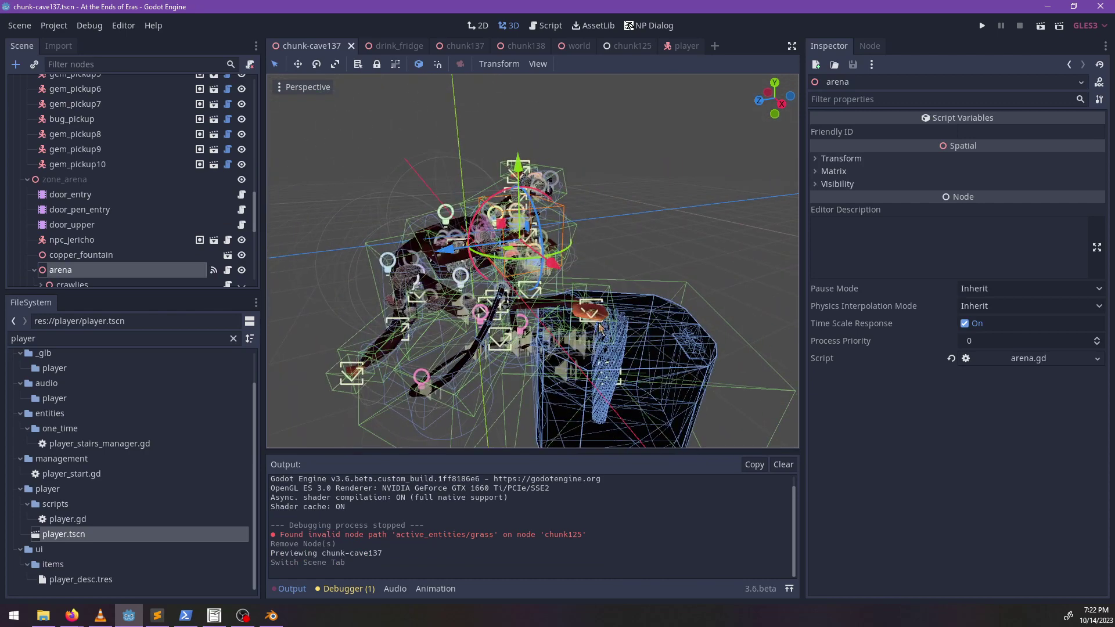
middle_drag(604, 330, 610, 278)
middle_drag(474, 345, 279, 297)
scroll(578, 309, down, 6)
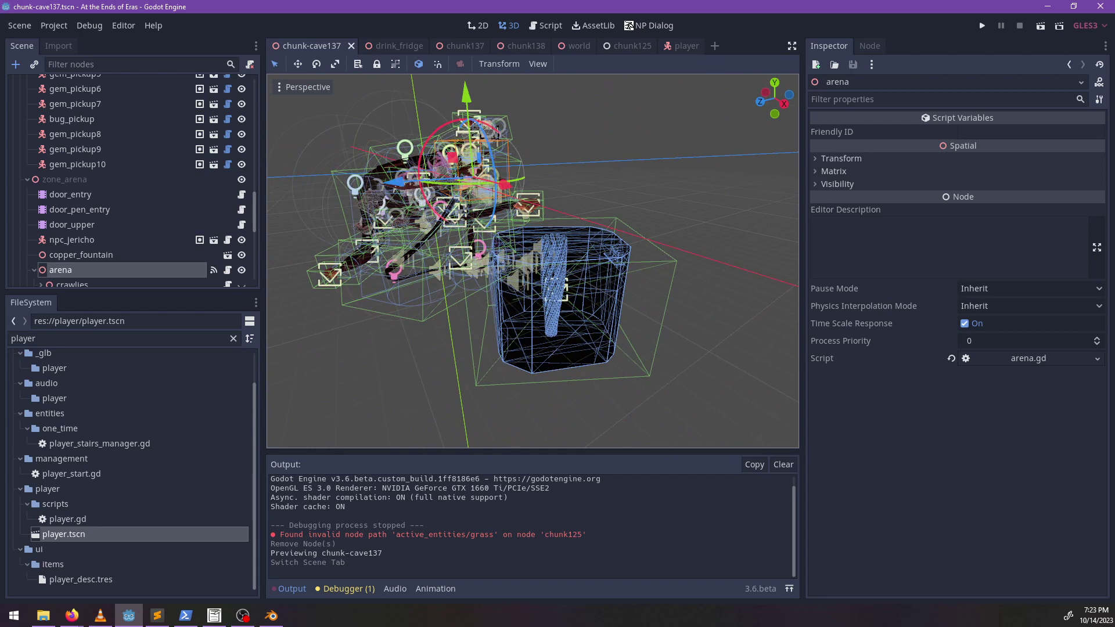
- Filter the project files for util and open the util.gd script
key(alt+Tab)
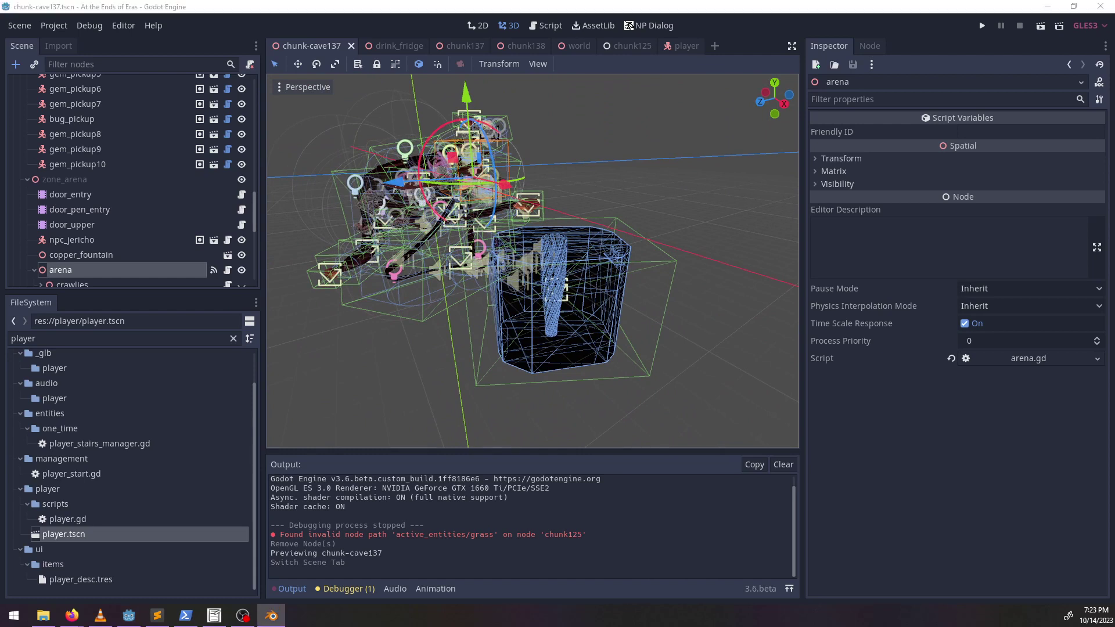
scroll(200, 167, up, 5)
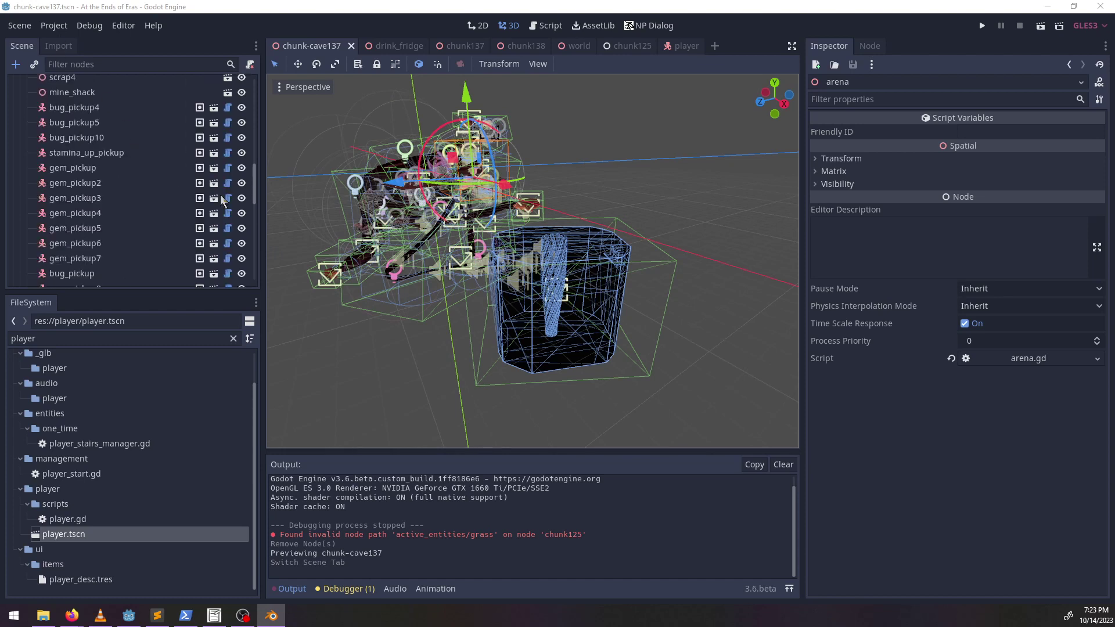
click(80, 339)
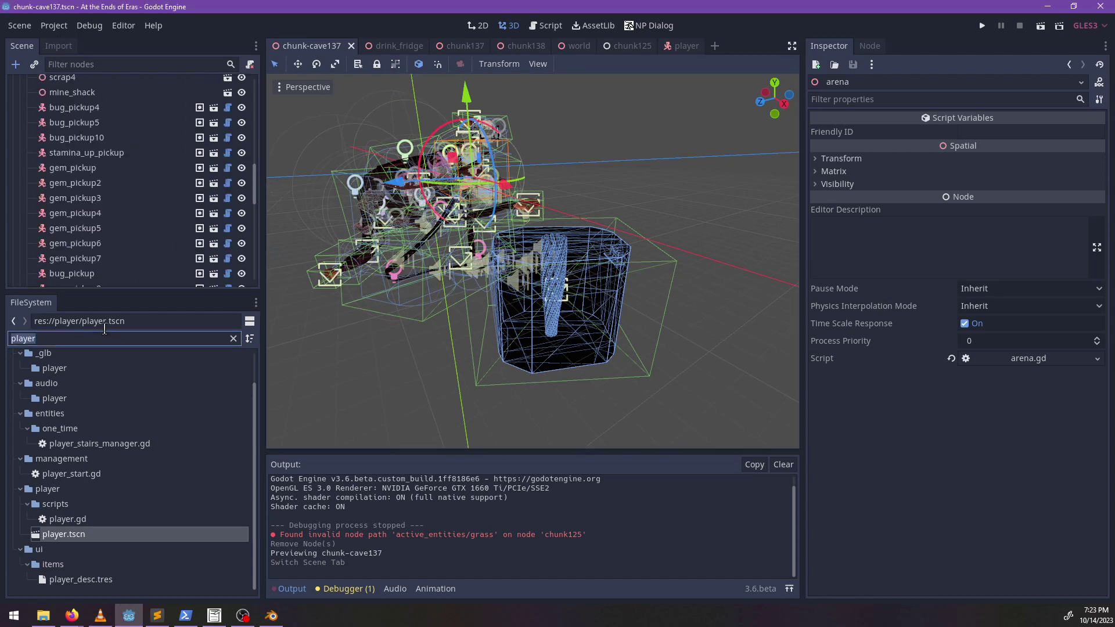
text(util)
double_click(65, 405)
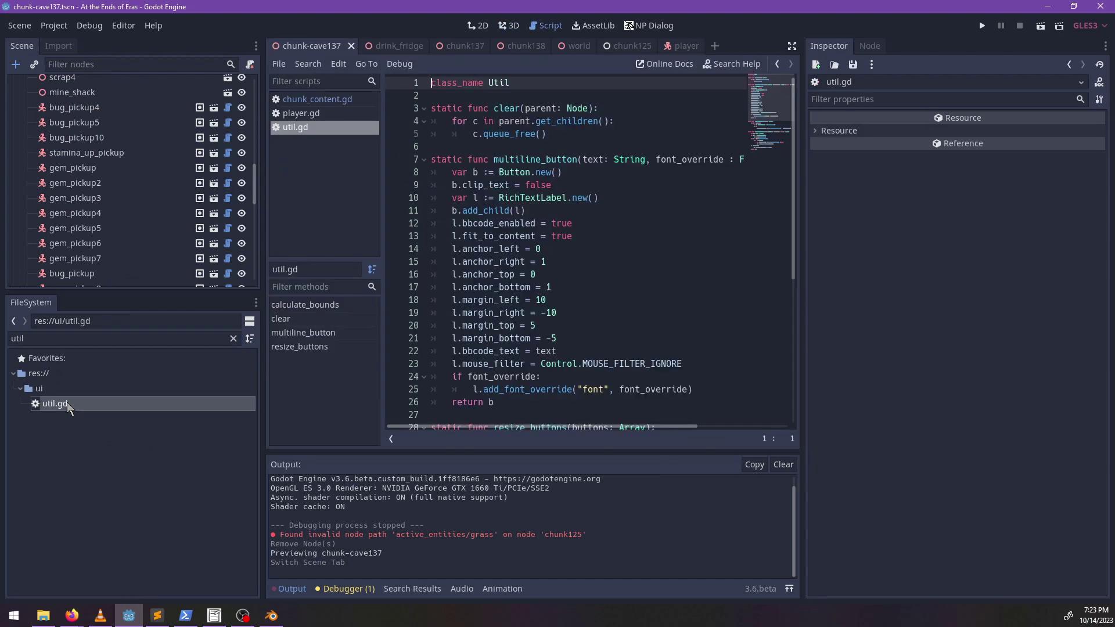
- Add a third parameter, max_depth := 6, to the calculate_bounds function signature in util.gd
scroll(578, 376, down, 6)
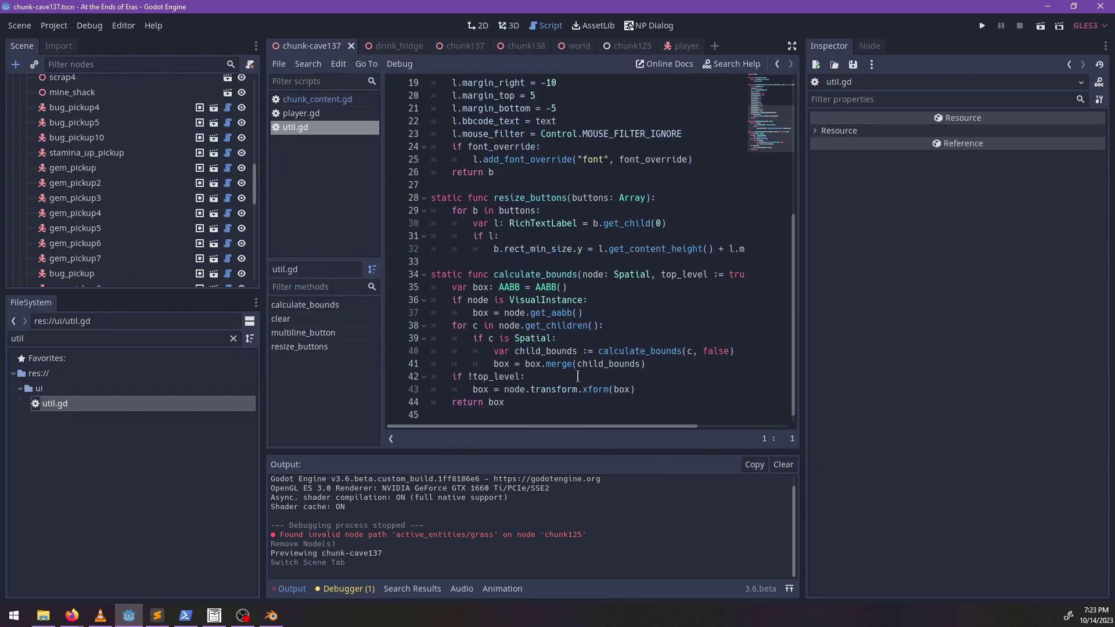
drag(627, 427, 708, 429)
click(646, 275)
text(,)
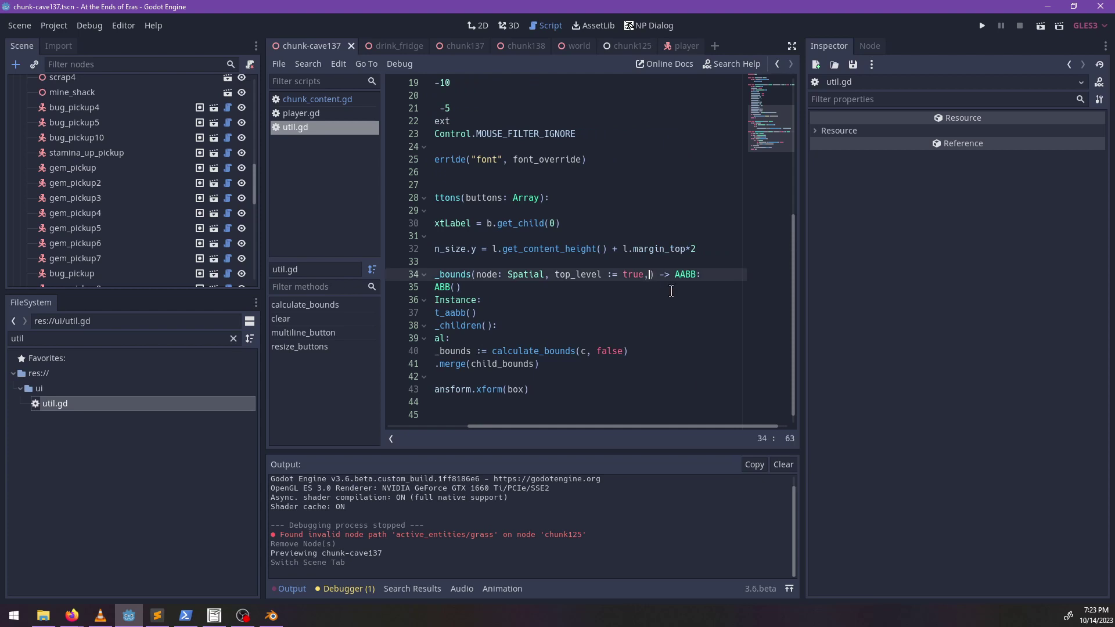
text( max_depth :)
text(= )
text(56)
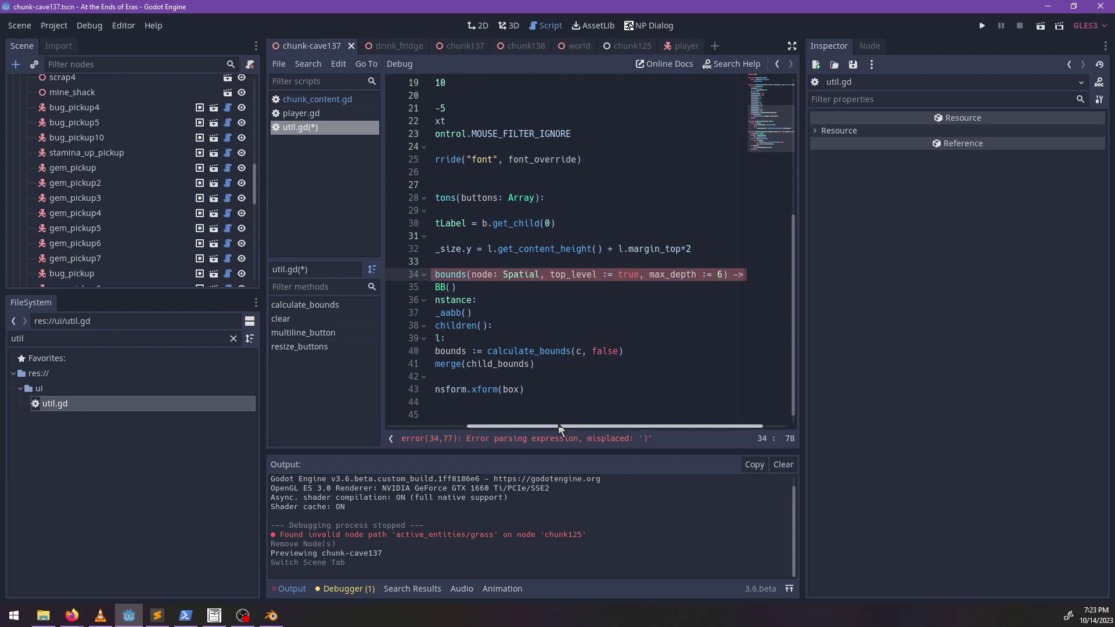
- Wrap only the child loop of calculate_bounds in an "if max_depth > 0:" condition, keeping the top_level check outside it
drag(559, 427, 474, 430)
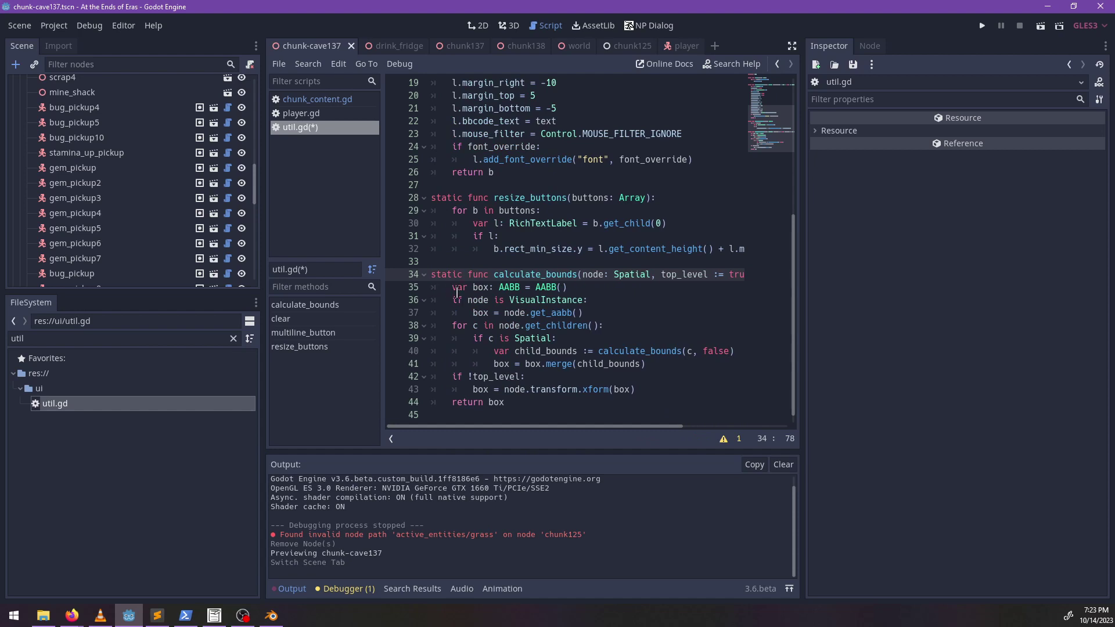
click(603, 333)
click(622, 307)
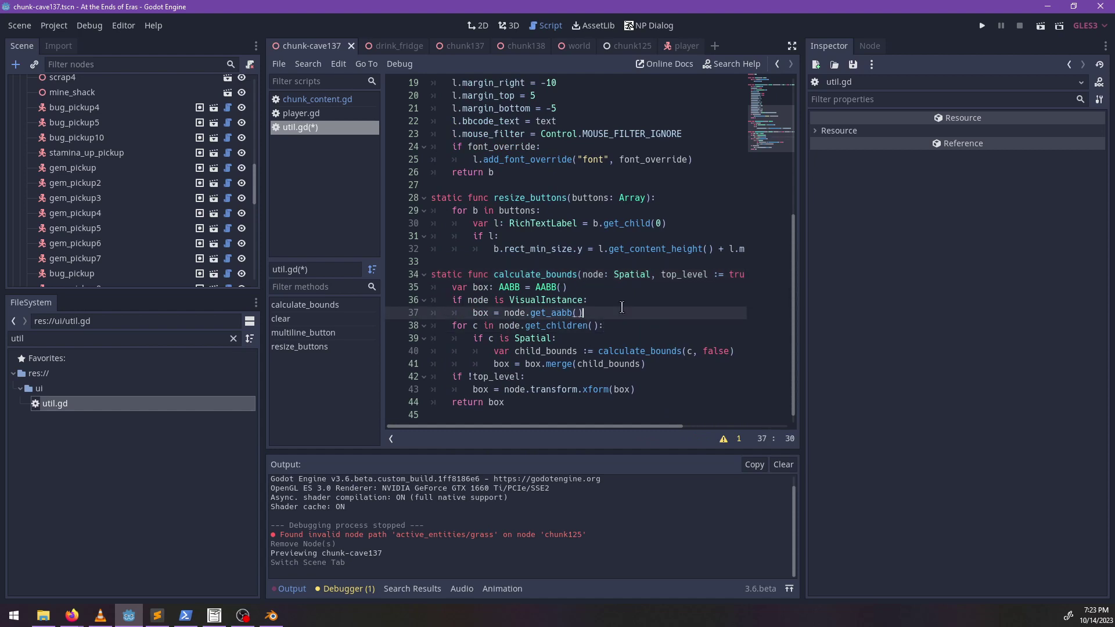
key(Return)
text(if max_depth > 0:)
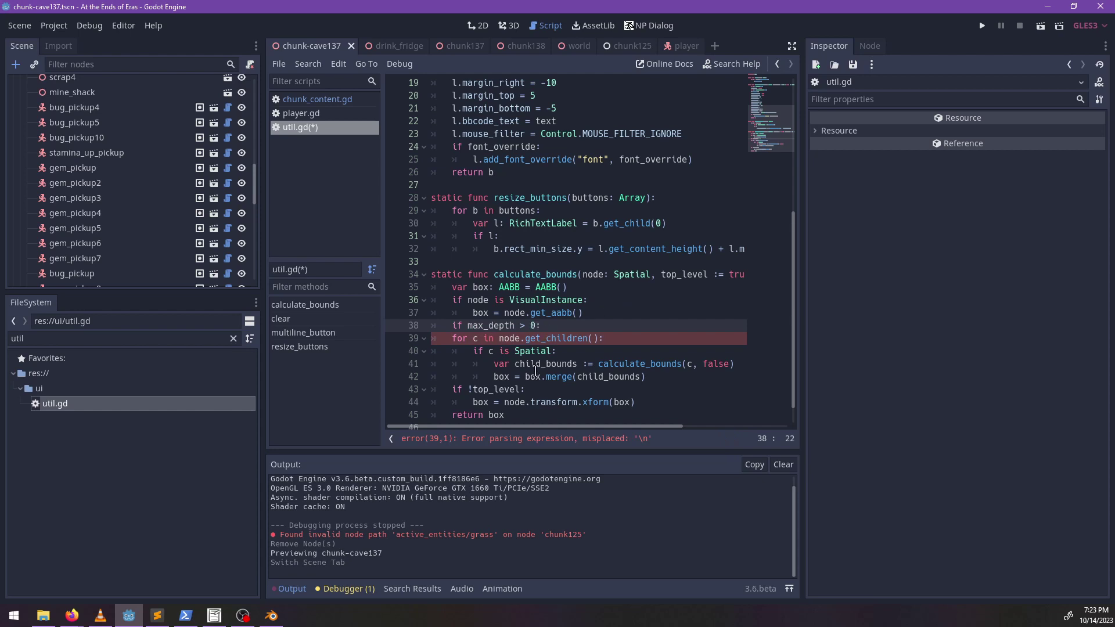
drag(658, 403, 449, 342)
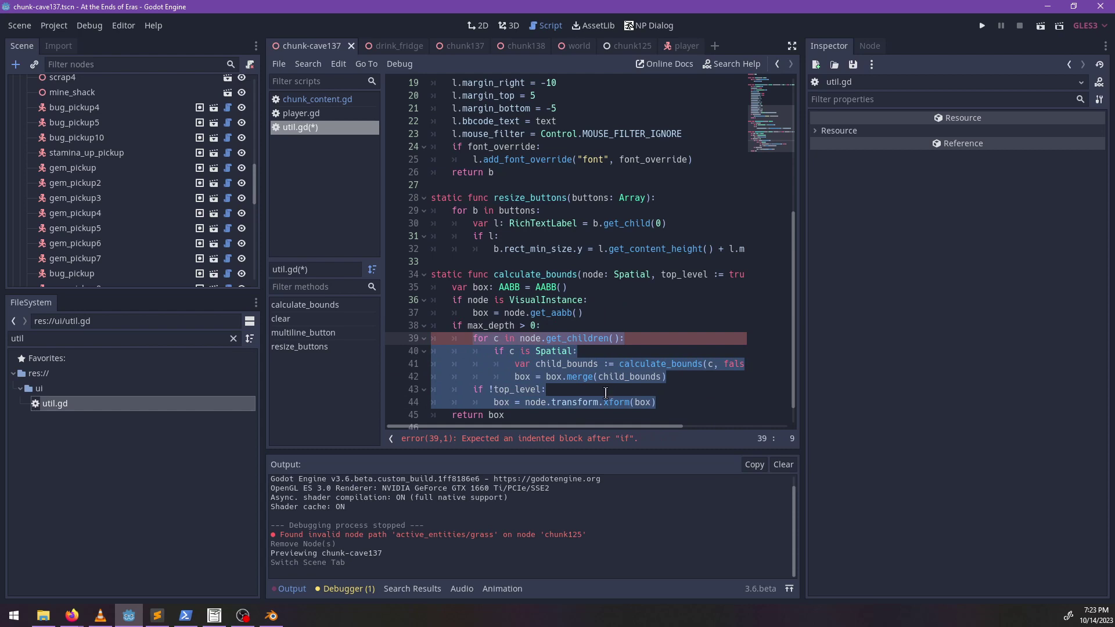
key(Tab)
click(475, 390)
drag(474, 389, 508, 403)
key(shift+Tab)
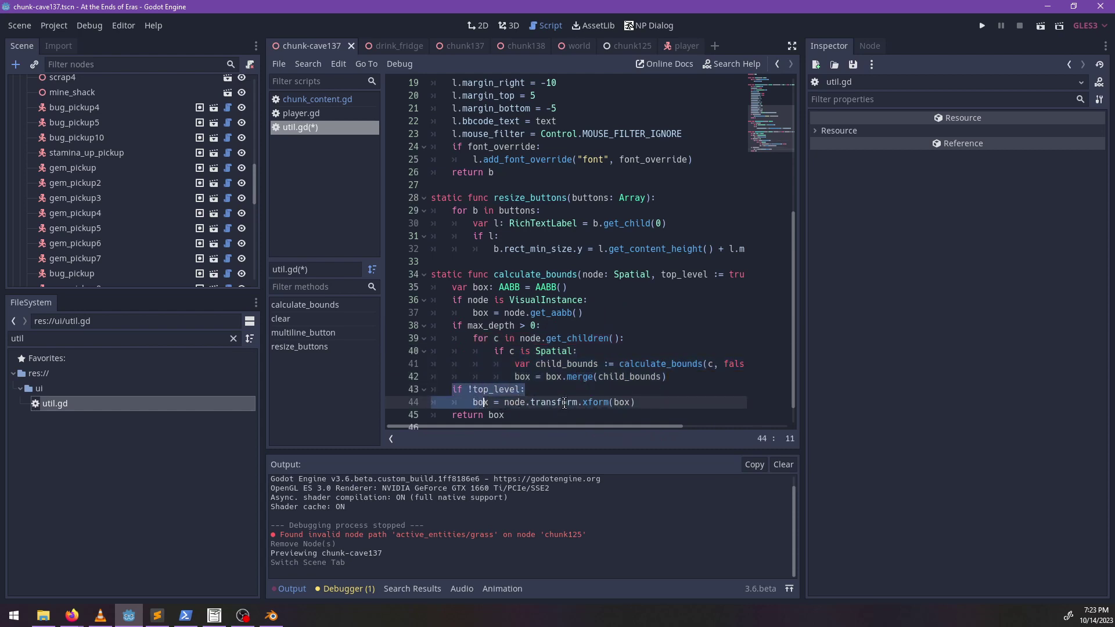
click(661, 376)
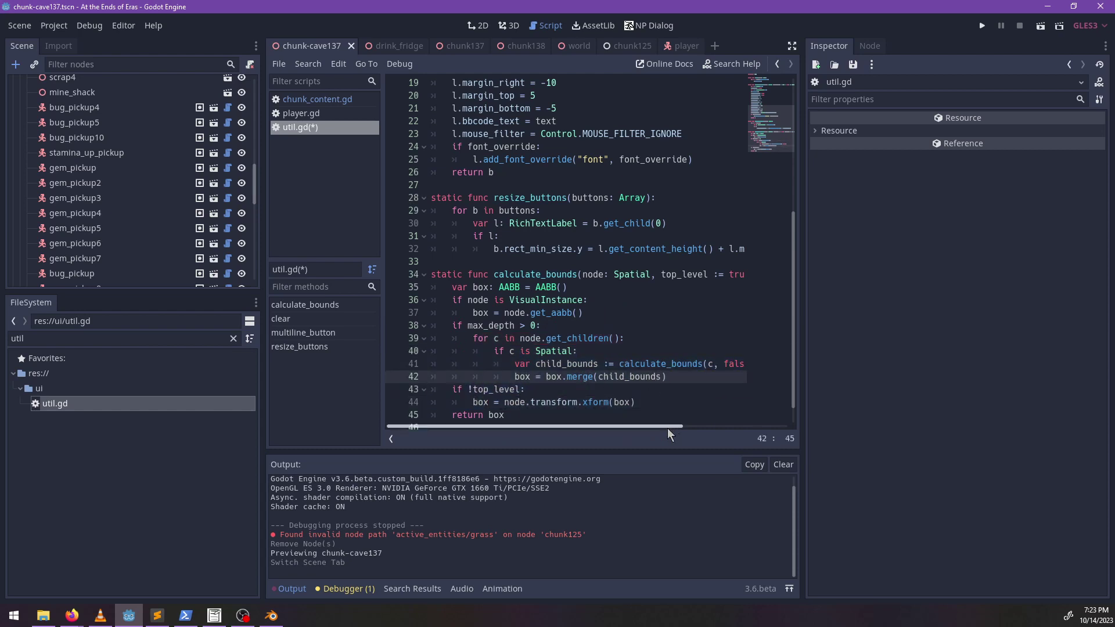
- Pass max_depth - 1 as the third argument of the recursive calculate_bounds call and save the script
drag(667, 427, 718, 424)
click(680, 368)
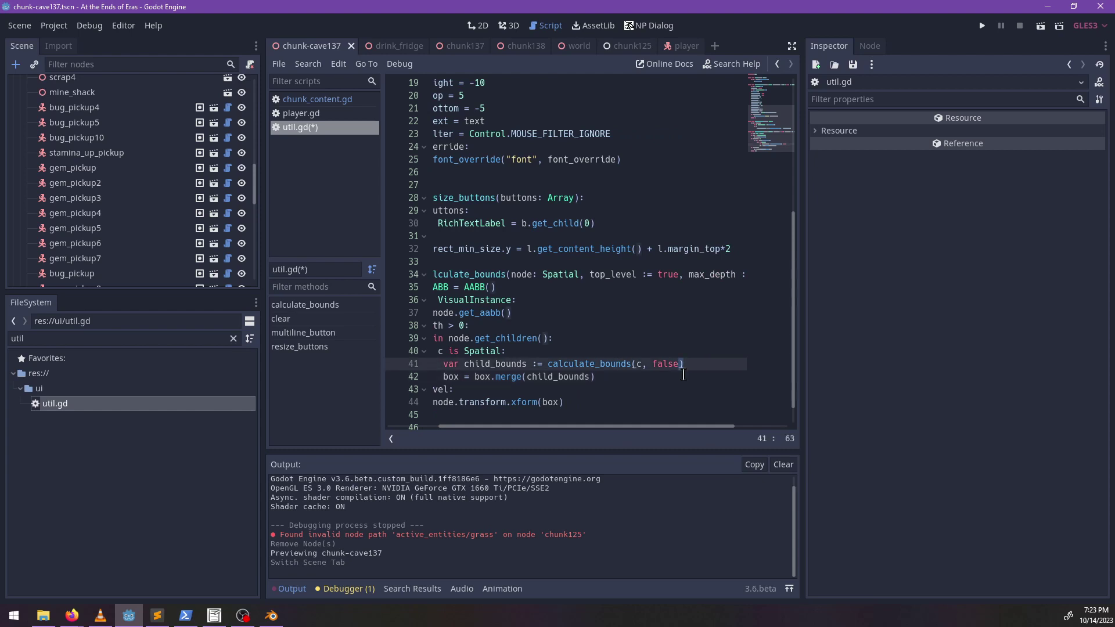
key(Left)
text(, max_)
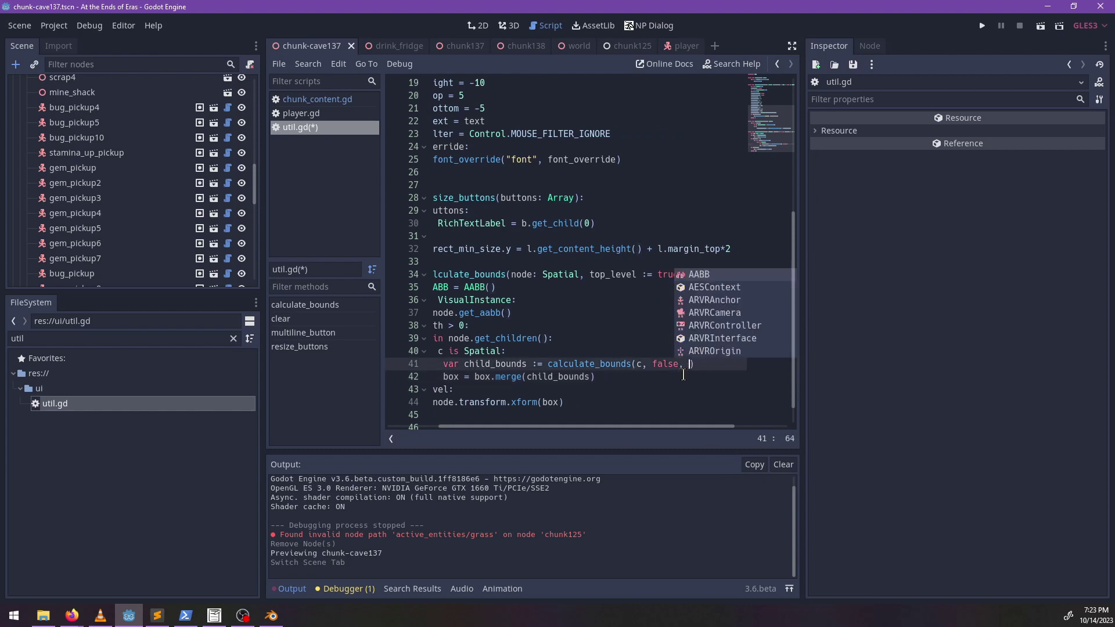
key(Return)
text(- 1)
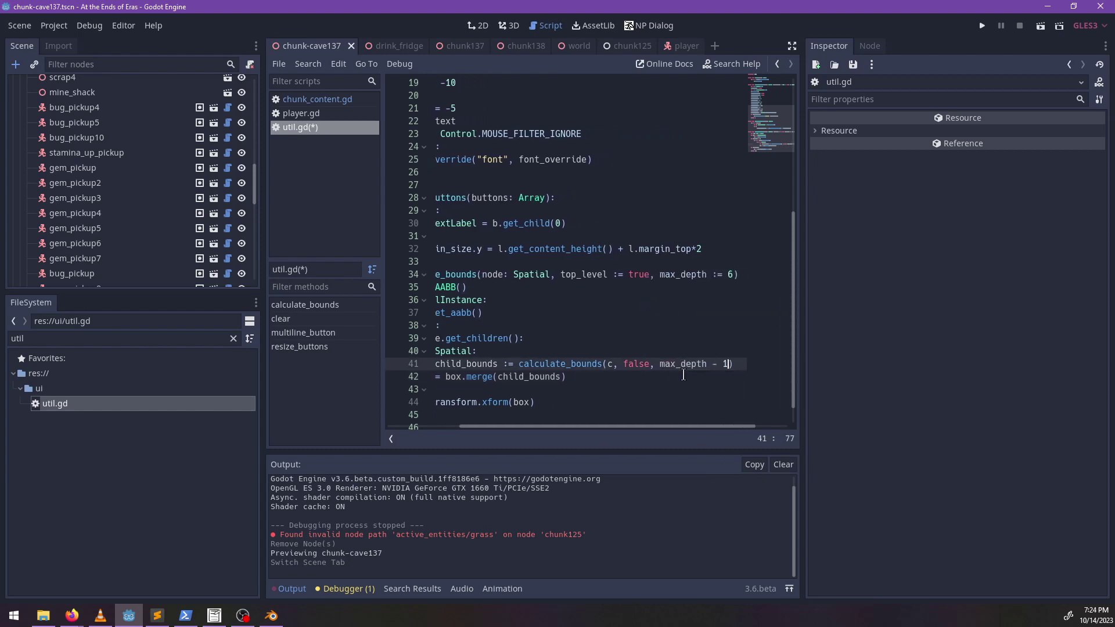
drag(590, 429, 468, 426)
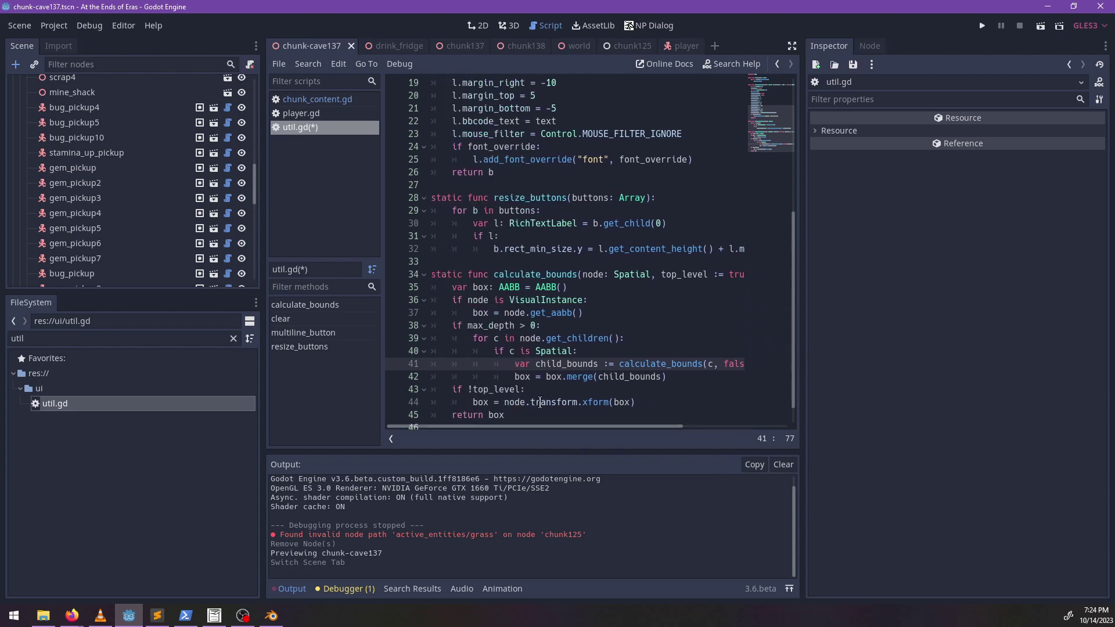
scroll(680, 377, down, 1)
key(ctrl+s)
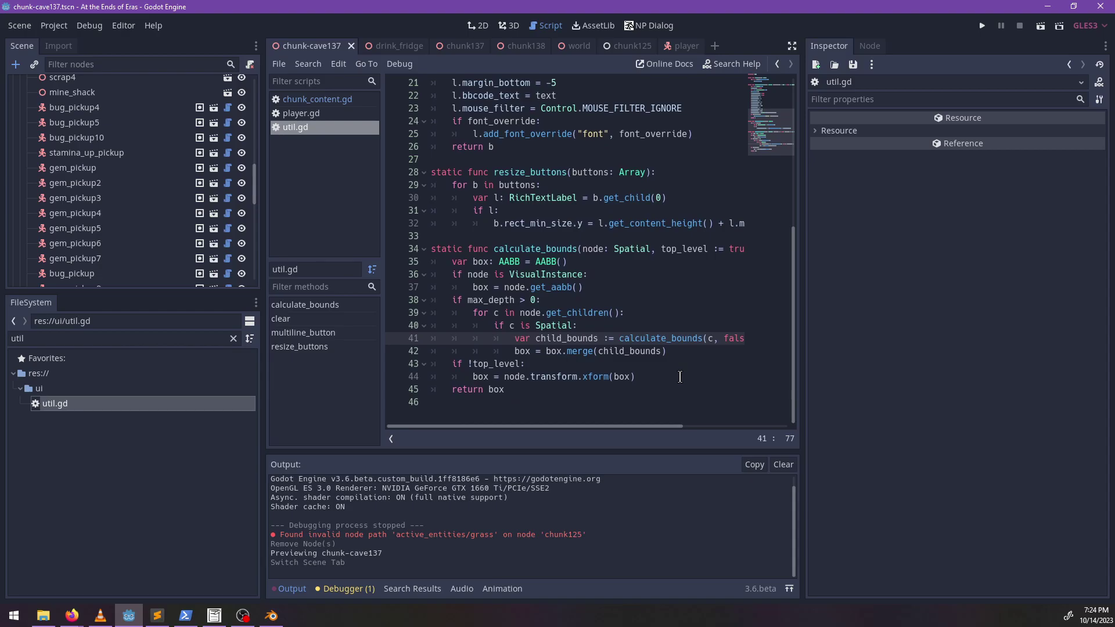
- Return to the 3D view of chunk-cave137 and collapse the cave_center and zone_arena branches in the scene tree
click(510, 26)
scroll(576, 263, up, 10)
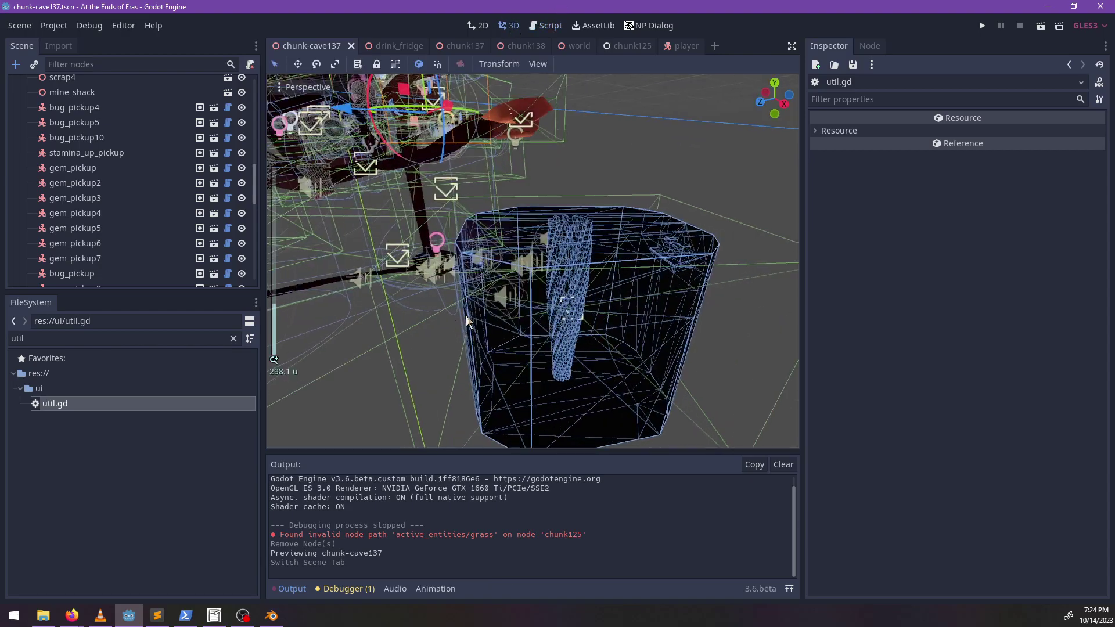
middle_drag(599, 321, 507, 296)
scroll(514, 323, up, 6)
scroll(143, 193, up, 10)
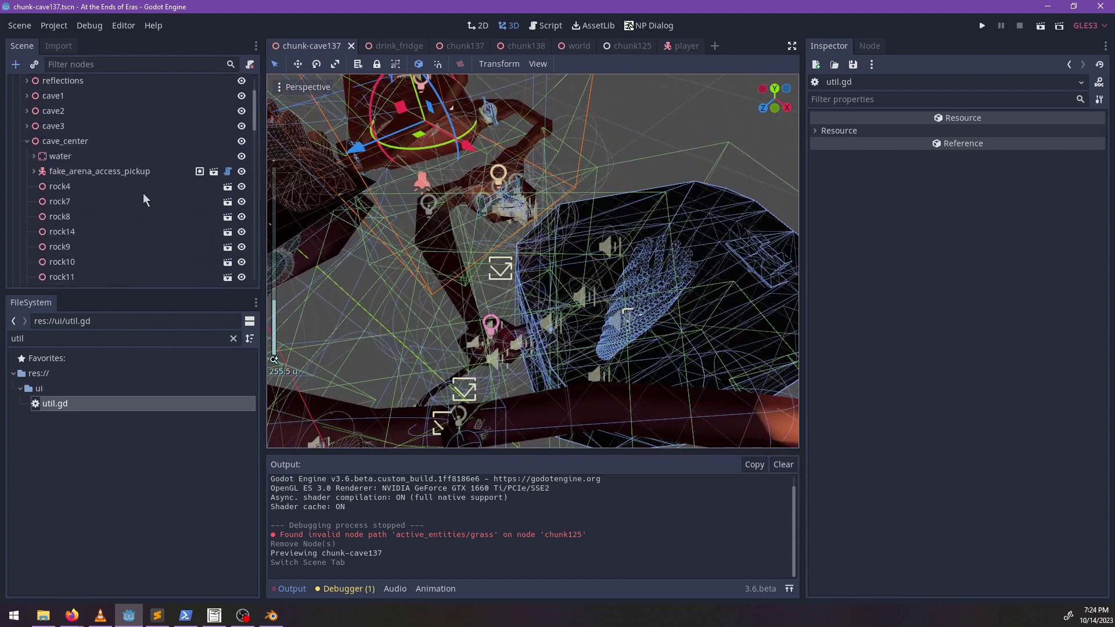
click(27, 205)
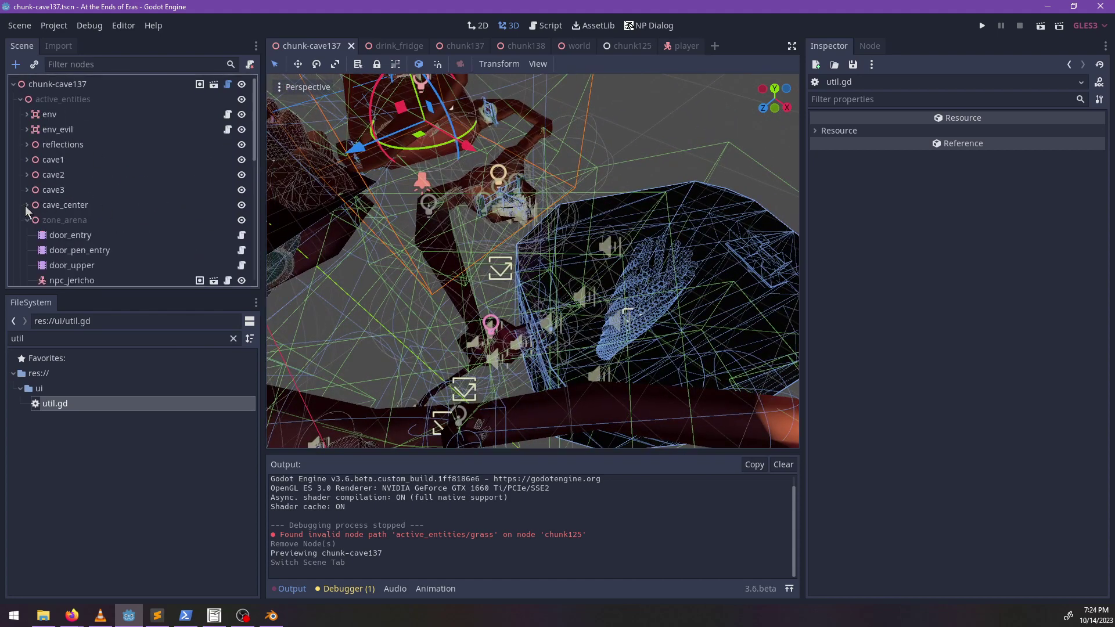
click(30, 221)
click(26, 219)
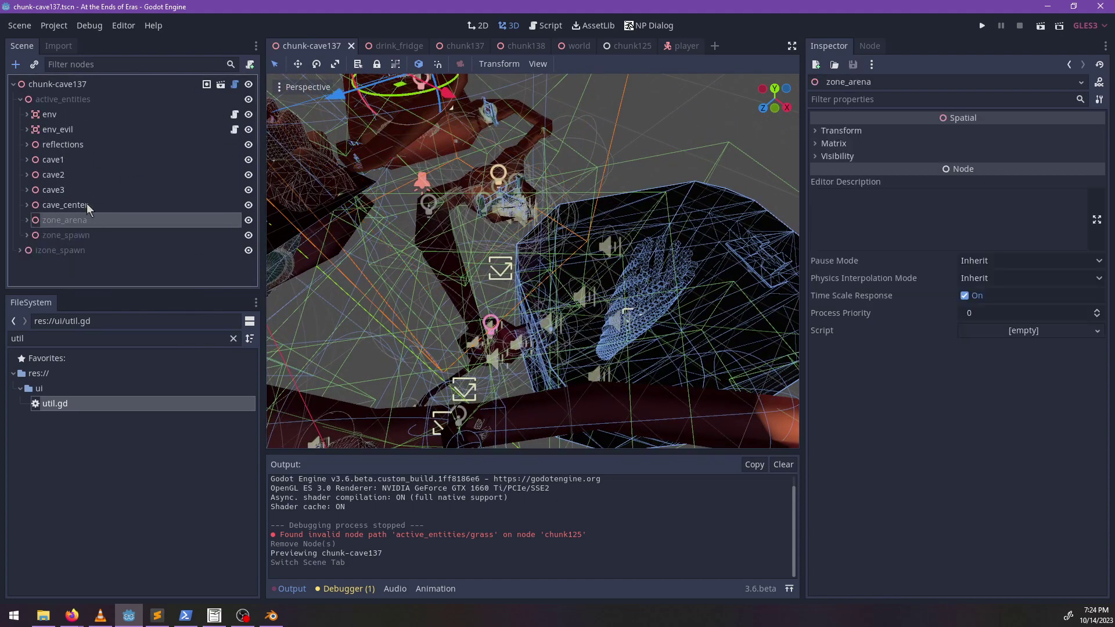
- Select the chunk-cave137 root and its active_entities node to examine their bounds around the chamber
click(368, 239)
scroll(383, 230, down, 8)
middle_drag(430, 198, 387, 172)
click(42, 100)
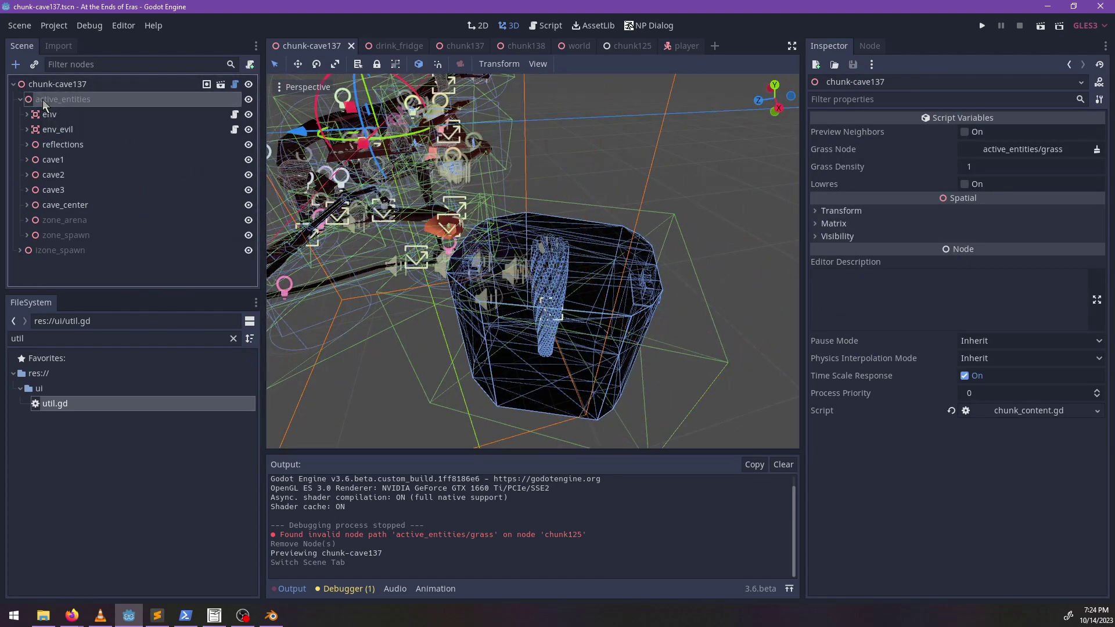
click(64, 84)
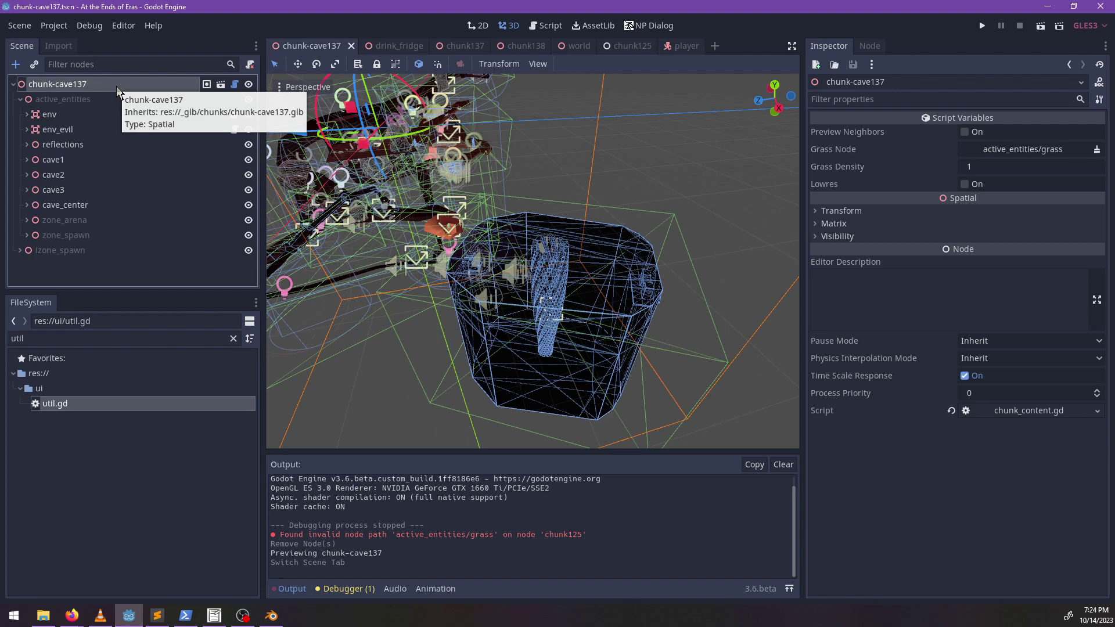
click(74, 99)
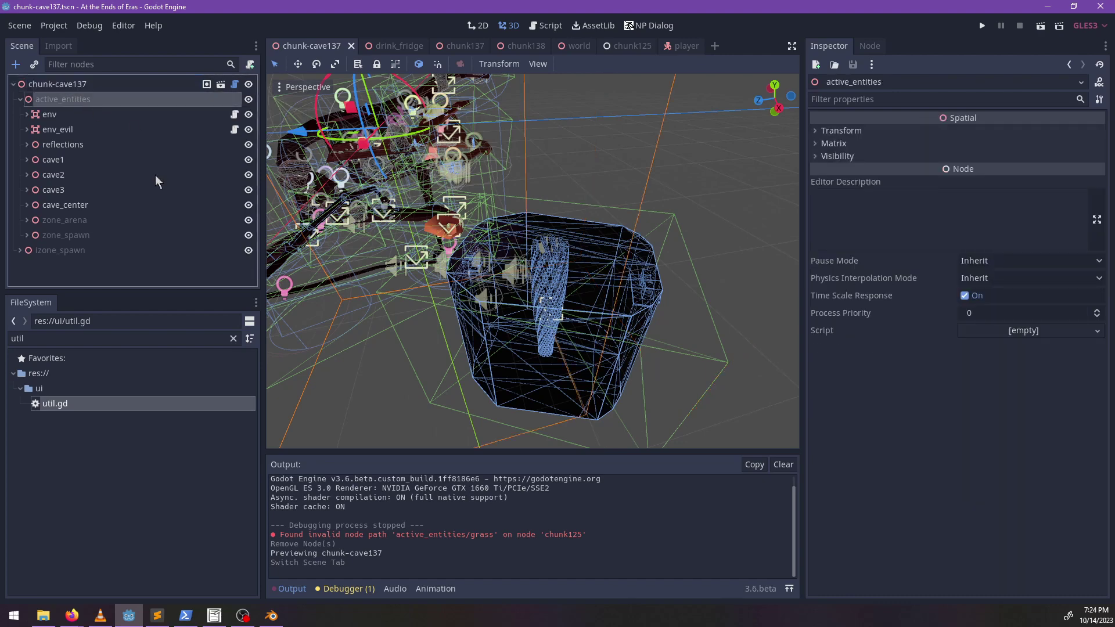
- Expand izone_spawn and examine the bounds of its spawning_chamber mesh
click(34, 250)
click(21, 250)
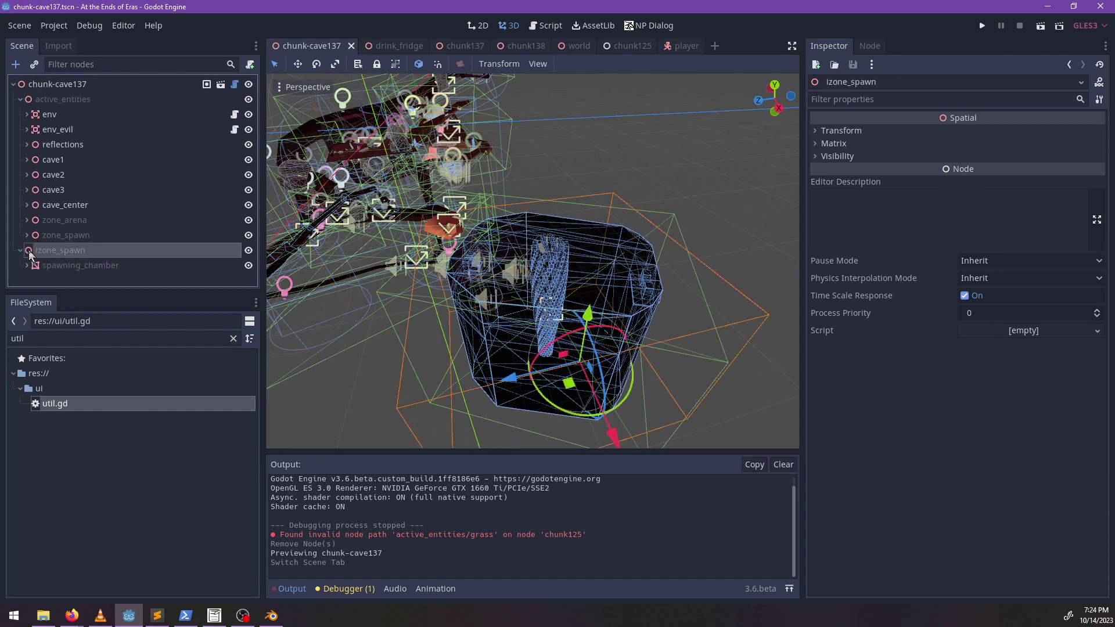
click(63, 264)
click(27, 265)
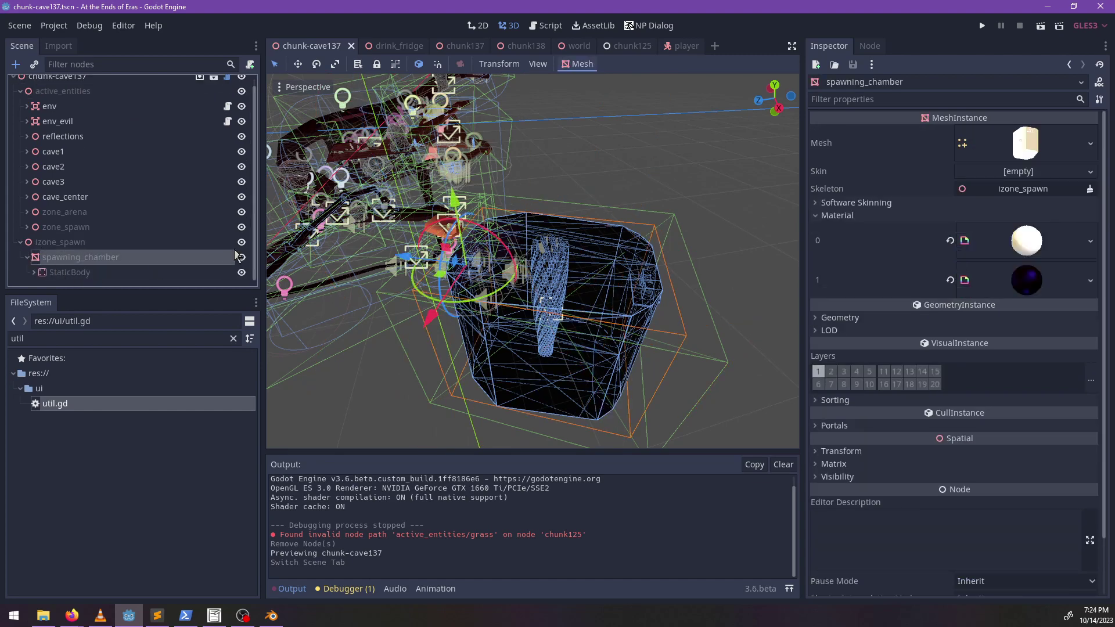
middle_drag(624, 303, 560, 241)
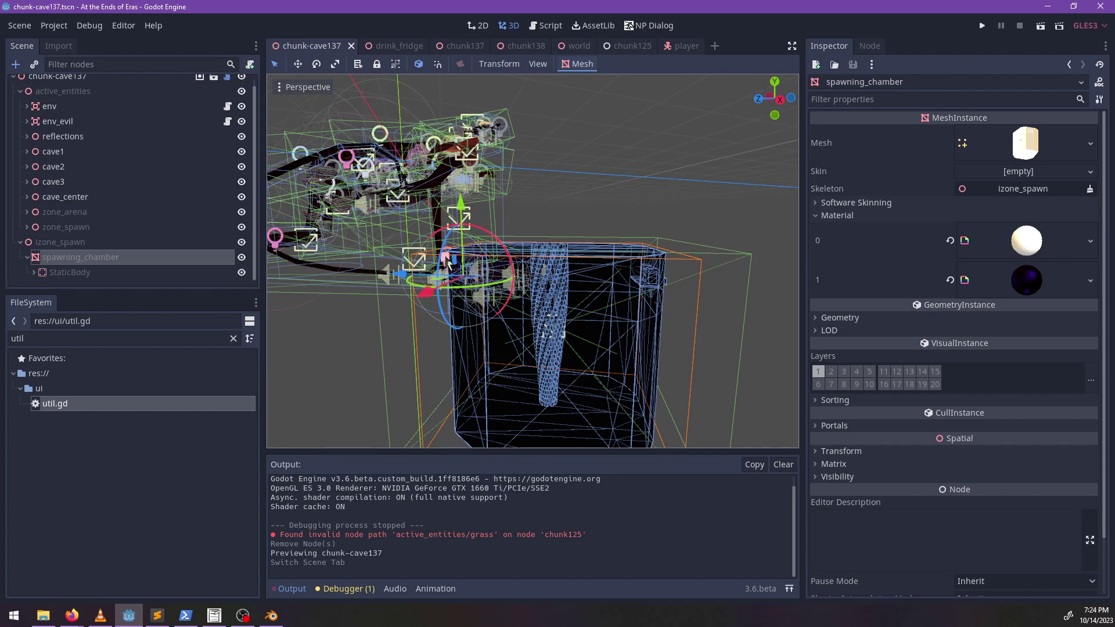
- Try moving the spawning_chamber mesh in the viewport, and undo the move
drag(443, 253, 486, 257)
key(ctrl+z)
middle_drag(606, 253, 595, 319)
- Expand cave_center, check where its rock9 node sits in the cave network, and collapse the branch again
click(27, 197)
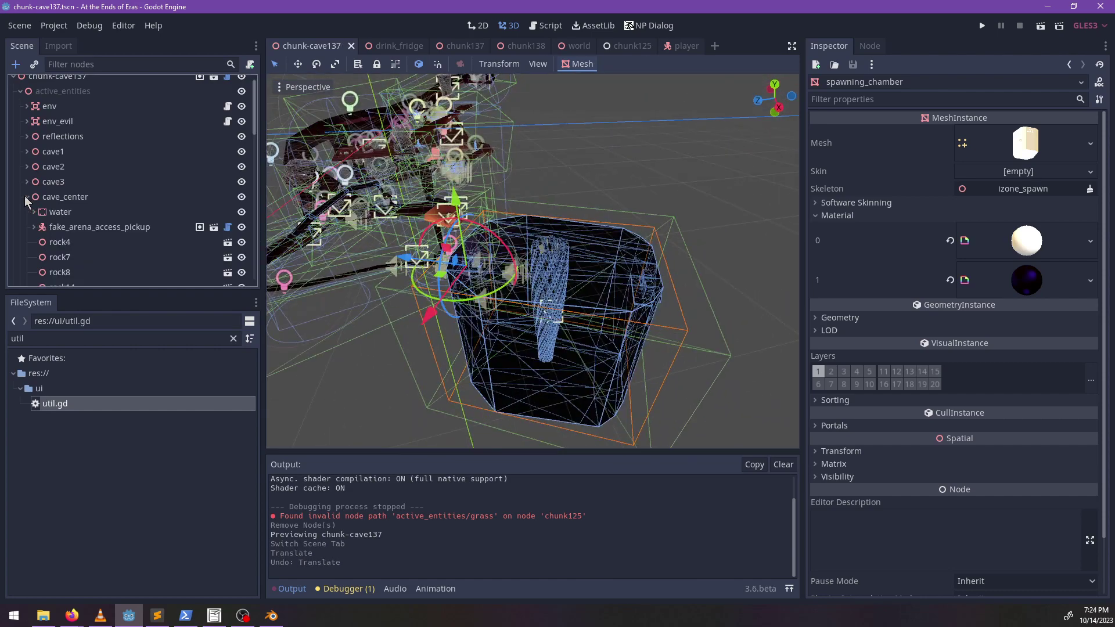
scroll(76, 229, down, 3)
click(71, 224)
middle_drag(464, 211, 550, 181)
scroll(128, 210, up, 3)
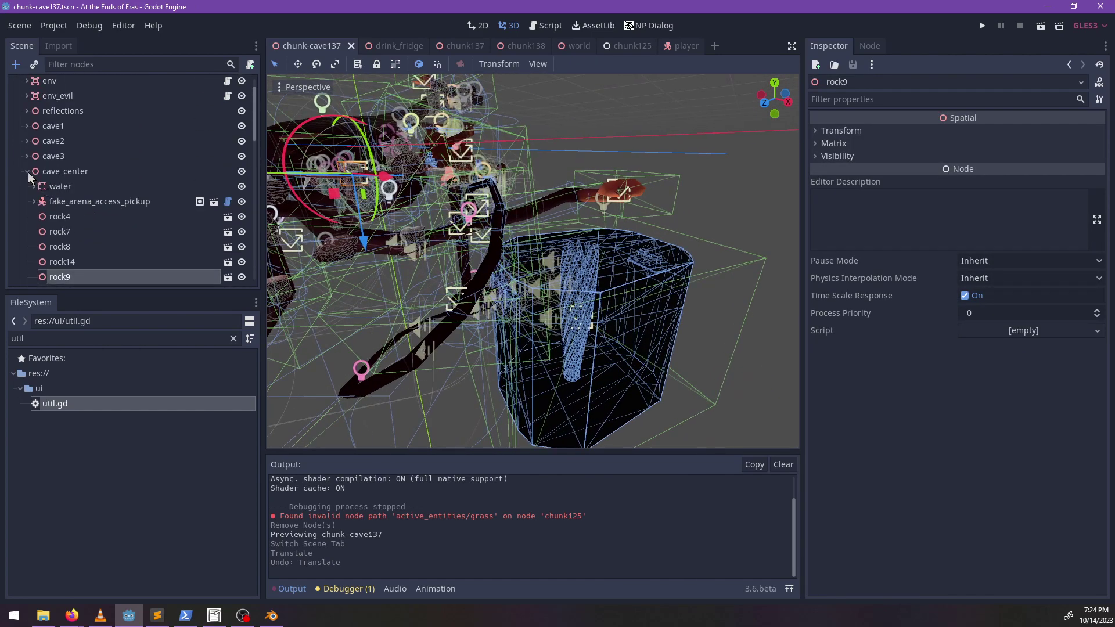
click(27, 170)
scroll(58, 191, up, 1)
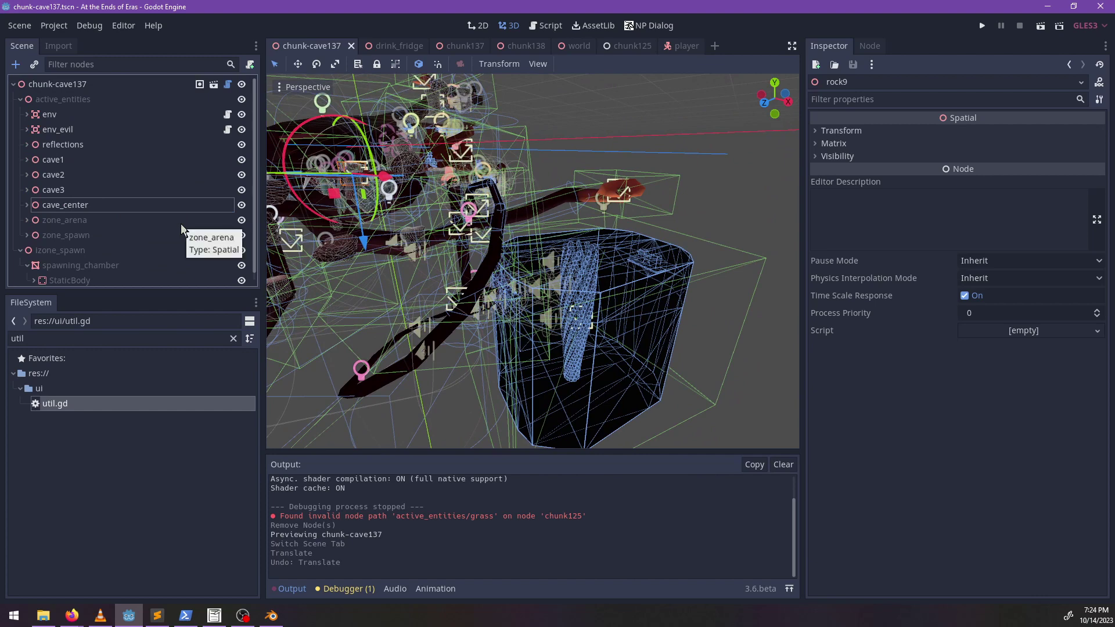
- Open the scene instanced by rock4 under cave_center, focus on its rock2 mesh to inspect it, and close that scene
click(27, 205)
scroll(198, 231, down, 3)
click(75, 224)
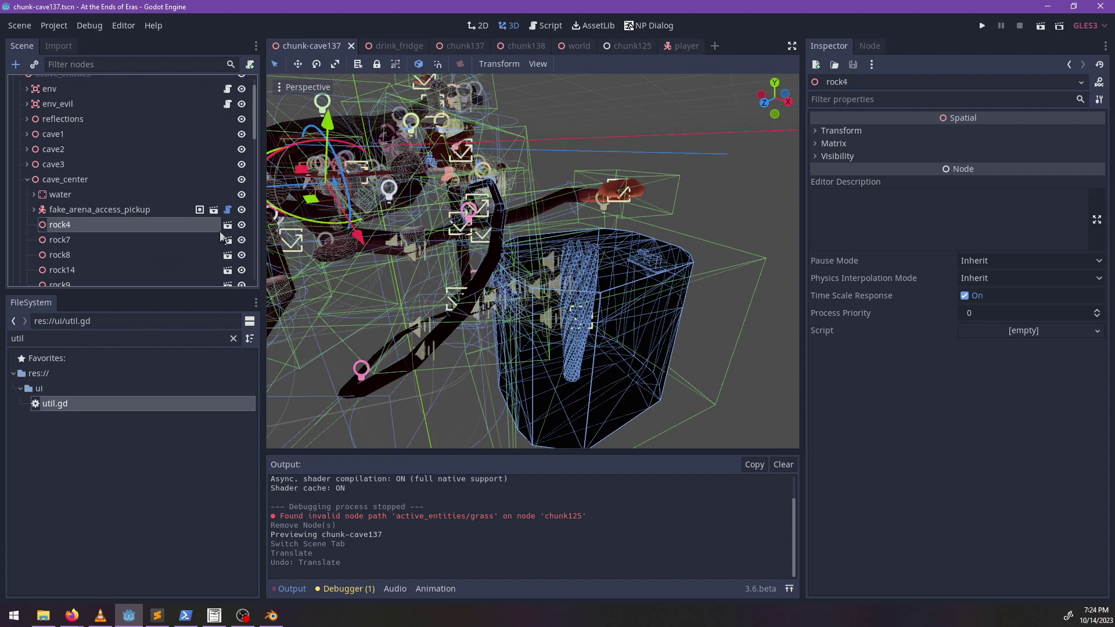
click(227, 225)
click(46, 98)
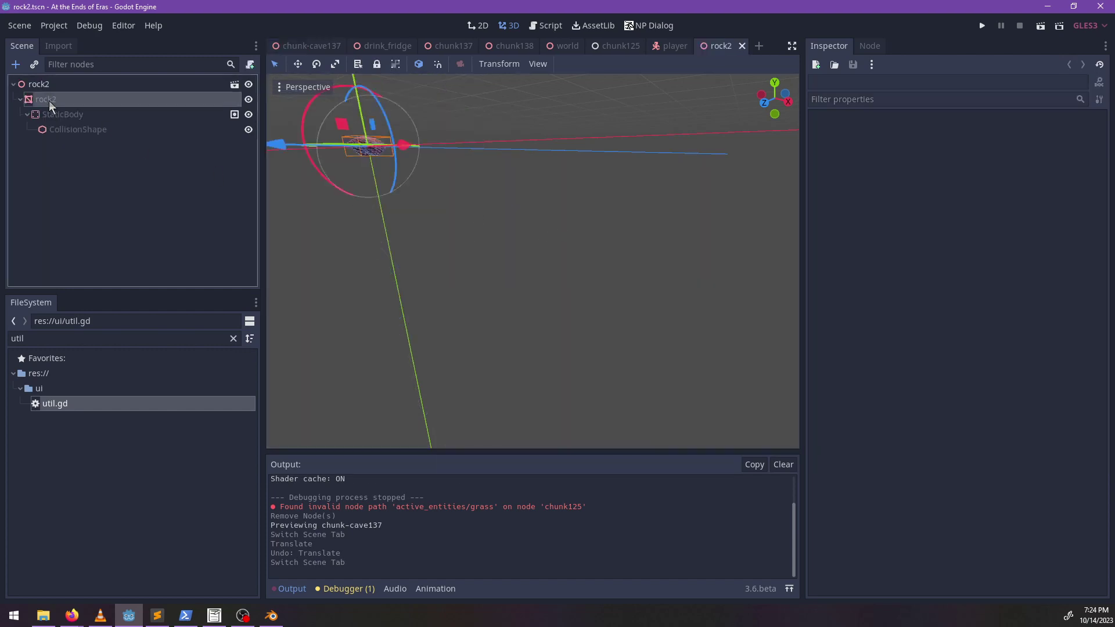
key(f)
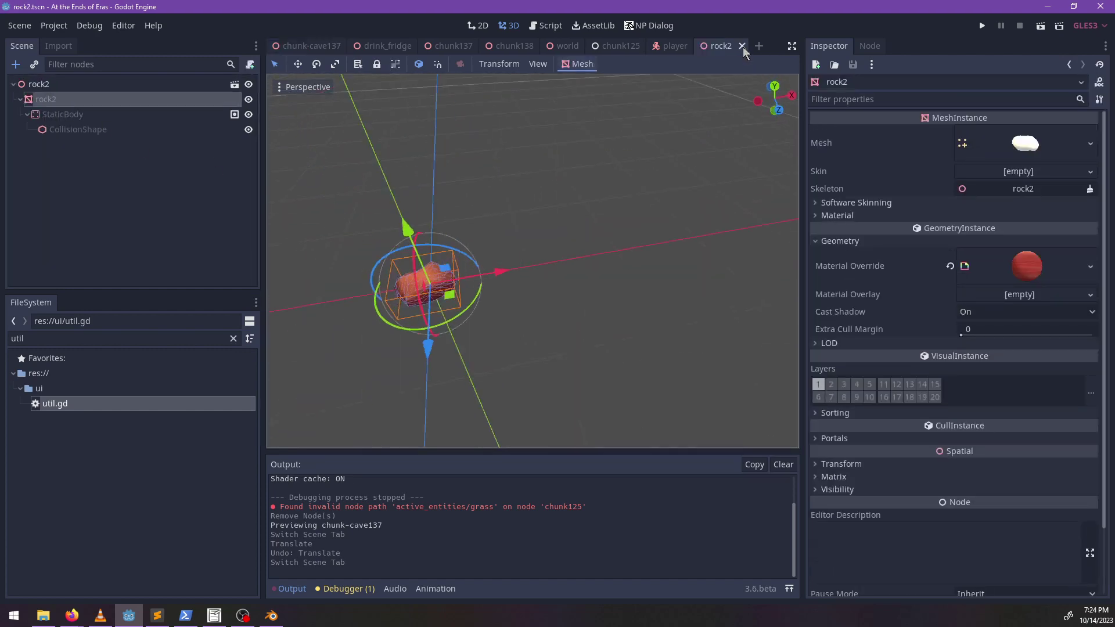
click(742, 45)
click(504, 29)
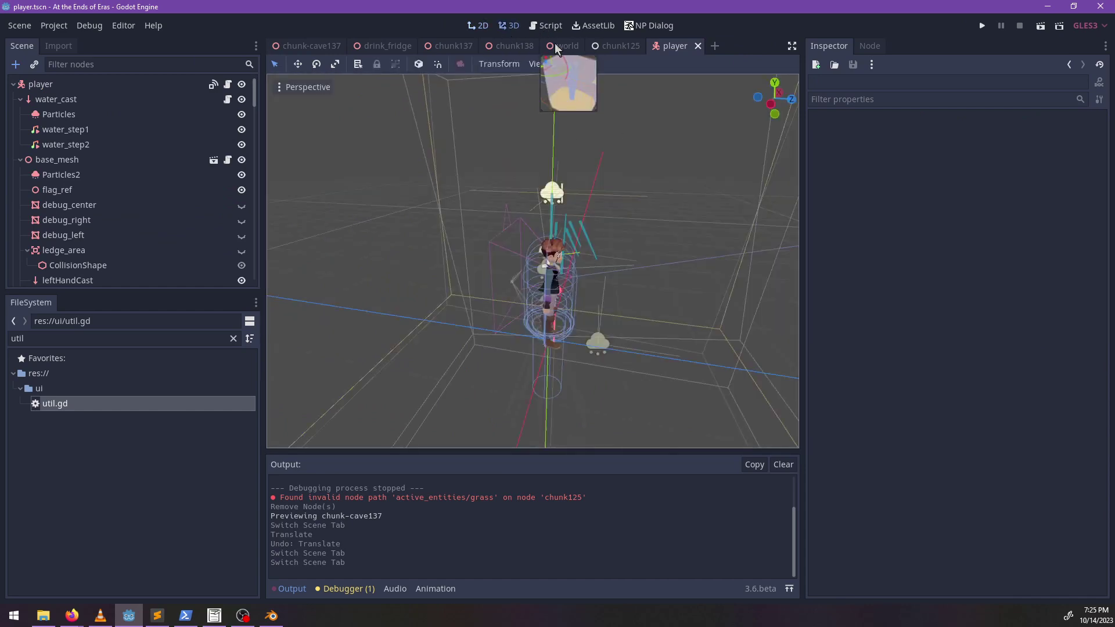
- Open util.gd in the script editor and review its calculate_bounds function
click(547, 27)
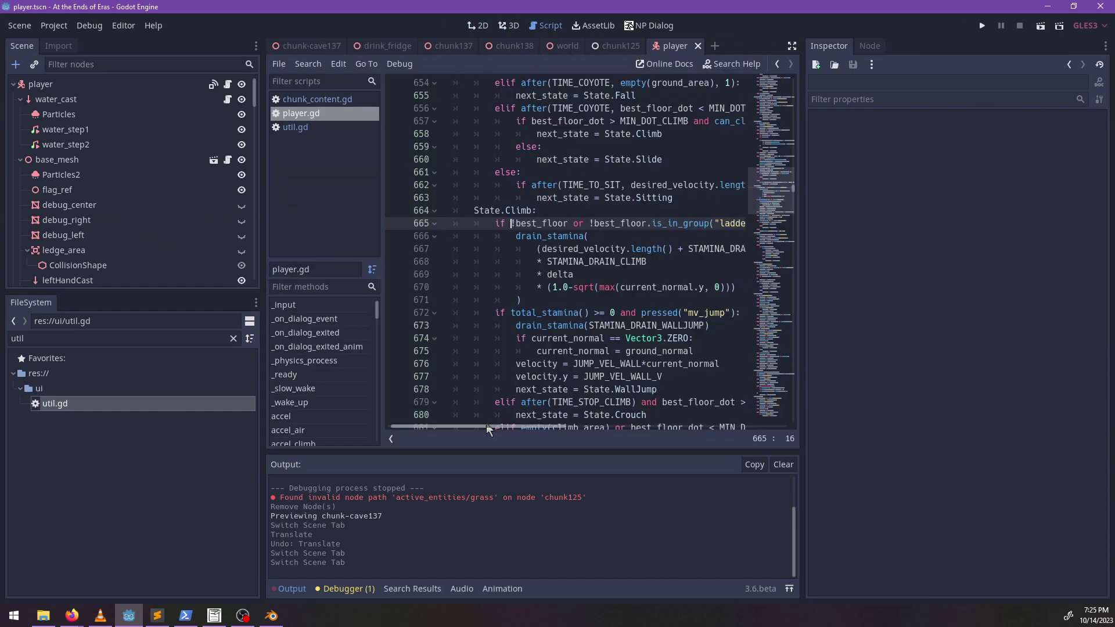
drag(486, 428, 402, 308)
click(317, 128)
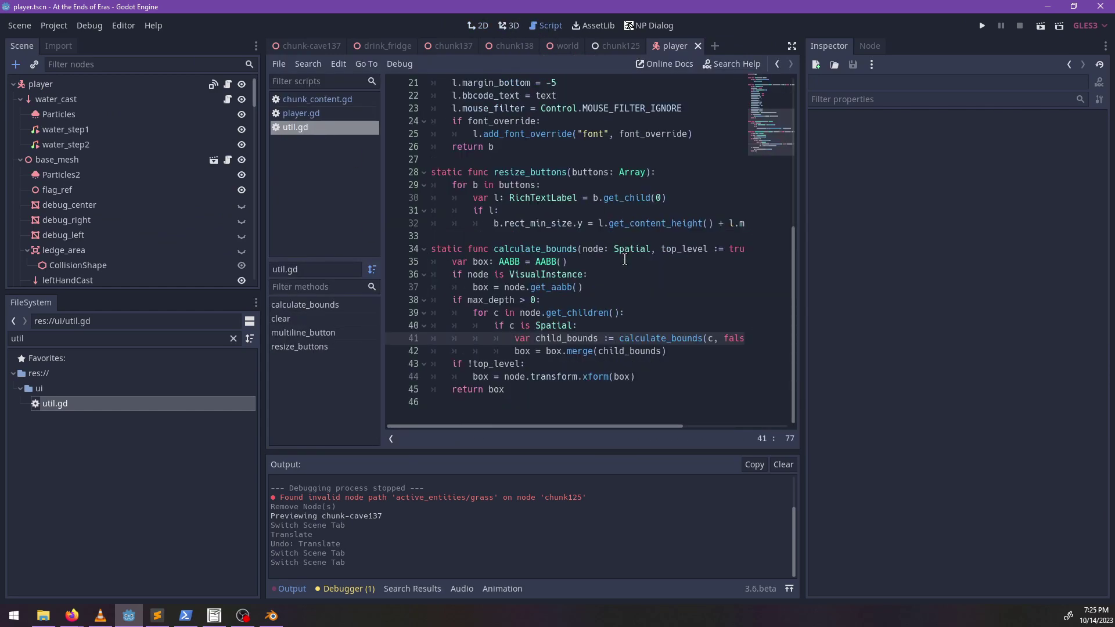
scroll(625, 263, up, 6)
scroll(626, 264, down, 6)
- Select the mesh under ledge_ref in the player scene and view it in the 3D viewport
scroll(189, 220, down, 10)
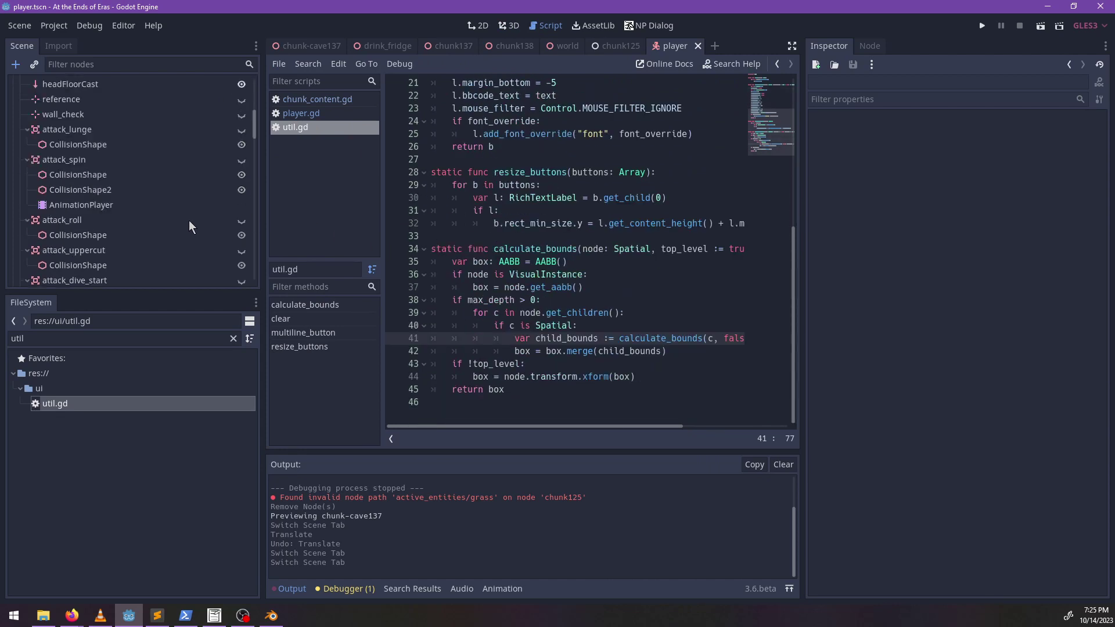
scroll(203, 228, down, 10)
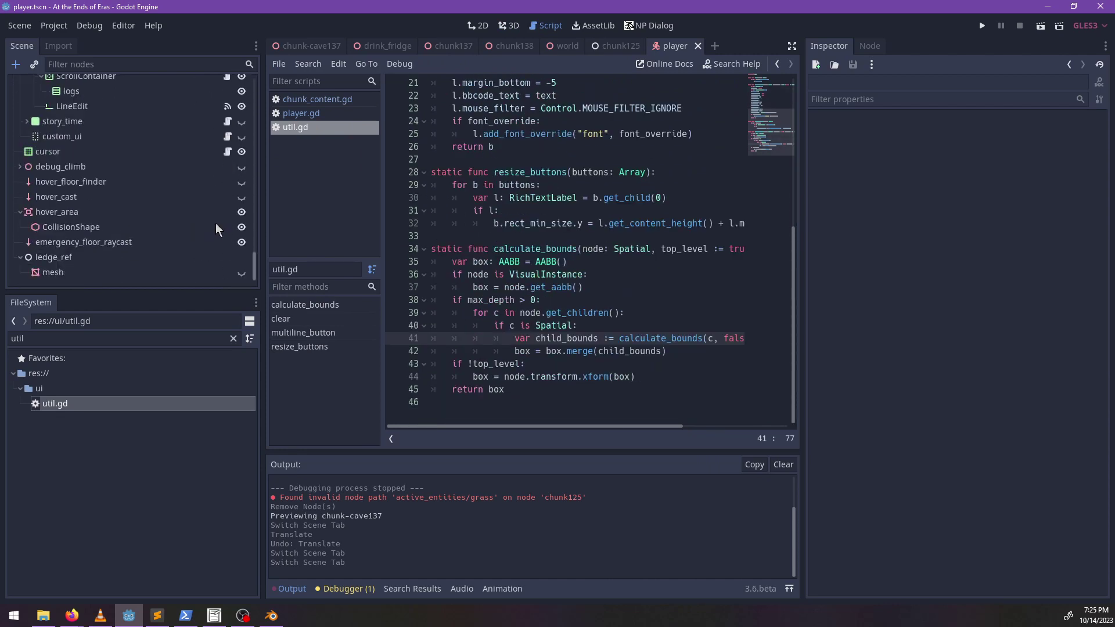
click(58, 274)
click(508, 26)
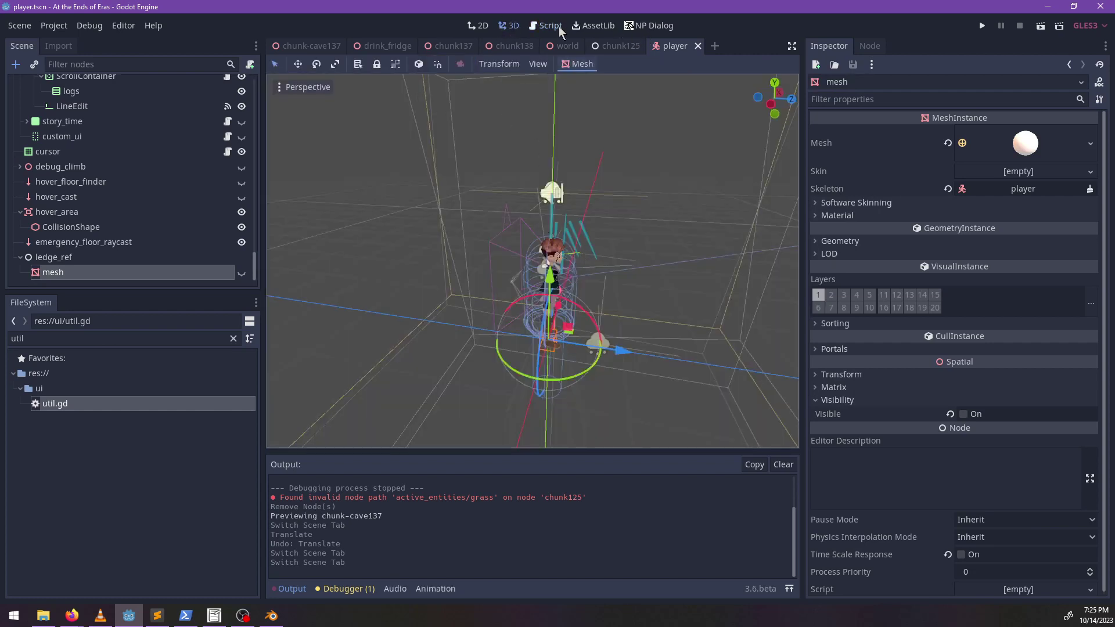
- Return to the chunk-cave137 scene and examine the large wireframe chamber up close in the 3D viewport
click(592, 26)
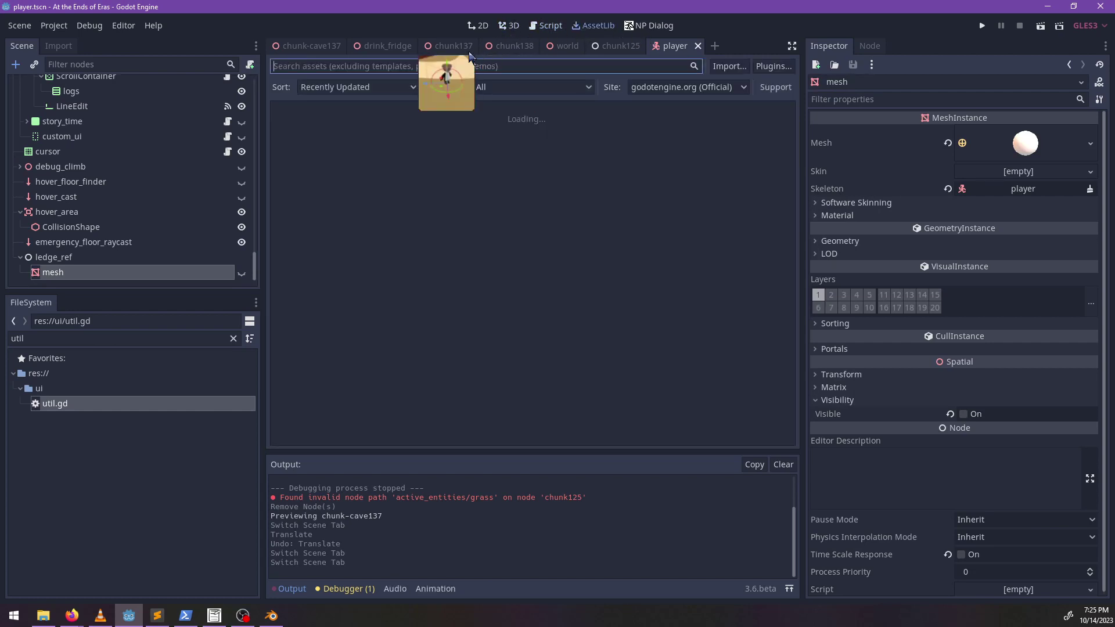
click(442, 46)
click(312, 44)
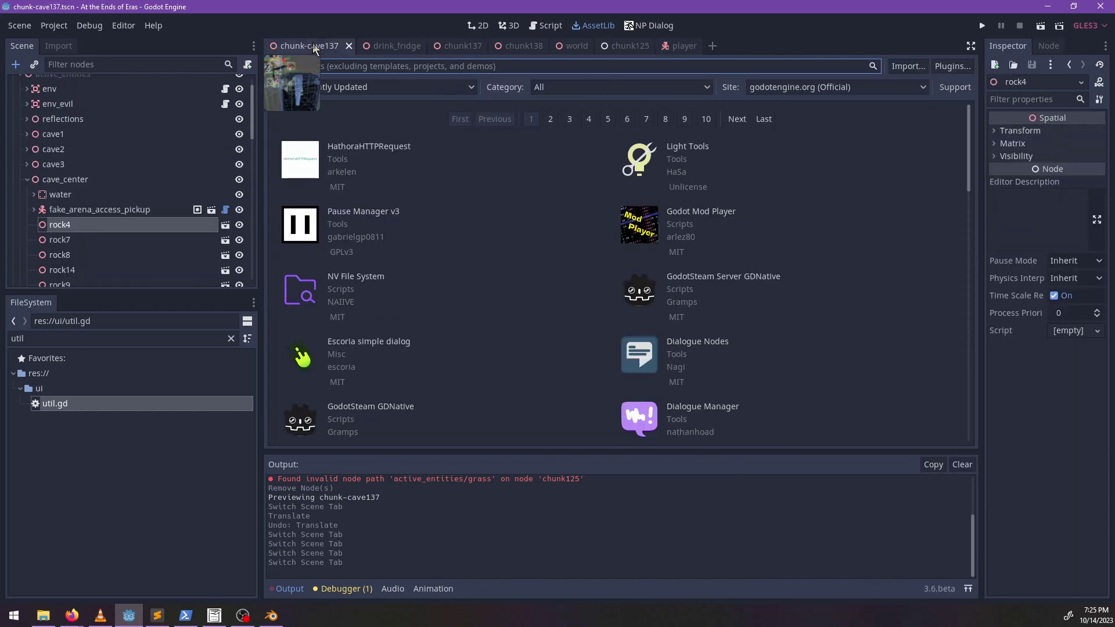
click(545, 26)
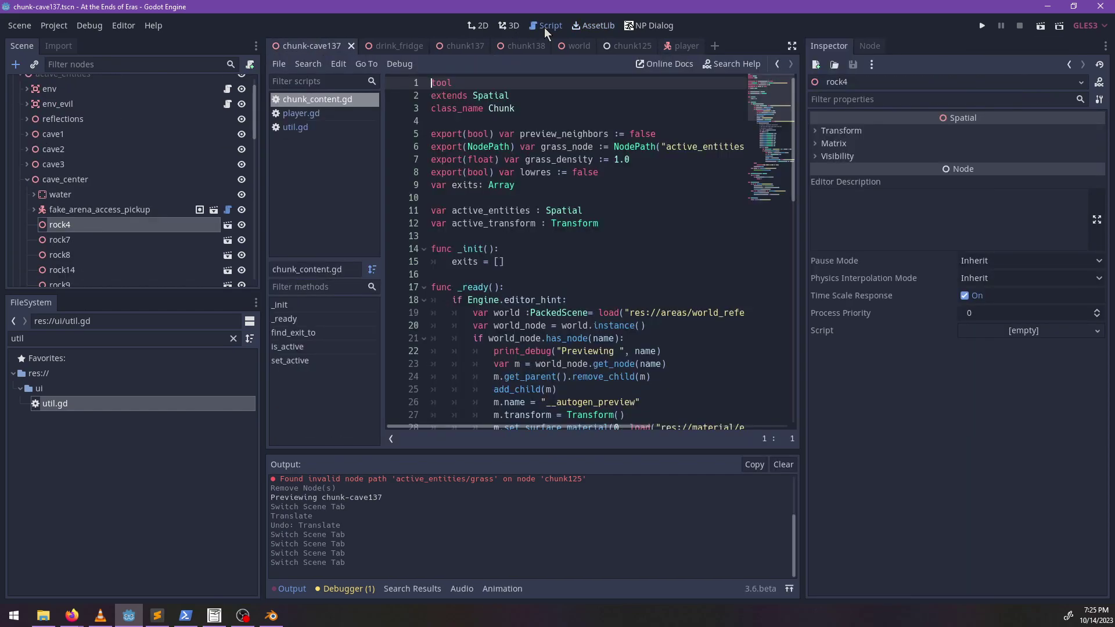
click(511, 26)
scroll(656, 296, up, 4)
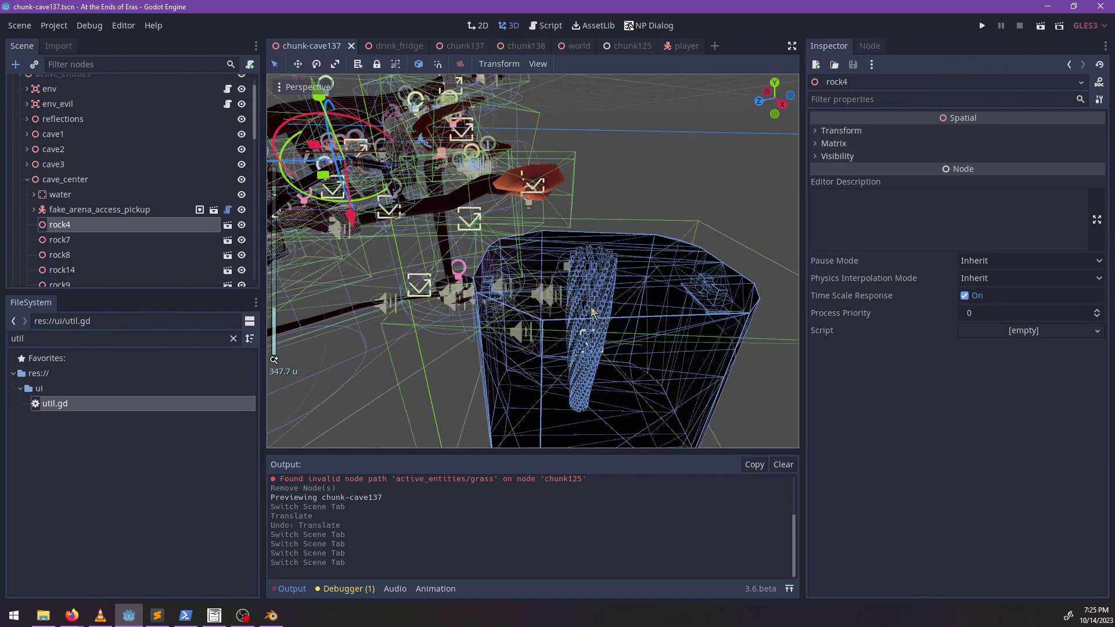
shift+middle_drag(614, 327, 574, 250)
scroll(565, 201, up, 6)
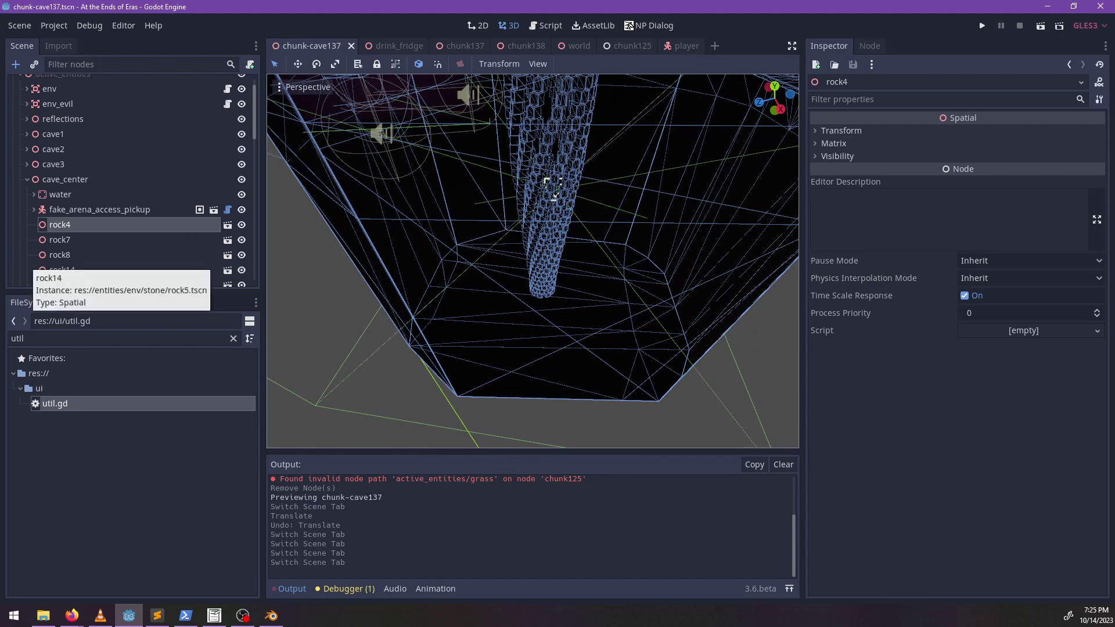
- Switch to Blender and open a blend file from the assets\env folder
key(alt+Tab)
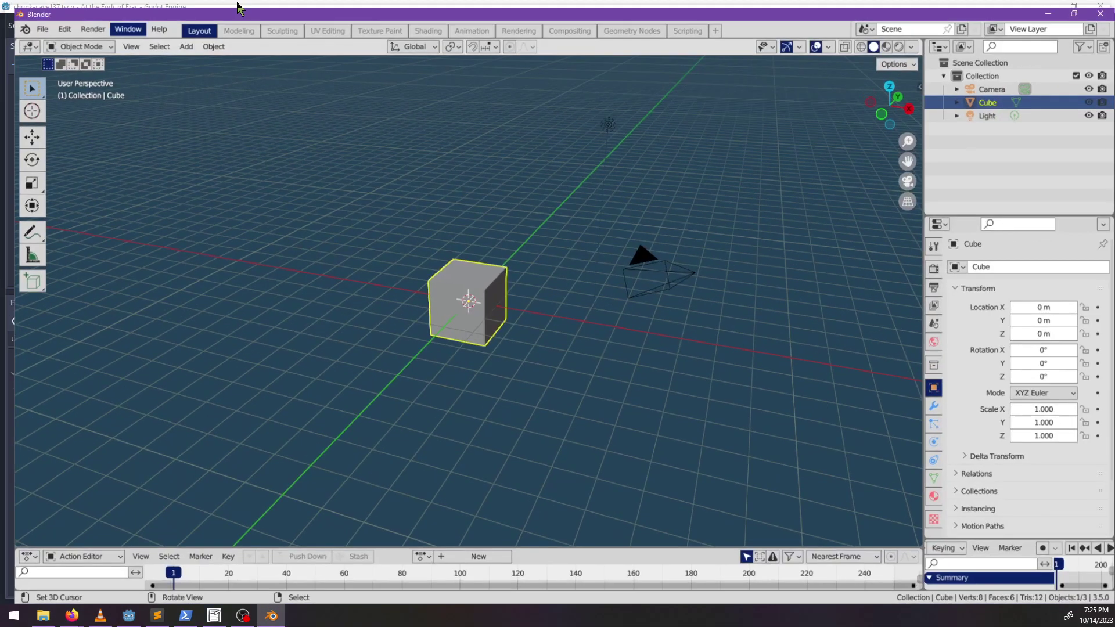
click(27, 21)
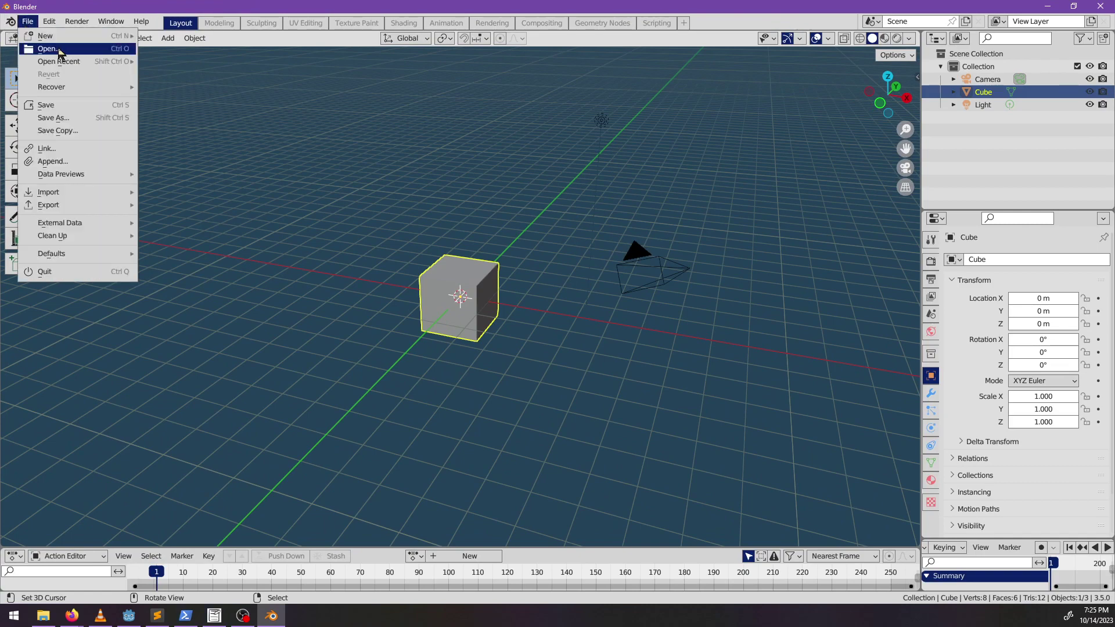
click(107, 53)
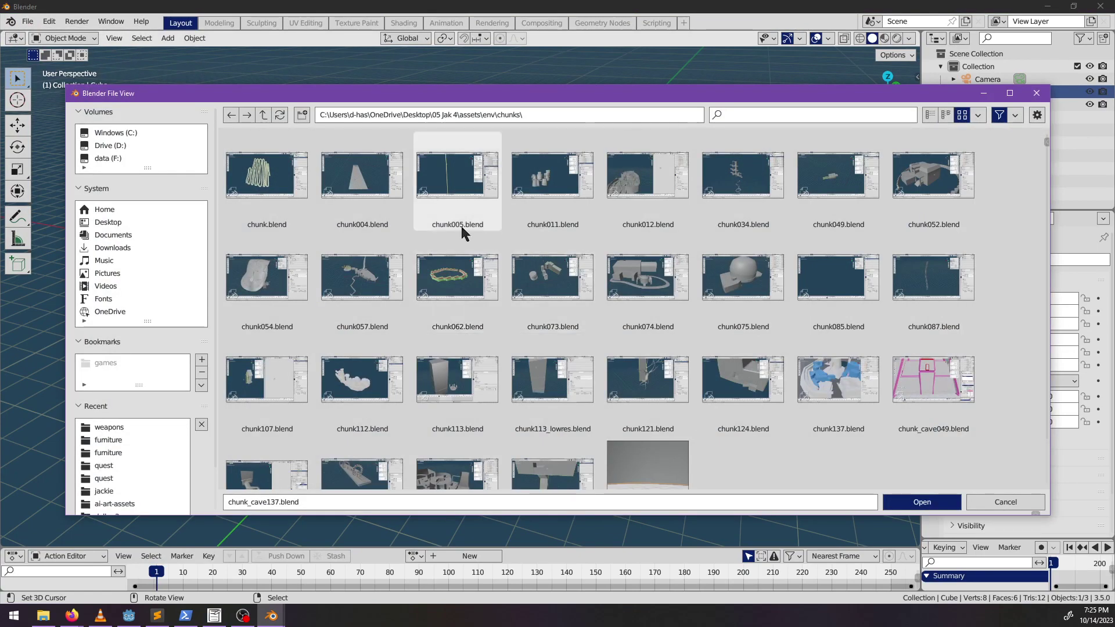
click(264, 115)
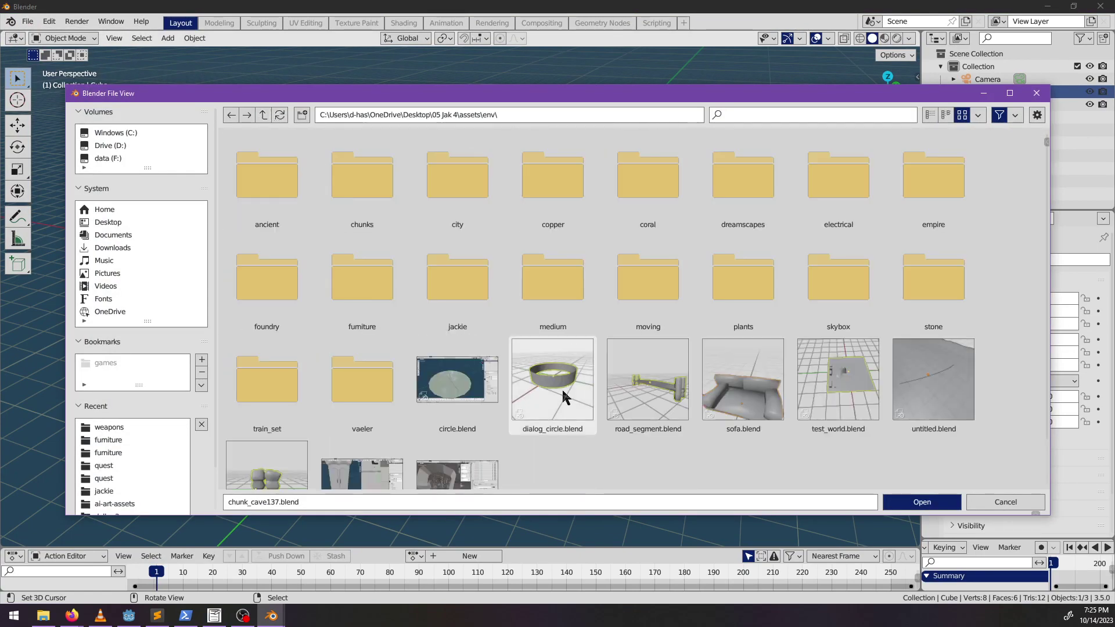
scroll(523, 406, down, 2)
double_click(445, 427)
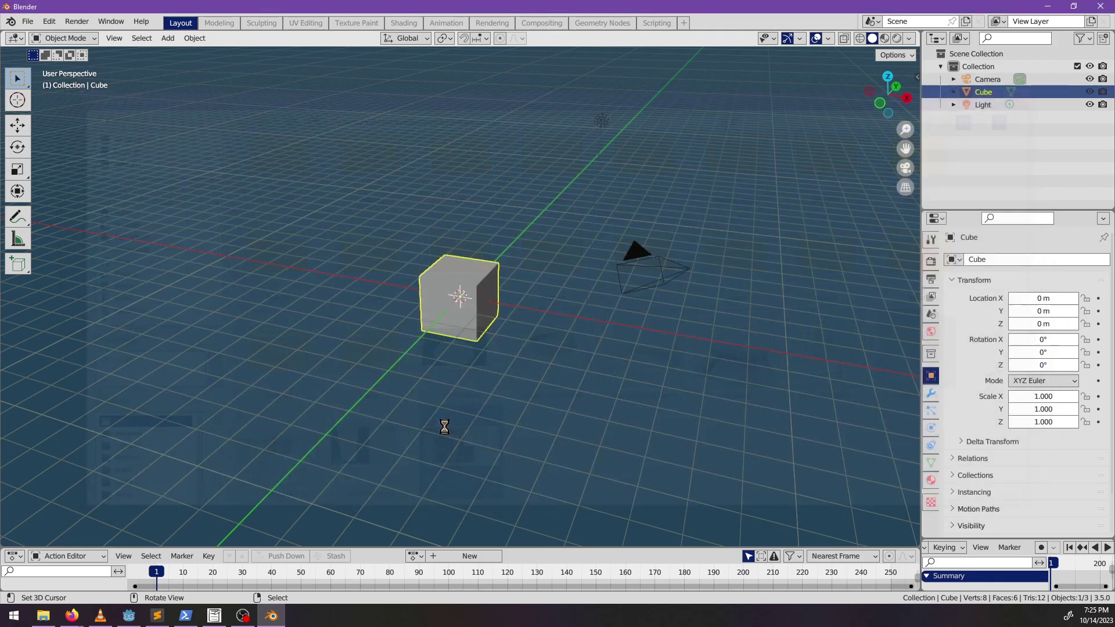
- Switch to the Todo app, filter tasks to lowest priority Can Ship but Would be Ashamed, and look through them to the Bairo sub-tasks
click(214, 615)
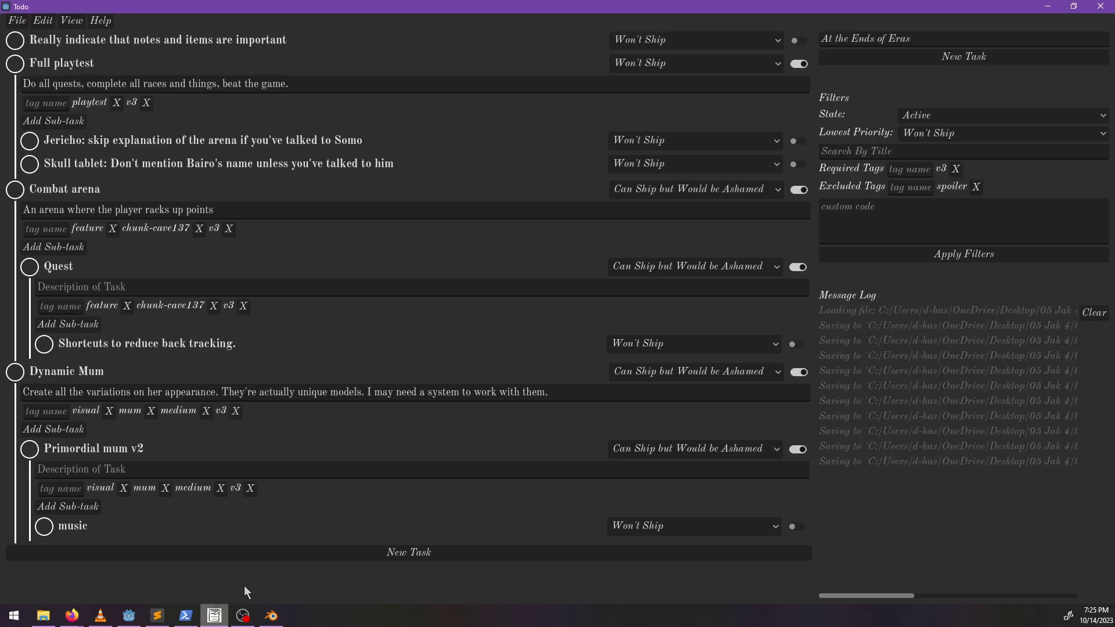
click(935, 133)
click(942, 164)
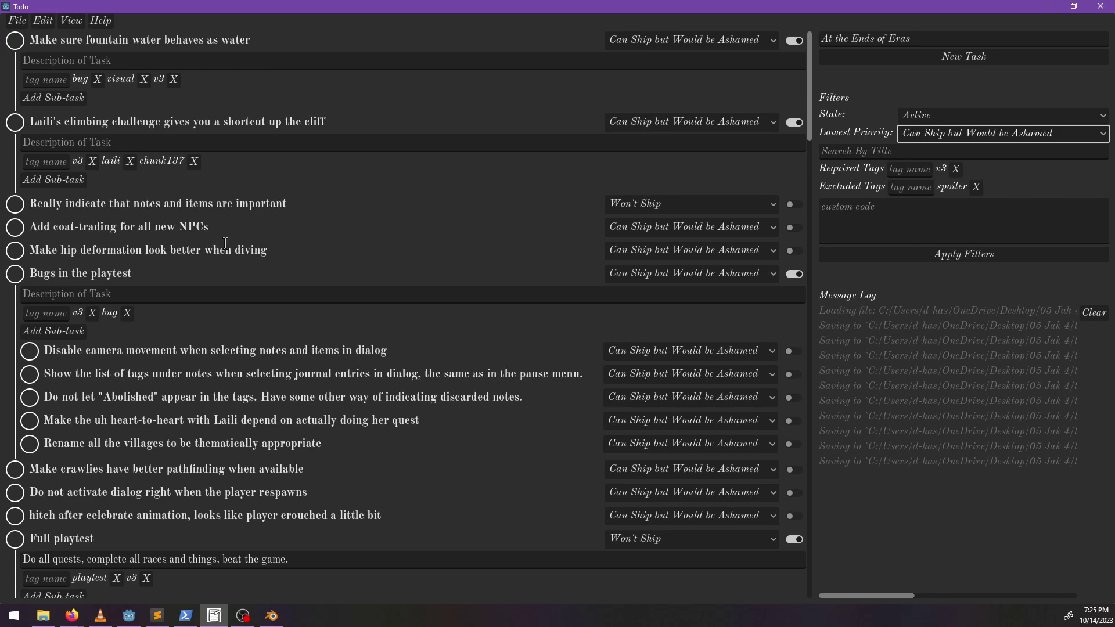
scroll(230, 245, down, 3)
scroll(235, 259, down, 20)
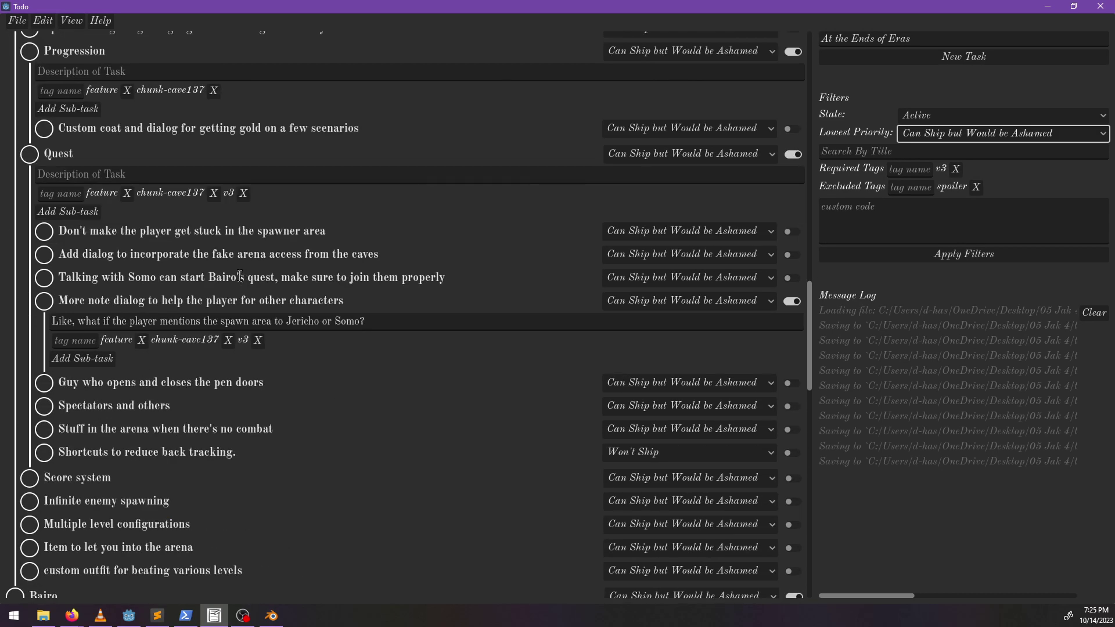
scroll(240, 276, down, 18)
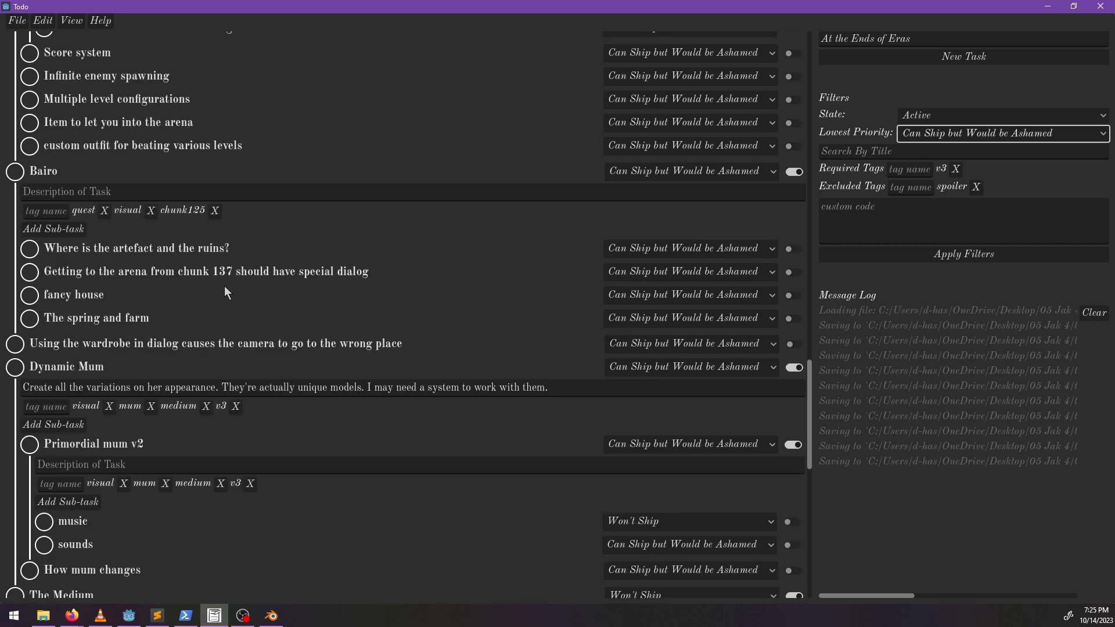
- Set the priority of The spring and farm under Bairo to Won't Ship, and filter the list to lowest priority Won't Ship
click(115, 321)
click(702, 322)
click(681, 337)
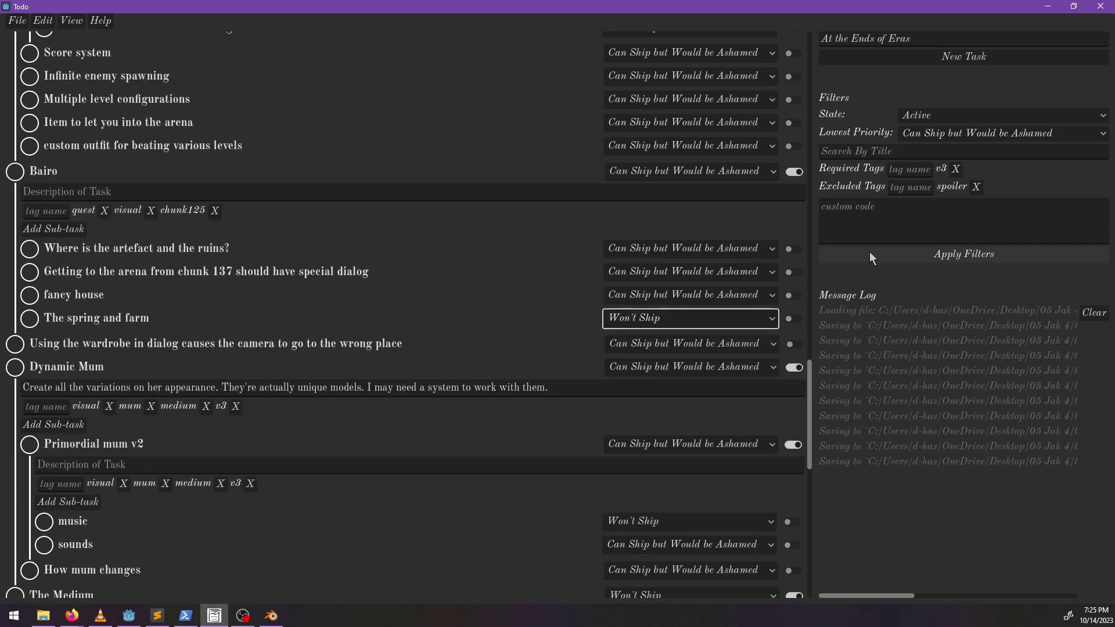
click(926, 135)
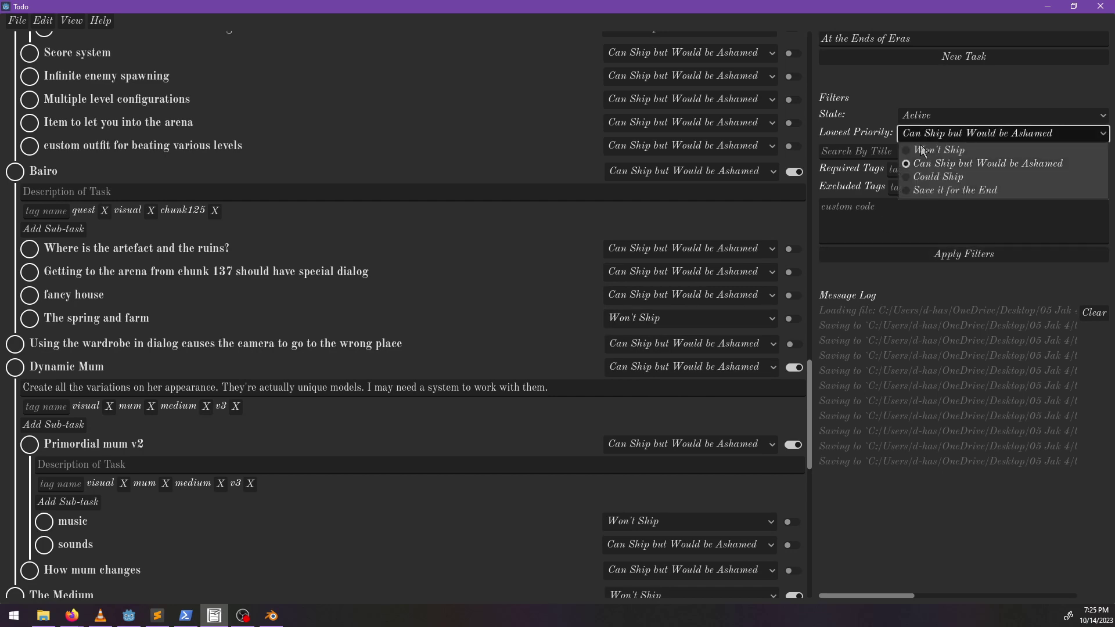
click(924, 149)
scroll(449, 320, up, 2)
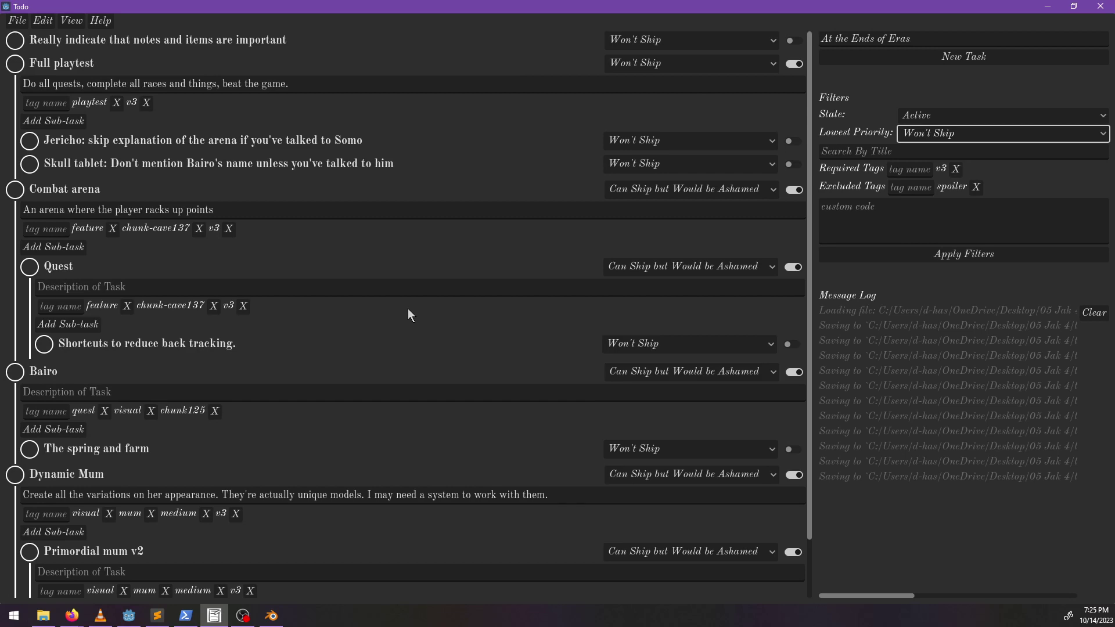
- Mark the Jericho arena-explanation sub-task as done, checking jericho.dialog in Sublime Text, and reapply the Todo filters
click(29, 140)
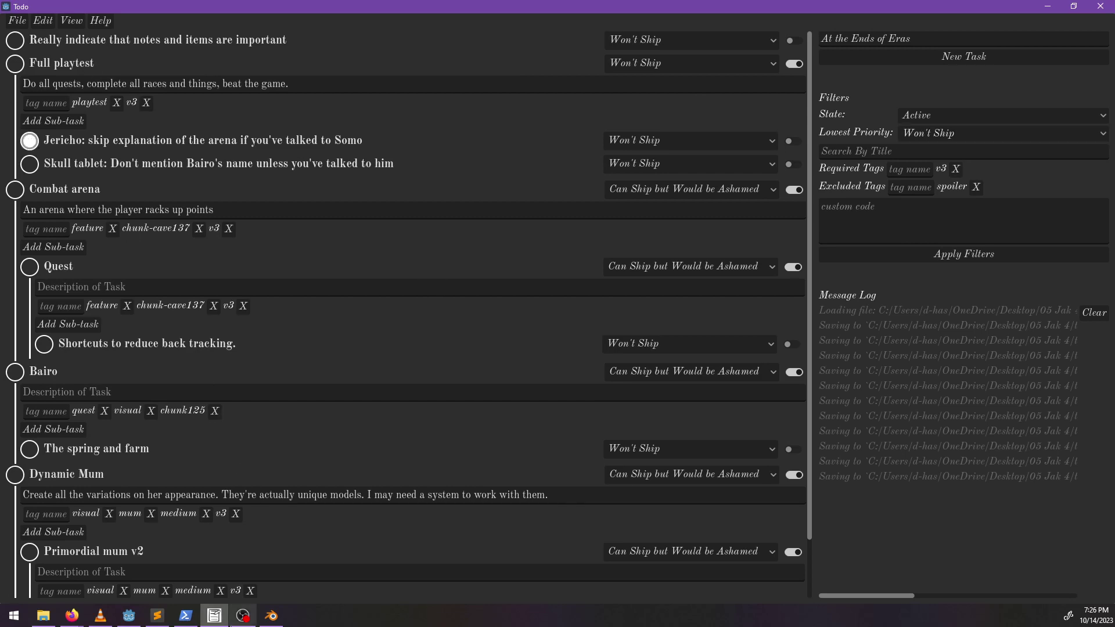
click(157, 615)
click(400, 23)
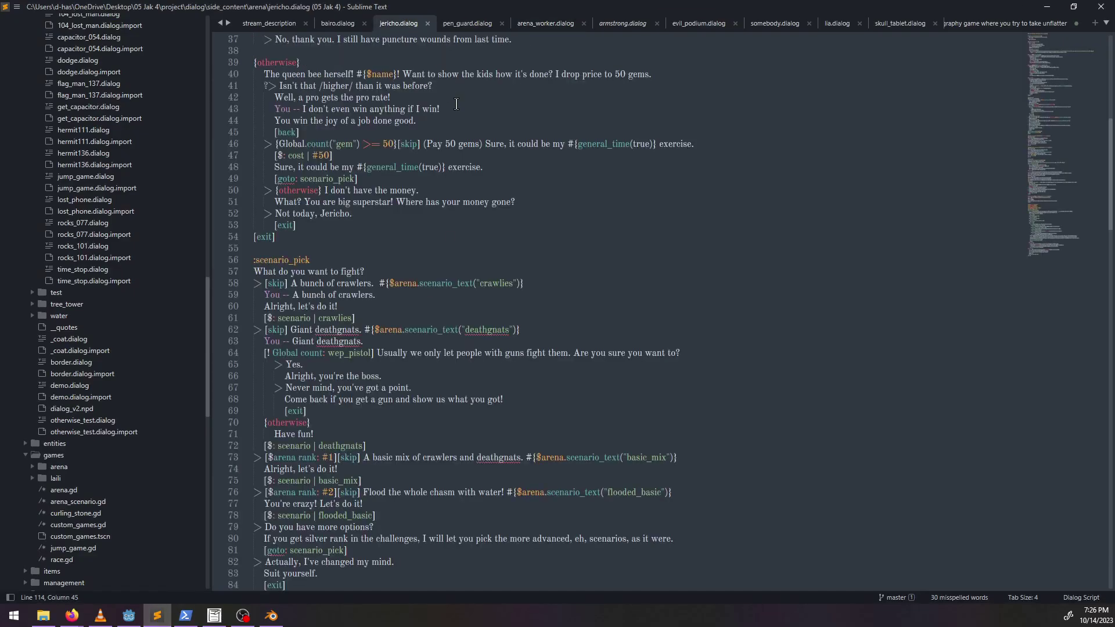
scroll(498, 251, up, 10)
key(alt+Tab)
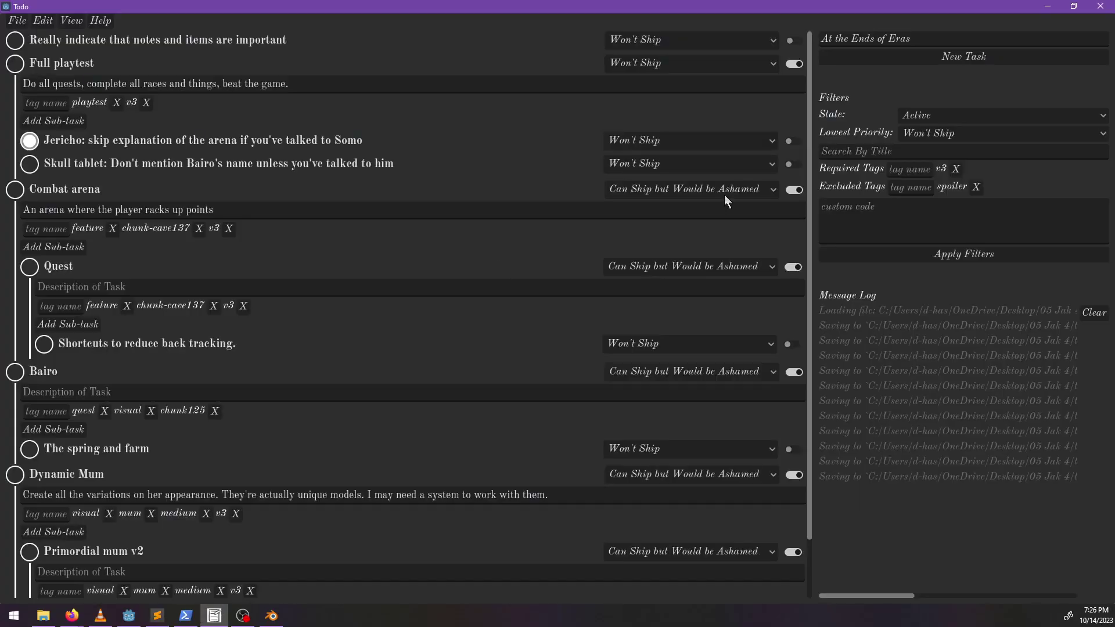
click(865, 255)
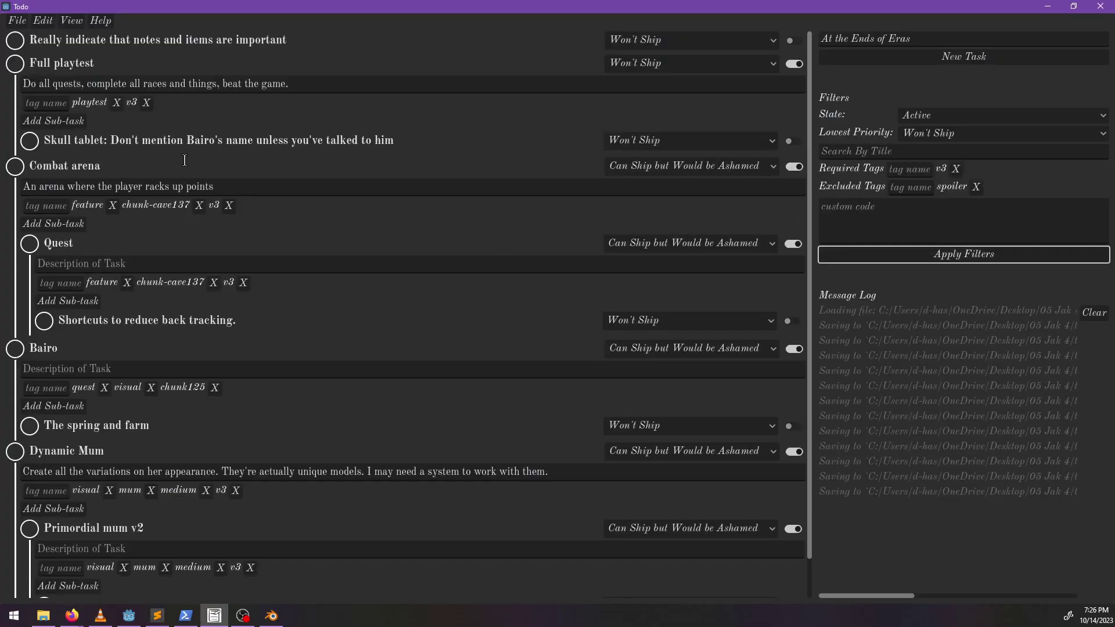
- In skull_tablet.dialog in Sublime Text, nest the otherwise branch's Bairo line under a new [stat?: talked/bairo] condition
key(alt+Tab)
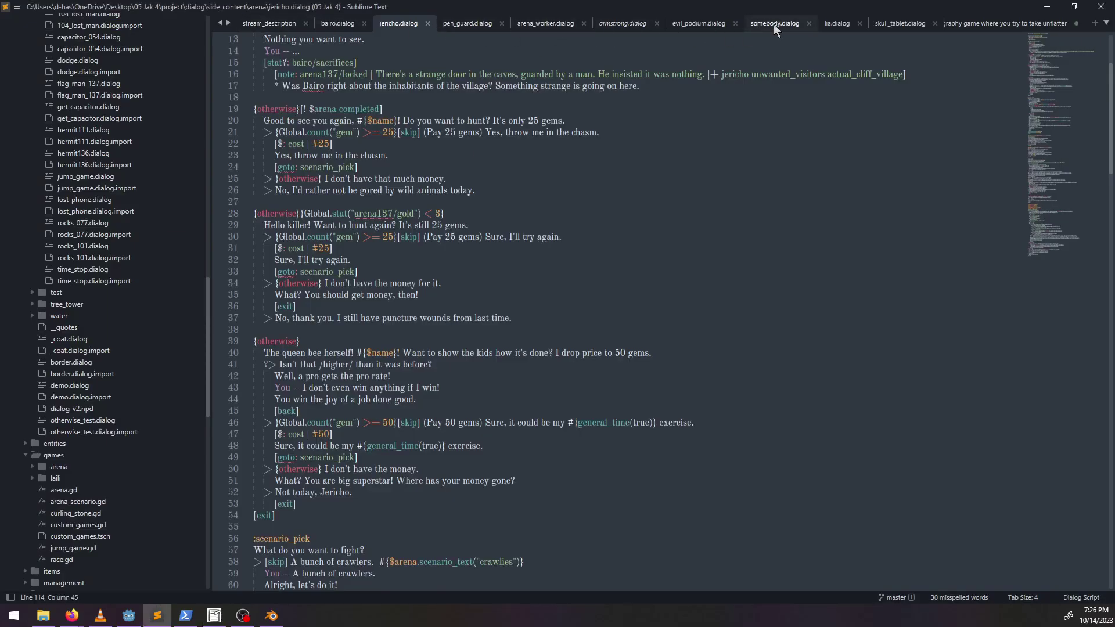
click(900, 23)
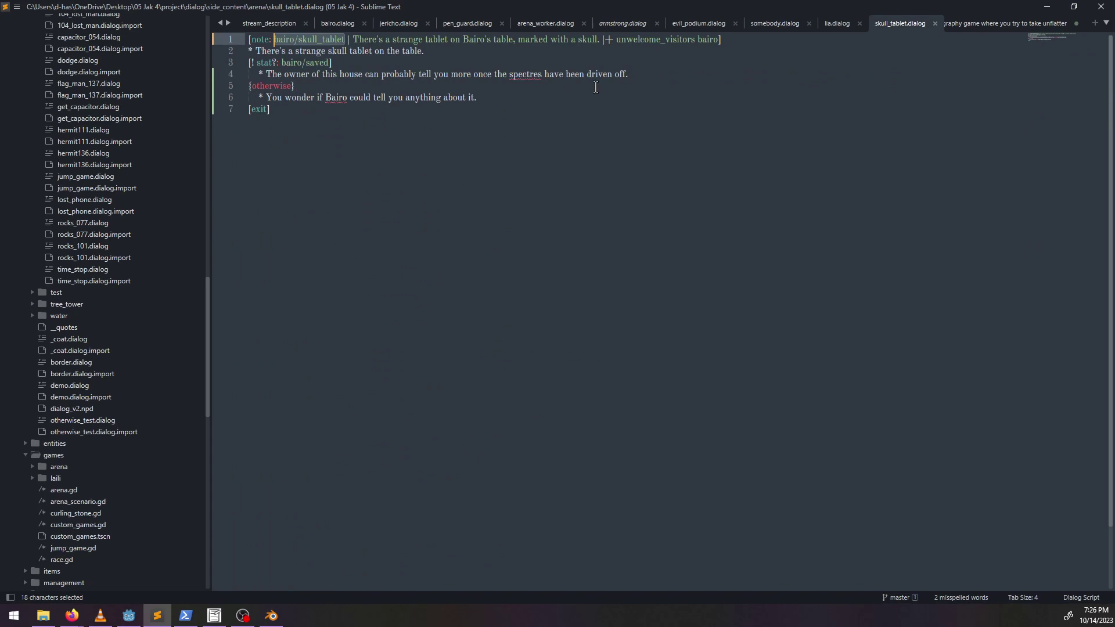
click(499, 102)
key(Up)
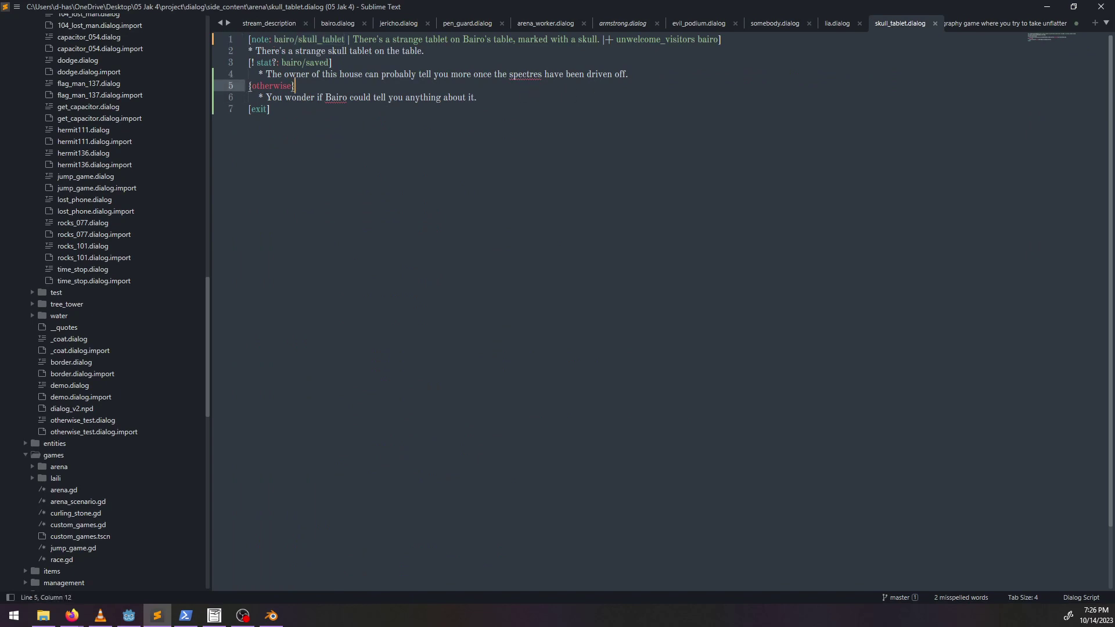
key(Return)
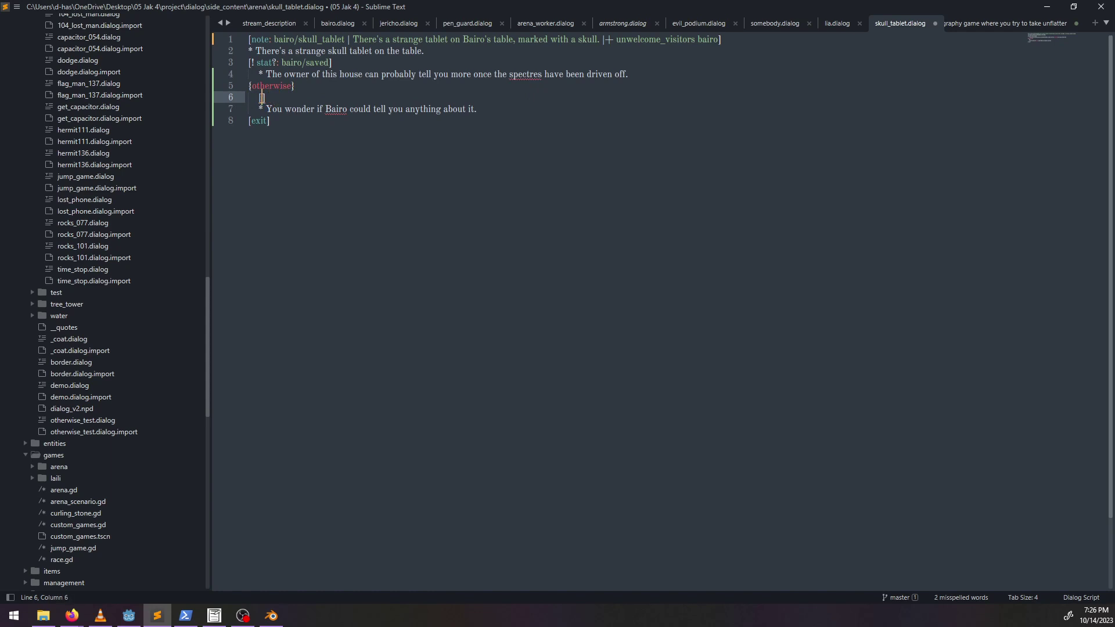
text(at?: talked/bairo)
click(251, 109)
key(Tab)
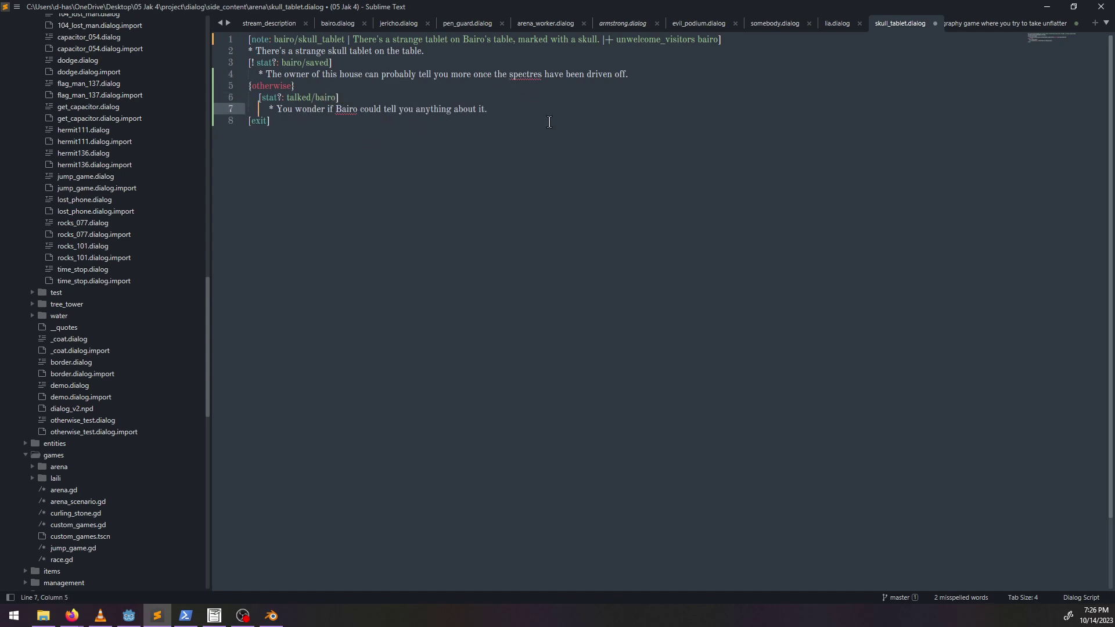
- Add a nested {otherwise} branch reading "* You wonder if the person who owns this hut could tell you anything about it." and save the file
key(Return)
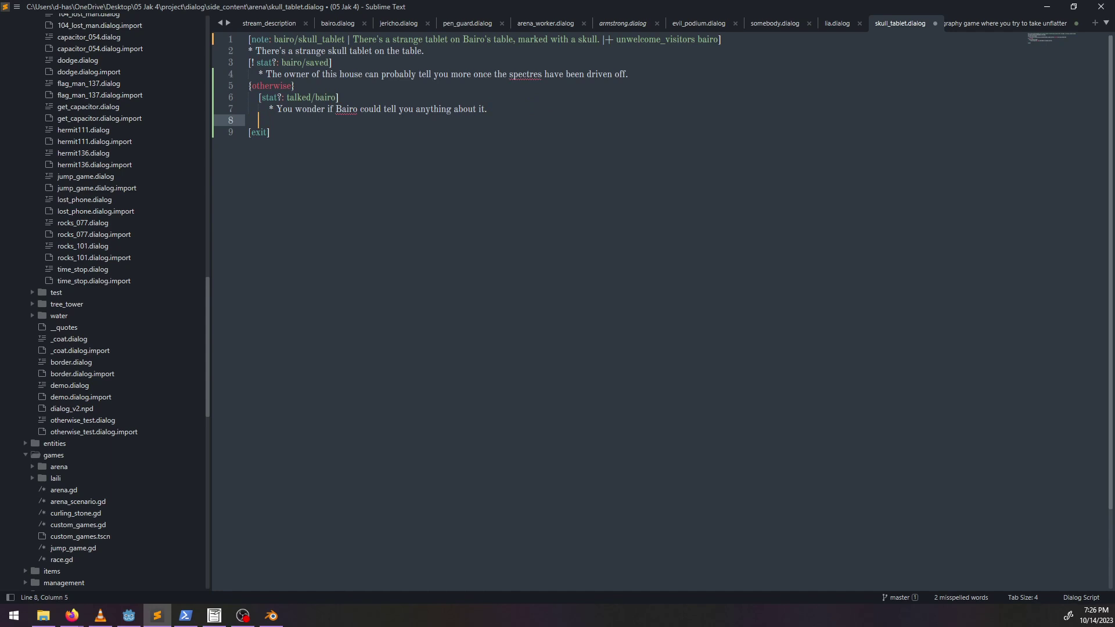
text({otherwise})
key(Return)
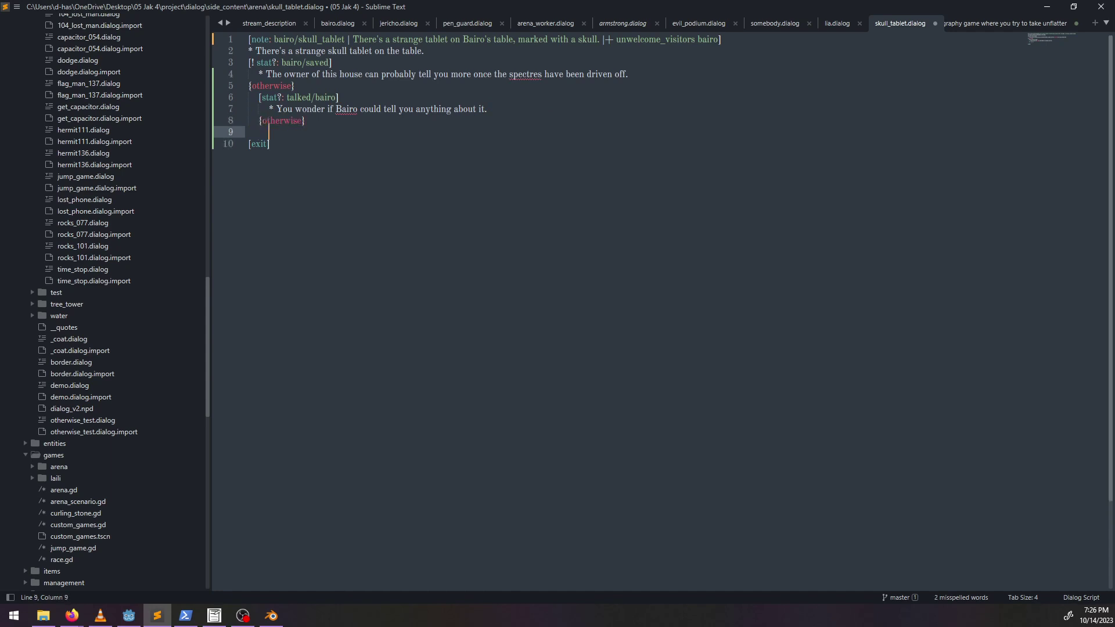
text(* You wonde)
key(BackSpace)
key(BackSpace)
key(BackSpace)
key(BackSpace)
text(if the person who owns this hut could tell y)
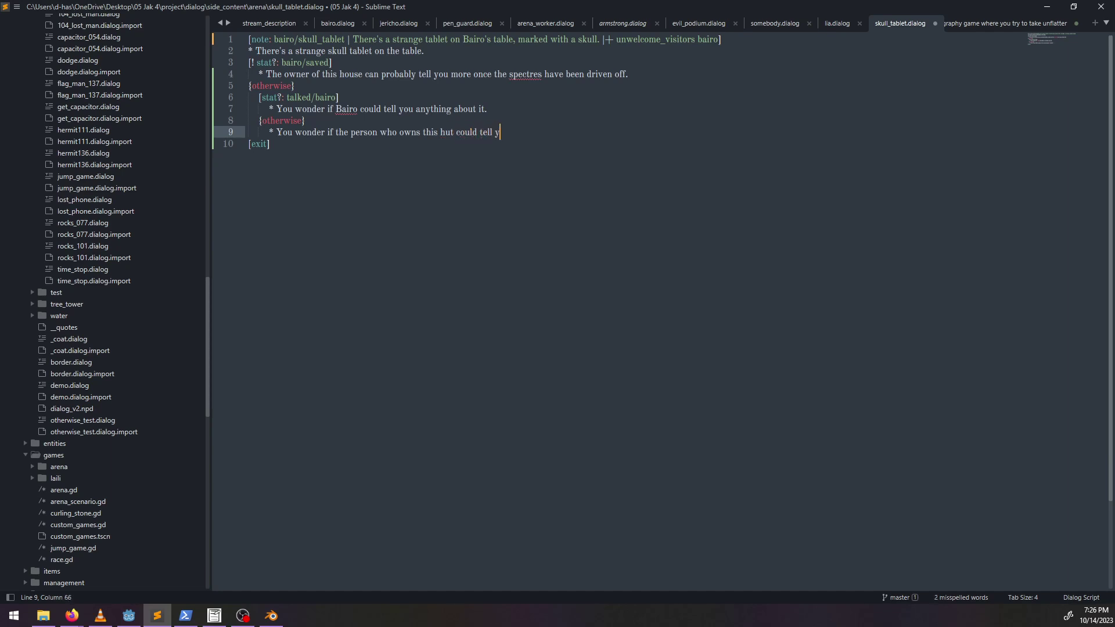
text(ou anything about it.)
key(ctrl+s)
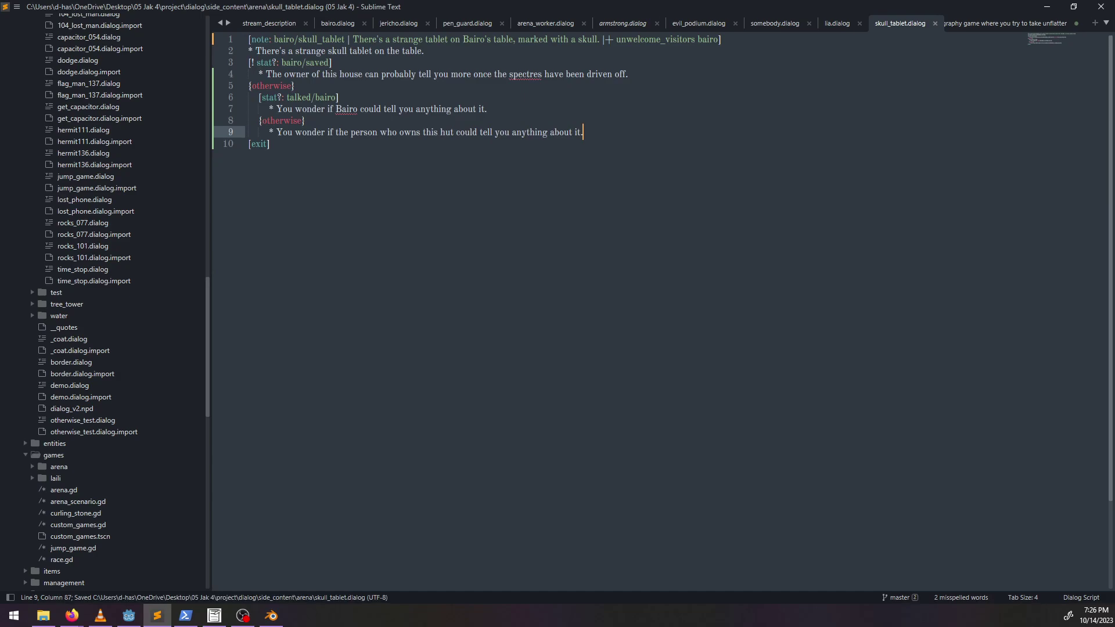
- In Todo, mark the Skull tablet sub-task under Full playtest as done and reapply the filters
key(alt+Tab)
click(30, 147)
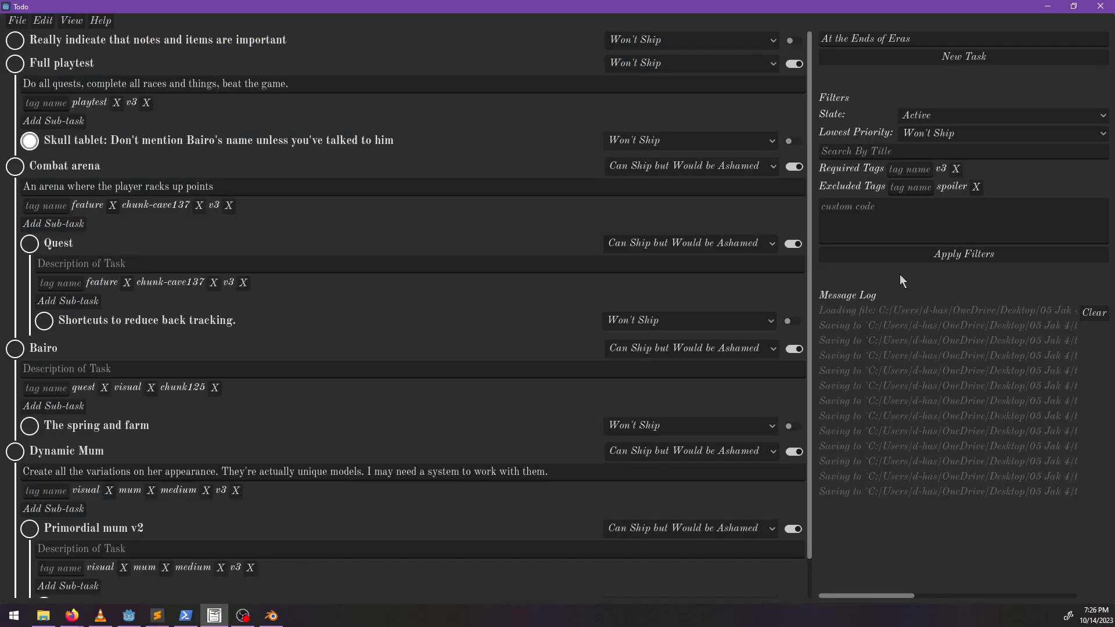
click(939, 256)
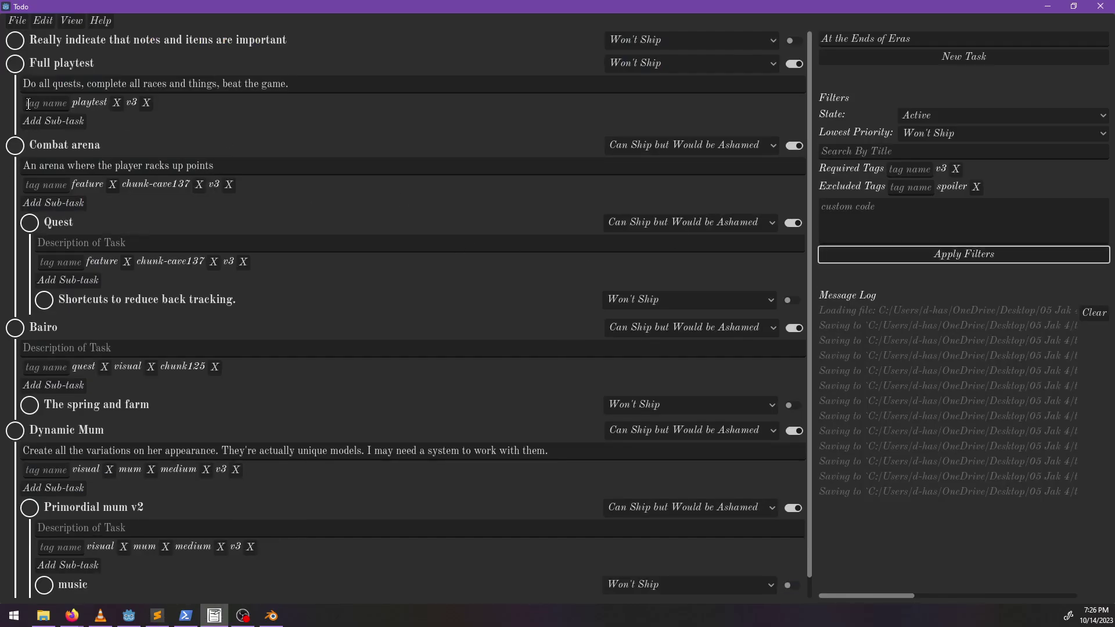
scroll(259, 219, down, 1)
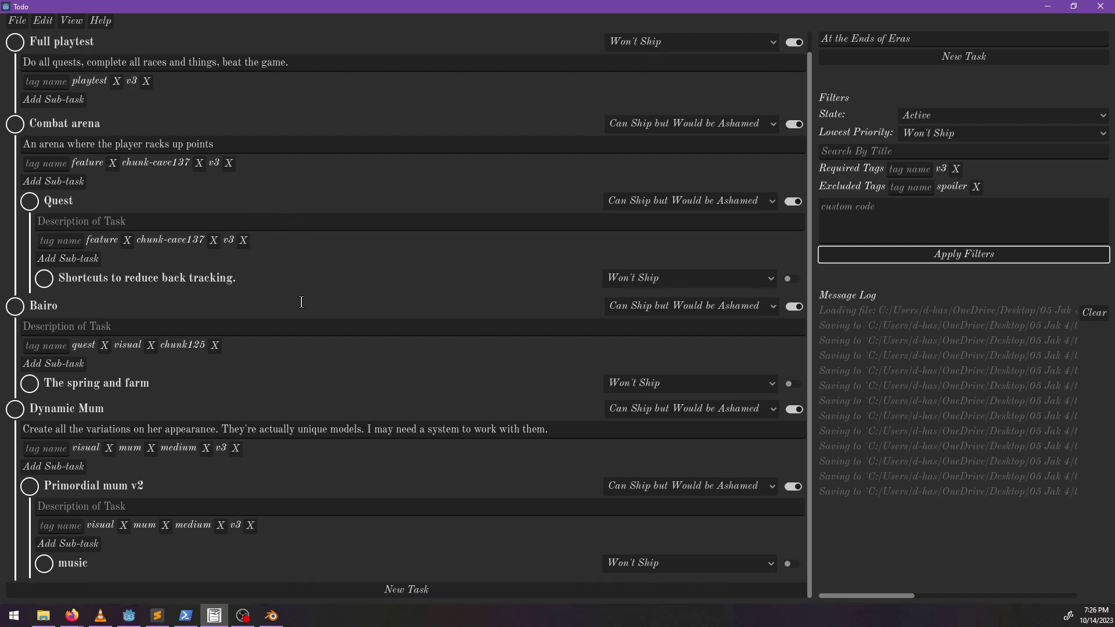
click(173, 384)
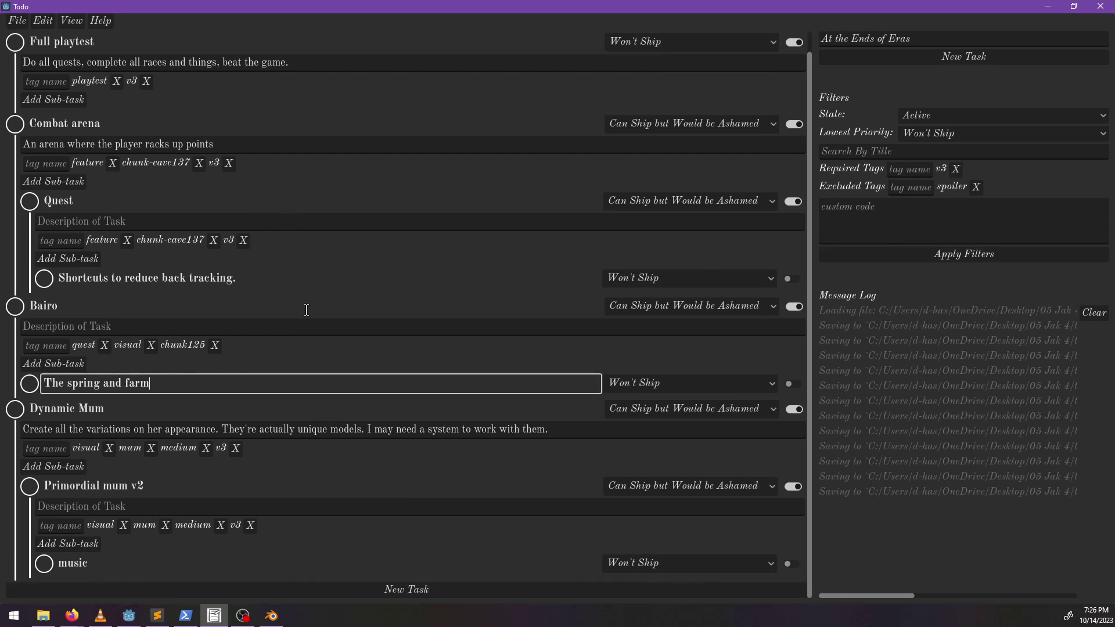
scroll(335, 329, up, 1)
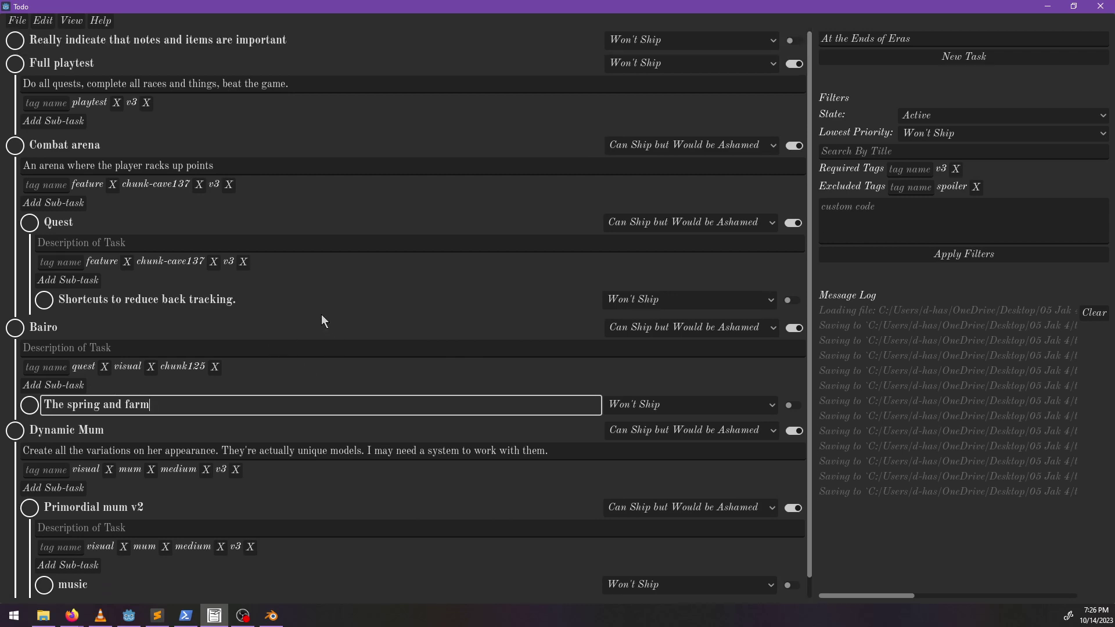
- Switch to world.blend in Blender and frame the terrain enclosed by the boundary wall
key(alt+Tab)
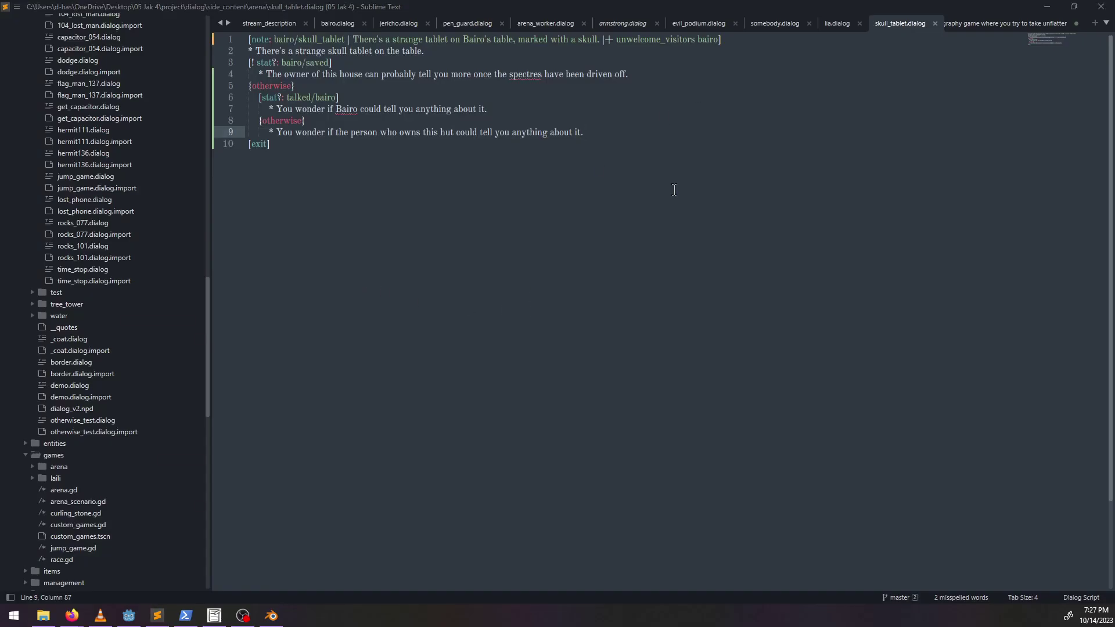
key(alt+Tab)
scroll(411, 321, down, 4)
middle_drag(418, 372, 392, 346)
scroll(386, 311, up, 4)
scroll(395, 339, up, 3)
shift+middle_drag(298, 361, 377, 363)
scroll(424, 319, down, 3)
shift+middle_drag(377, 363, 407, 333)
- Select the terrain chunks inside the boundary wall one by one and inspect them together in Edit Mode
click(323, 310)
middle_drag(329, 340, 315, 382)
shift+click(315, 382)
shift+click(225, 277)
shift+click(177, 377)
shift+click(437, 347)
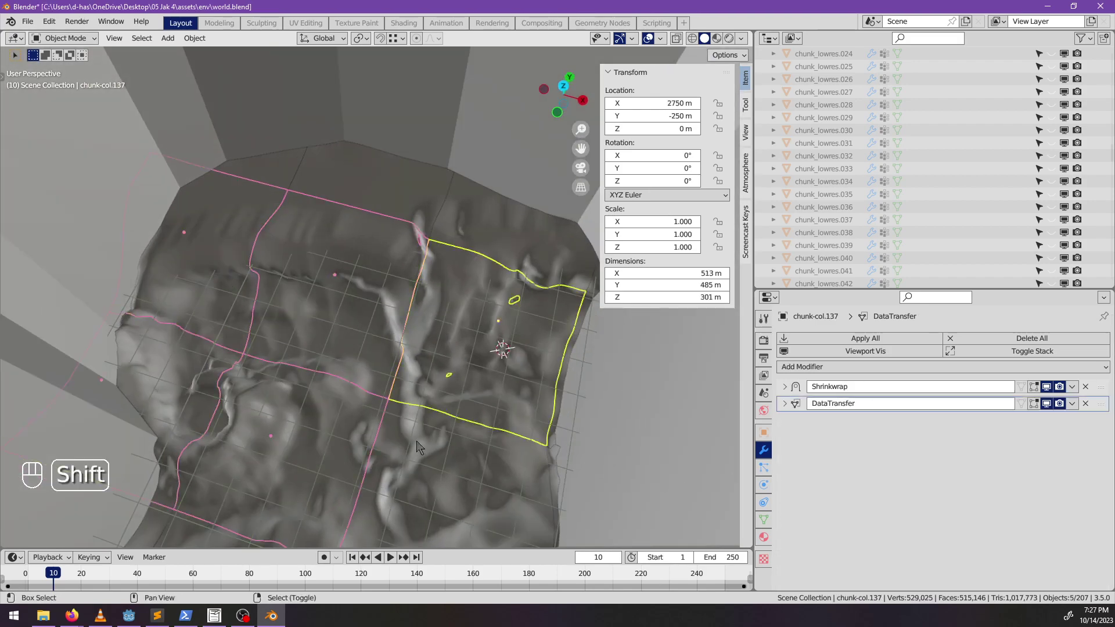
shift+click(425, 418)
scroll(424, 416, down, 3)
middle_drag(424, 416, 373, 381)
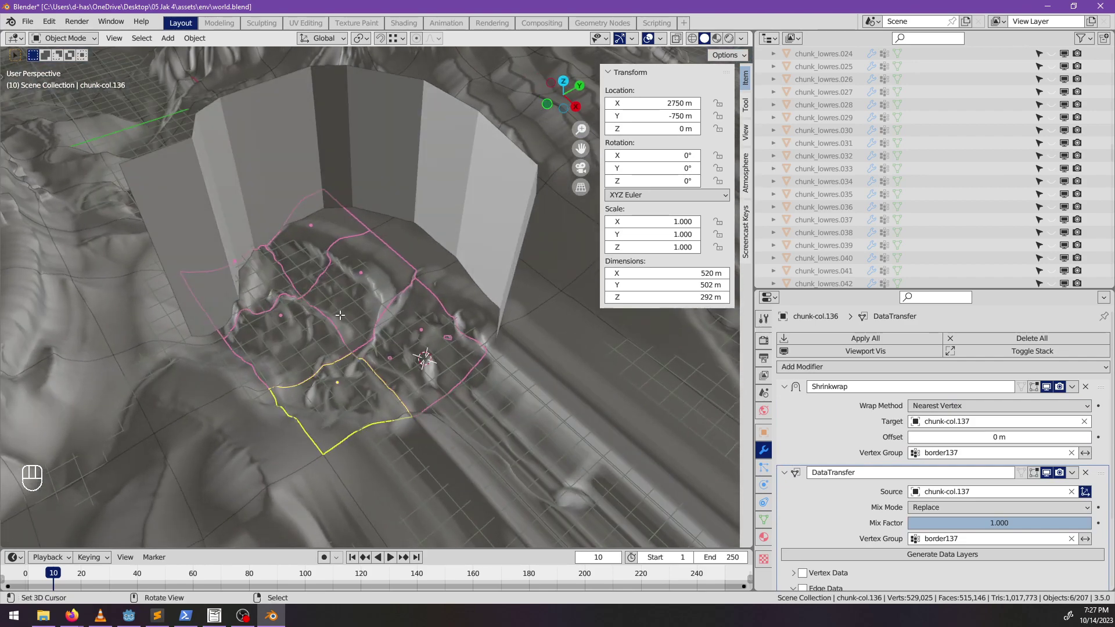
key(Tab)
middle_drag(340, 315, 393, 353)
scroll(392, 352, up, 3)
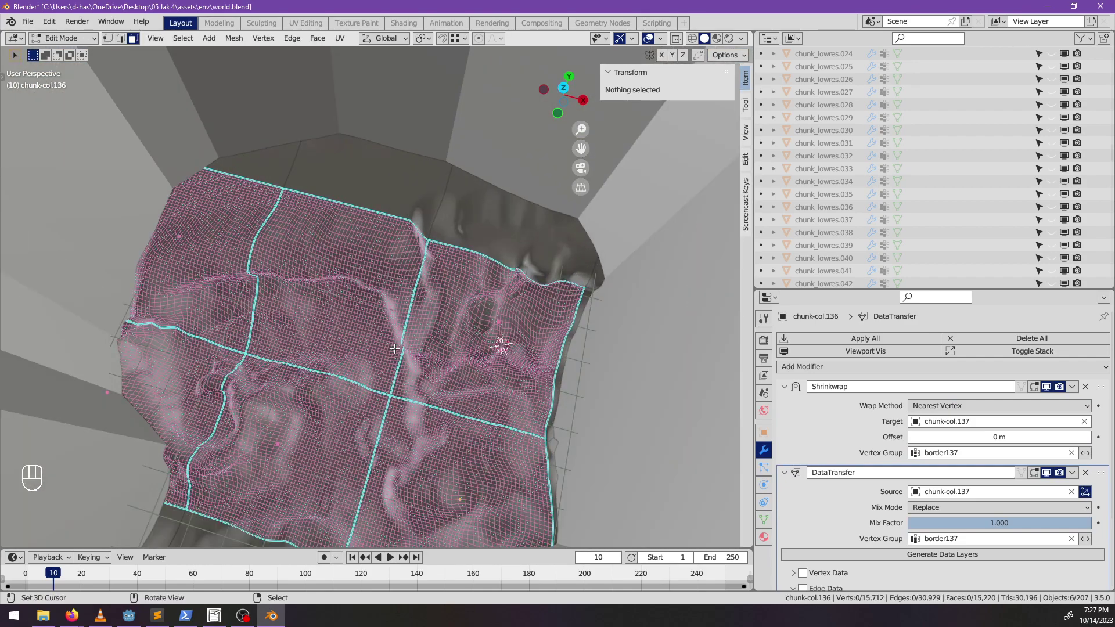
scroll(392, 353, down, 4)
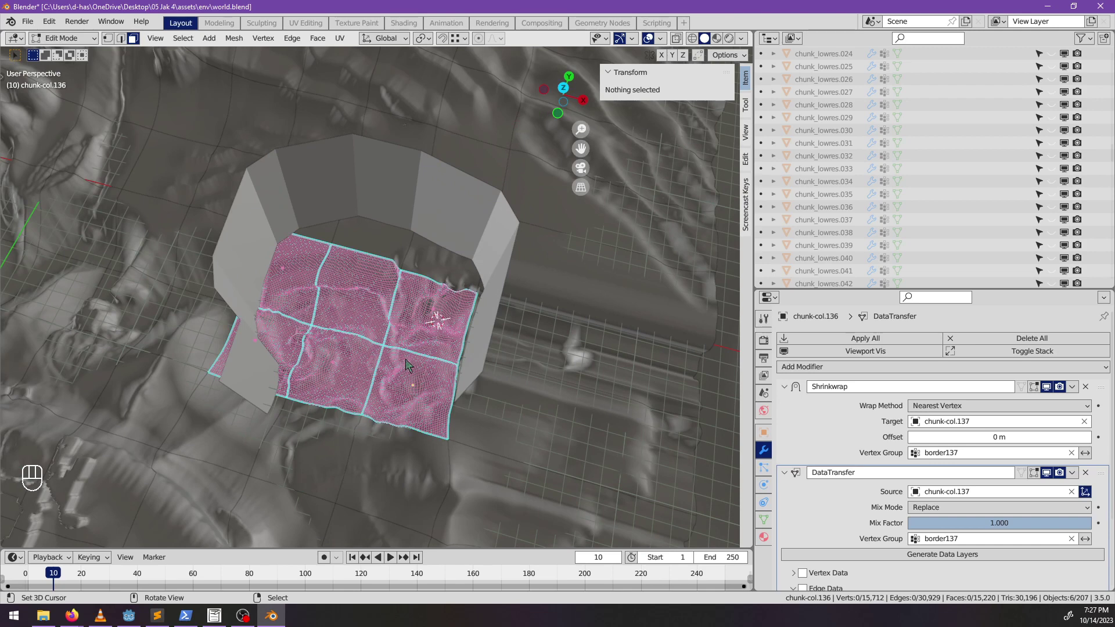
key(Tab)
- Select all objects and turn off the viewport visibility of their modifiers
key(a)
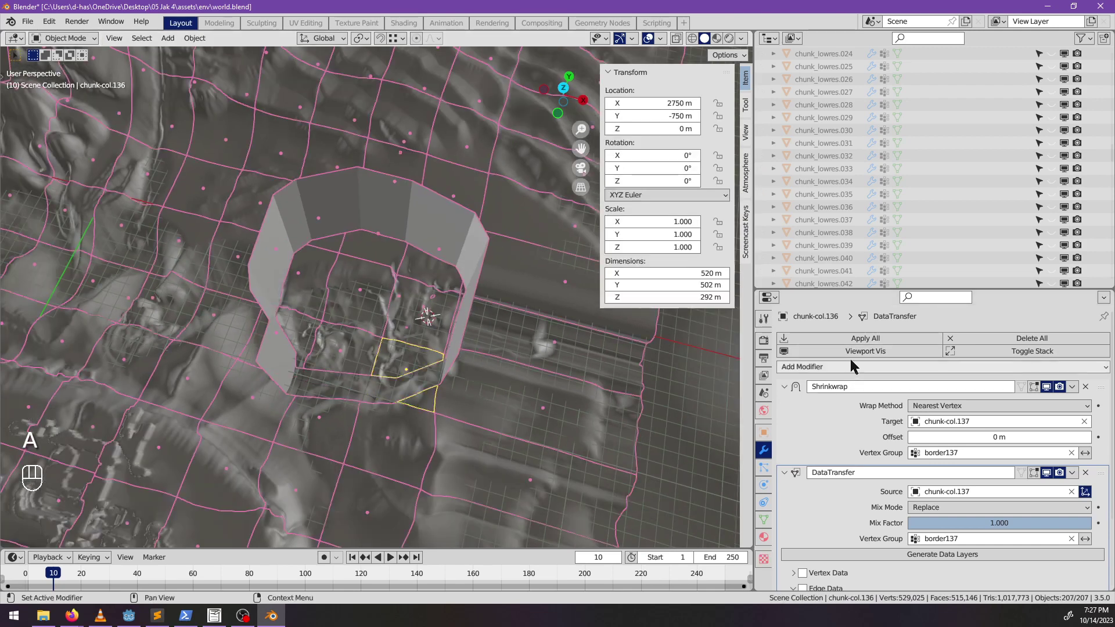
alt+click(847, 356)
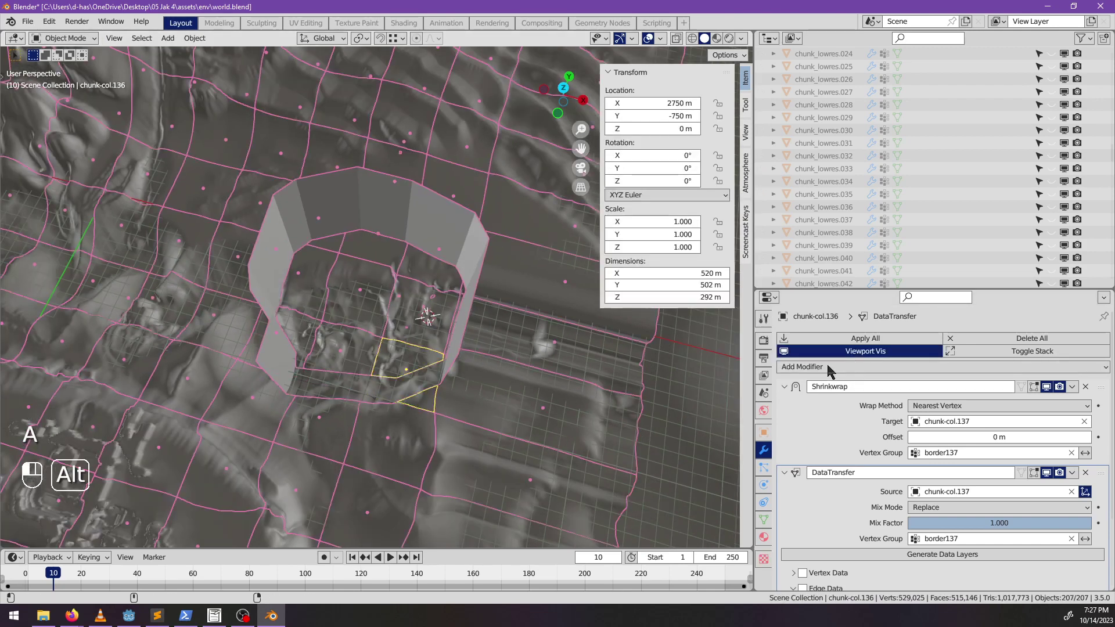
scroll(401, 321, up, 5)
scroll(400, 320, down, 4)
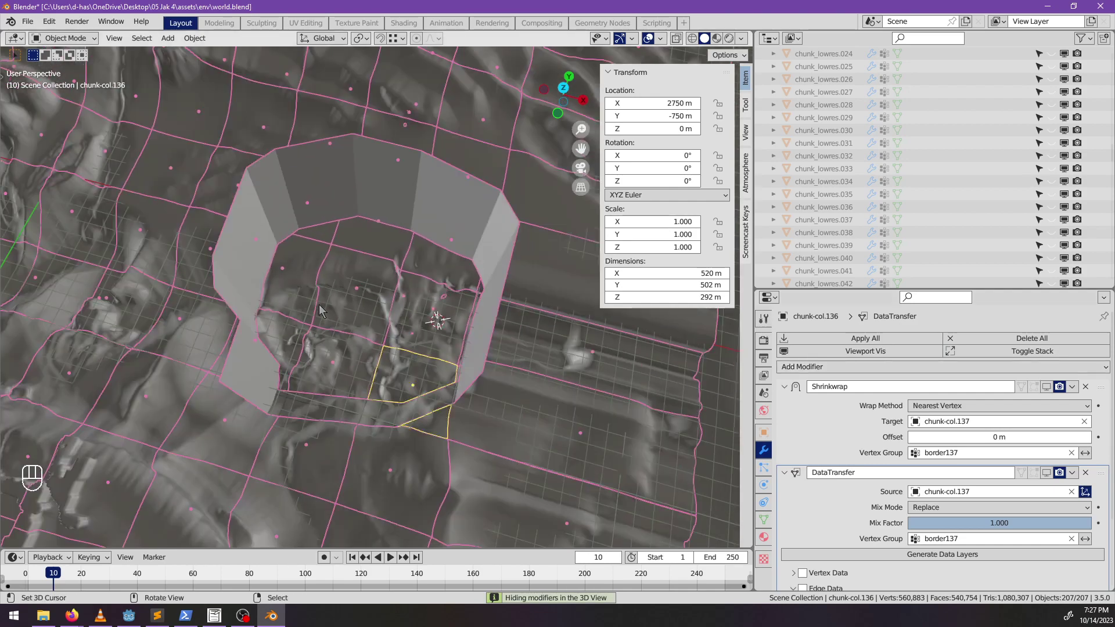
- Circle-select the terrain chunks inside the boundary wall
click(323, 311)
key(c)
mouse_move(295, 299)
mouse_down()
mouse_move(383, 299)
mouse_move(433, 343)
mouse_move(372, 376)
mouse_move(280, 347)
mouse_move(313, 363)
mouse_move(259, 355)
mouse_up()
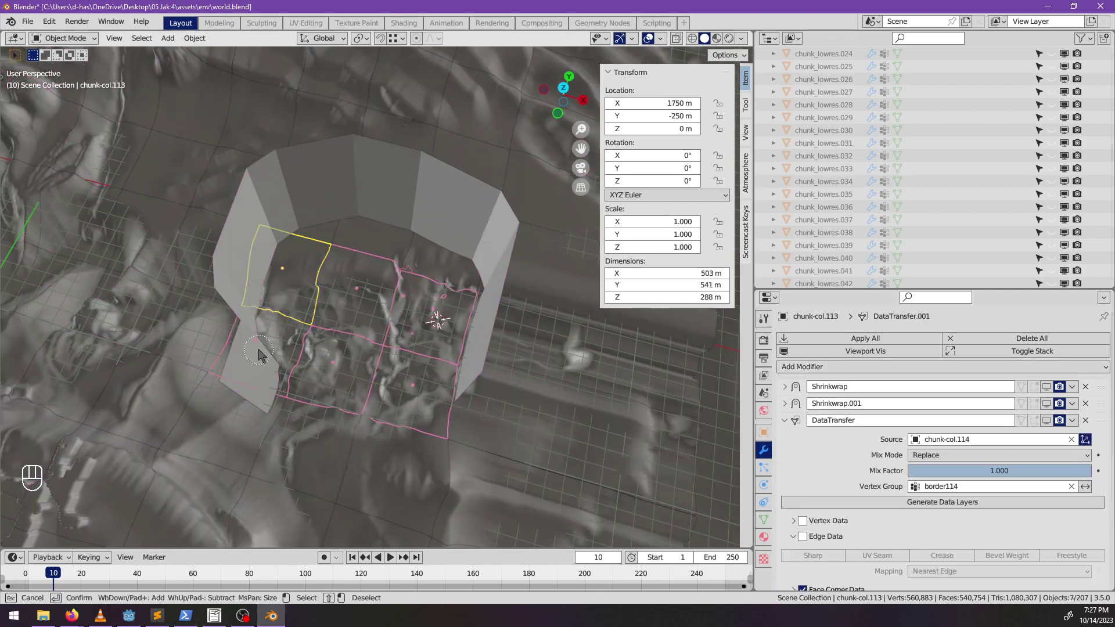
key(Escape)
- Hide the boundary_demo-col wall and circle-select the terrain chunks it enclosed, keeping chunk-col.113 active
click(397, 202)
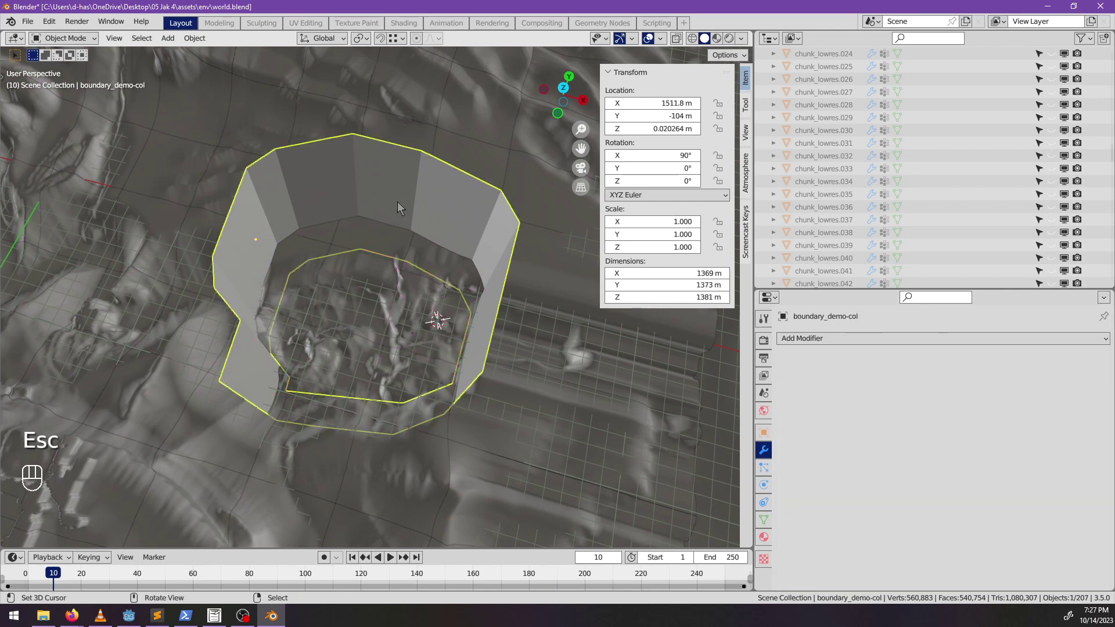
key(h)
shift+click(295, 306)
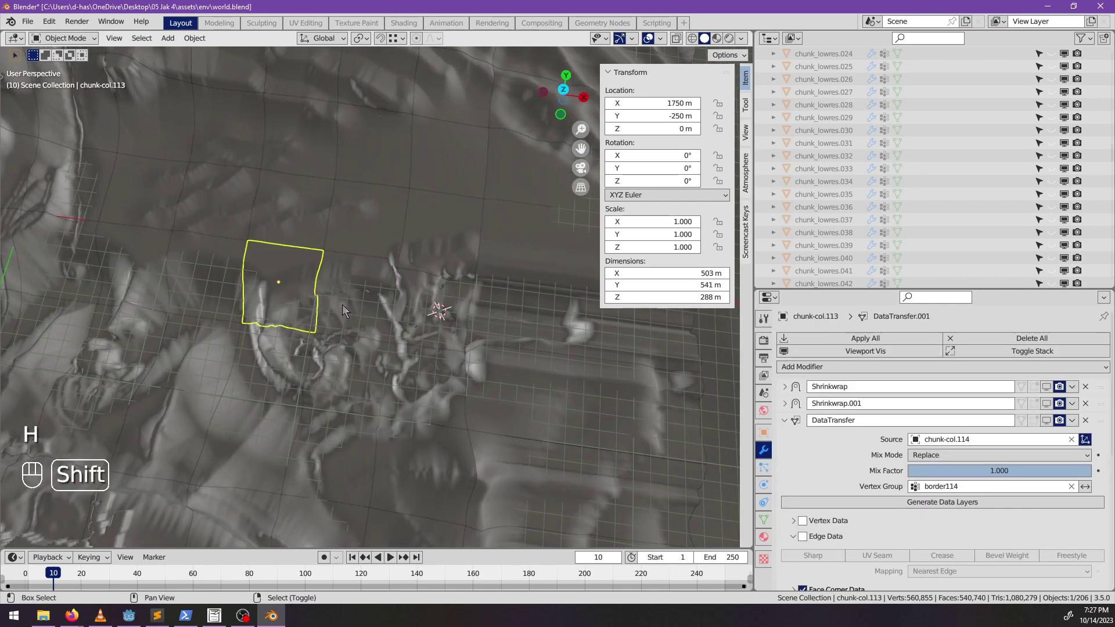
key(c)
mouse_move(295, 306)
mouse_down()
mouse_move(432, 307)
mouse_move(435, 335)
mouse_move(355, 371)
mouse_move(275, 371)
mouse_up()
drag(407, 325, 414, 304)
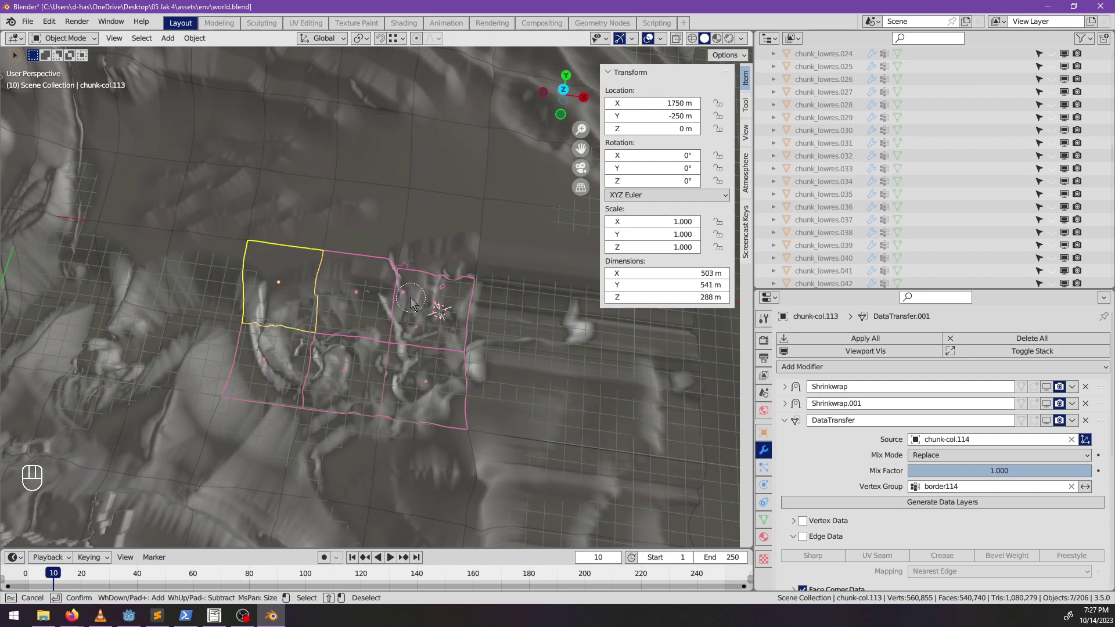
key(Escape)
- Hide the sidebar, maximize the 3D viewport, and open the selected chunks in Edit Mode with vertex selection
middle_drag(398, 364, 410, 318)
scroll(373, 324, up, 4)
scroll(428, 319, up, 2)
key(n)
key(ctrl+space)
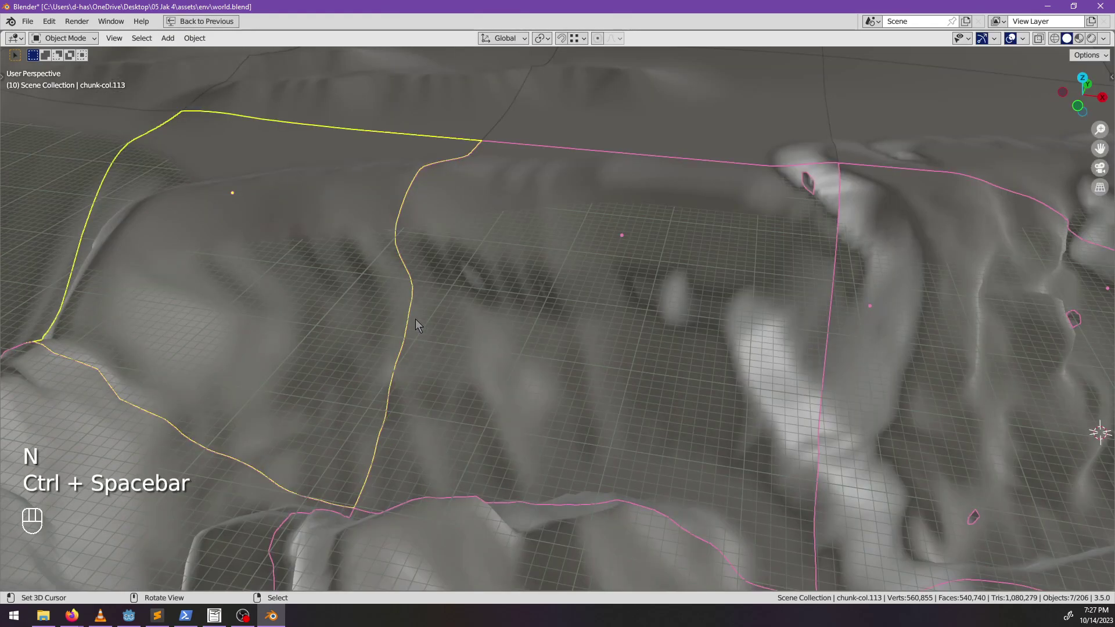
key(Tab)
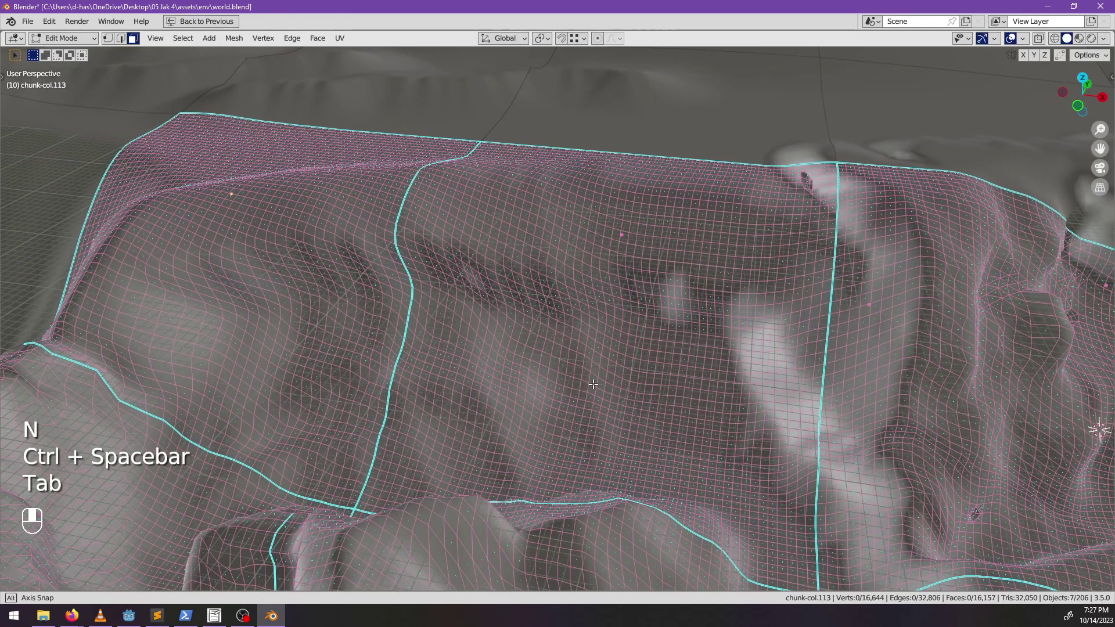
middle_drag(591, 386, 382, 179)
click(108, 38)
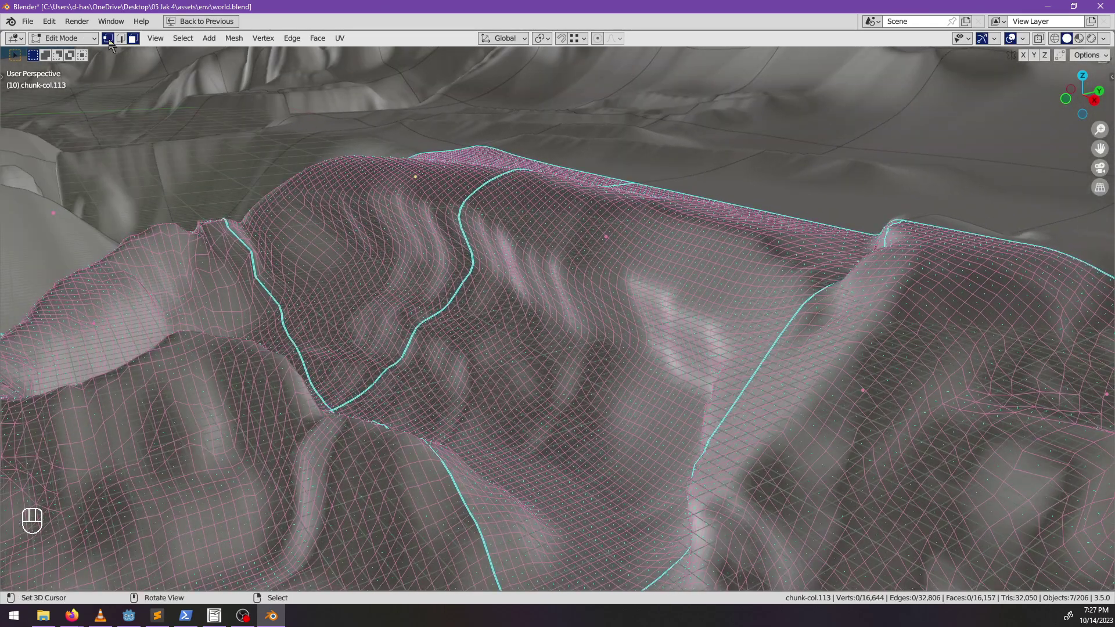
- Select a diagonal band of slope vertices crossing the seam between chunk-col.113 and chunk-col.125
middle_drag(489, 281, 458, 269)
shift+middle_drag(488, 343, 588, 357)
scroll(442, 312, up, 3)
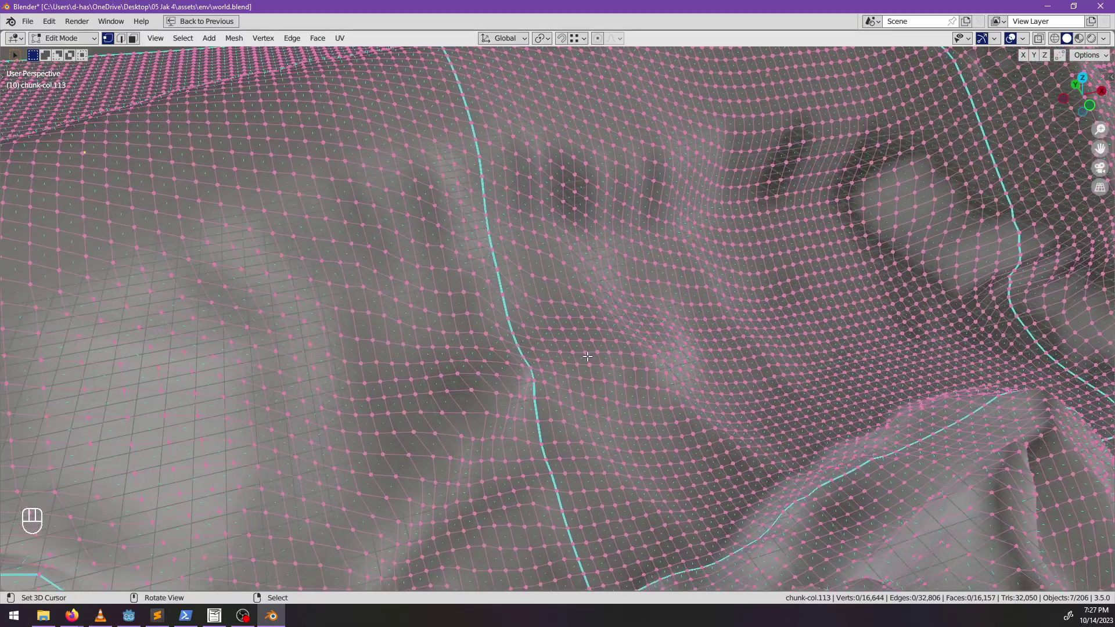
middle_drag(496, 327, 368, 224)
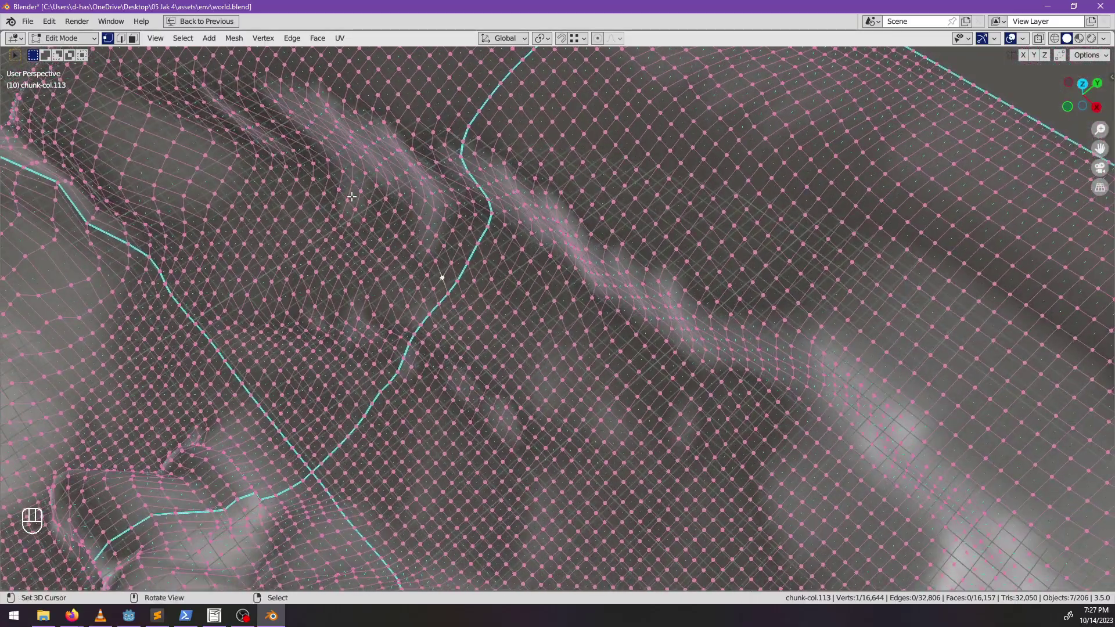
ctrl+click(524, 271)
middle_drag(525, 271, 478, 324)
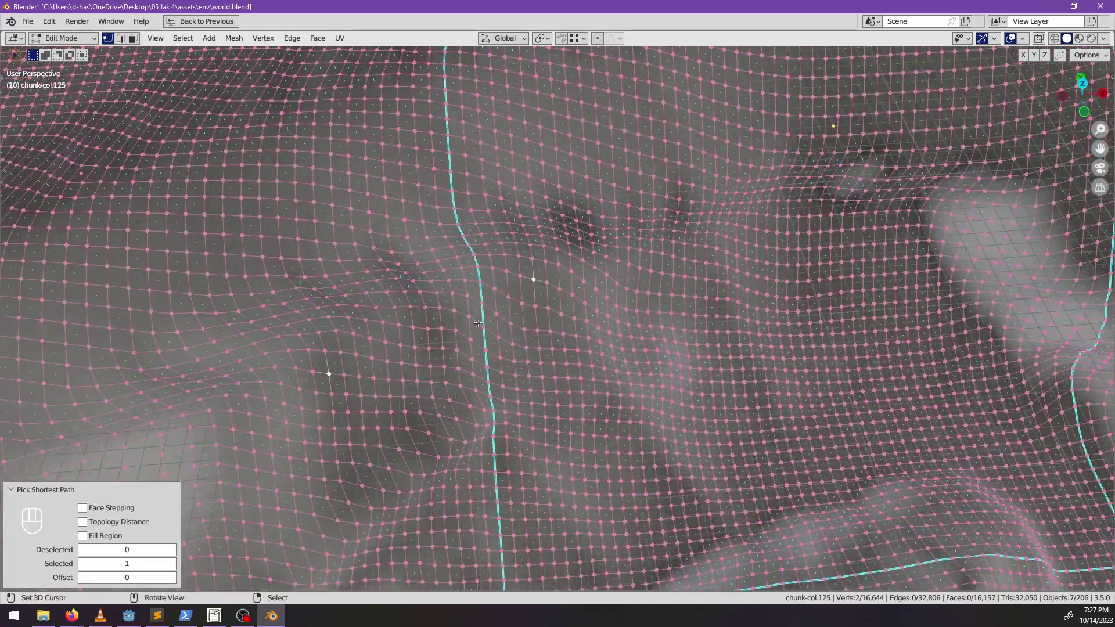
key(c)
mouse_move(523, 285)
mouse_down()
mouse_move(533, 280)
mouse_move(314, 376)
mouse_move(276, 421)
mouse_up()
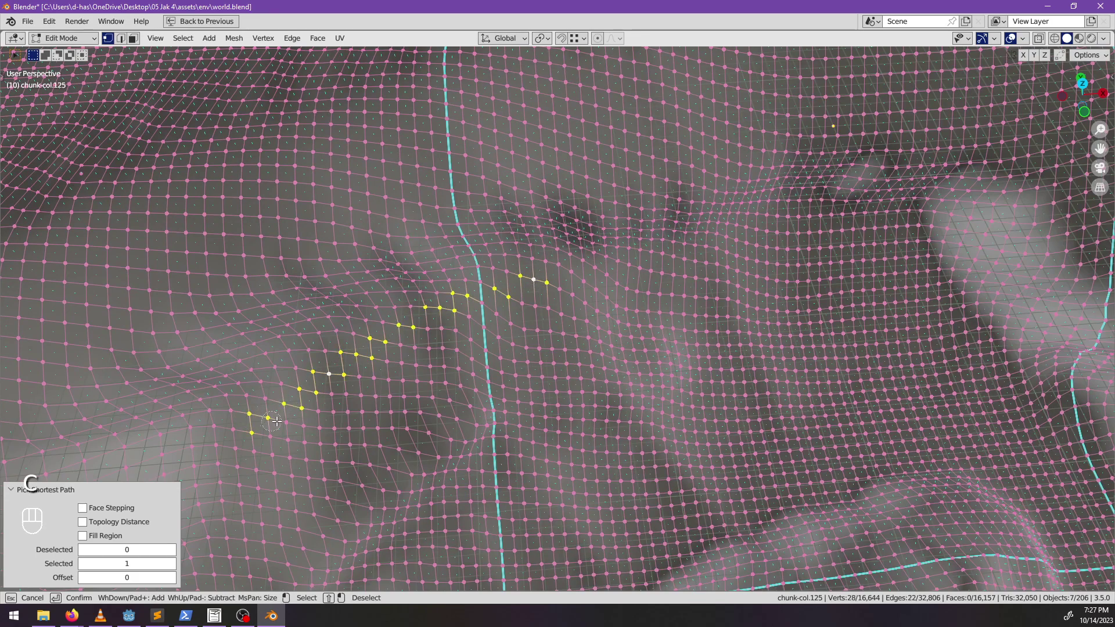
key(Escape)
- Turn on proportional editing and try moving the selected band of slope vertices outward and down
middle_drag(276, 421, 541, 314)
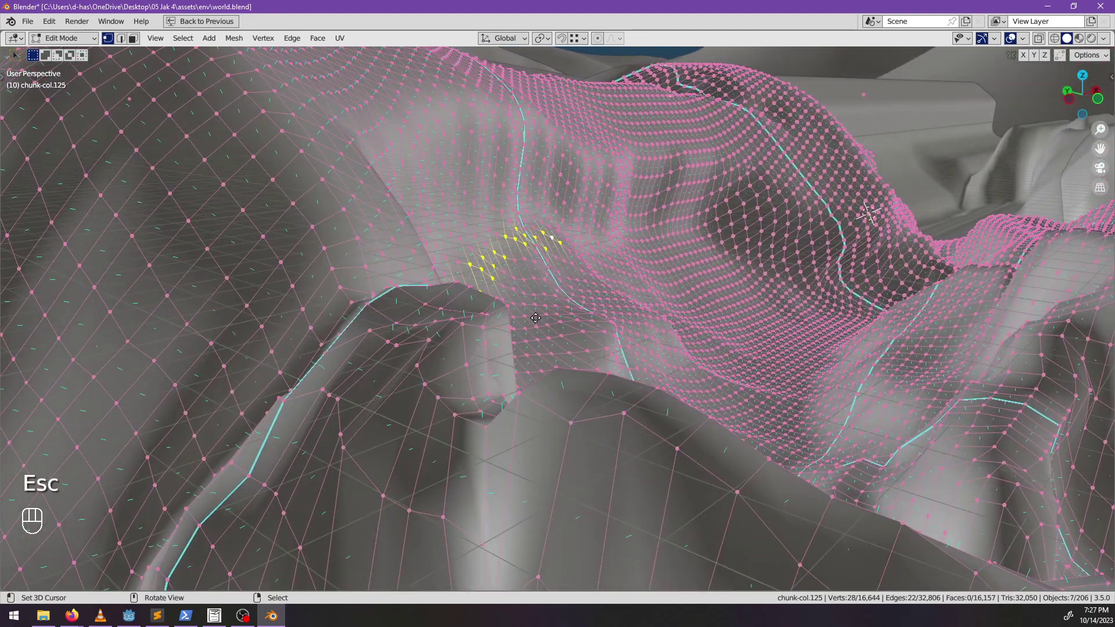
key(g)
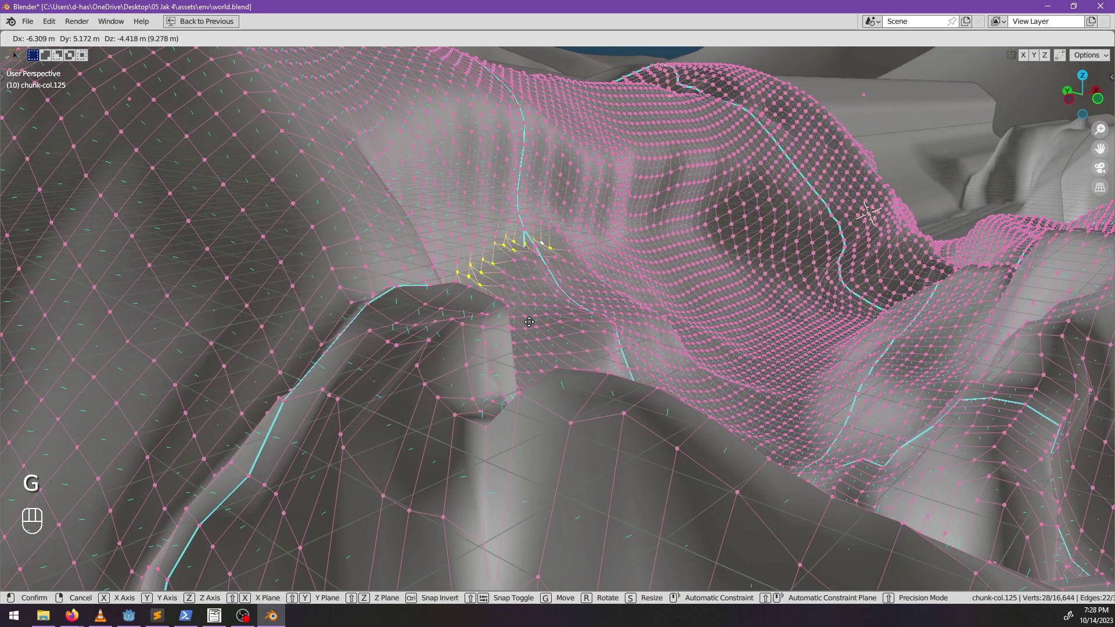
key(Escape)
key(o)
middle_drag(550, 294, 566, 306)
key(g)
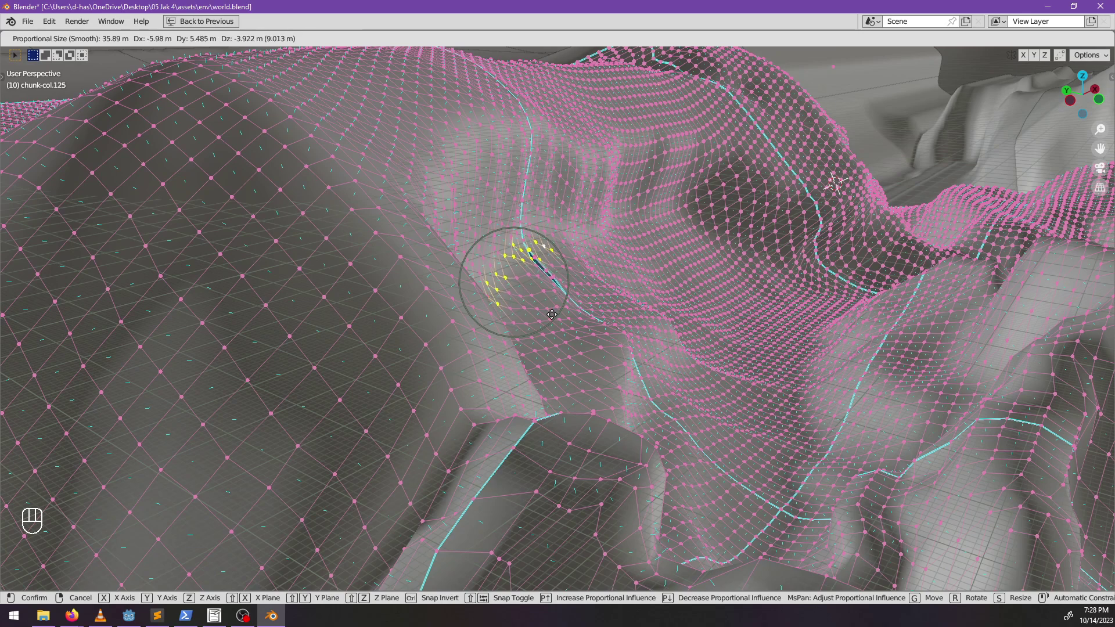
key(Escape)
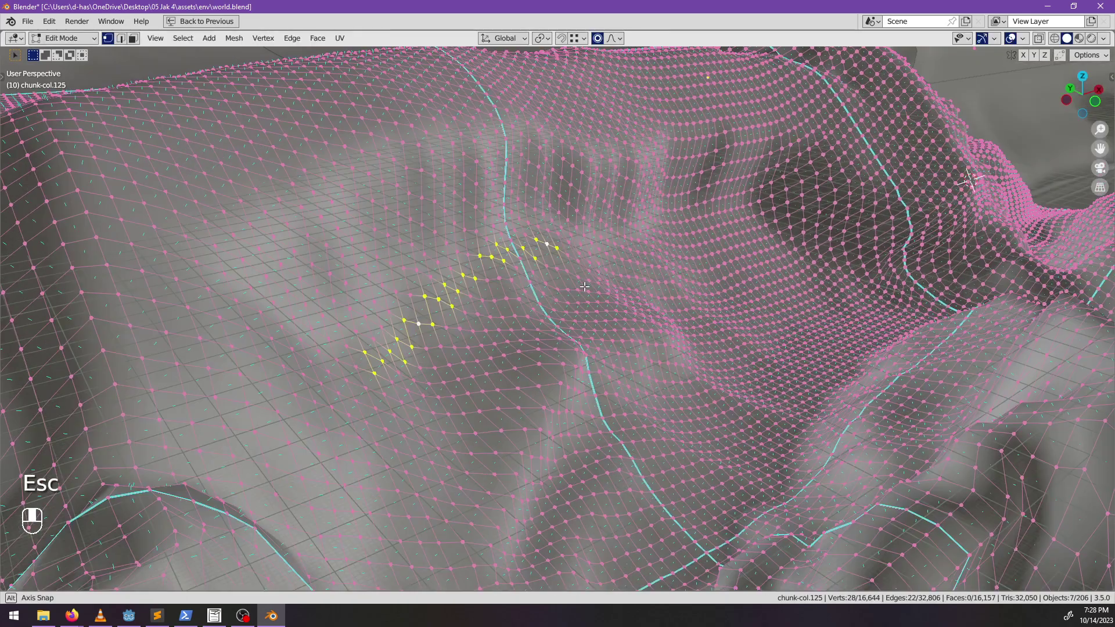
- Add the seam vertex missing from the selected band and set the proportional editing falloff to Root
scroll(390, 222, up, 6)
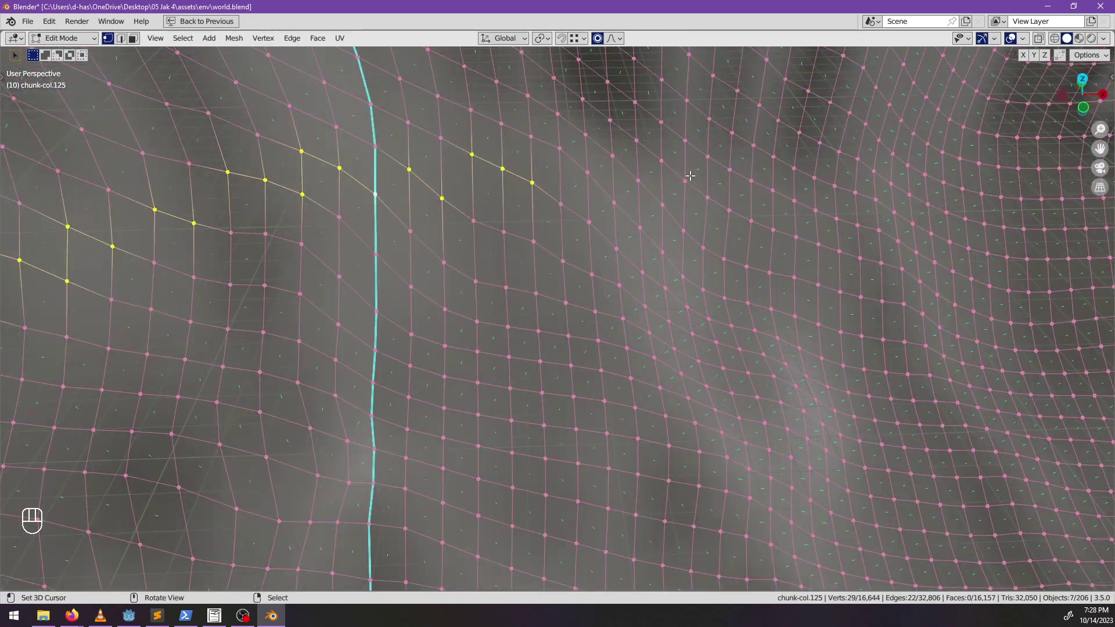
click(614, 39)
click(614, 39)
click(615, 40)
middle_drag(647, 269, 541, 329)
click(617, 41)
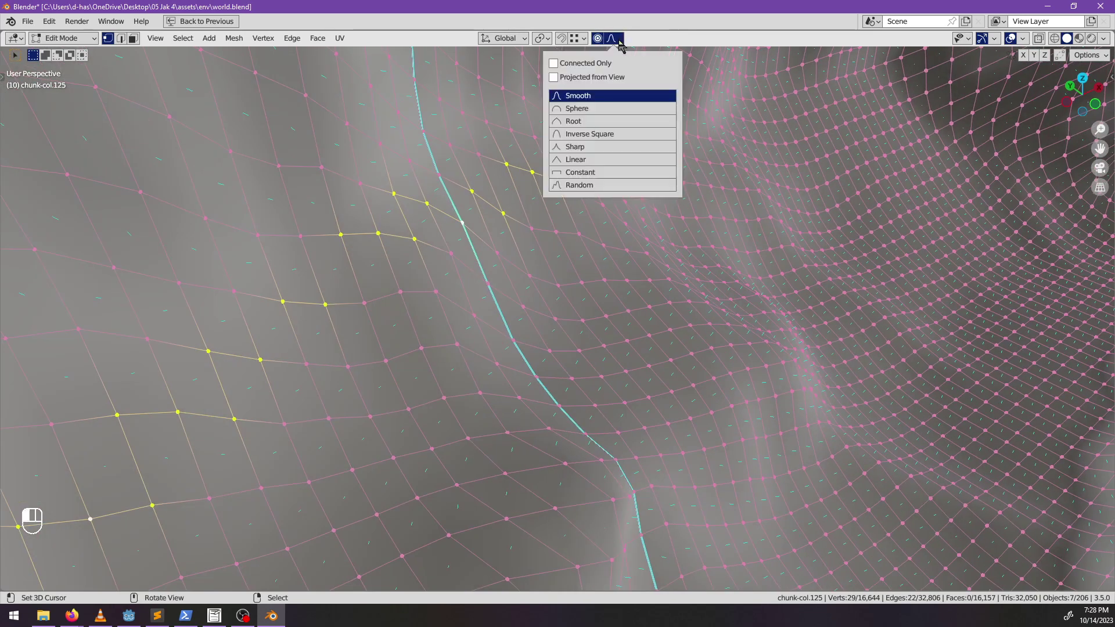
click(593, 120)
- Move the selected band with proportional editing by about -11.1 m in X, 8.4 m in Y and -7.5 m in Z
scroll(531, 275, down, 3)
middle_drag(530, 276, 549, 266)
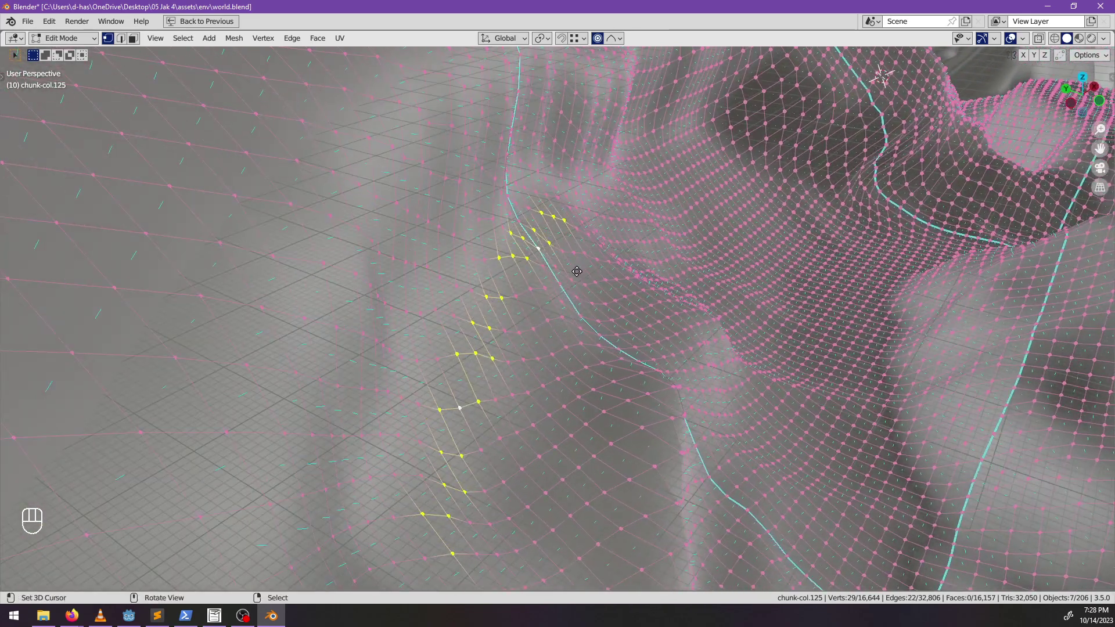
key(g)
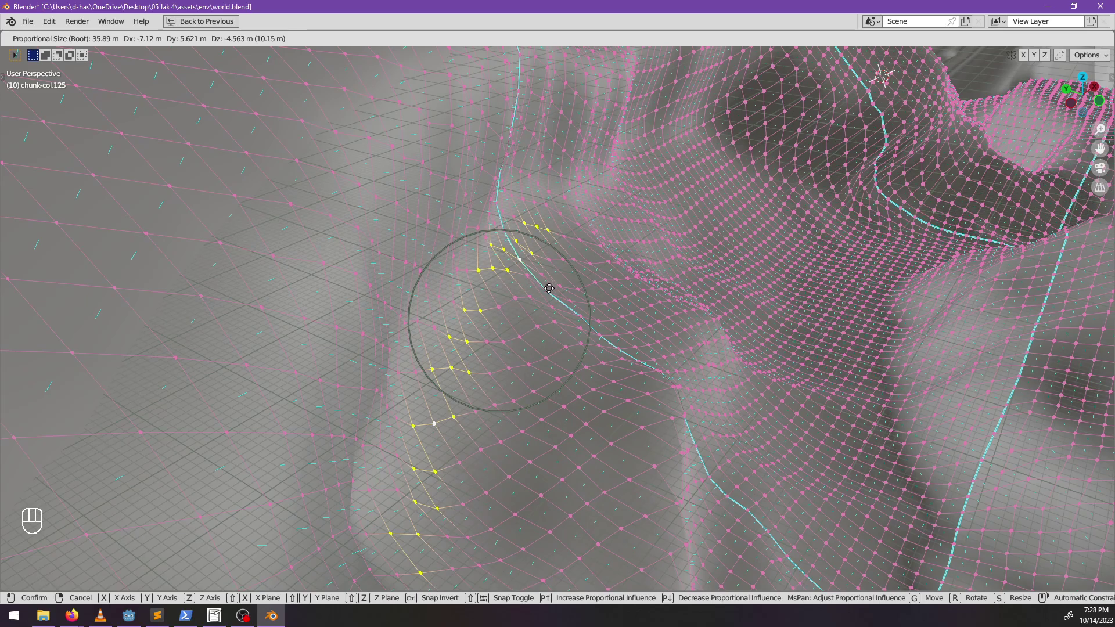
click(548, 287)
- Flatten the selected band by scaling it along global Z to about 0.658 with proportional editing
middle_drag(649, 299, 573, 356)
key(s)
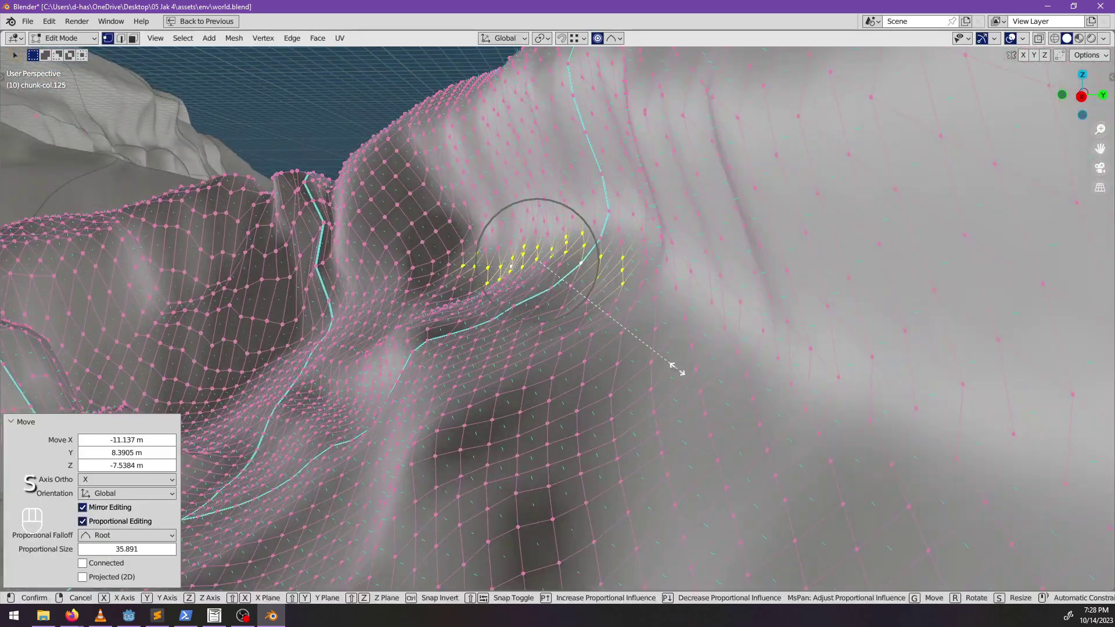
key(z)
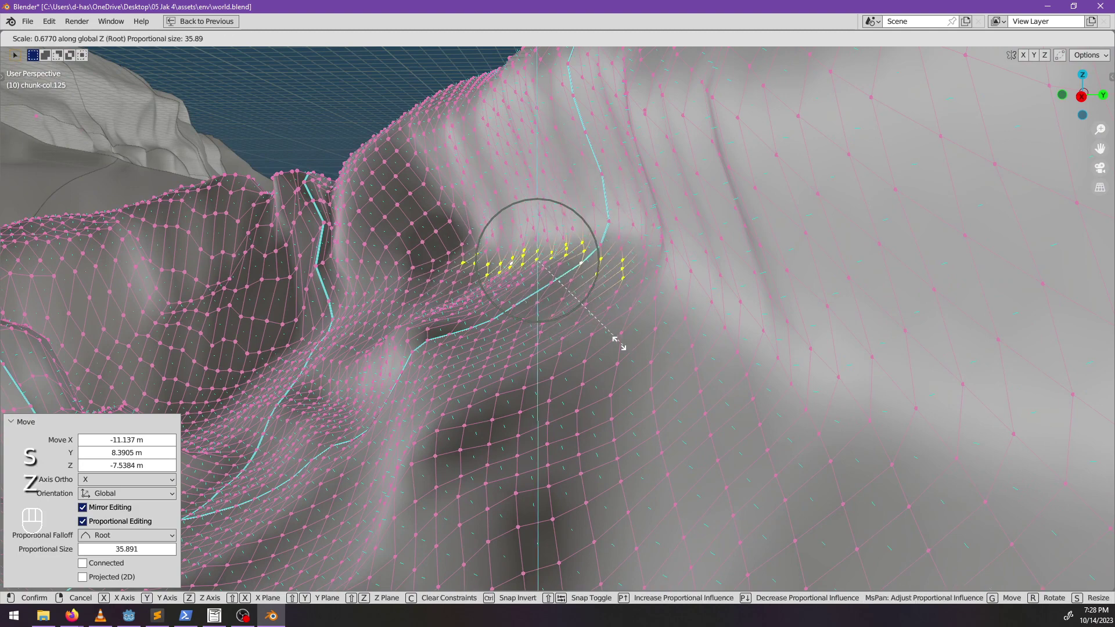
click(644, 352)
middle_drag(651, 353, 665, 334)
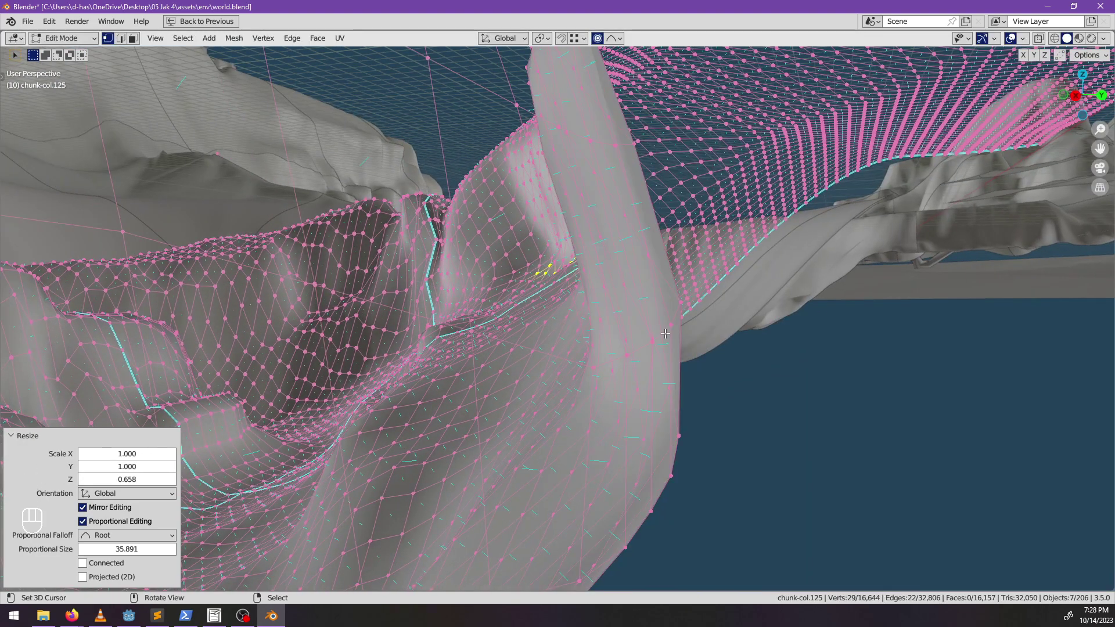
- Rotate the selected band by about 11.3° and lower it about 10.9 m along global Z with proportional editing
key(r)
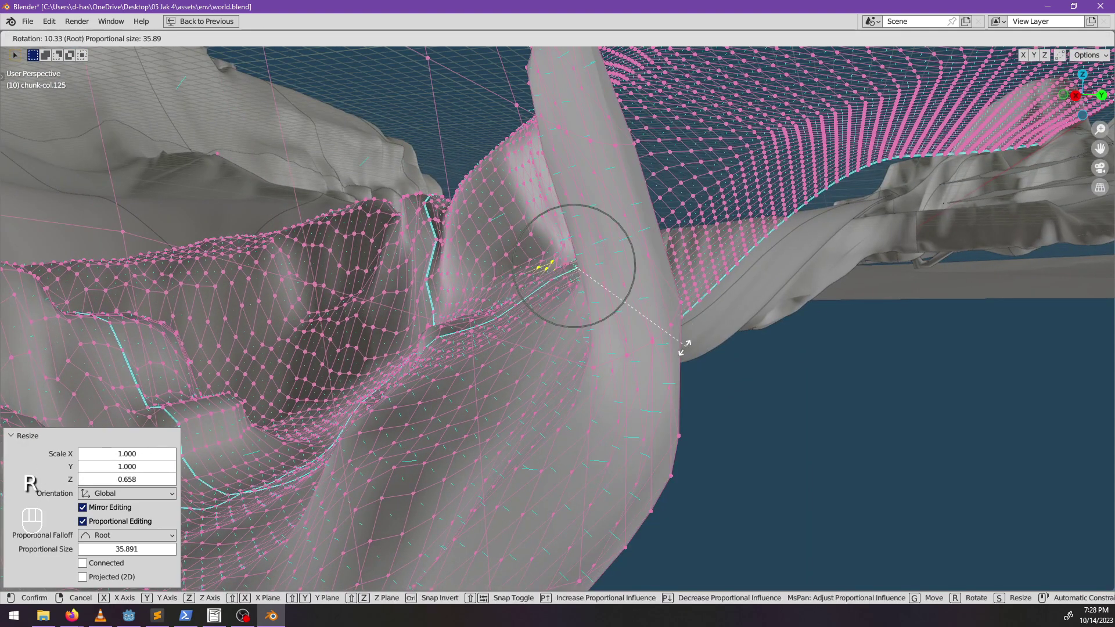
click(685, 356)
key(g)
key(z)
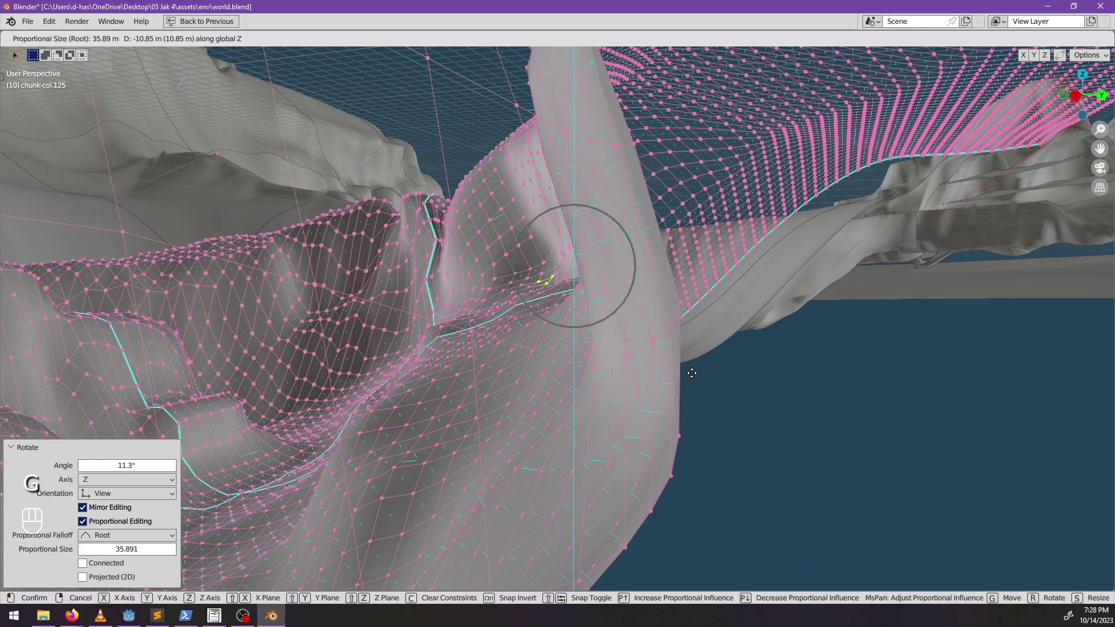
click(523, 359)
- Flatten a new band of vertices across the seam at the slope's foot to 0.725 along Z and lower it about 1.5 m
middle_drag(516, 349, 598, 388)
key(alt+a)
scroll(598, 389, down, 5)
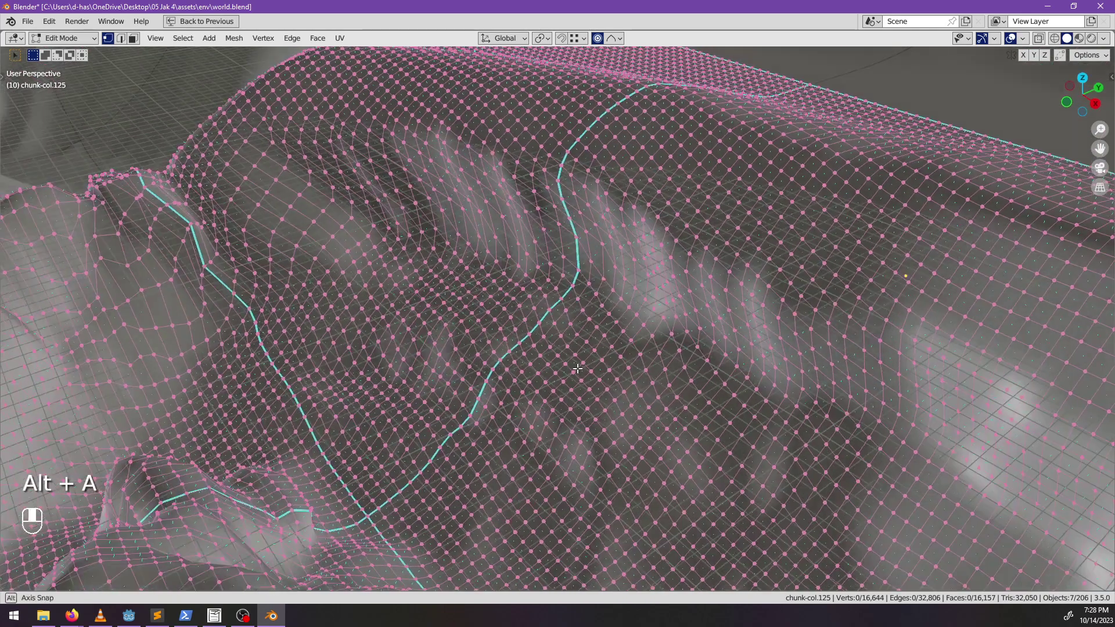
key(c)
mouse_move(459, 289)
mouse_down()
mouse_move(581, 322)
mouse_move(486, 291)
mouse_up()
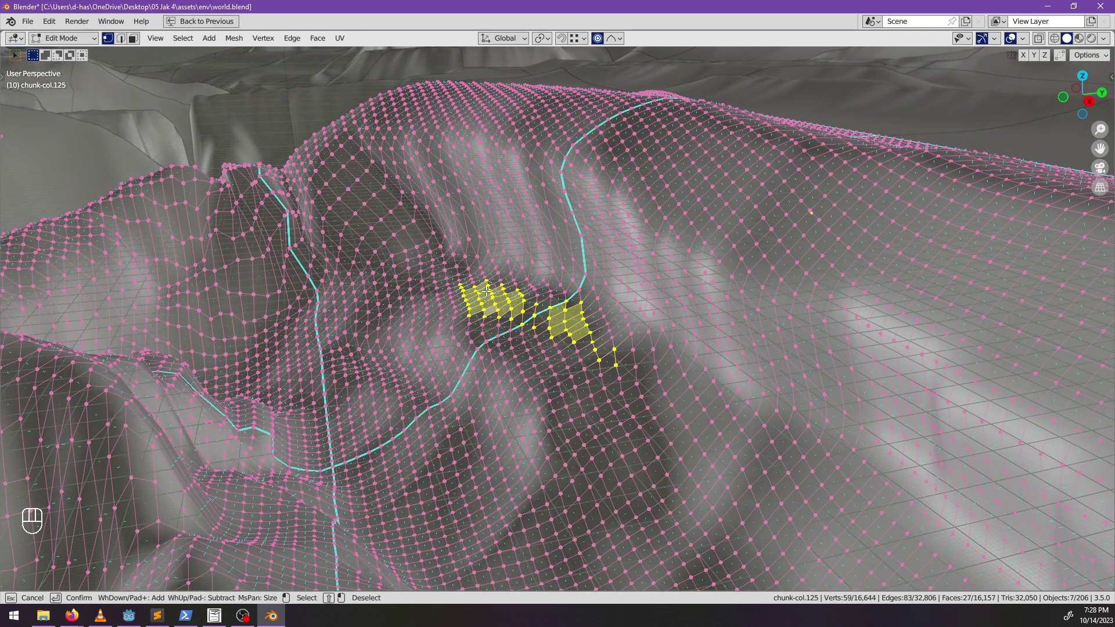
middle_click(609, 359)
key(Escape)
middle_drag(613, 383, 636, 379)
key(s)
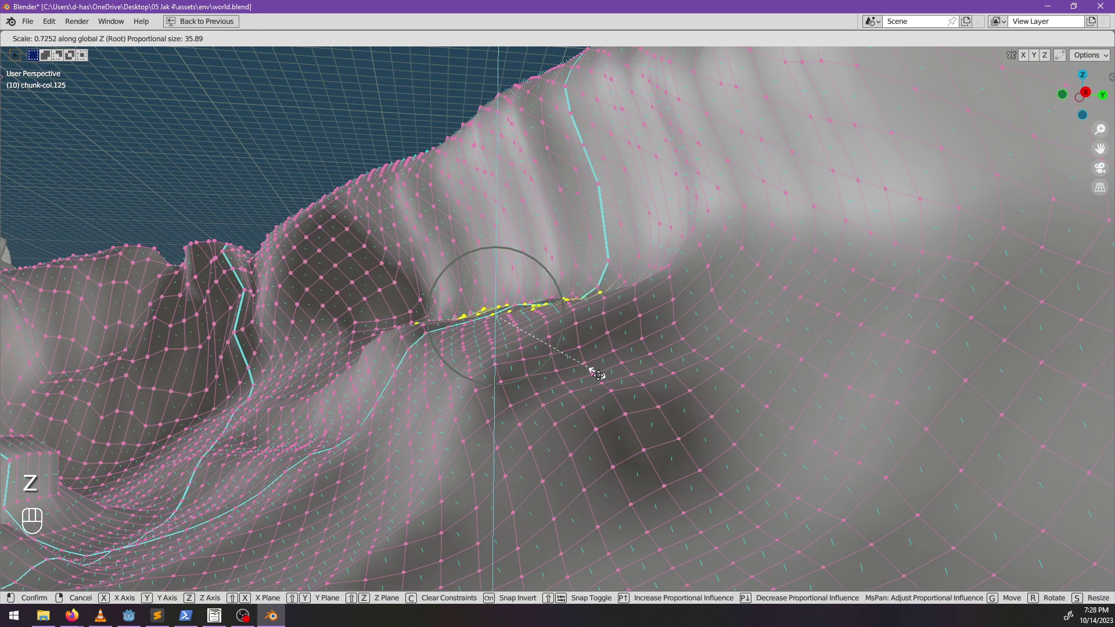
key(g)
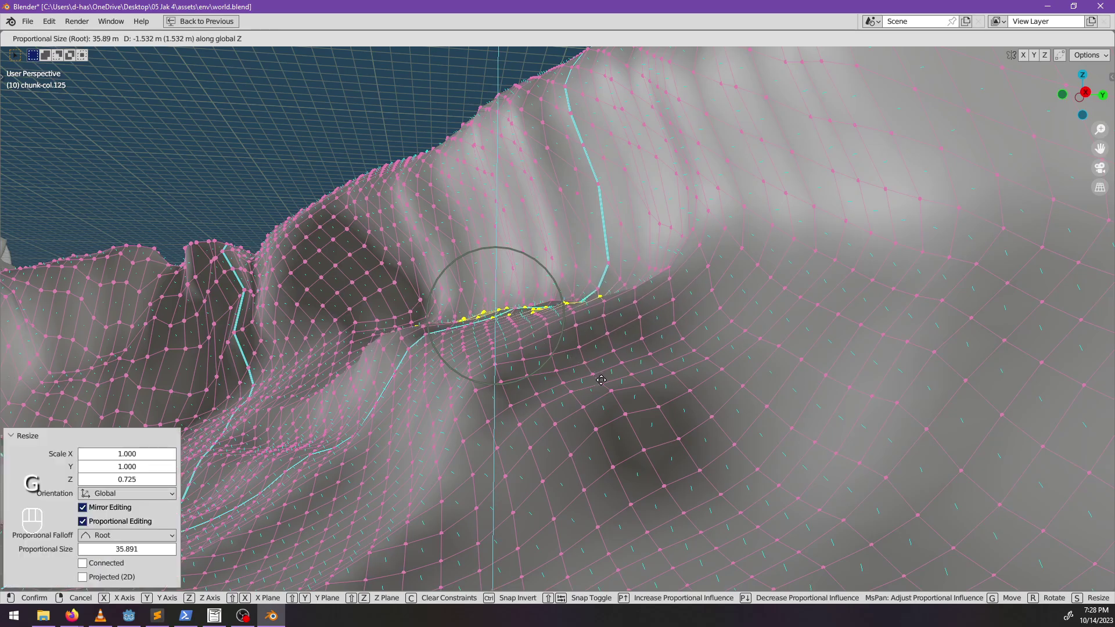
click(430, 329)
- Clear the selection and examine the reshaped slope around the seam from several angles
middle_drag(430, 329, 538, 401)
key(alt+a)
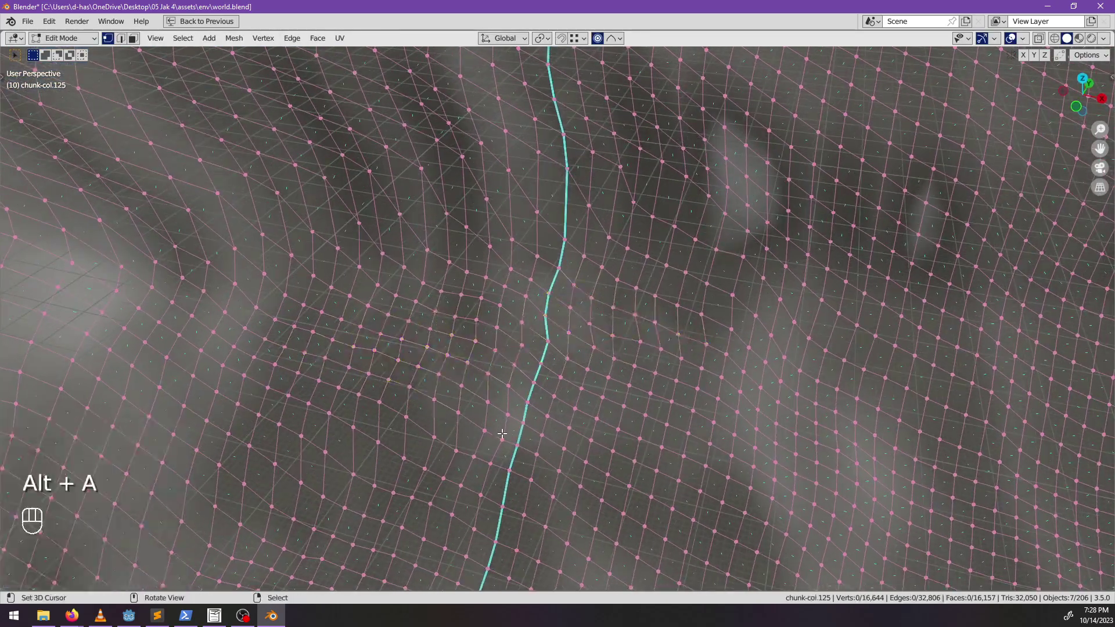
shift+middle_drag(498, 435, 575, 343)
scroll(502, 380, down, 2)
middle_drag(503, 380, 627, 343)
middle_drag(627, 343, 537, 342)
shift+middle_drag(508, 274, 633, 324)
scroll(567, 363, down, 4)
scroll(634, 324, down, 3)
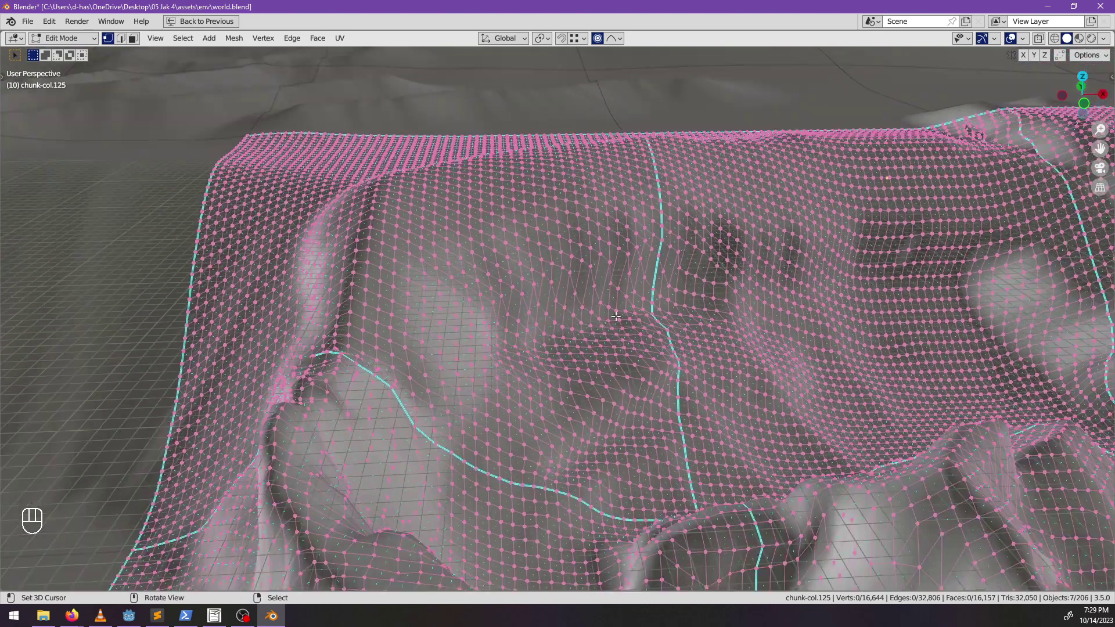
middle_drag(604, 180, 588, 174)
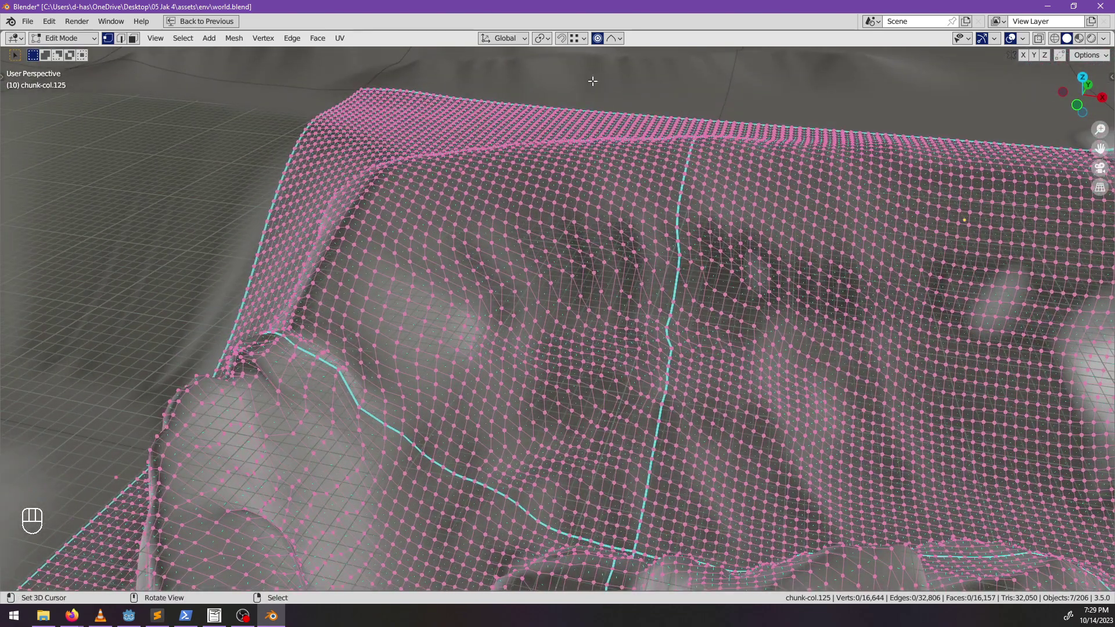
shift+middle_drag(419, 388, 581, 329)
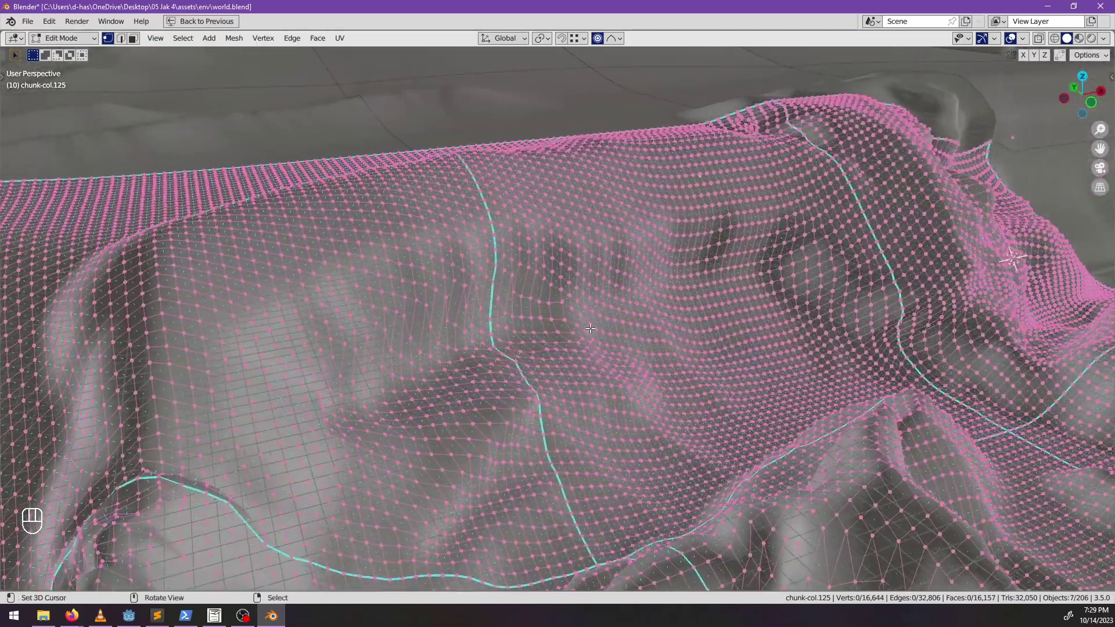
scroll(593, 244, up, 3)
shift+middle_drag(593, 227, 541, 280)
scroll(541, 280, up, 2)
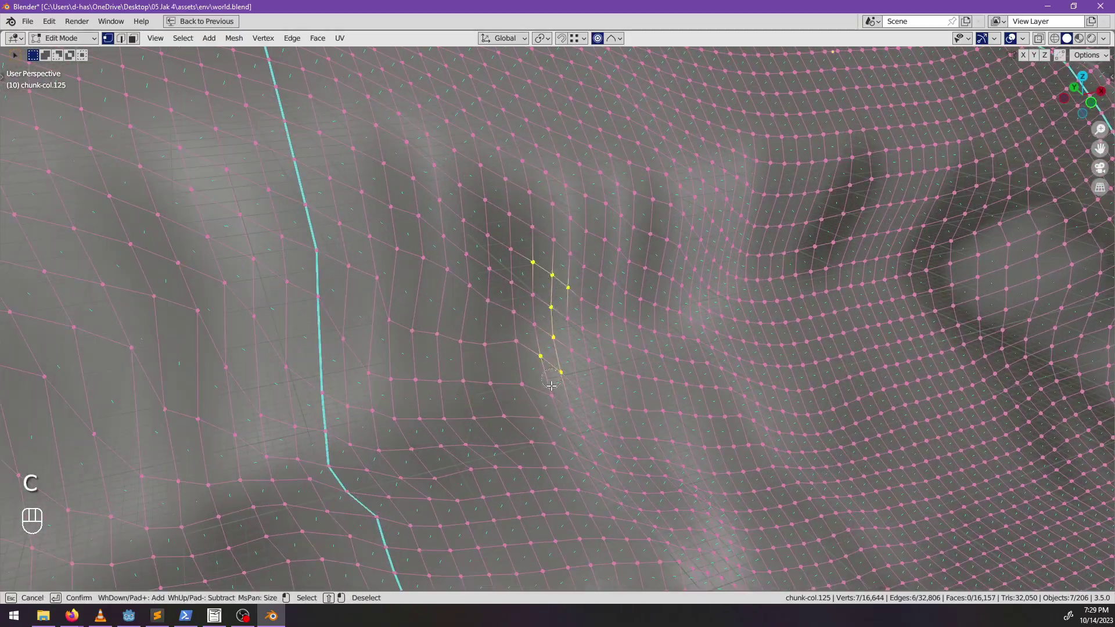
key(Escape)
middle_drag(529, 415, 572, 344)
key(a)
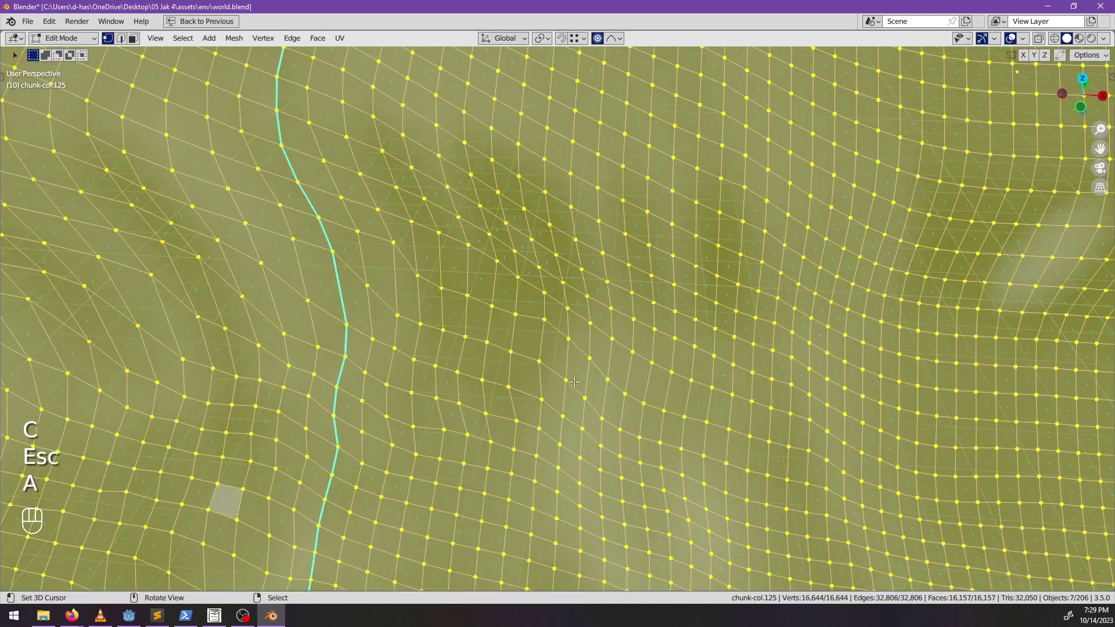
key(alt+a)
- Move a patch of slope vertices beside the seam by about 8.2 m in X, -10.2 m in Y and 9.8 m in Z
key(c)
mouse_move(572, 344)
mouse_down()
mouse_move(557, 359)
mouse_move(568, 325)
mouse_move(609, 374)
mouse_move(526, 360)
mouse_move(574, 286)
mouse_up()
click(574, 286)
key(Escape)
middle_drag(573, 287, 545, 425)
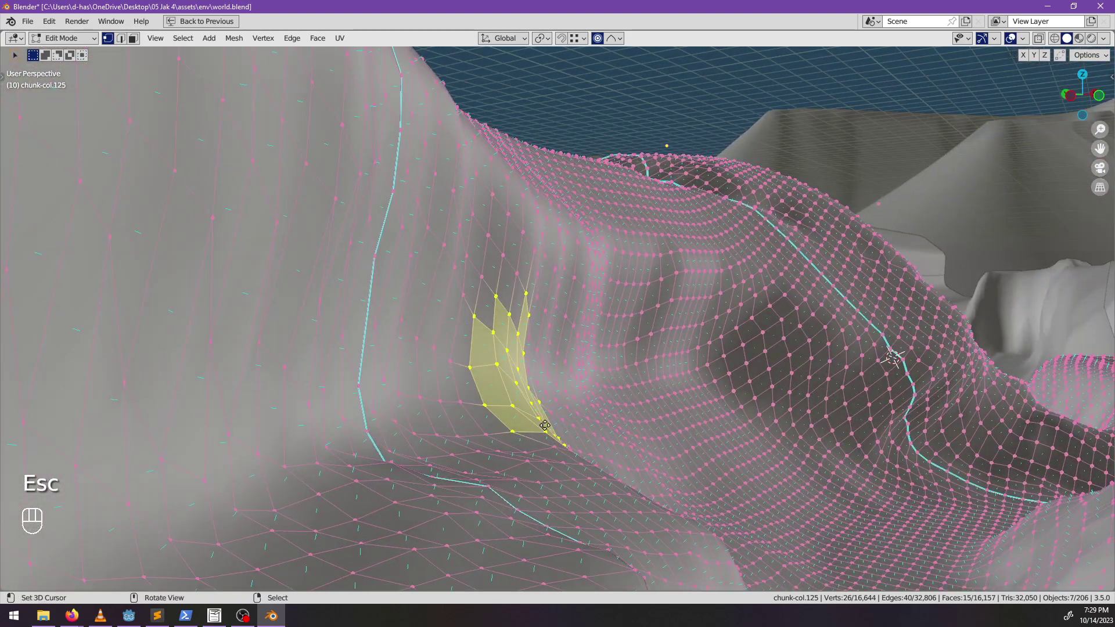
key(g)
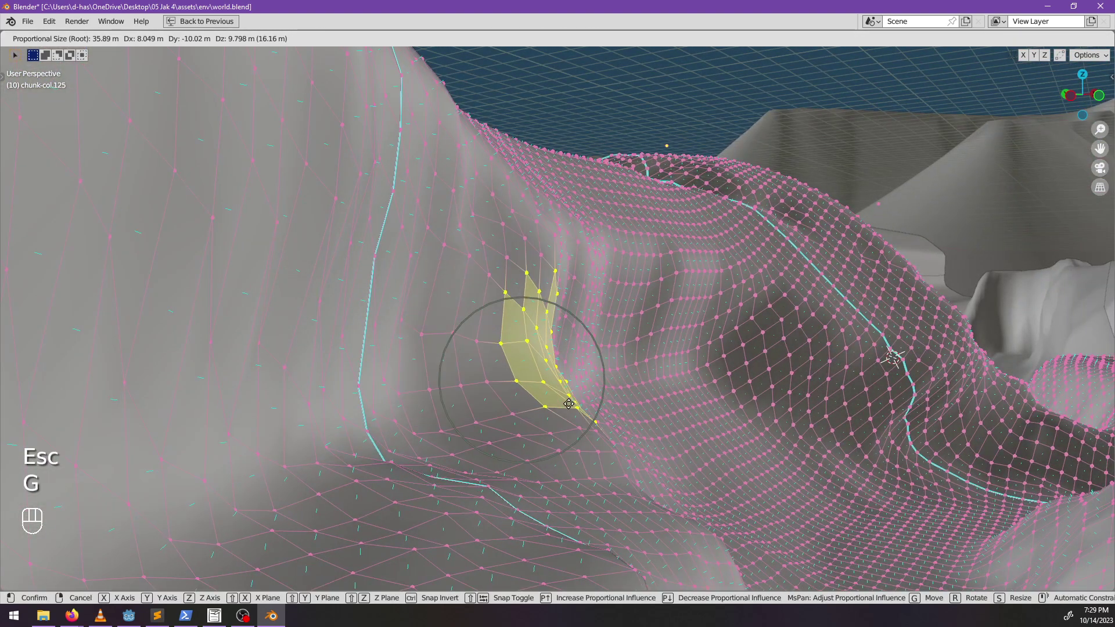
click(640, 429)
- Flatten the patch into a ledge by scaling it to 0.2 along global Z, and shift it slightly upward
text(s)
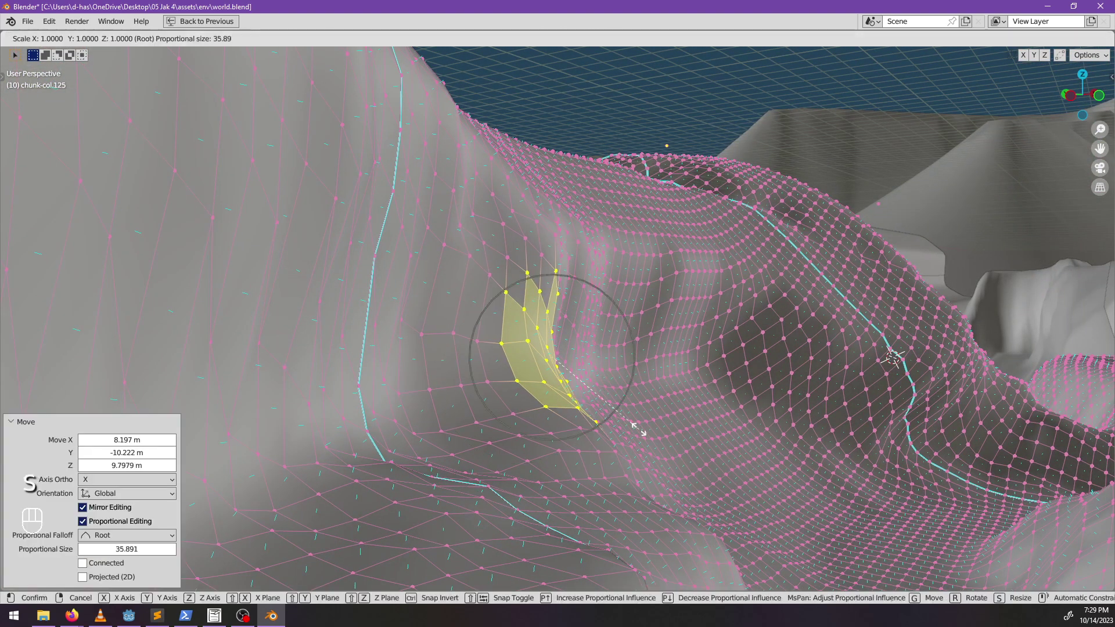
text(z.2)
key(Return)
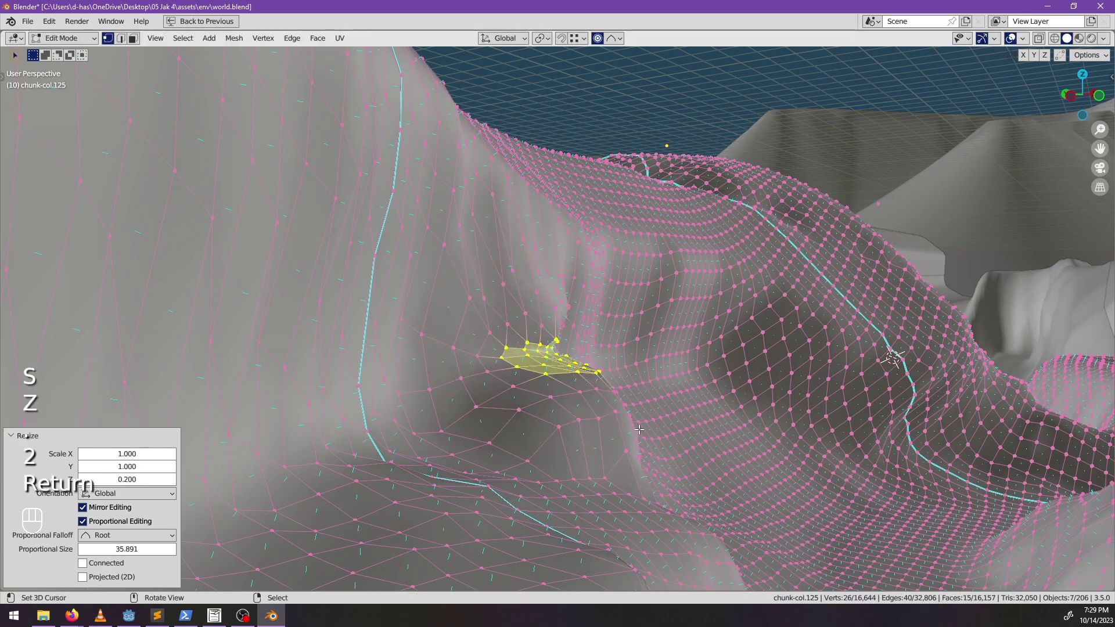
middle_drag(639, 430, 668, 427)
key(g)
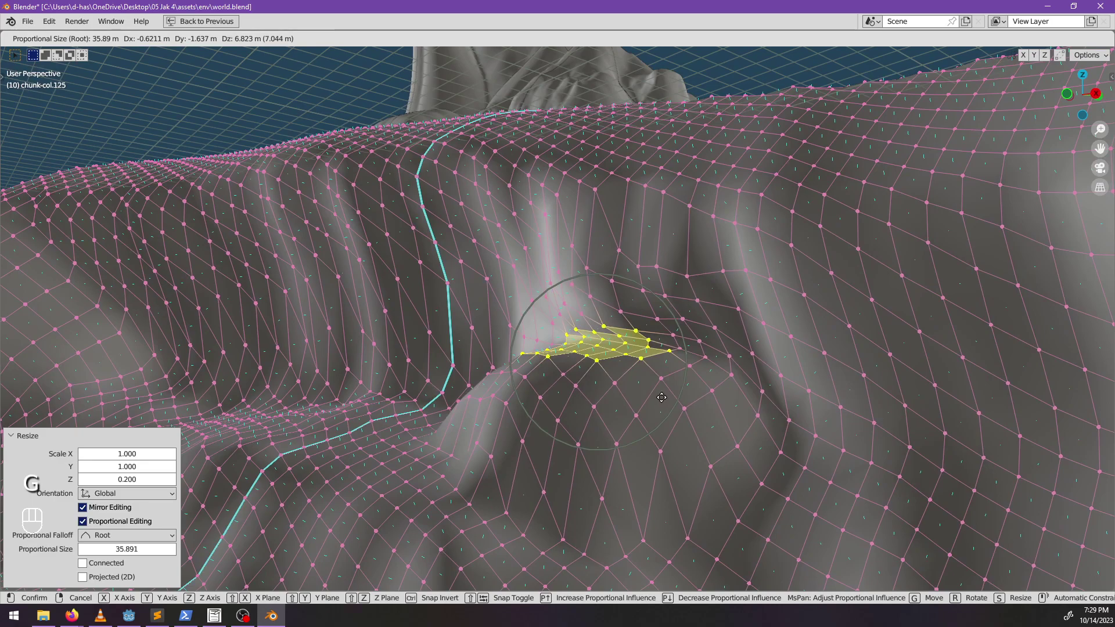
click(674, 406)
- Set the proportional falloff to Sharp and move one vertex below the ledge by about -4.0 m in X, -1.3 m in Y and -9.8 m in Z
middle_drag(674, 406, 639, 81)
click(700, 387)
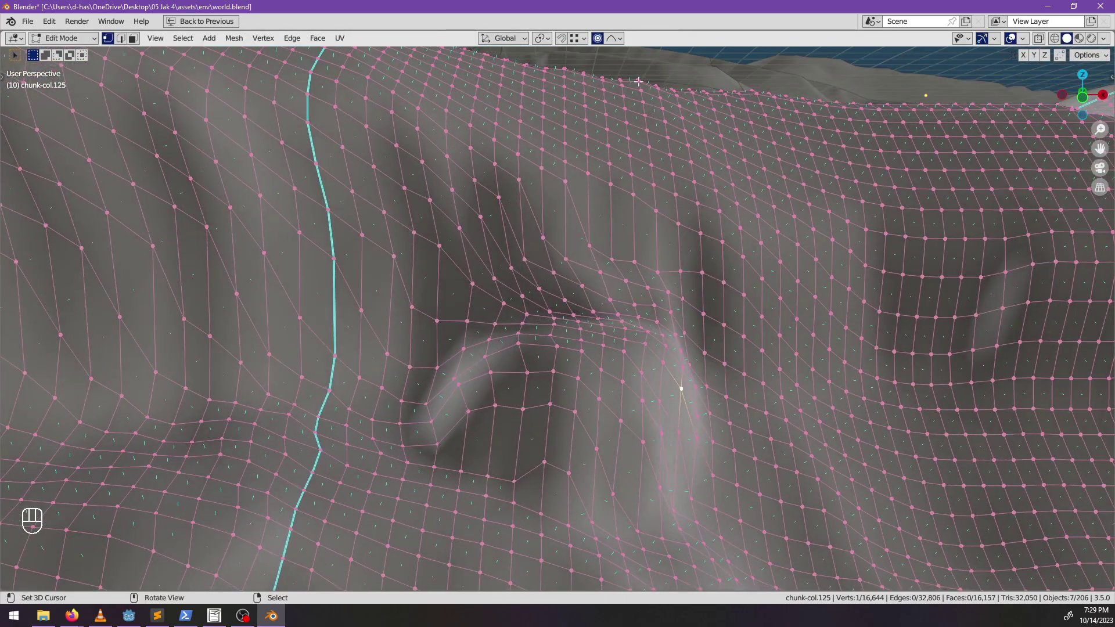
click(620, 39)
click(598, 119)
key(g)
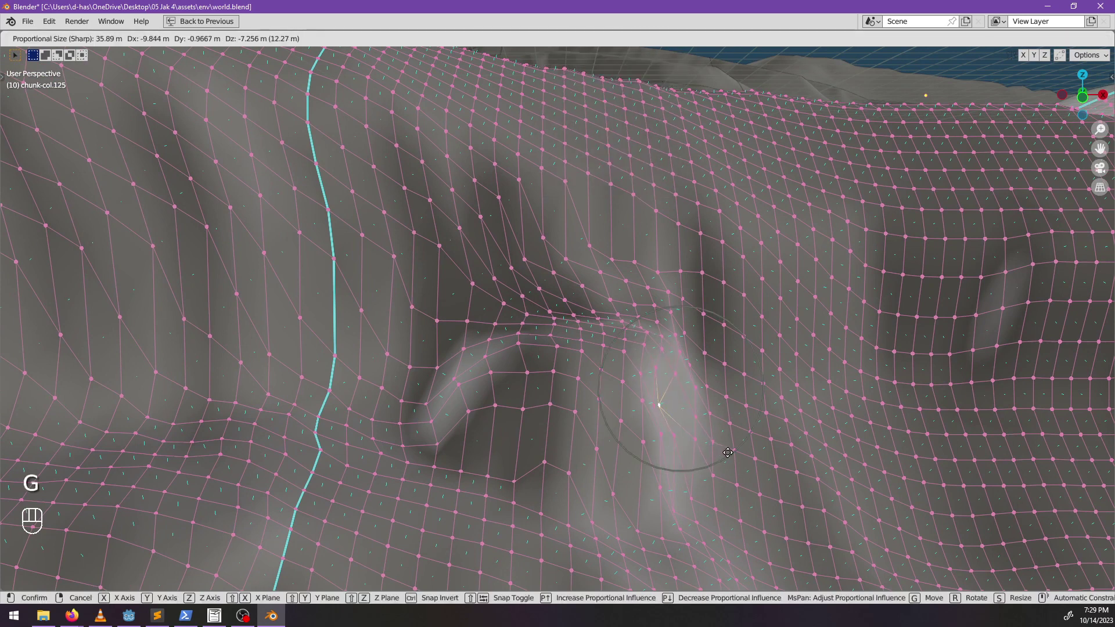
click(728, 453)
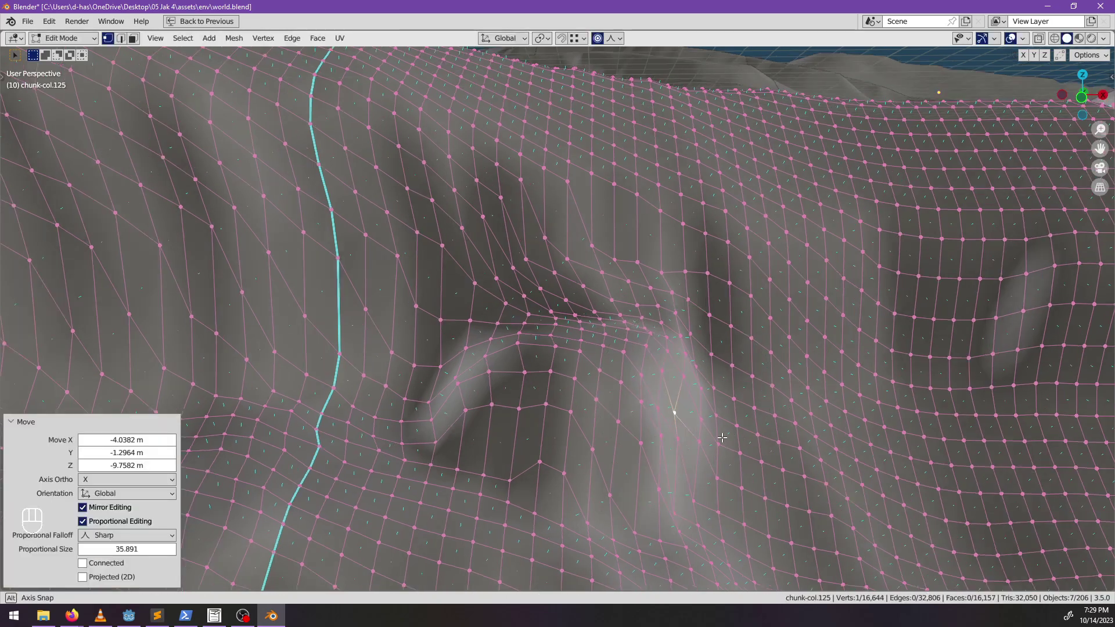
- Shrink a strip of vertices on the bulge beneath the ledge inward along their normals by about 6.35 m
middle_drag(670, 411, 569, 393)
key(alt+a)
key(c)
mouse_move(516, 383)
mouse_down()
mouse_move(497, 393)
mouse_move(631, 403)
mouse_up()
key(Escape)
middle_drag(624, 403, 694, 381)
key(alt+s)
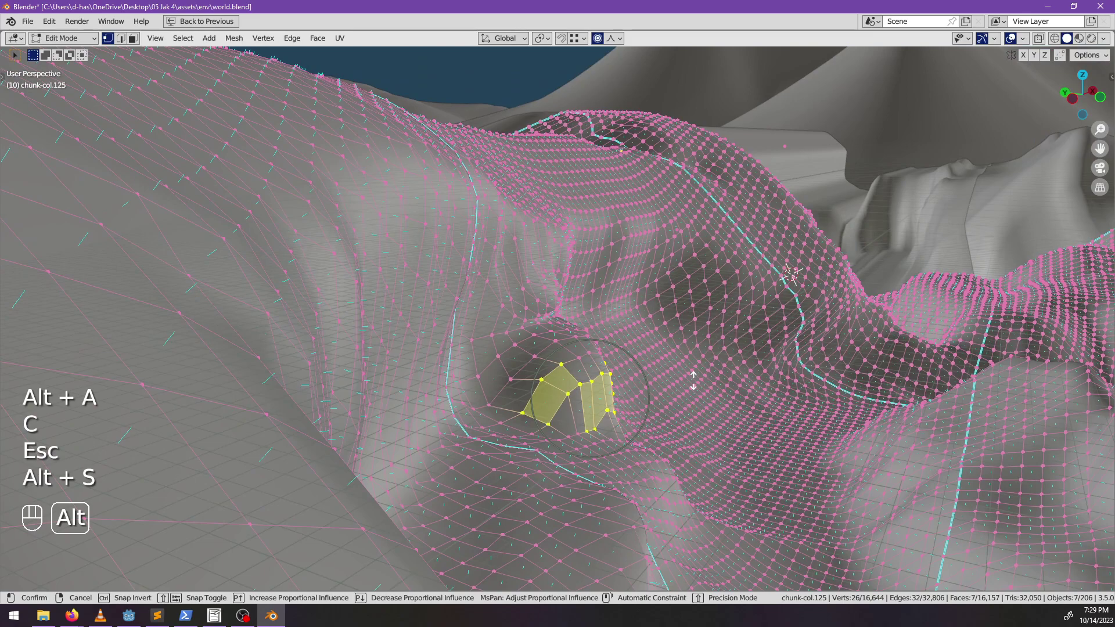
click(689, 386)
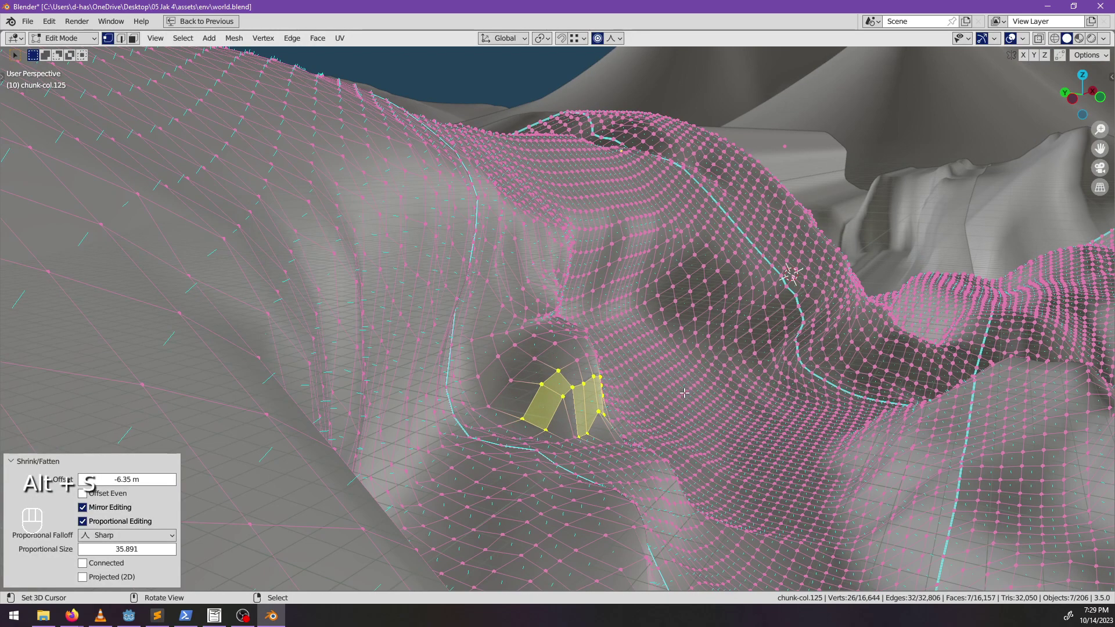
- Circle-select the band of vertices along the base beneath the ledge and flatten it along global Z
middle_drag(689, 386, 522, 400)
key(alt+a)
key(c)
mouse_move(448, 414)
mouse_down()
mouse_move(622, 450)
mouse_move(650, 430)
mouse_up()
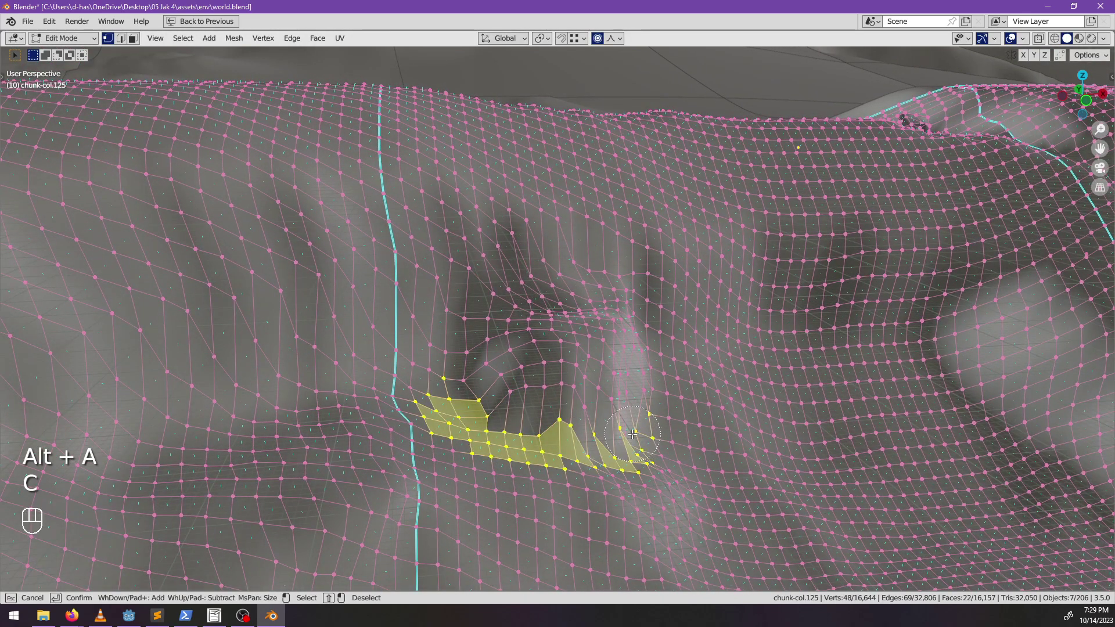
key(Escape)
key(s)
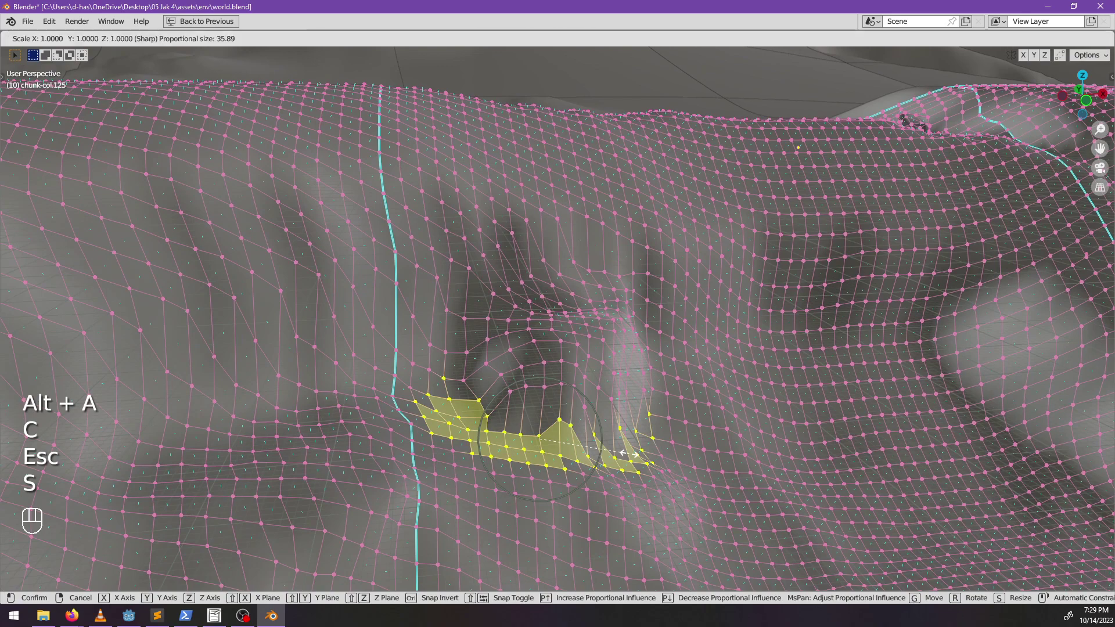
key(z)
key(2)
key(Return)
- Raise the base band along global Z by about 13 m, plus a further 3.3 m or so
middle_drag(629, 454, 513, 420)
key(g)
key(z)
click(530, 432)
scroll(513, 418, up, 2)
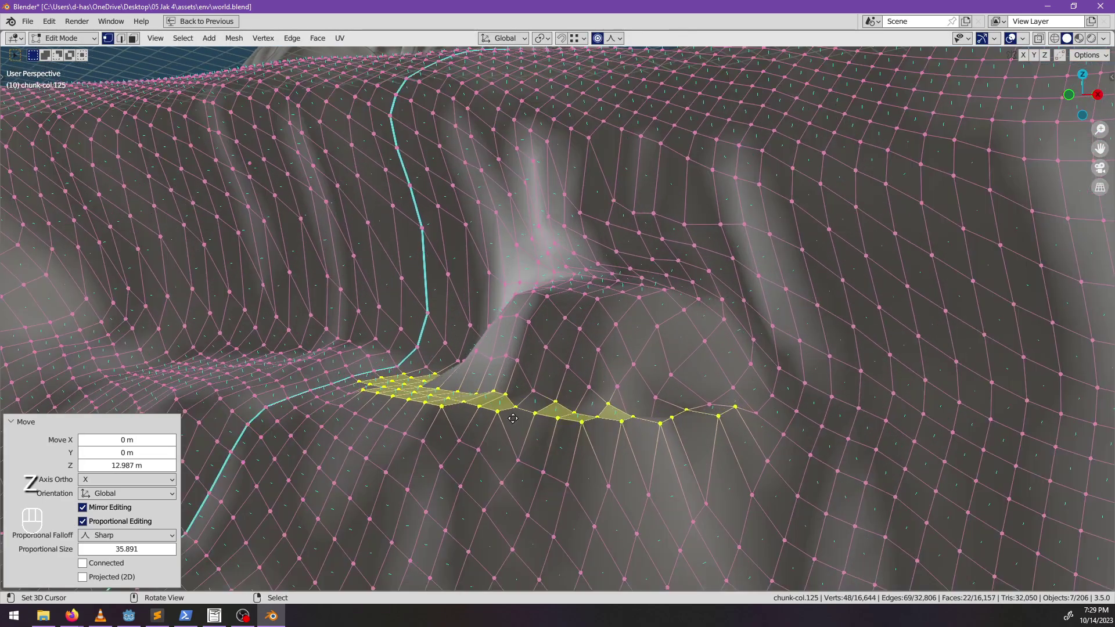
key(g)
key(z)
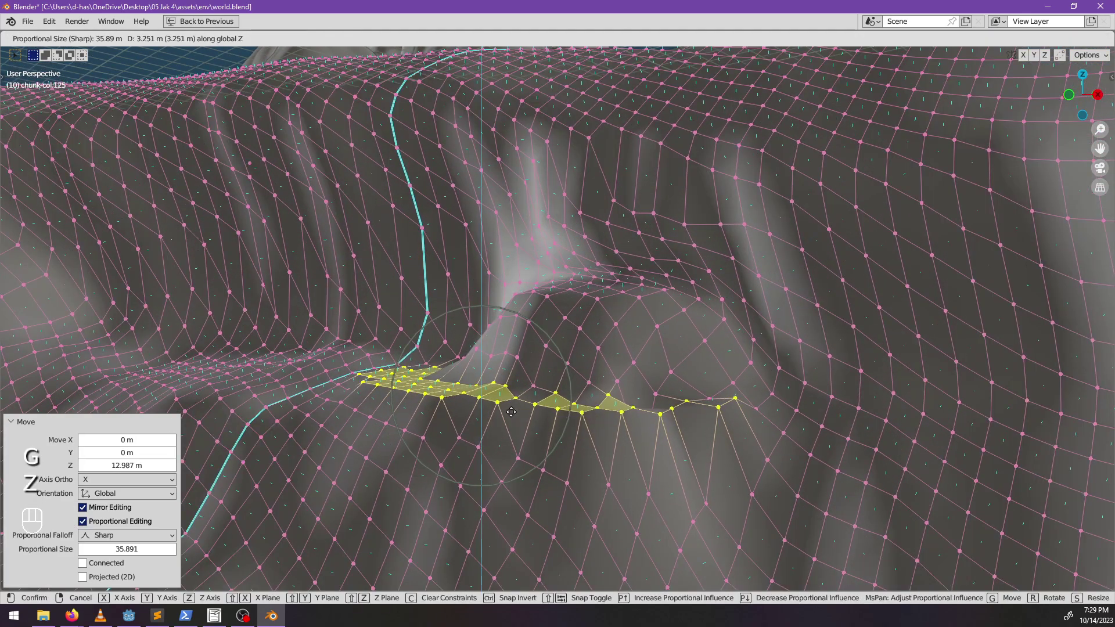
click(511, 412)
- Try raising a patch of vertices at the ledge about 34 m along Z with the proportional size reduced to about 22.29 m
middle_drag(513, 412, 550, 344)
key(alt+a)
key(c)
drag(550, 345, 587, 293)
key(Escape)
middle_drag(587, 294, 608, 389)
key(g)
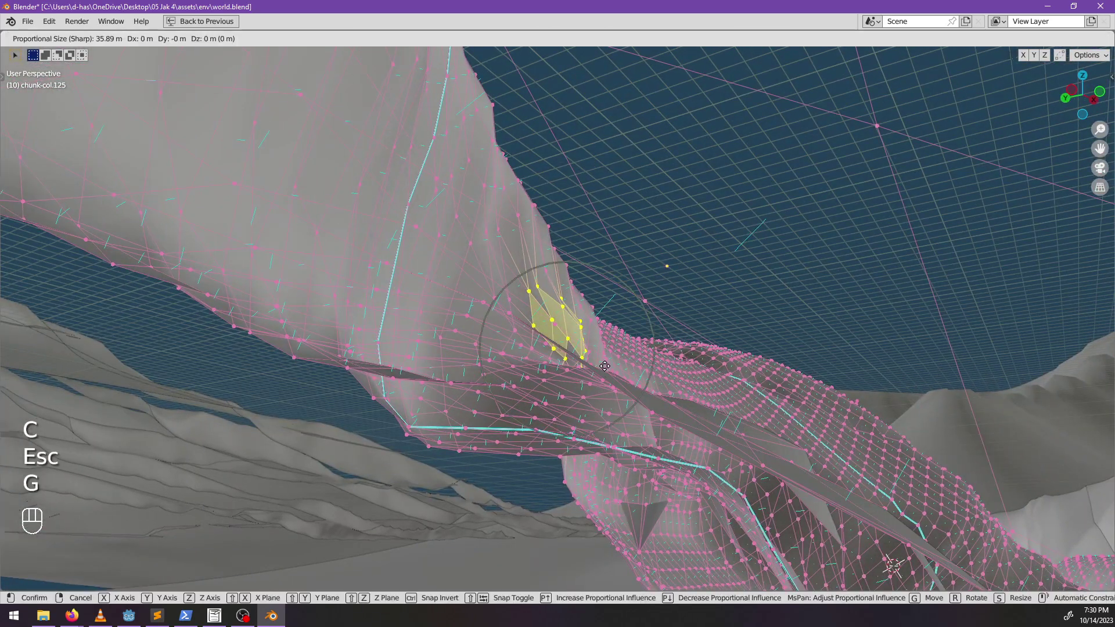
key(z)
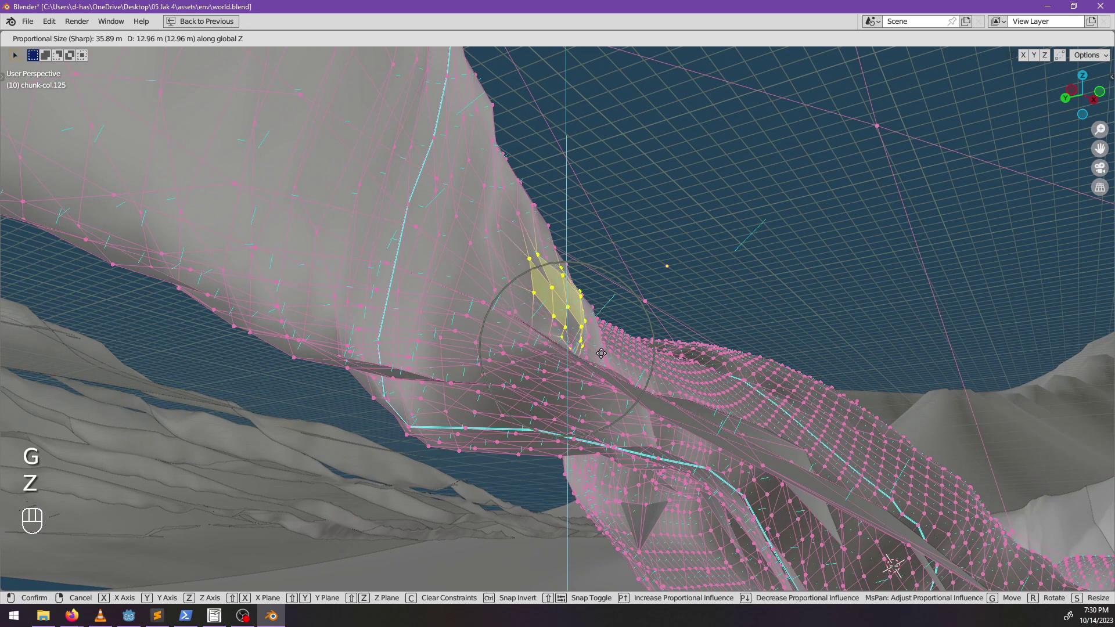
scroll(601, 352, up, 5)
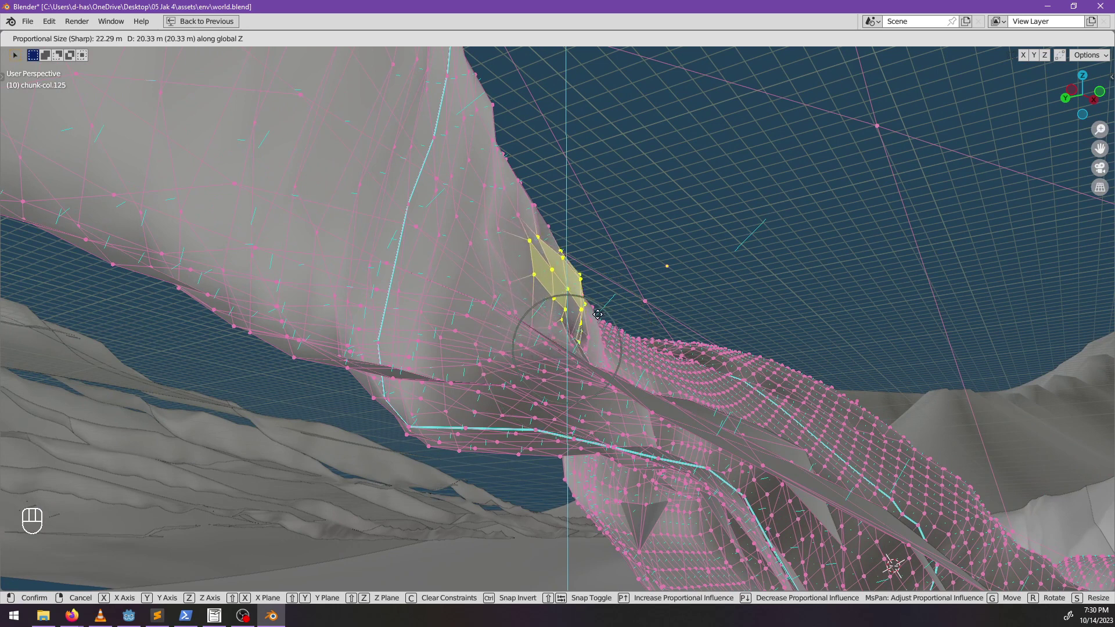
click(598, 378)
- Undo the last raise of the ledge vertices together with their selection
middle_drag(597, 378, 530, 356)
key(ctrl+super+z)
key(Escape)
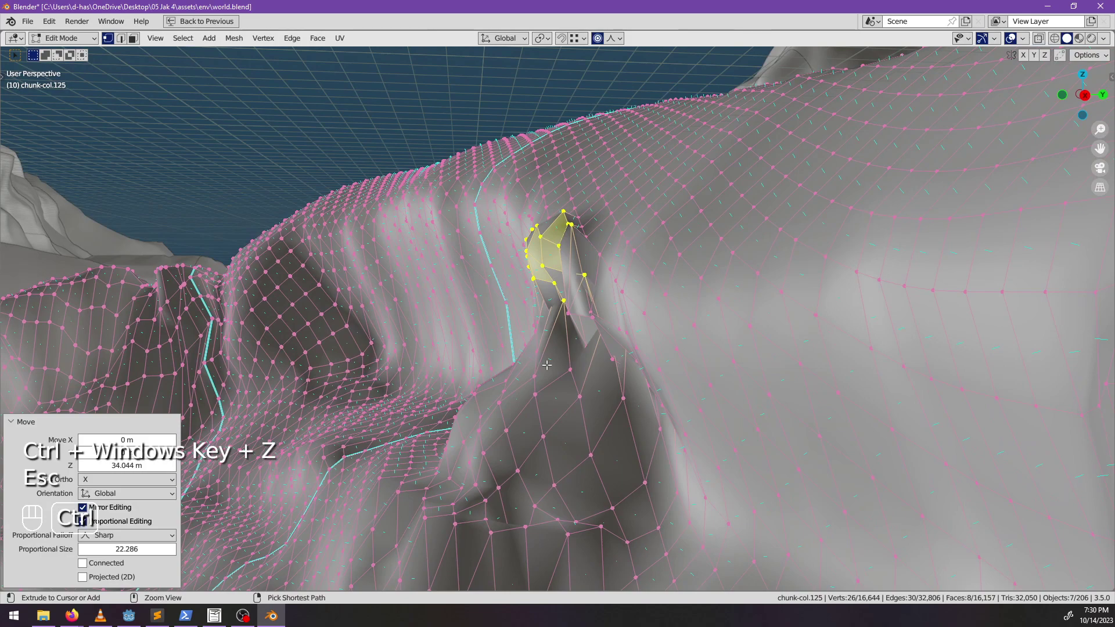
key(ctrl+z)
key(ctrl+z)
- Circle-select the vertices in the hollow just above the ledge and raise them along global Z with proportional editing
key(alt+a)
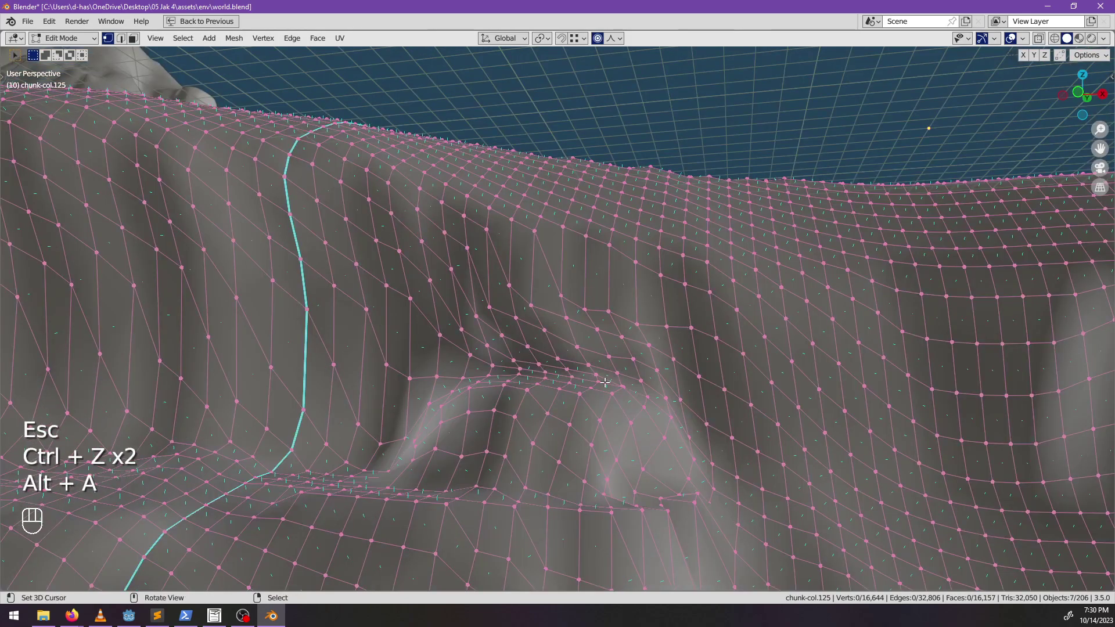
middle_drag(608, 381, 588, 420)
scroll(587, 419, up, 1)
key(c)
drag(515, 343, 615, 359)
key(Escape)
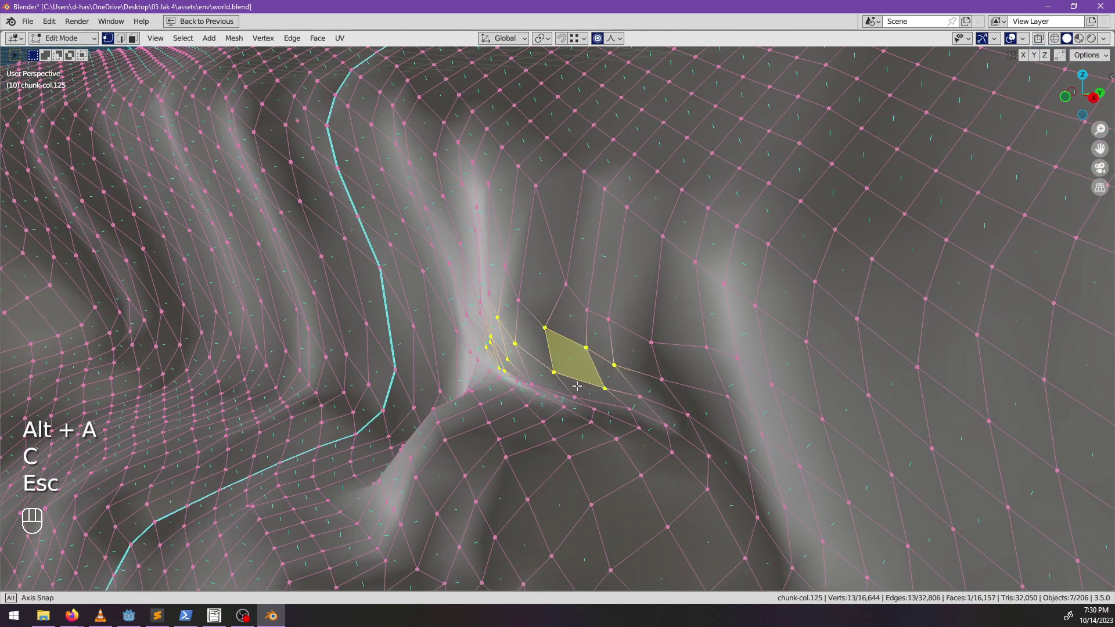
middle_drag(615, 360, 535, 341)
key(c)
drag(535, 341, 606, 369)
key(Escape)
key(g)
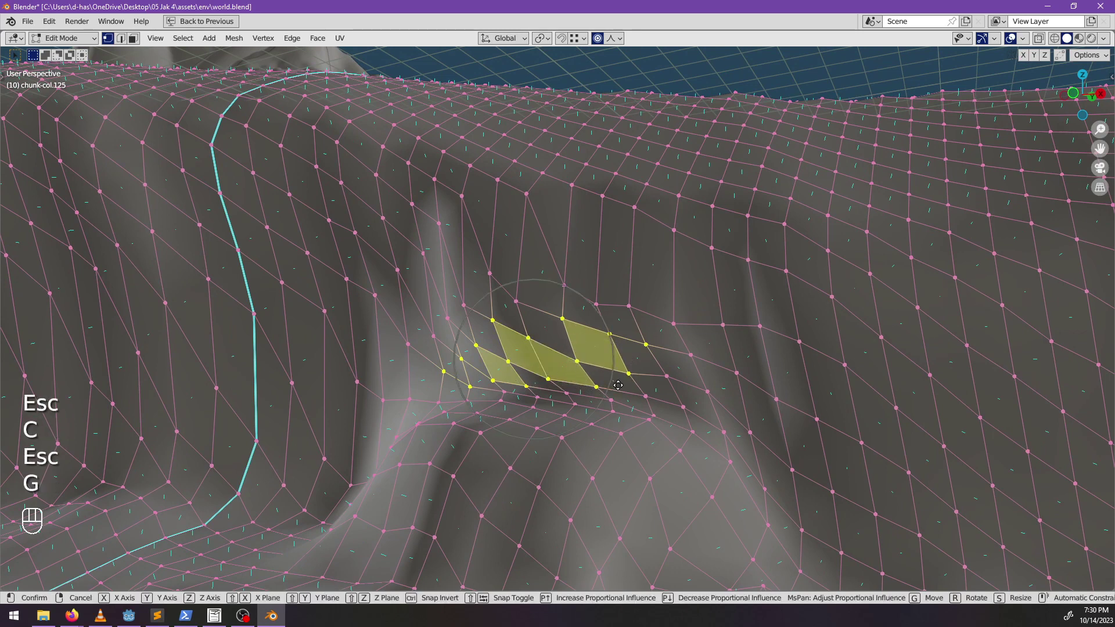
key(z)
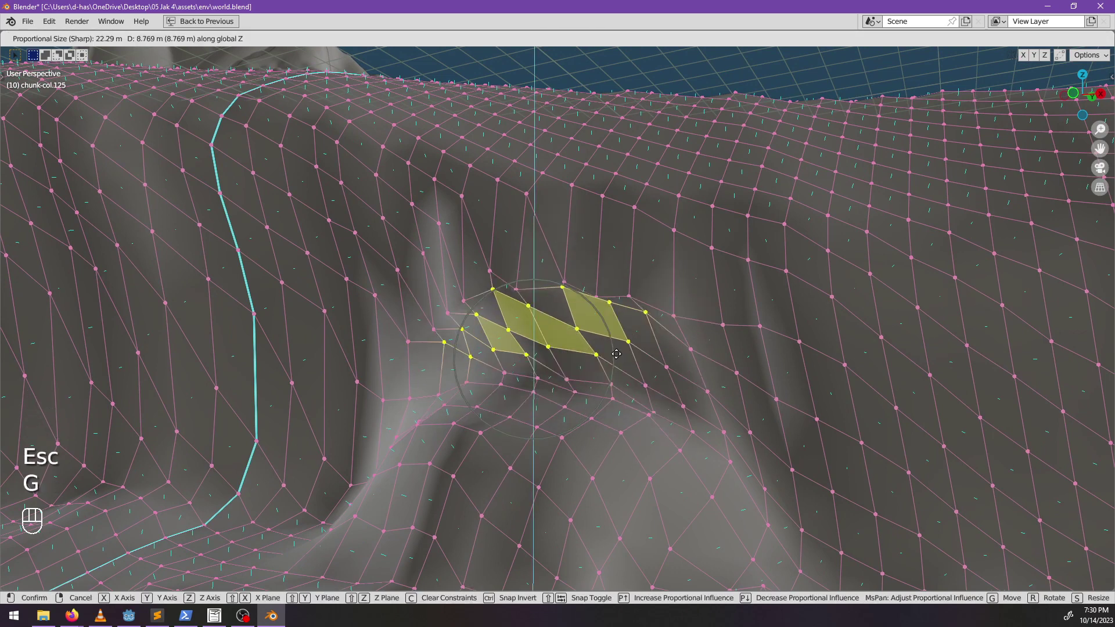
click(616, 324)
- Circle-select the few vertices along the hollow's upper edge and raise them about 21 m along global Z with proportional editing
middle_drag(618, 268, 593, 296)
right_click(593, 298)
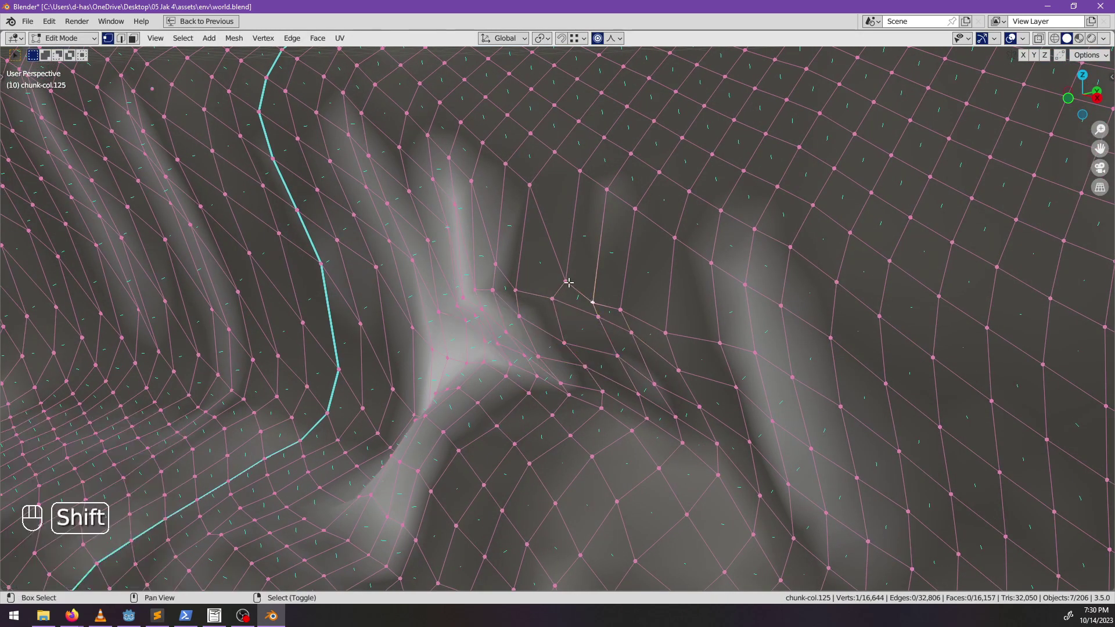
key(c)
drag(549, 288, 618, 322)
key(Escape)
mouse_move(593, 359)
middle_down()
mouse_move(605, 349)
mouse_move(600, 267)
middle_up()
key(g)
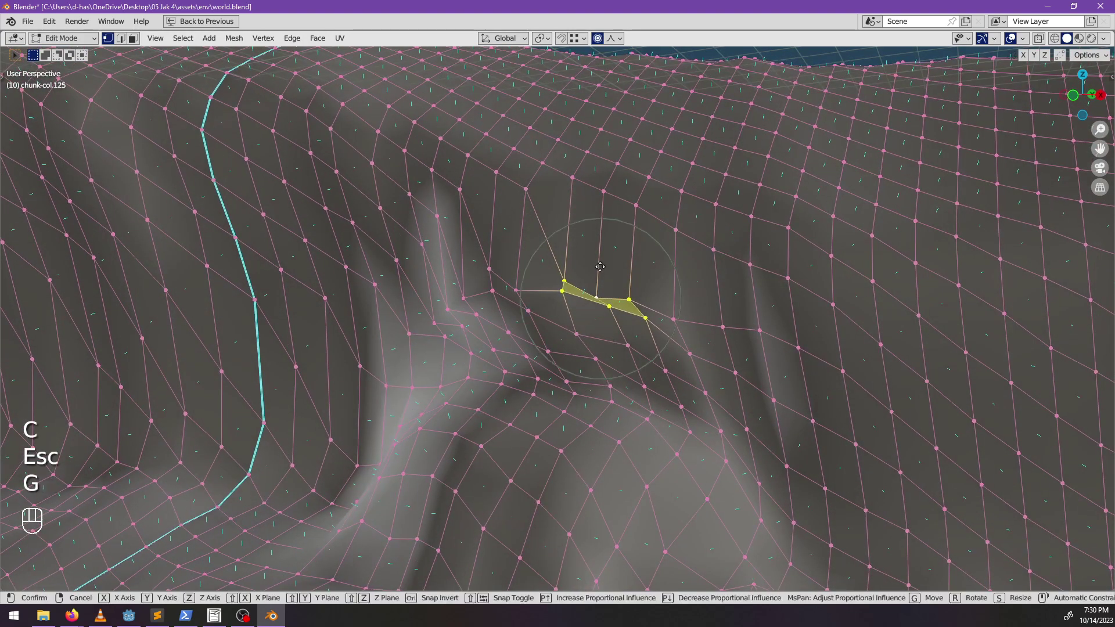
key(z)
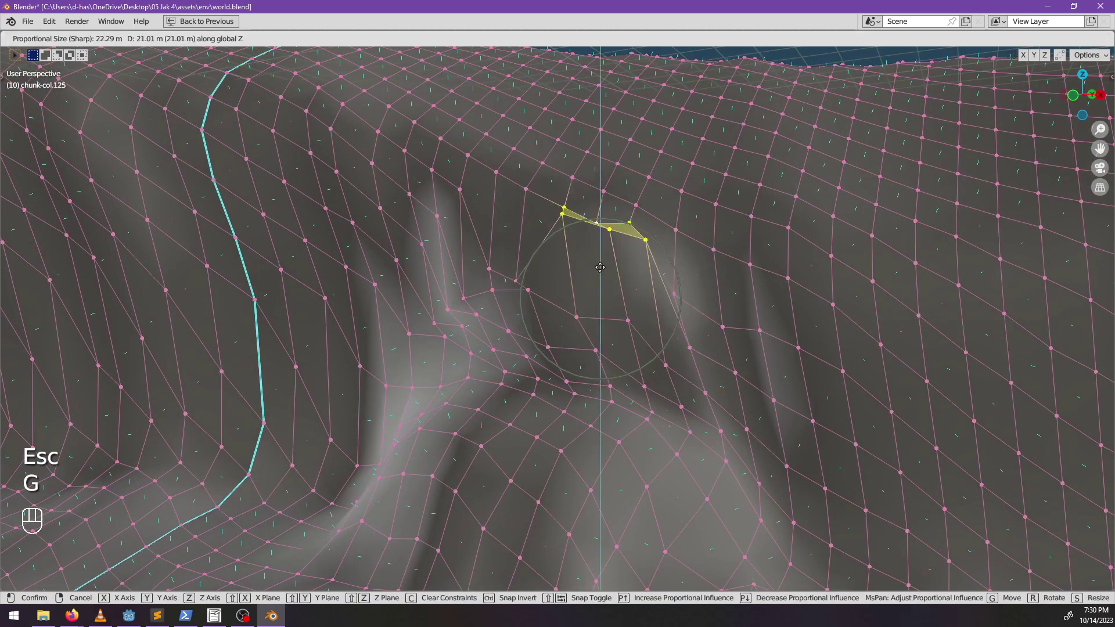
click(595, 286)
middle_drag(595, 286, 645, 321)
key(alt+a)
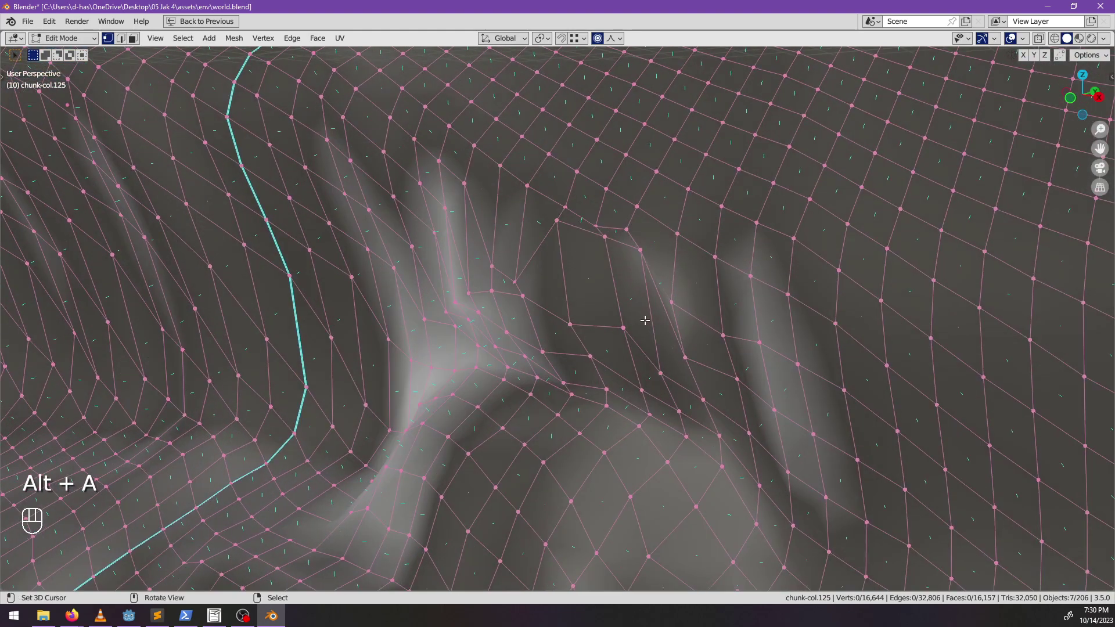
- Raise the single vertex beside the hollow's lower slope by about 7.8 m with proportional editing
key(g)
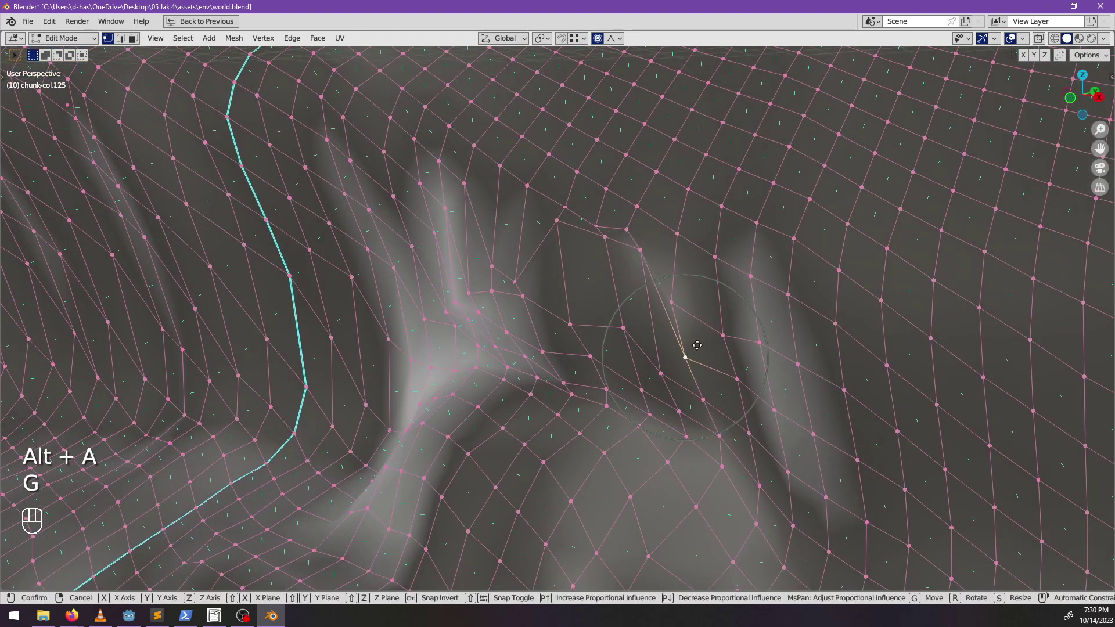
click(696, 345)
middle_drag(689, 331, 677, 329)
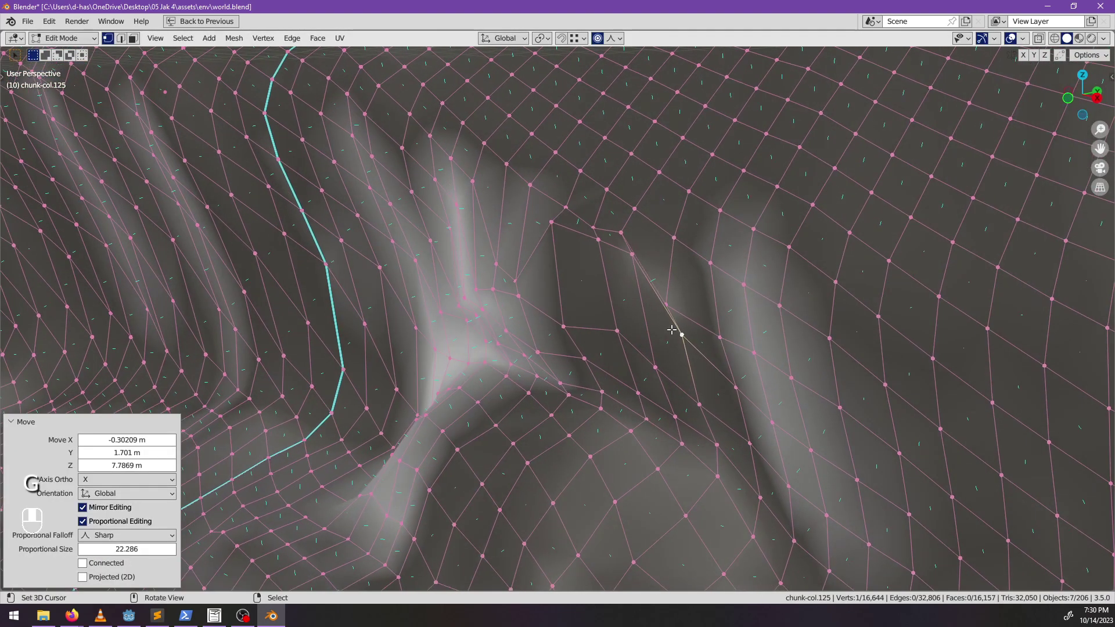
- Vertex-slide the two vertices beside the raised edge, the outer one by about 0.59 and its neighbour by about 0.21
click(667, 305)
key(g)
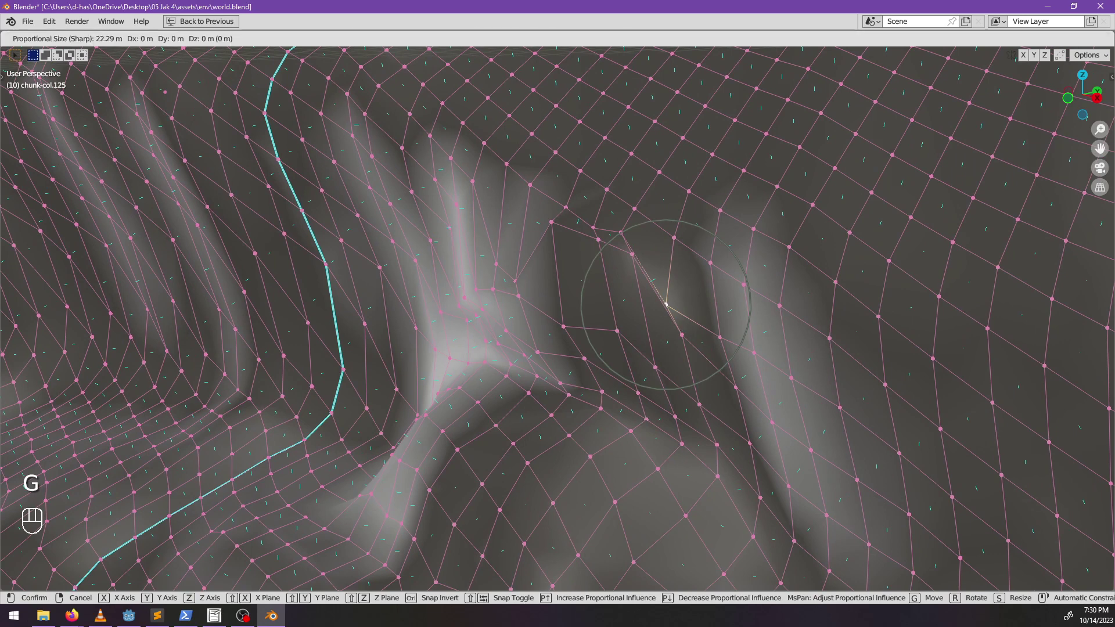
key(g)
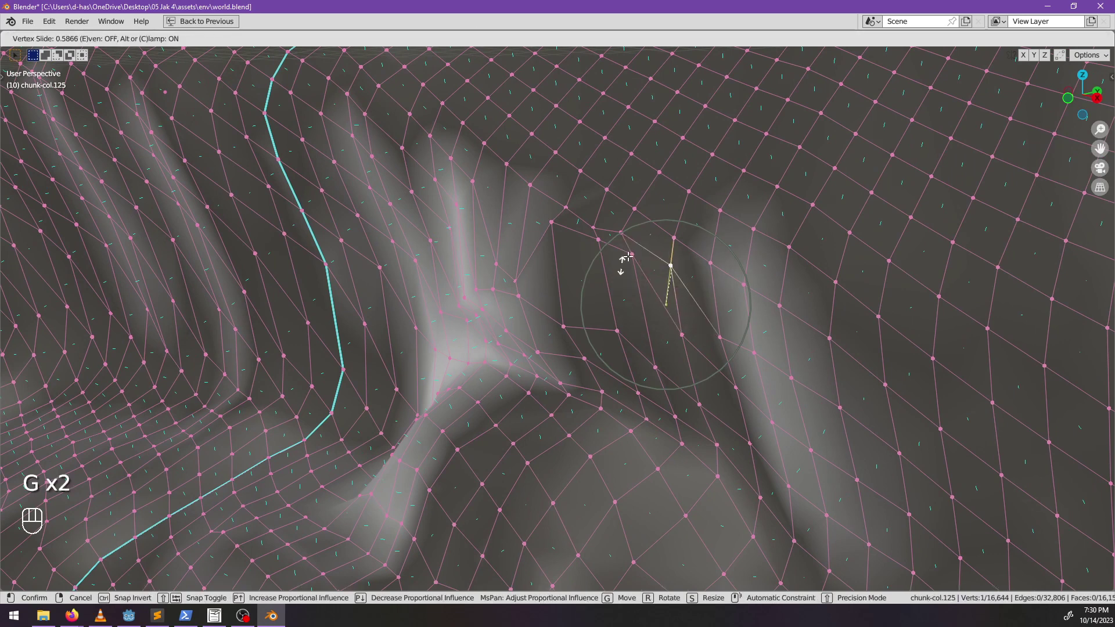
click(628, 255)
right_click(628, 255)
key(g)
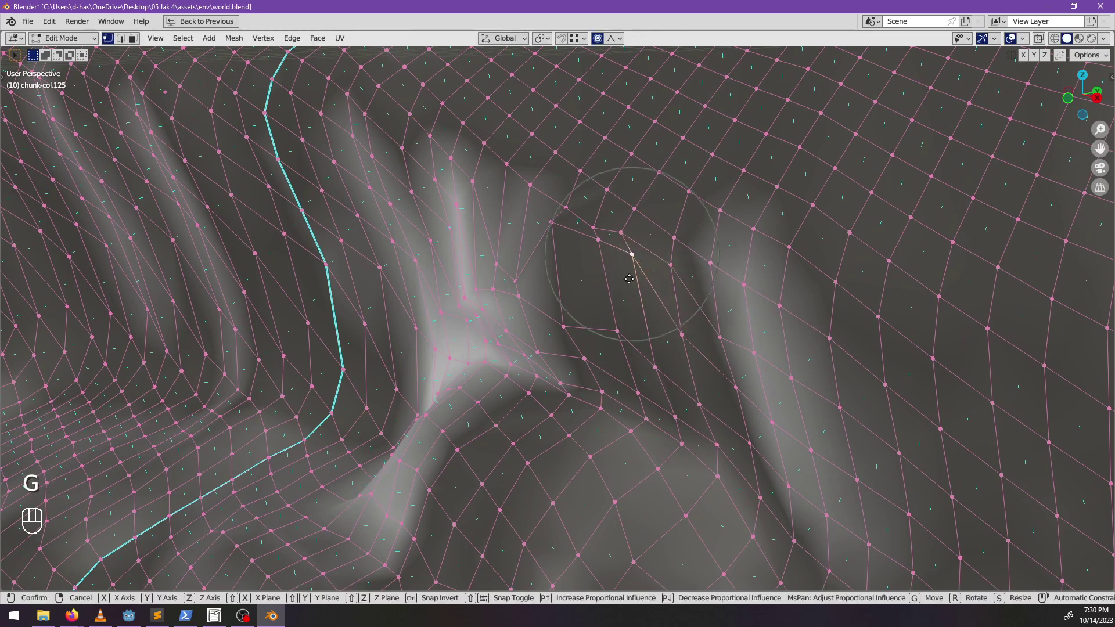
key(g)
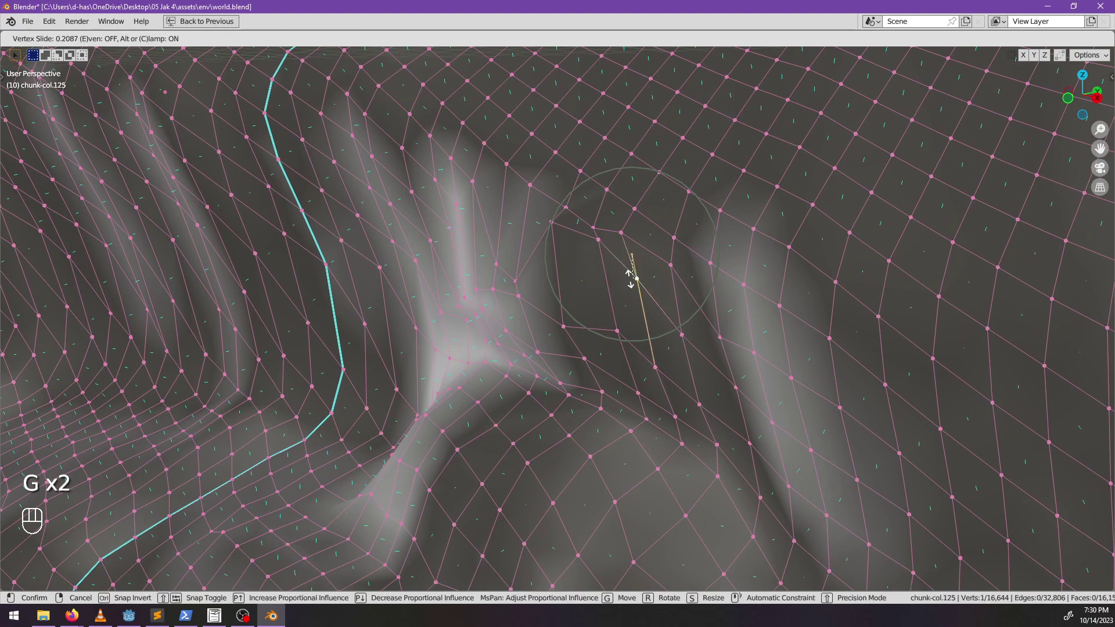
click(630, 278)
- Select the two adjacent vertices at the raised edge and shift them together with proportional editing
middle_drag(578, 216, 610, 266)
right_click(604, 253)
shift+right_click(636, 268)
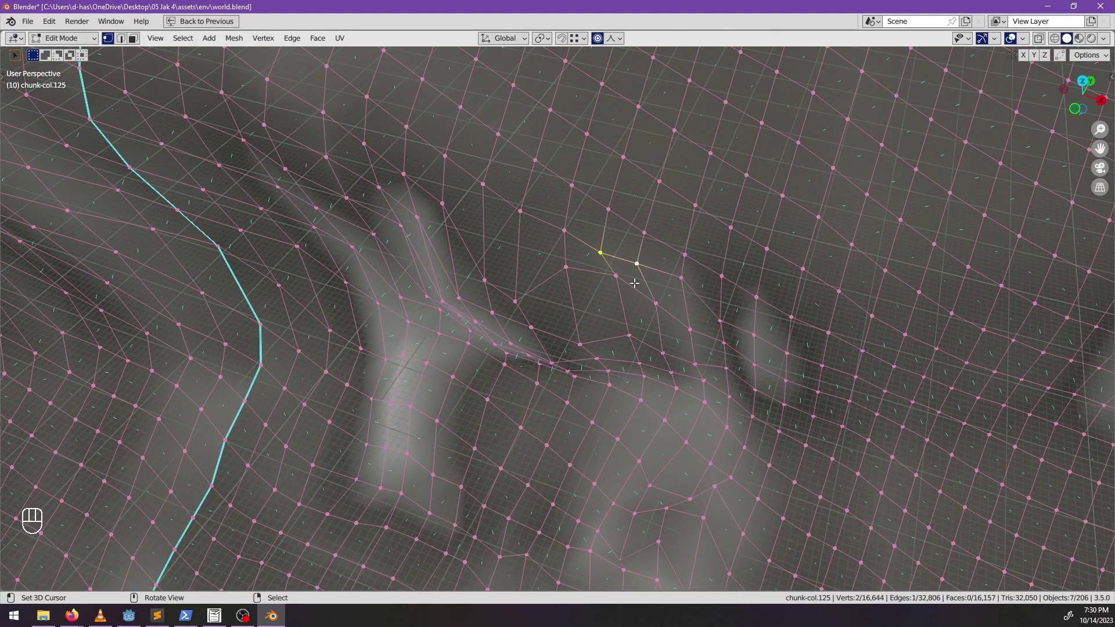
key(g)
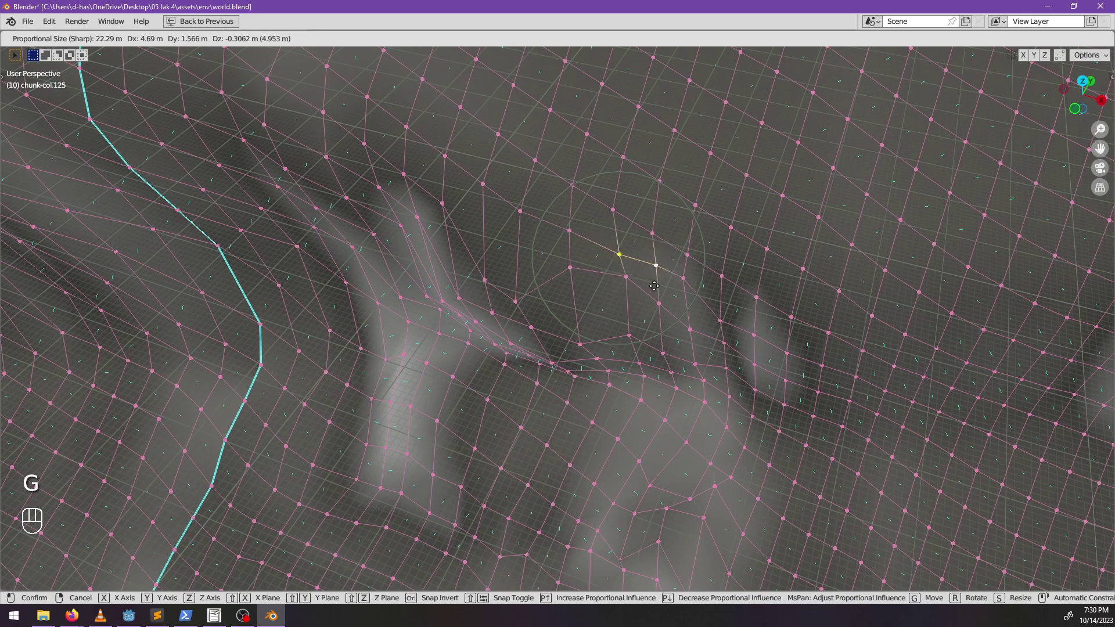
click(627, 352)
- Select two neighbouring vertices in the middle of the hollow and raise them about 14 m along global Z
middle_drag(627, 352, 618, 265)
right_click(536, 277)
shift+right_click(504, 273)
key(g)
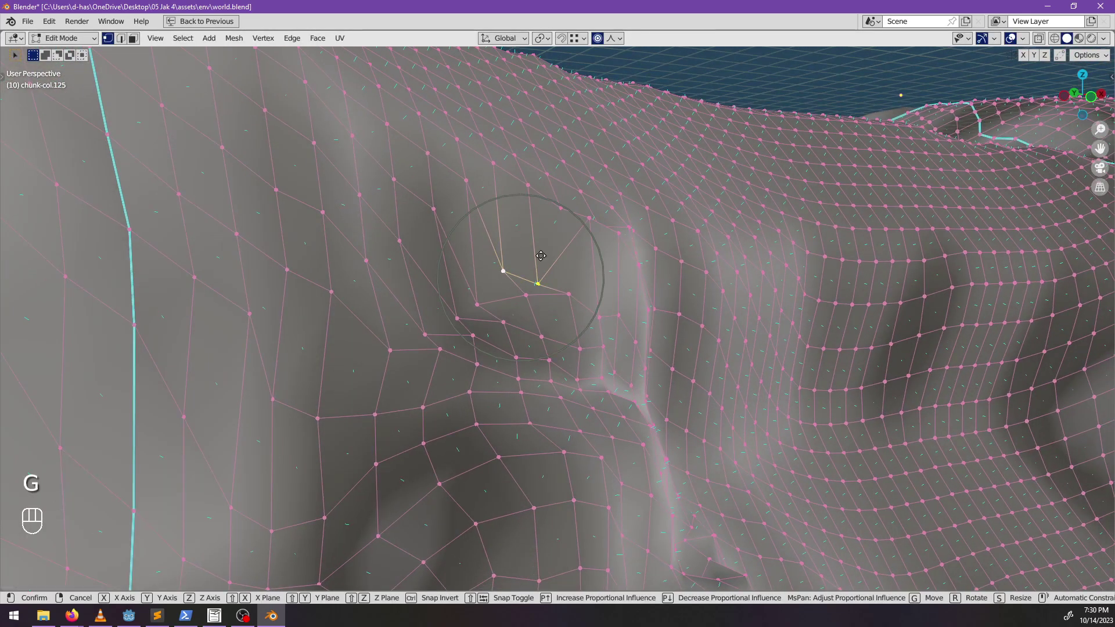
key(z)
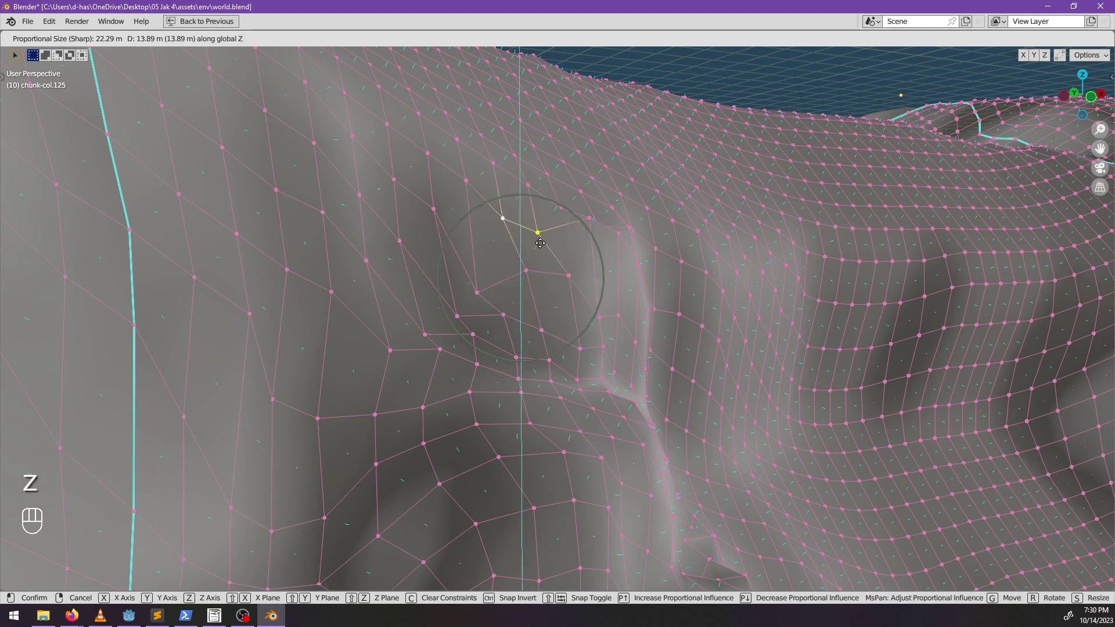
click(575, 286)
- Slide the sagging vertex below the raised edge up along its edge by a factor of about 0.43
middle_drag(576, 286, 524, 299)
right_click(592, 322)
key(g)
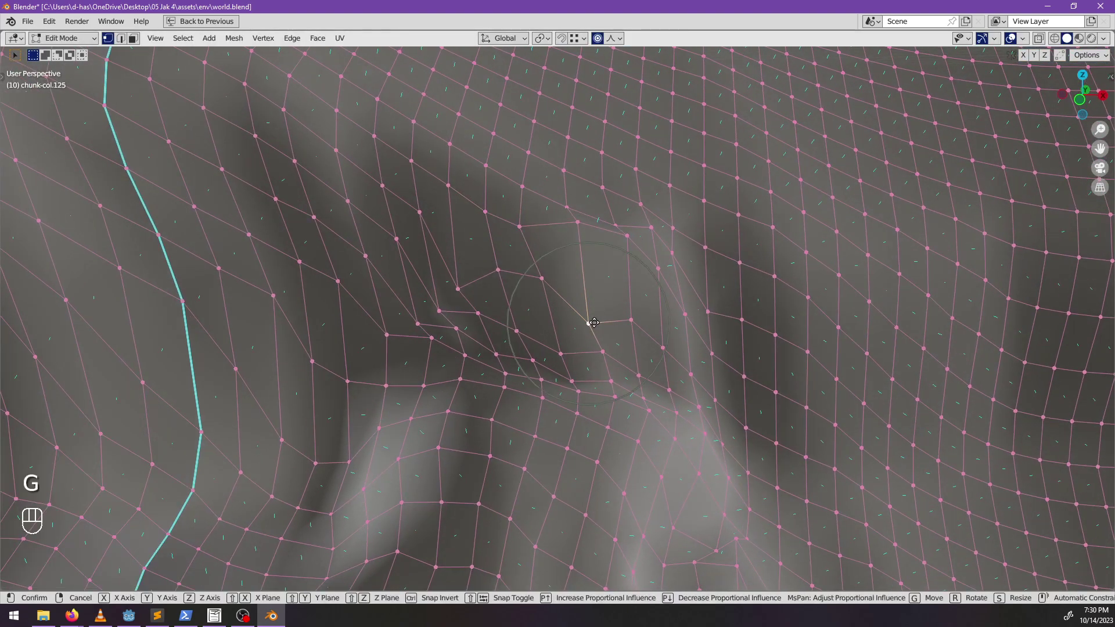
key(g)
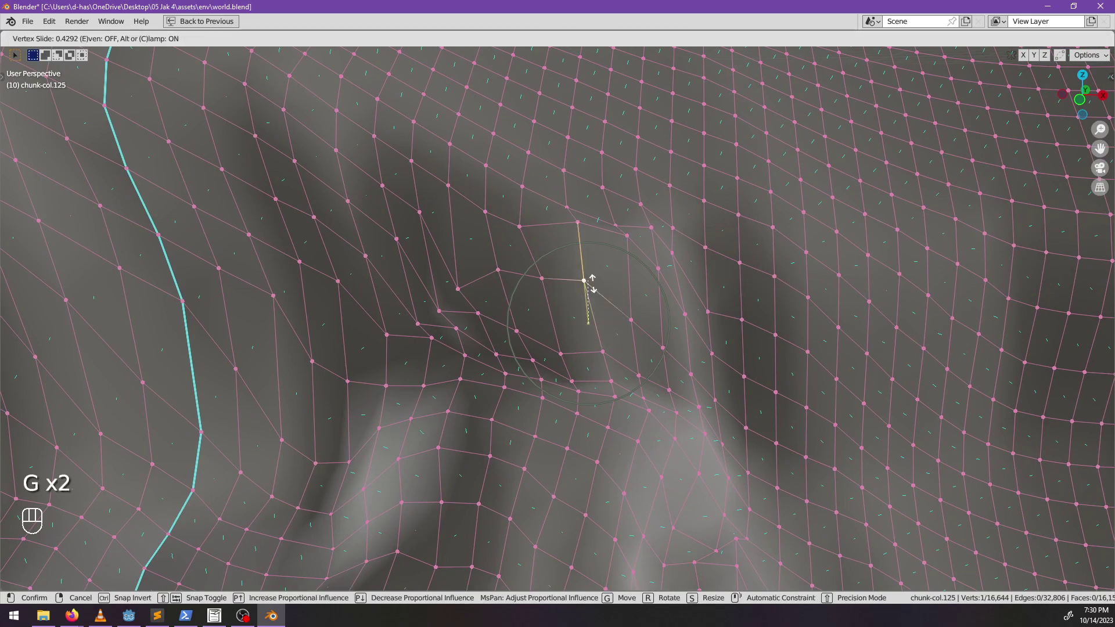
click(593, 283)
- Slide the next vertex in the hollow by a factor of about 0.405 toward its neighbour, plus further up the slope
middle_drag(630, 319, 488, 306)
key(g)
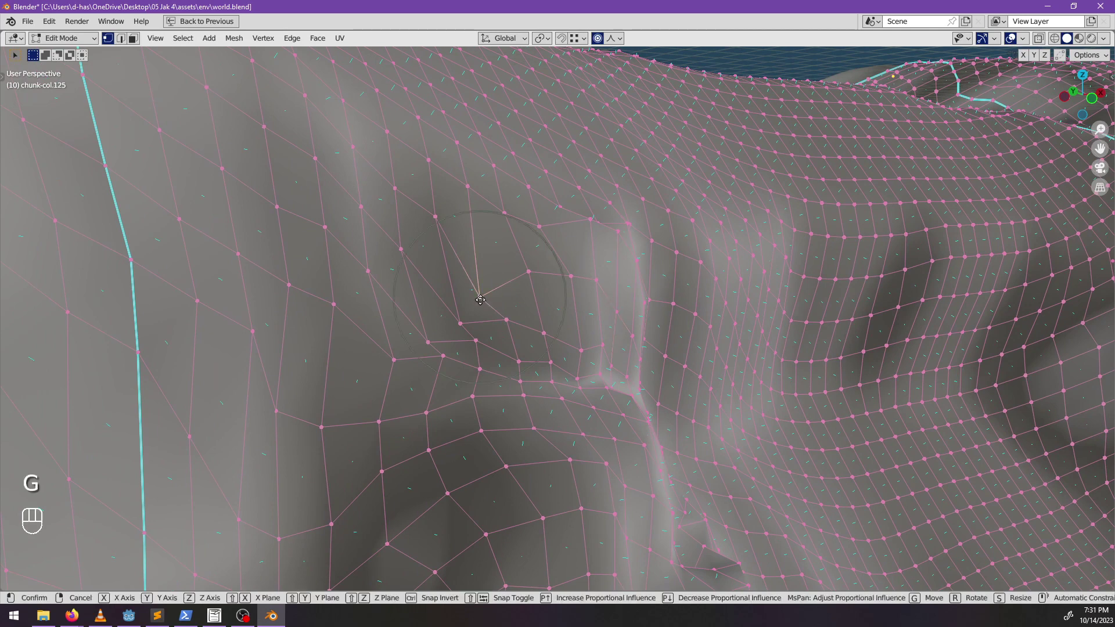
key(g)
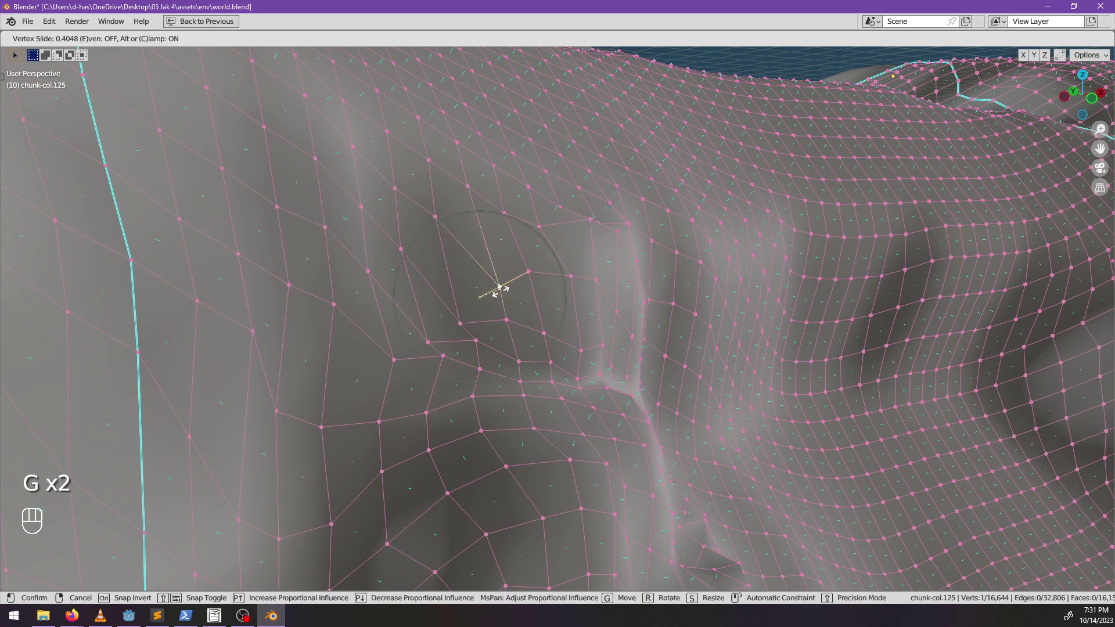
key(g)
click(500, 291)
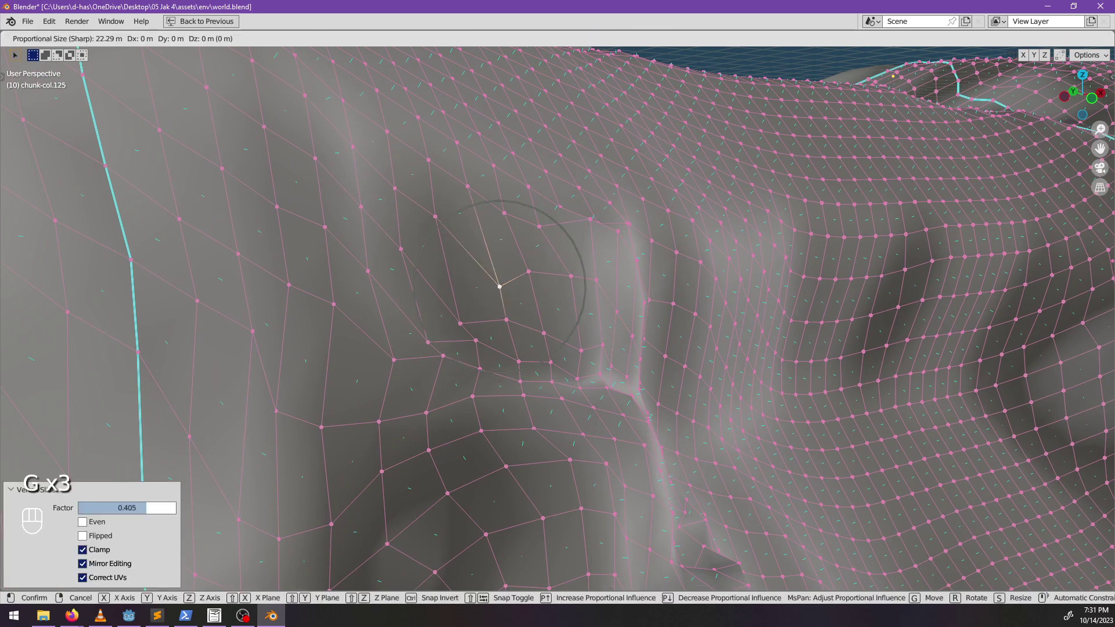
key(g)
click(468, 319)
- Slide the next two vertices down the hollow's side up their edges by factors of about 0.315 and 0.215
key(g)
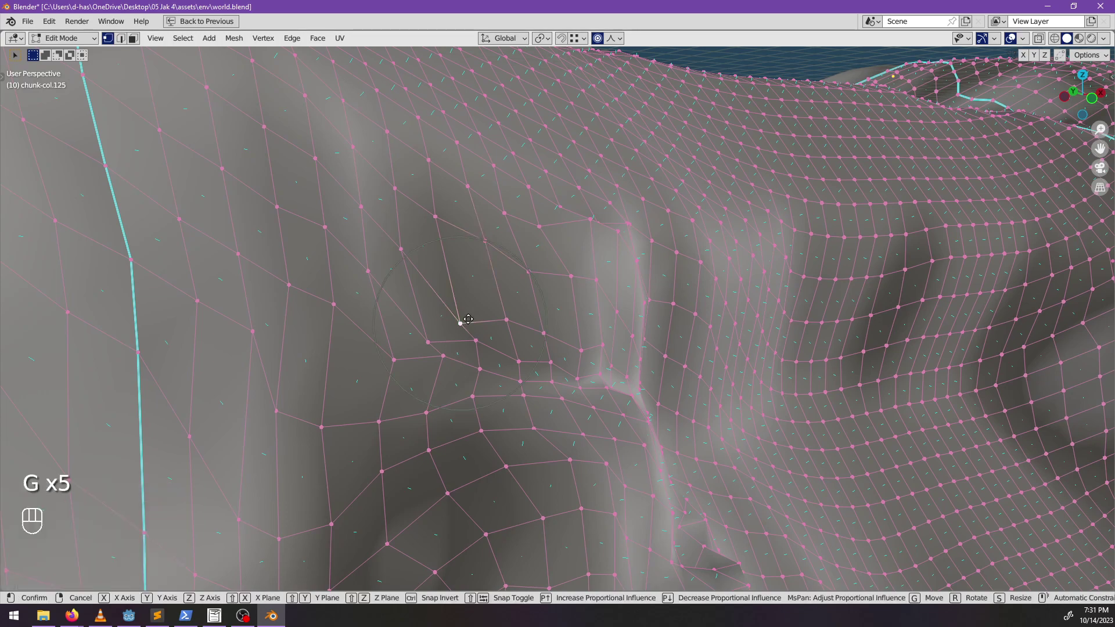
key(g)
click(455, 286)
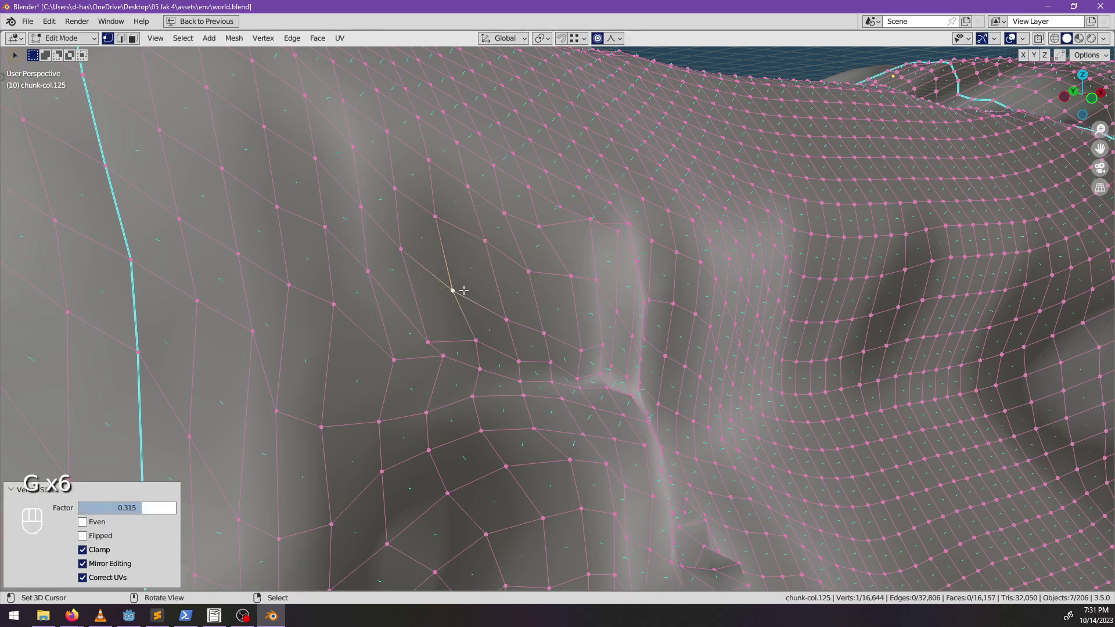
middle_drag(456, 288, 427, 297)
click(416, 324)
key(g)
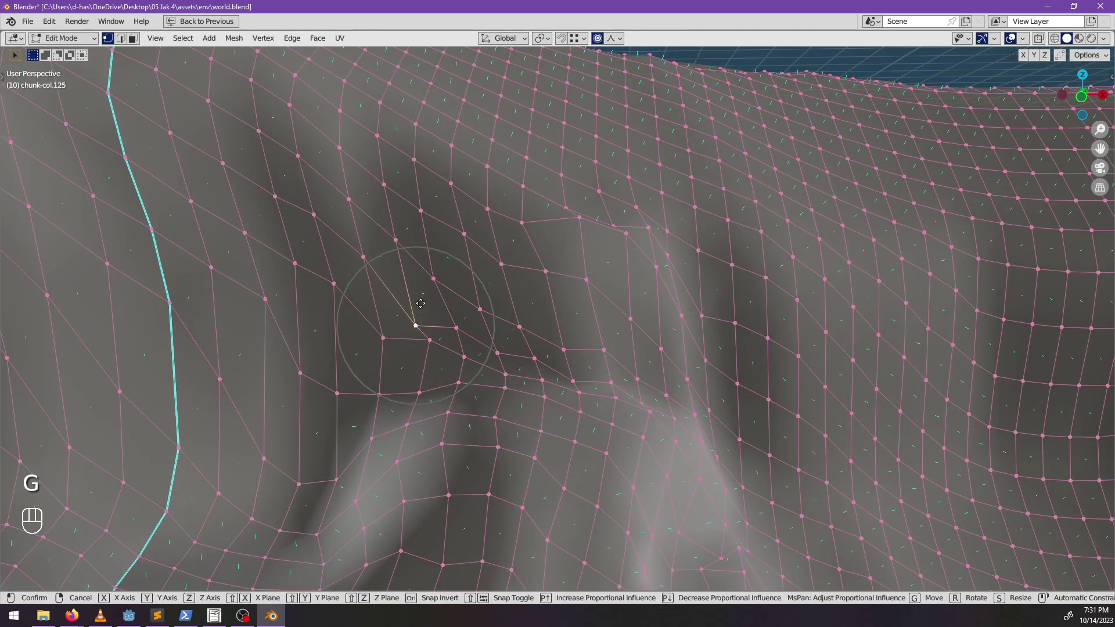
key(g)
click(422, 303)
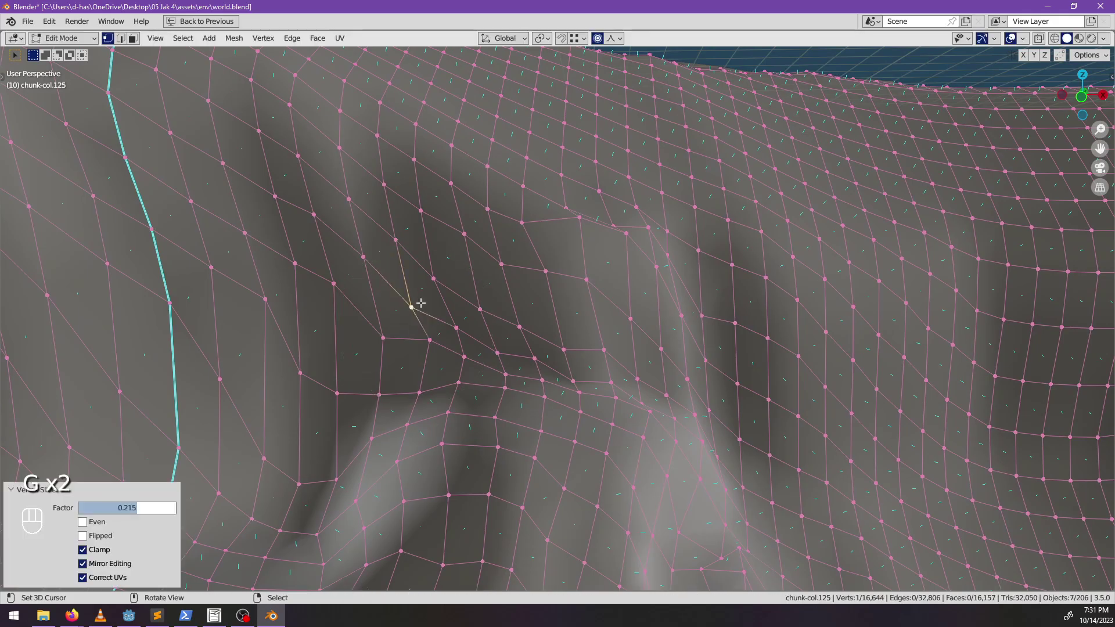
- Deselect all vertices and all terrain chunks and return to Object Mode
scroll(540, 333, down, 2)
middle_drag(540, 333, 495, 367)
key(alt+a)
key(Tab)
key(alt+a)
key(Tab)
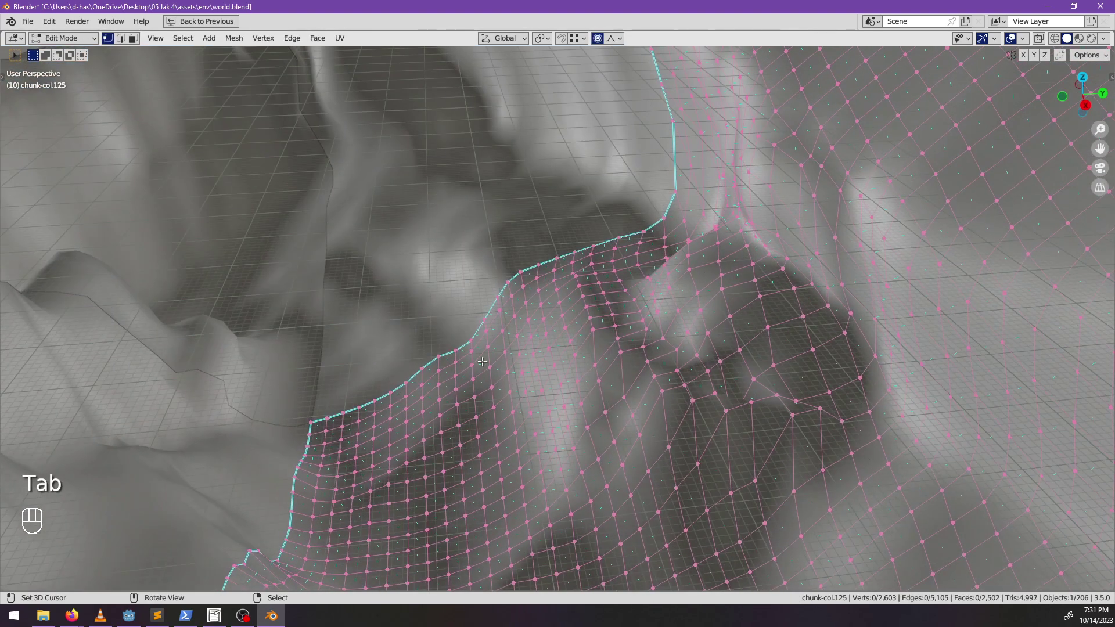
key(Tab)
- Select the four adjoining terrain chunks around the arena ridge and open them together in Edit Mode
middle_drag(483, 350, 517, 356)
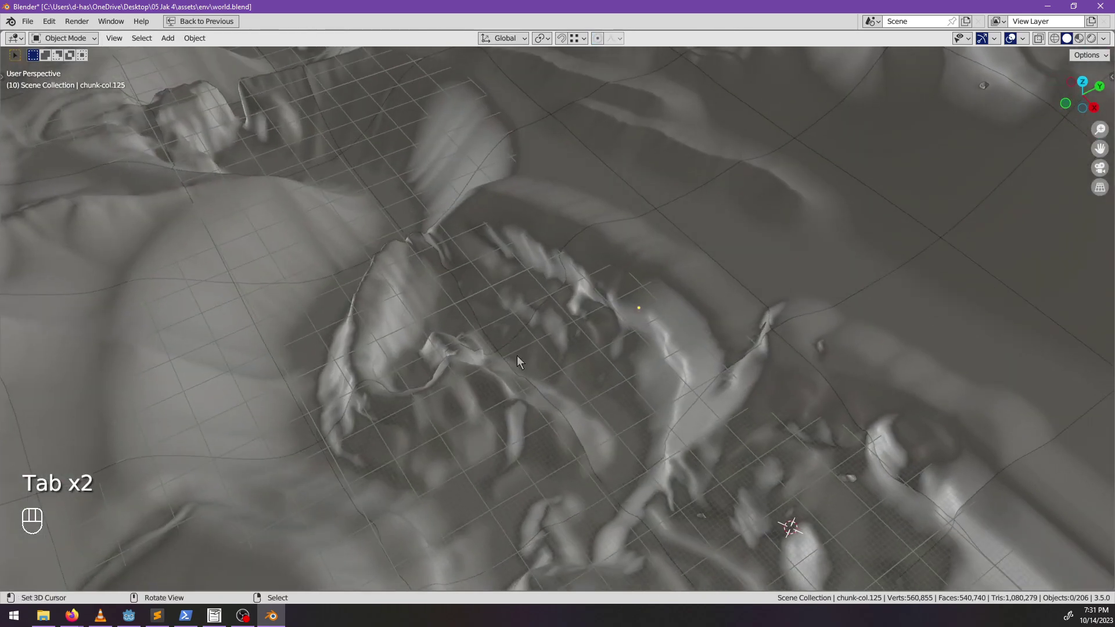
shift+click(475, 390)
shift+click(574, 364)
scroll(581, 367, up, 5)
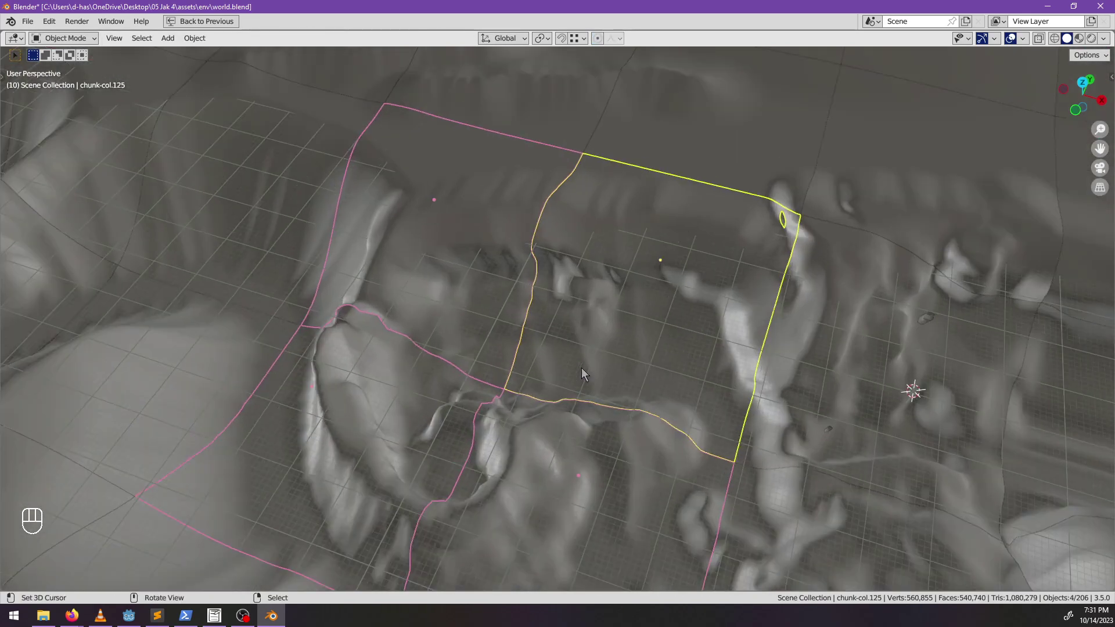
key(Tab)
- Circle-select a patch of slope vertices across the chunk boundary and scale it to 0.5 along global Z
mouse_move(577, 378)
middle_down()
mouse_move(495, 315)
mouse_move(369, 333)
middle_up()
key(alt+a)
key(c)
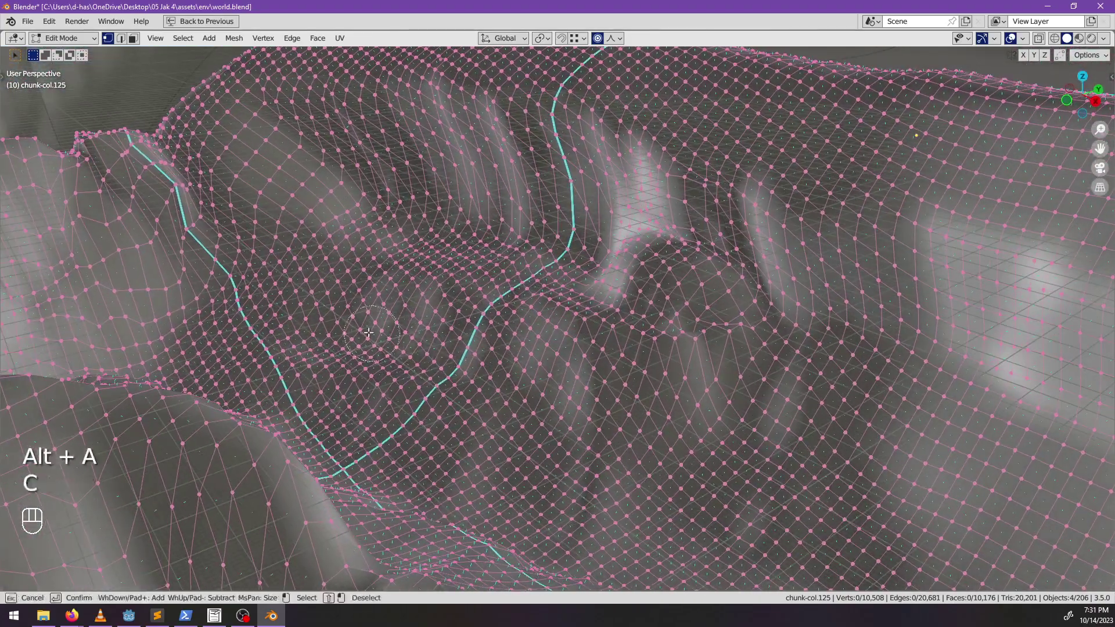
mouse_move(361, 360)
mouse_down()
mouse_move(511, 395)
mouse_move(372, 348)
mouse_move(459, 378)
mouse_move(380, 371)
mouse_move(488, 411)
mouse_move(375, 387)
mouse_up()
key(Escape)
mouse_move(528, 441)
middle_down()
mouse_move(468, 408)
mouse_move(526, 411)
middle_up()
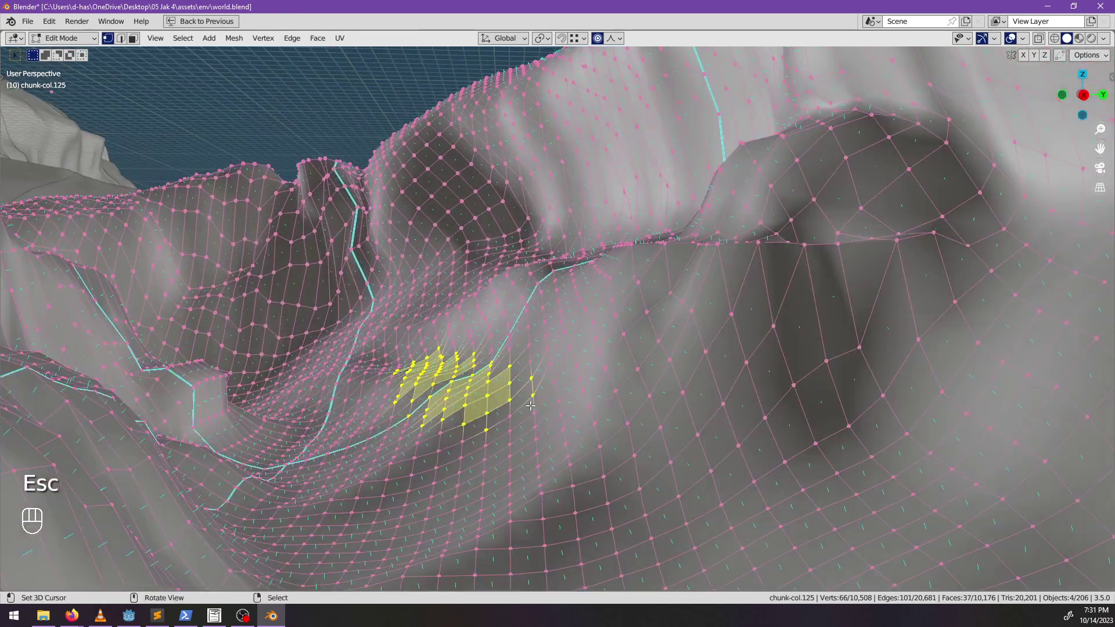
key(s)
key(z)
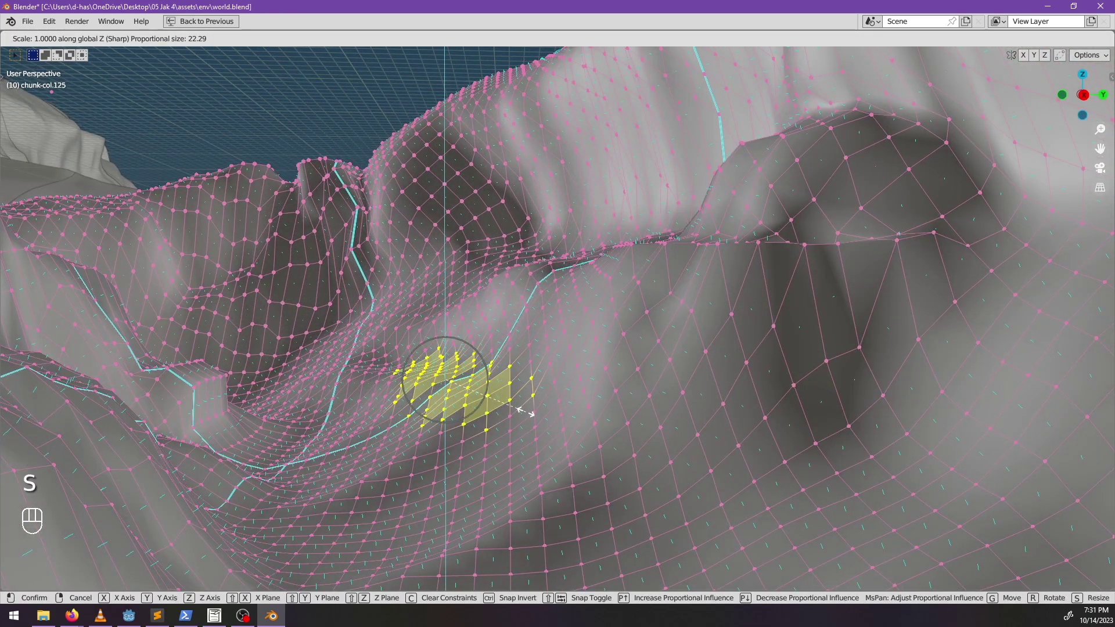
text(.5)
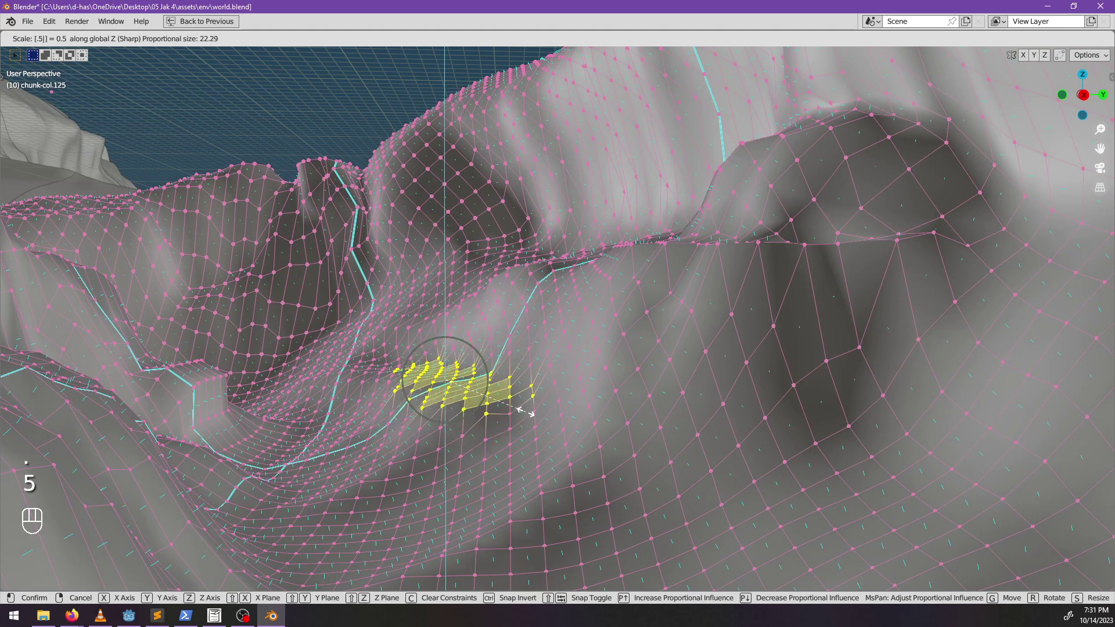
key(Return)
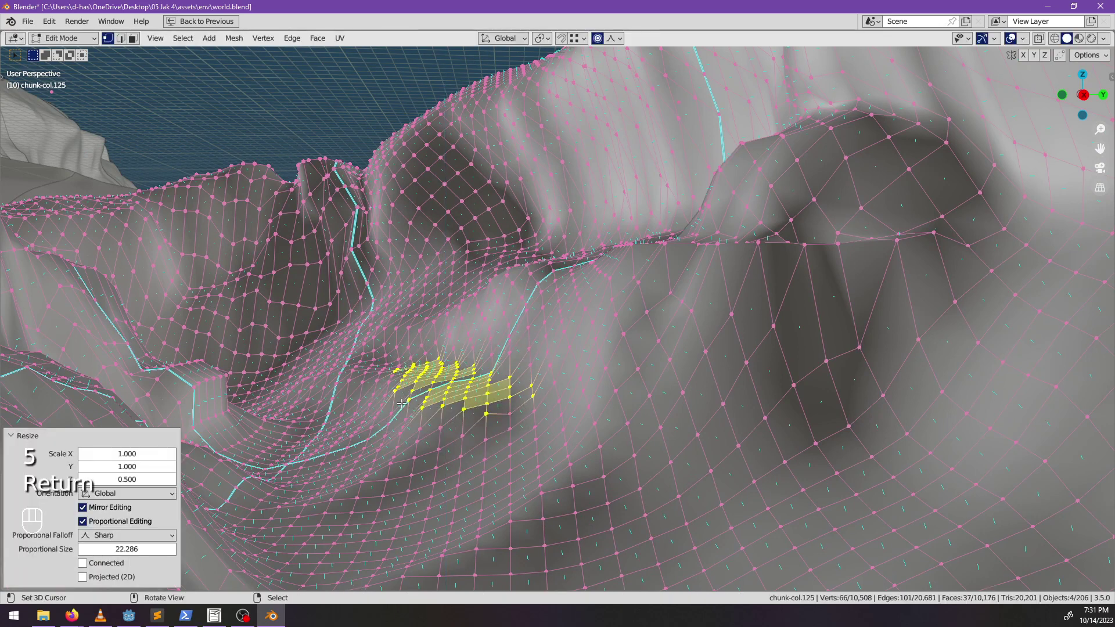
- Circle-select a short run of slope vertices next to the flattened patch and scale it to 0.2 along global Z
key(alt+a)
key(c)
drag(388, 392, 459, 434)
key(Escape)
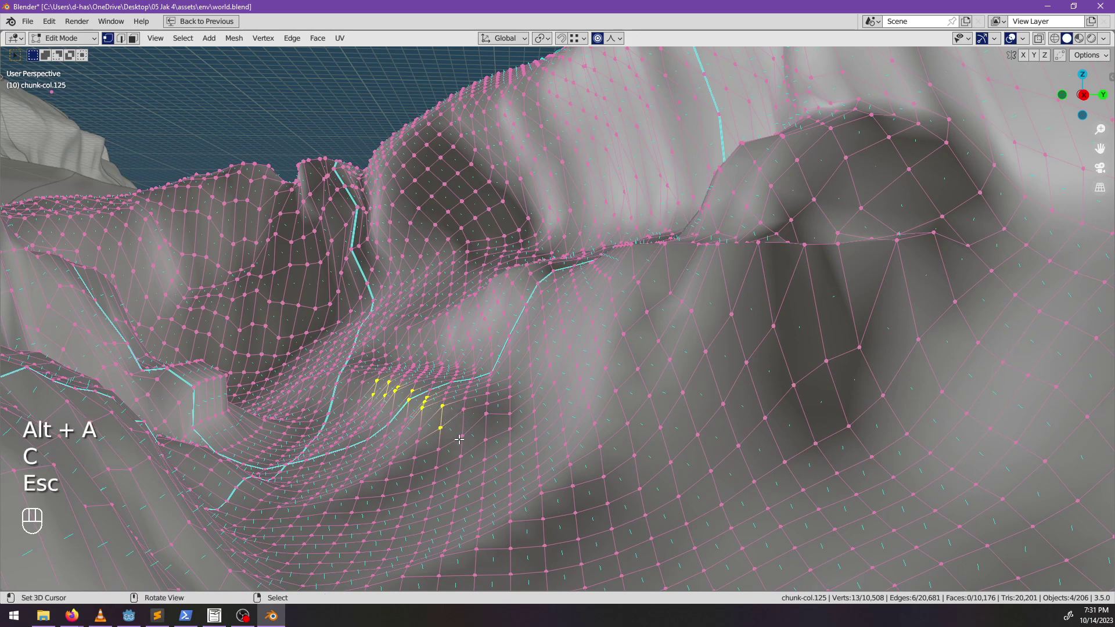
mouse_move(459, 442)
middle_down()
mouse_move(447, 444)
mouse_move(498, 434)
middle_up()
key(s)
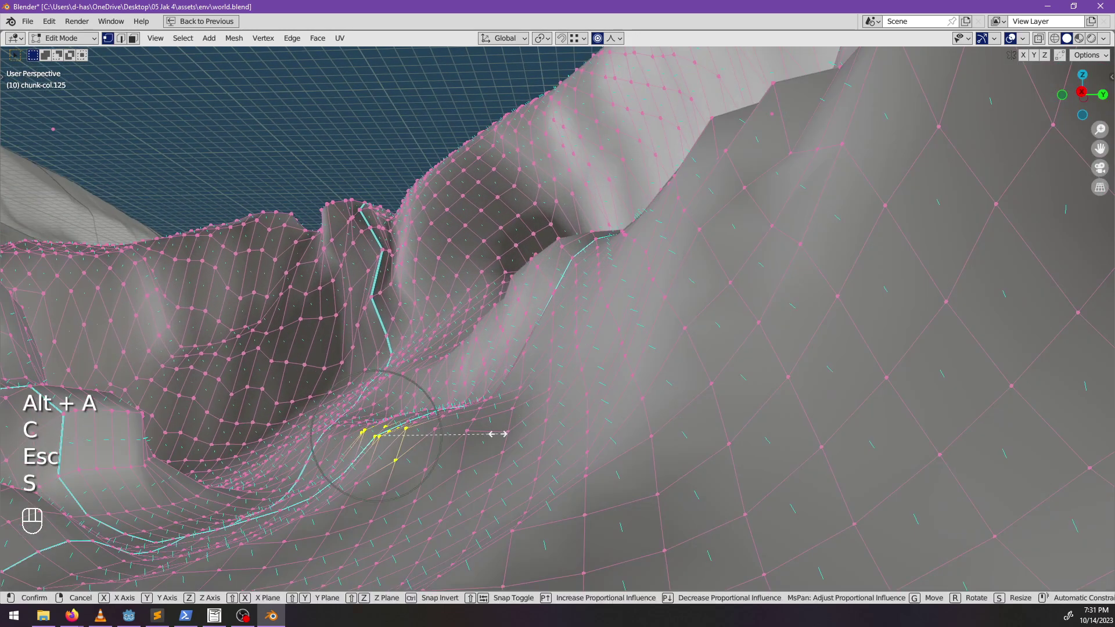
text(z.2)
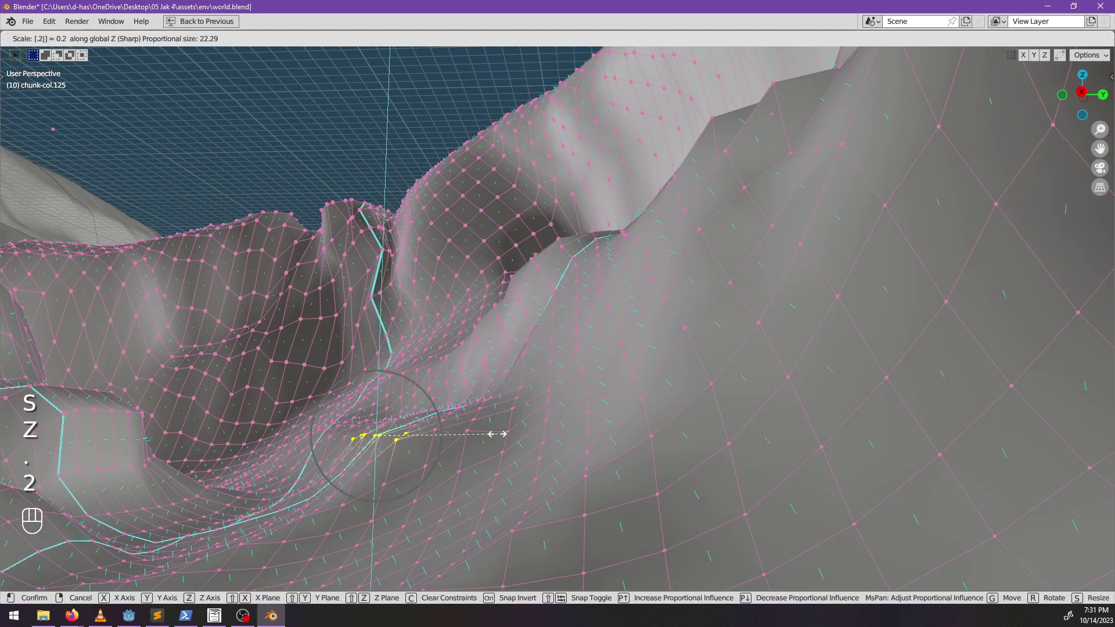
key(Return)
- Raise the flattened run of vertices about 3.7 m along global Z with proportional editing, and clear the selection
key(g)
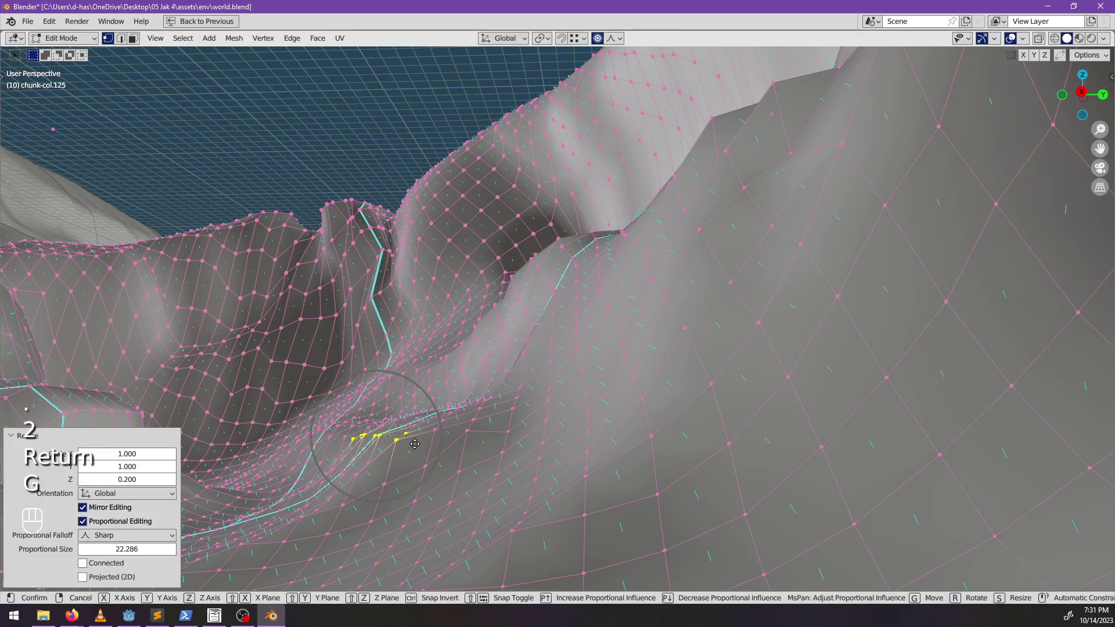
key(z)
click(414, 427)
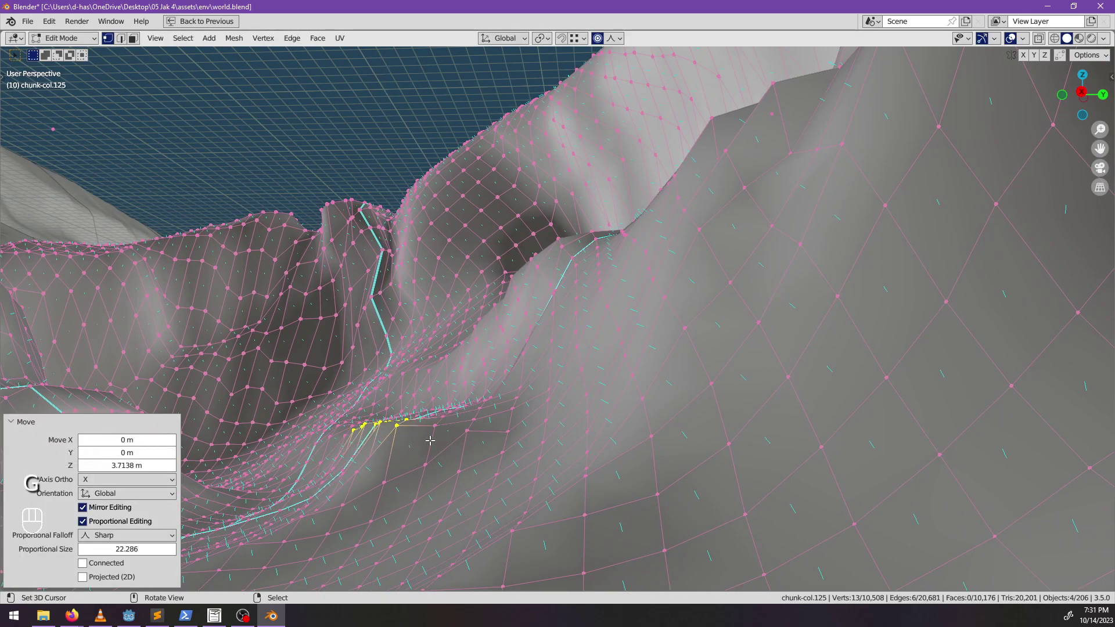
middle_drag(414, 427, 503, 463)
scroll(414, 427, up, 4)
scroll(414, 427, down, 5)
middle_drag(546, 431, 669, 446)
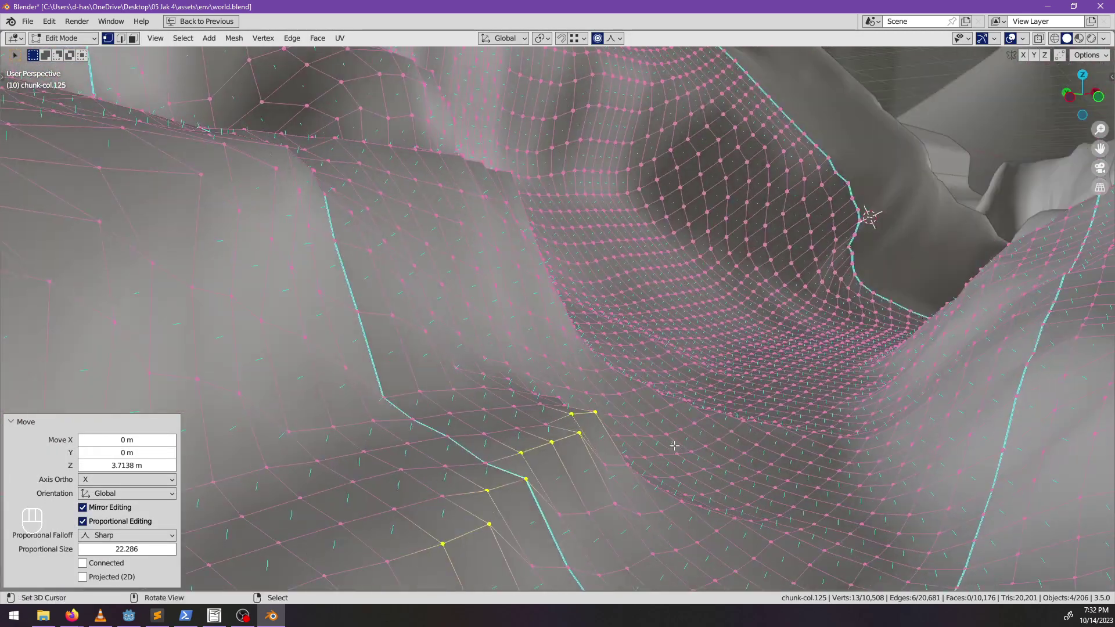
middle_drag(559, 435, 527, 383)
key(alt+a)
shift+middle_drag(596, 437, 585, 335)
scroll(584, 378, up, 2)
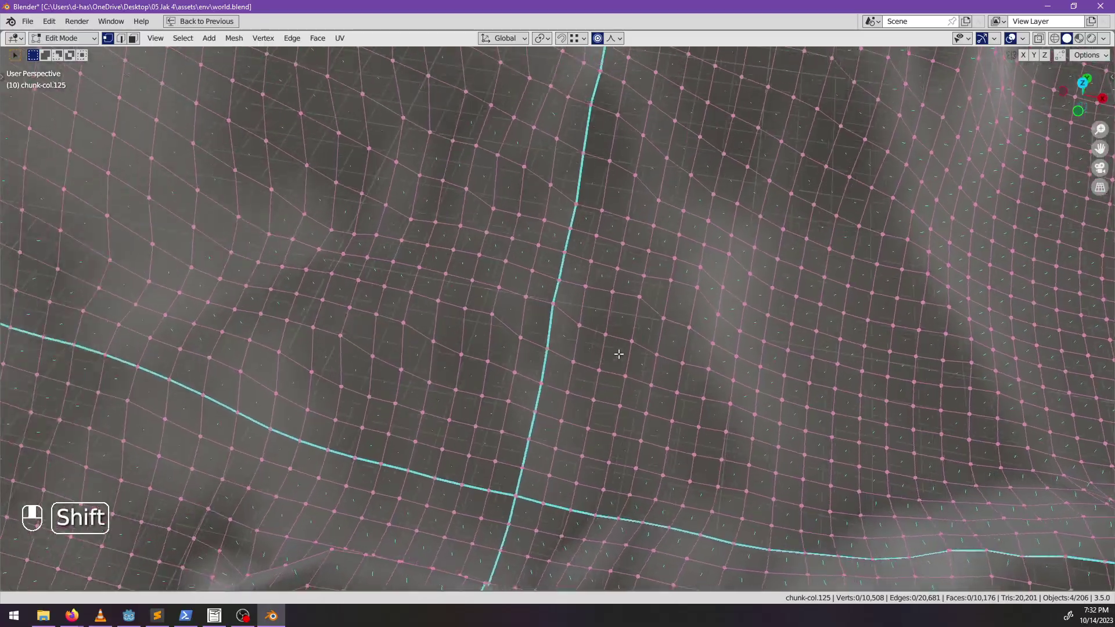
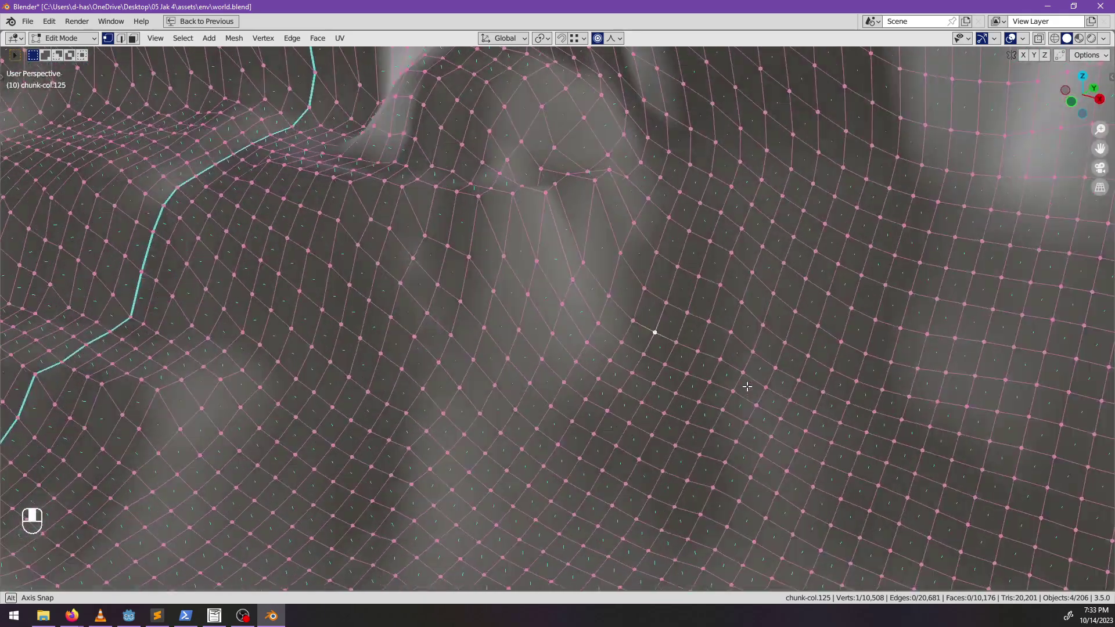
- Raise the selected vertex on the slope below the hollow along global Z to the ledge's rim, and deselect it
middle_drag(746, 387, 733, 371)
shift+middle_drag(633, 327, 645, 395)
scroll(523, 220, up, 2)
middle_drag(525, 212, 539, 278)
scroll(720, 433, down, 2)
middle_drag(677, 431, 597, 297)
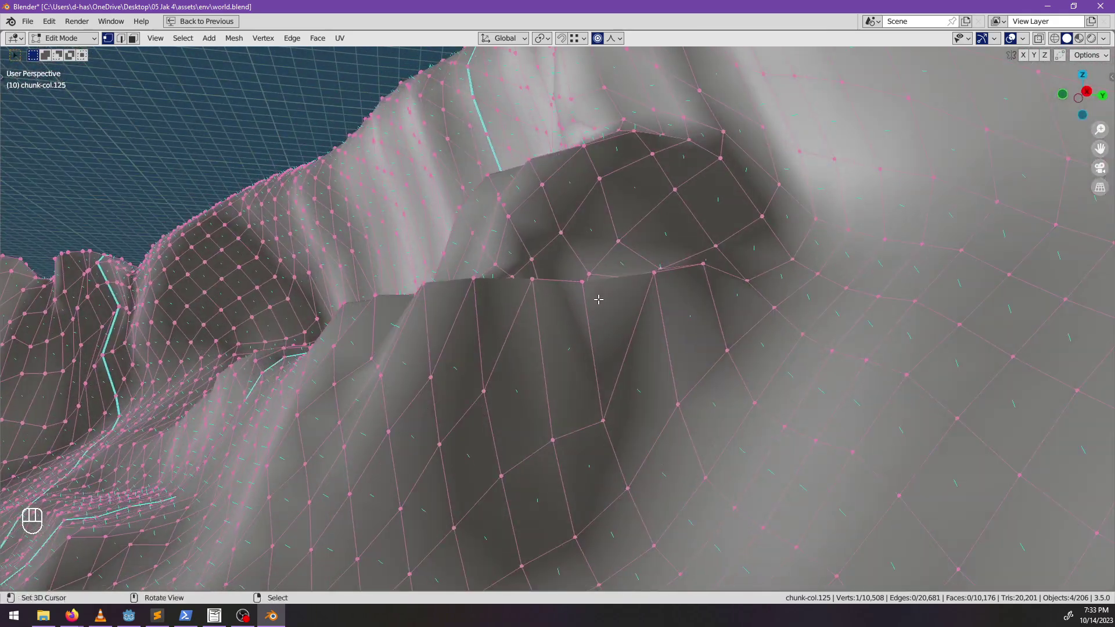
key(g)
key(z)
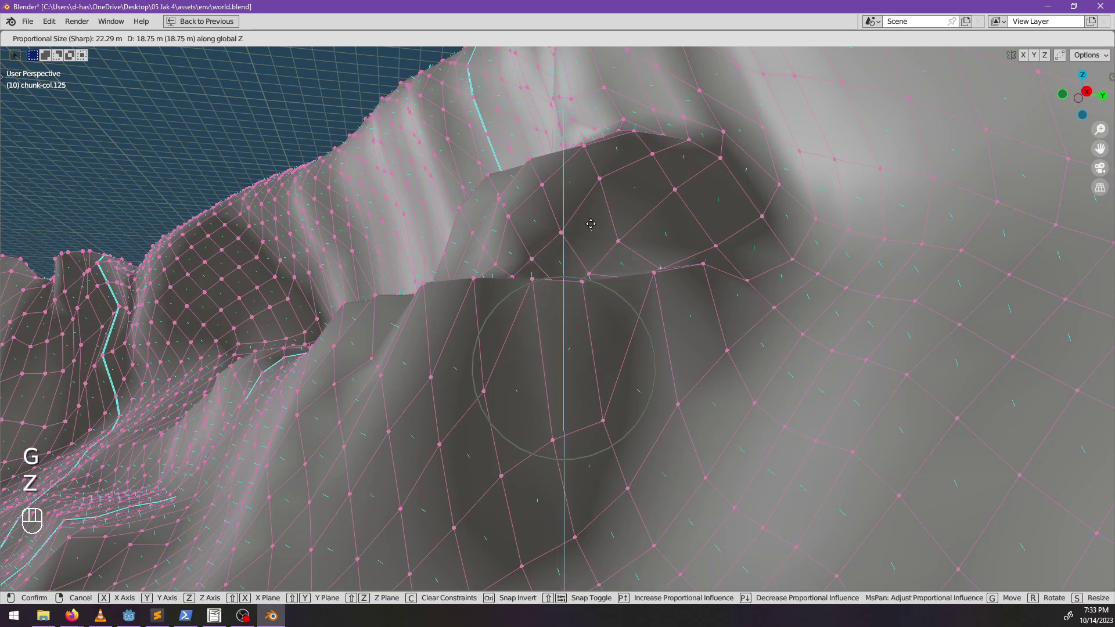
click(594, 250)
middle_drag(594, 249, 624, 315)
scroll(651, 310, down, 3)
key(alt+a)
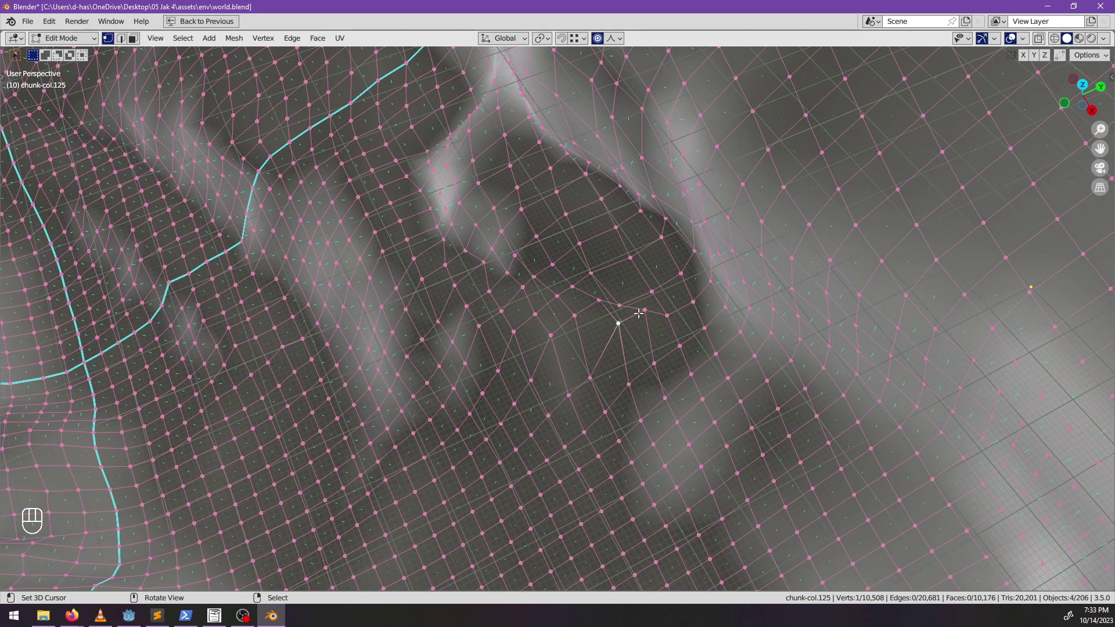
- Reposition two neighbouring vertices on the ledge's rim with proportional editing to even out the crowded faces, and clear the selection
click(643, 311)
key(g)
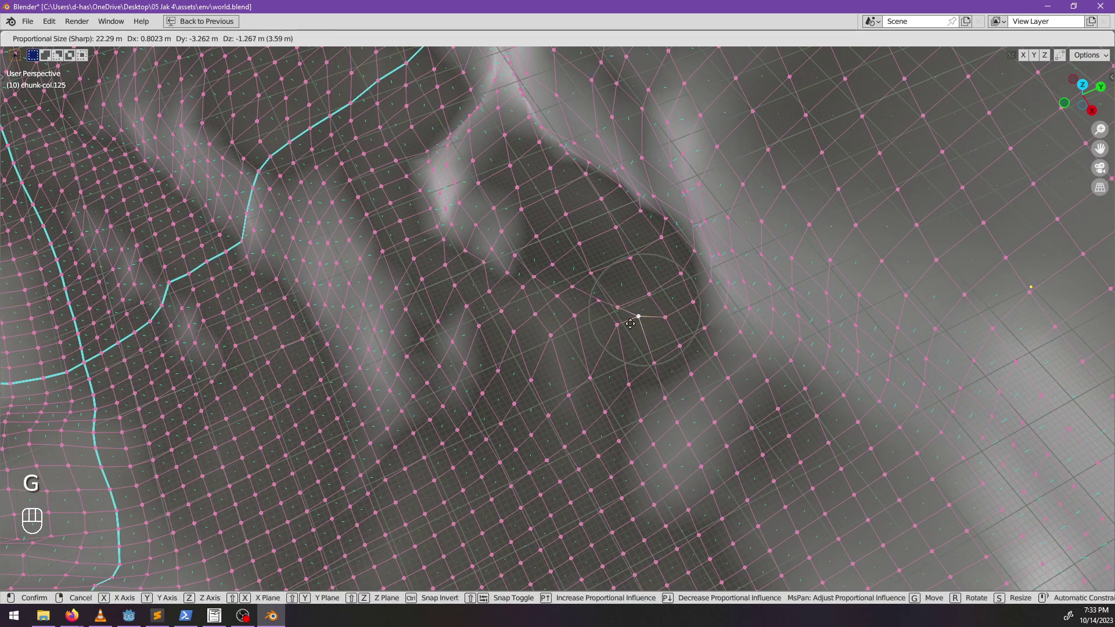
click(620, 311)
key(g)
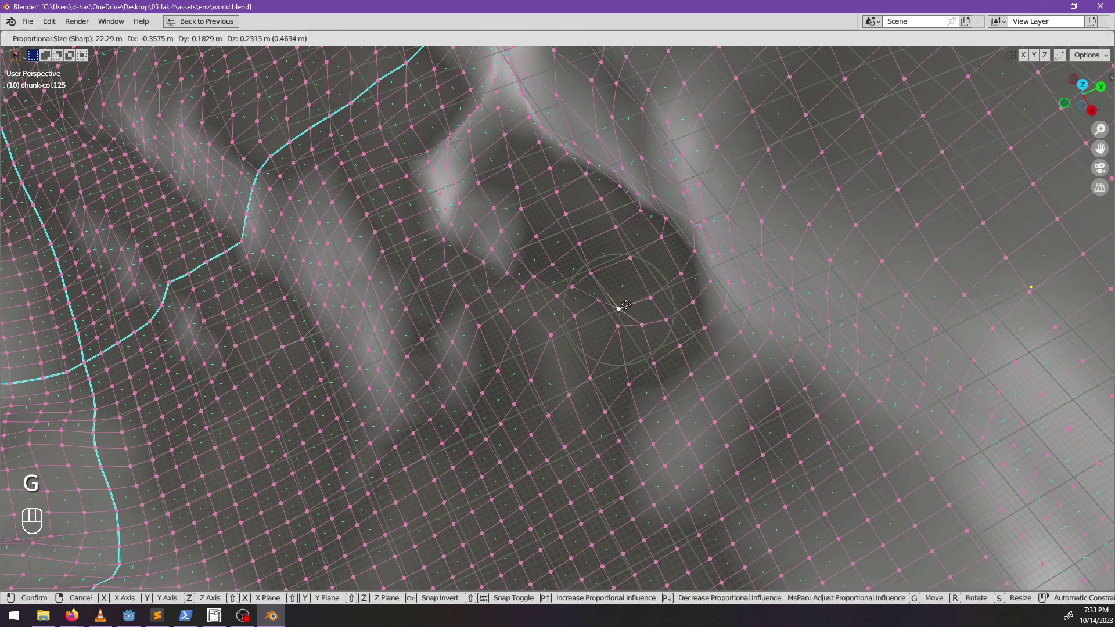
click(626, 305)
middle_drag(619, 302, 627, 342)
key(alt+a)
- Knife-cut a straight edge between two neighbouring vertices along the ledge's rim, and clear the selection
key(k)
click(585, 301)
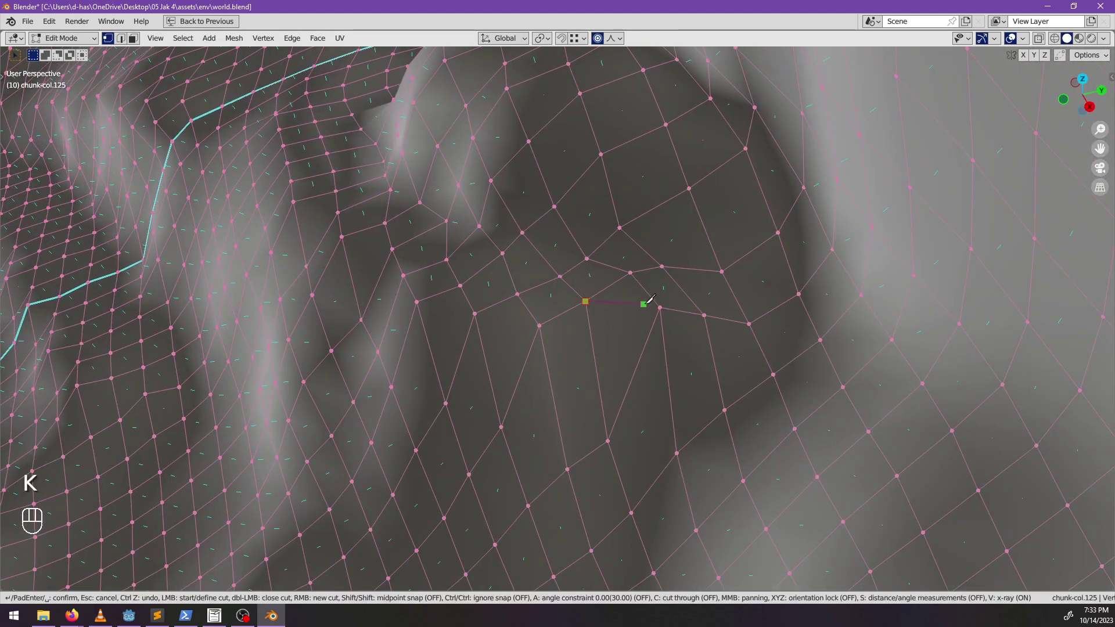
click(660, 306)
key(Return)
key(alt+a)
- Knife-cut a continuous edge through the next three vertices along the ledge's rim, heading toward the chunk boundary
middle_drag(563, 369, 565, 370)
key(k)
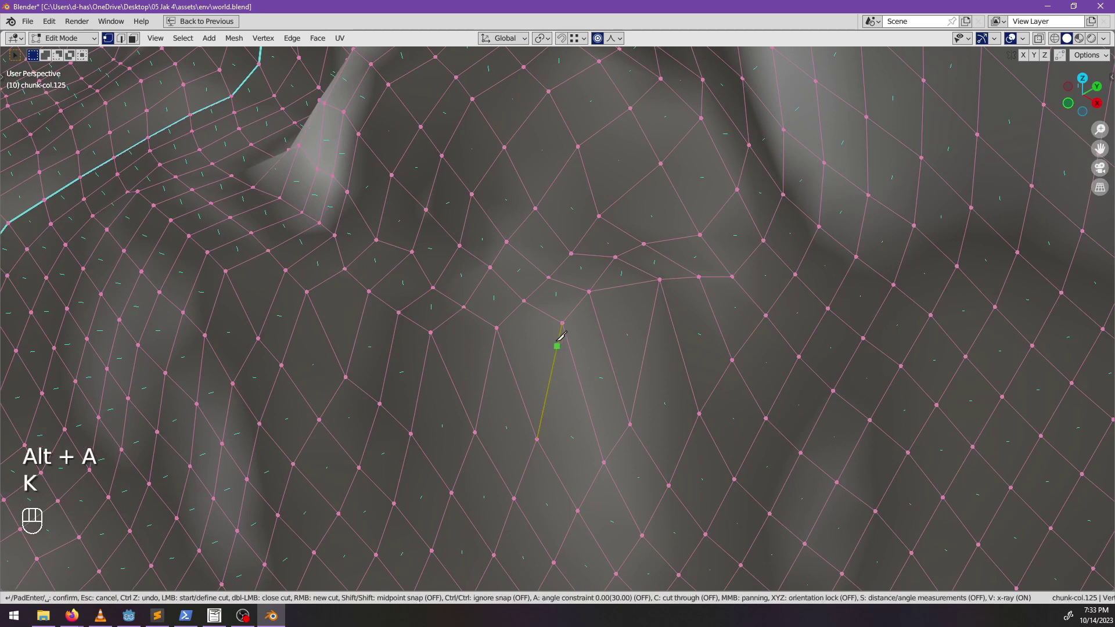
click(562, 323)
click(497, 327)
click(430, 333)
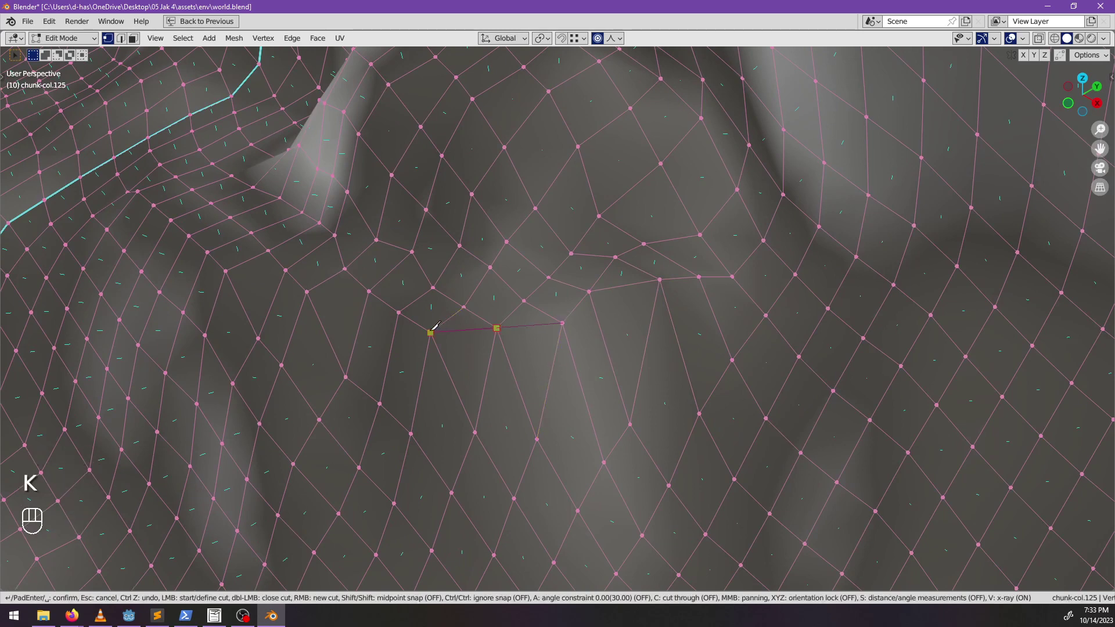
shift+middle_drag(460, 349, 568, 361)
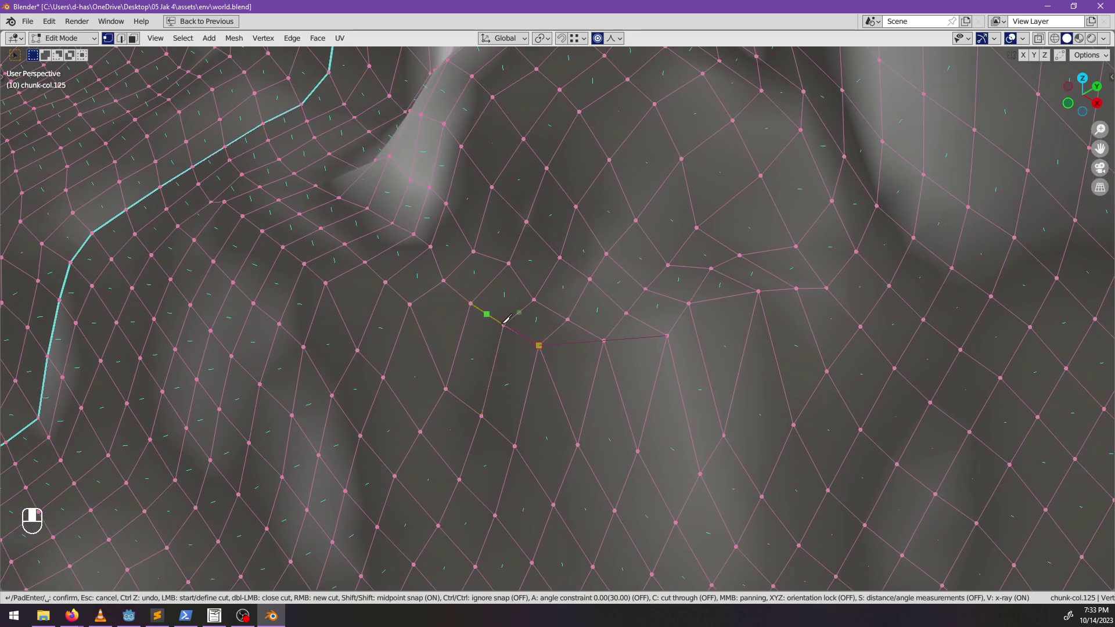
- Knife-cut straight across two faces below the rocky outcrop, joining three neighbouring vertices of the zigzag edge line
key(Return)
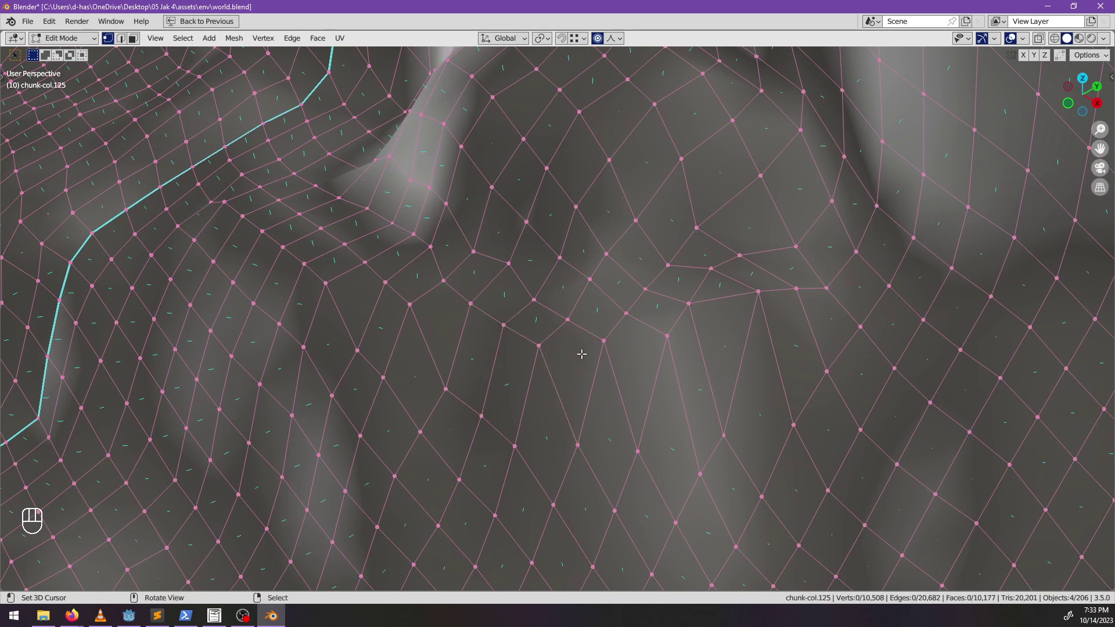
key(k)
click(667, 336)
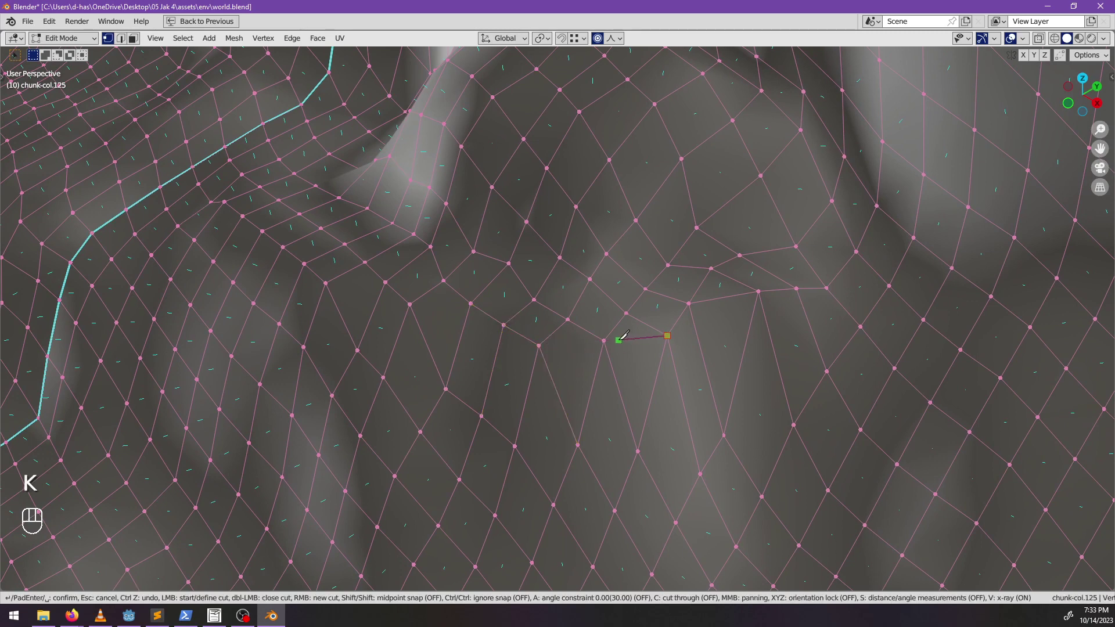
click(539, 345)
key(Return)
- Knife-cut further edges between the four vertices that continue the zigzag line towards the marked chunk seam, and clear the selection
mouse_move(591, 368)
middle_down()
mouse_move(578, 374)
mouse_move(604, 381)
middle_up()
key(alt+a)
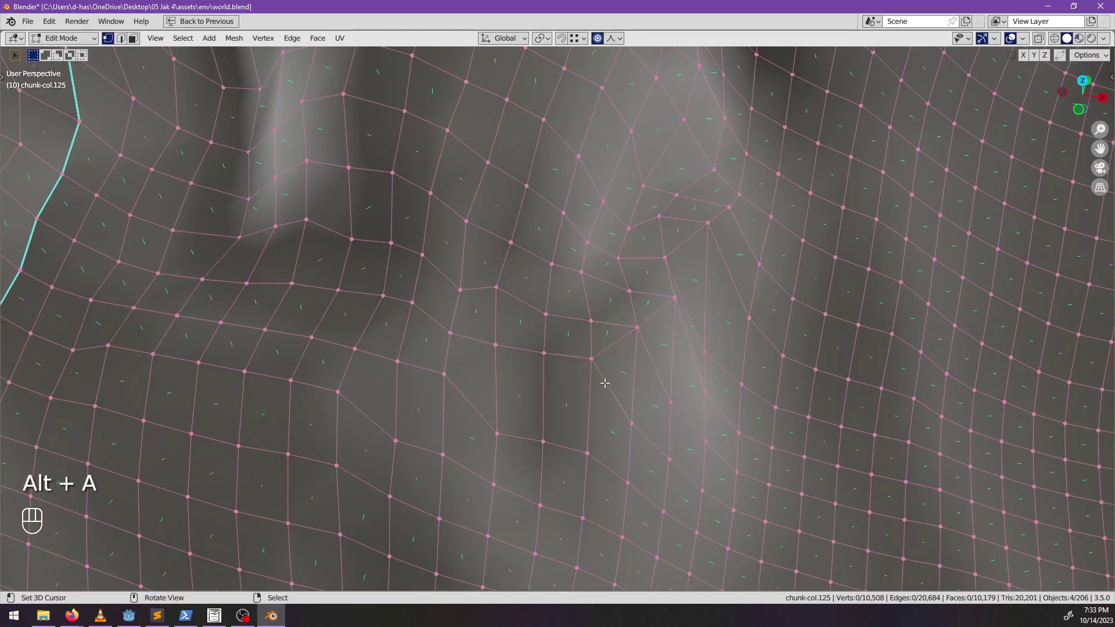
key(k)
click(495, 344)
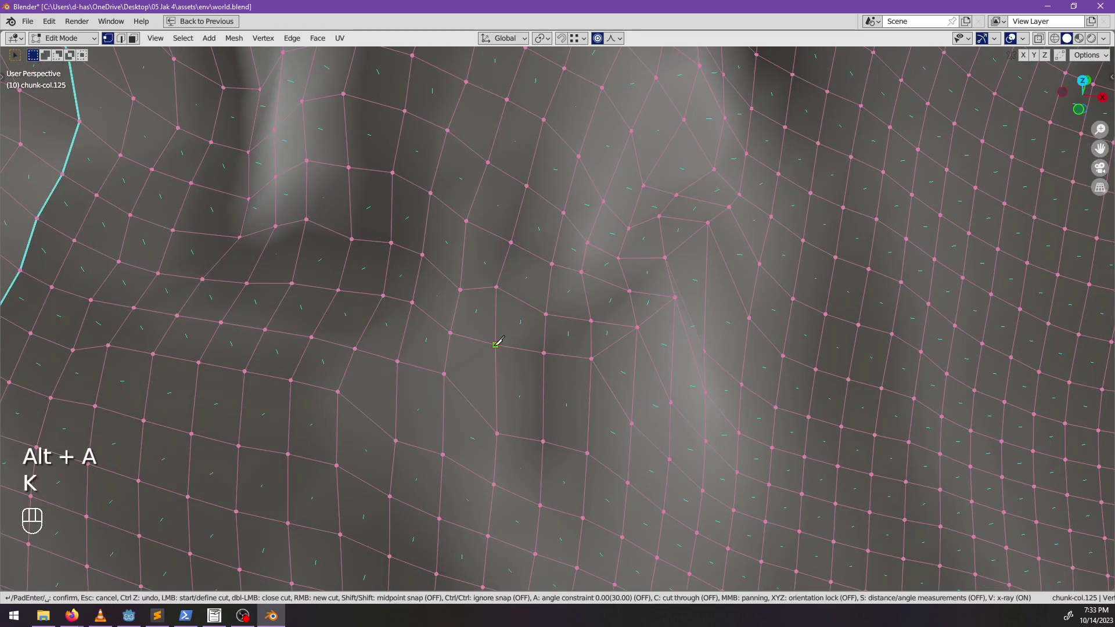
click(444, 374)
click(397, 361)
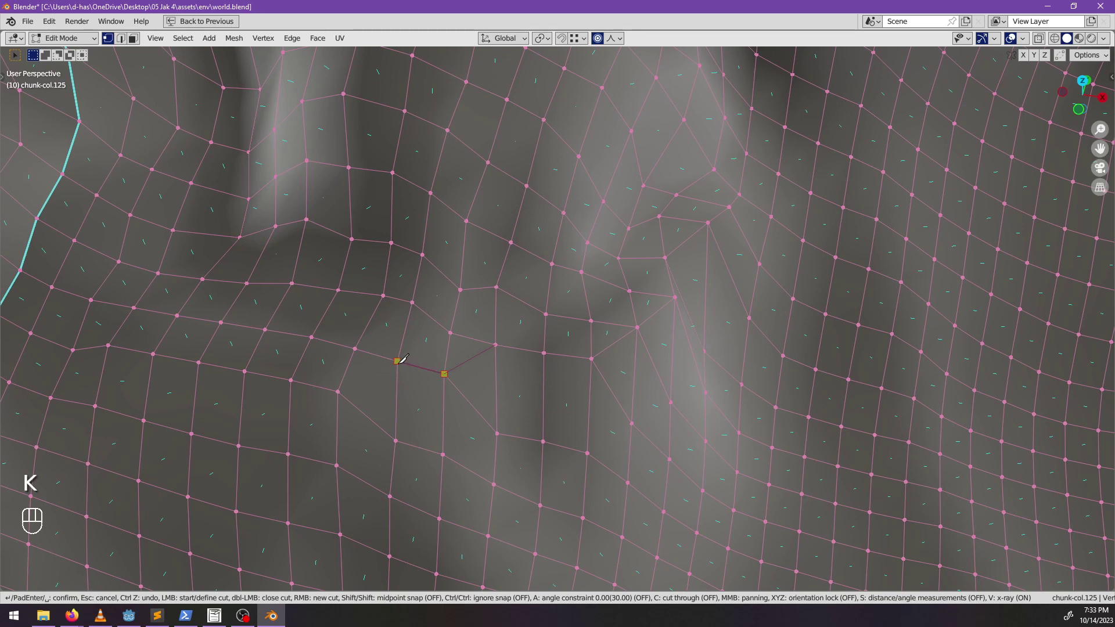
click(338, 389)
shift+middle_drag(349, 389, 487, 378)
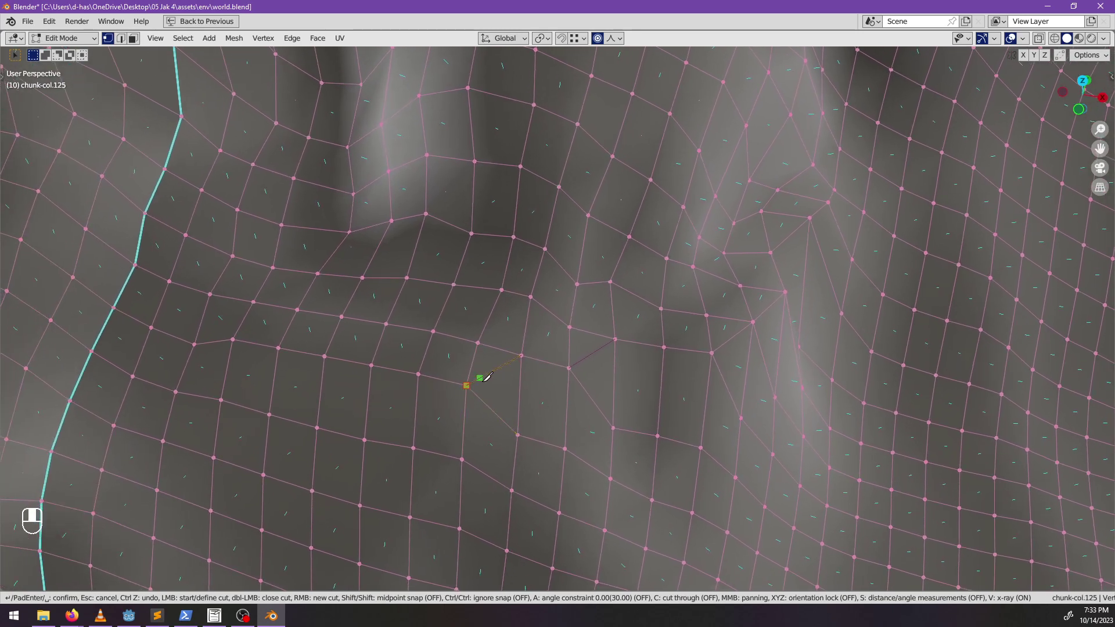
key(alt+a)
- Examine the recut ledge and the surrounding cliffs of chunk-col.125 from several angles and distances
middle_drag(550, 322, 525, 395)
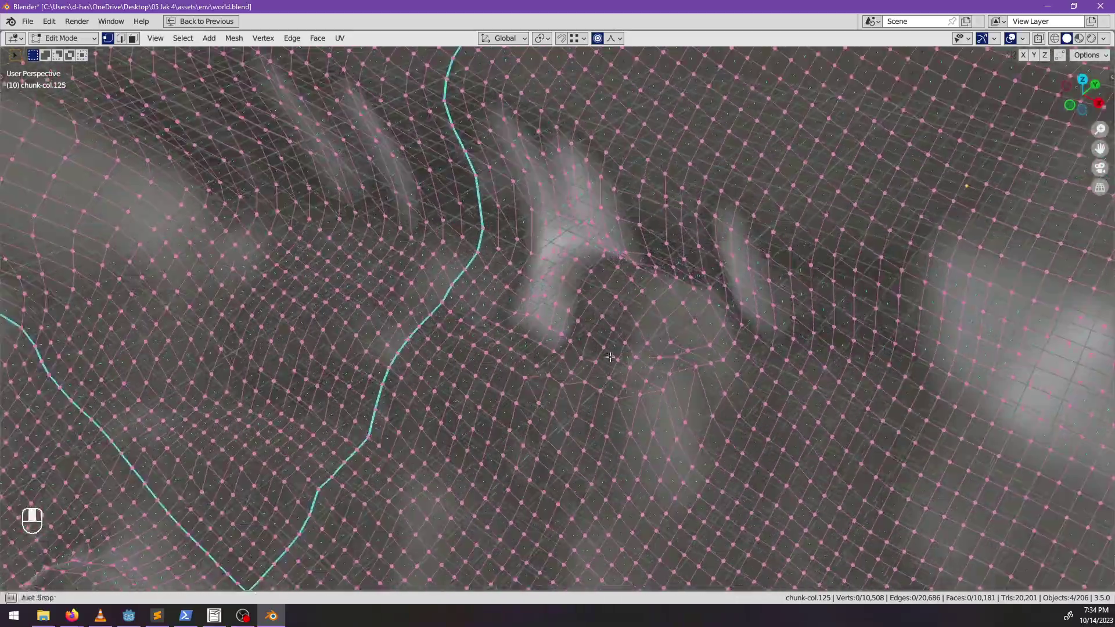
middle_drag(610, 357, 514, 321)
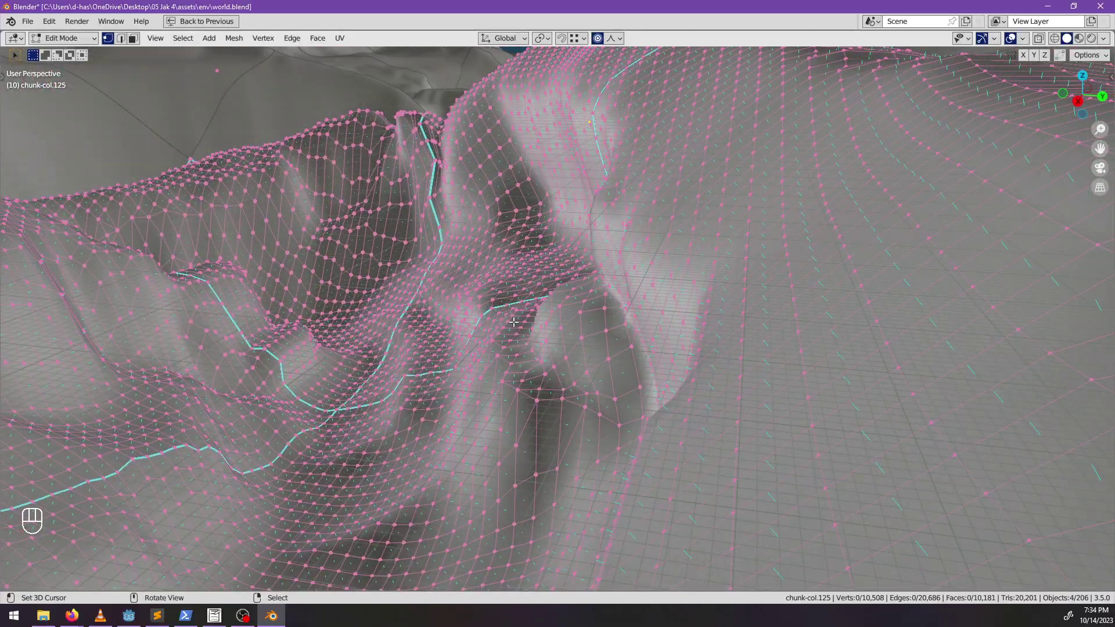
scroll(515, 320, down, 1)
middle_drag(515, 320, 580, 362)
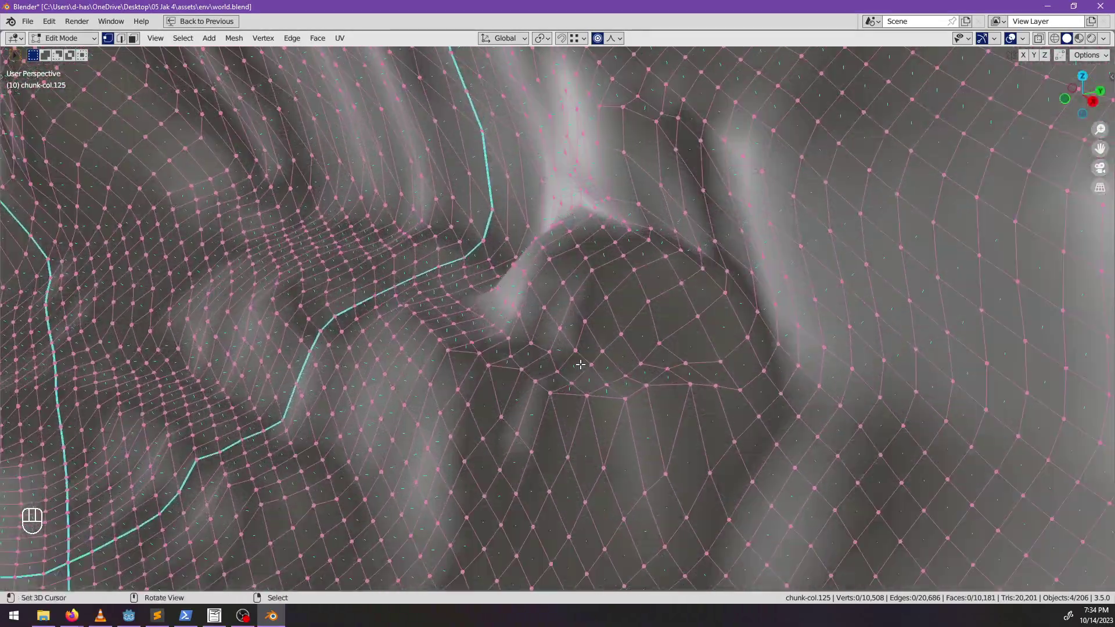
shift+middle_drag(652, 336, 507, 383)
middle_drag(507, 383, 585, 383)
scroll(650, 269, down, 2)
scroll(575, 353, down, 3)
scroll(759, 296, down, 2)
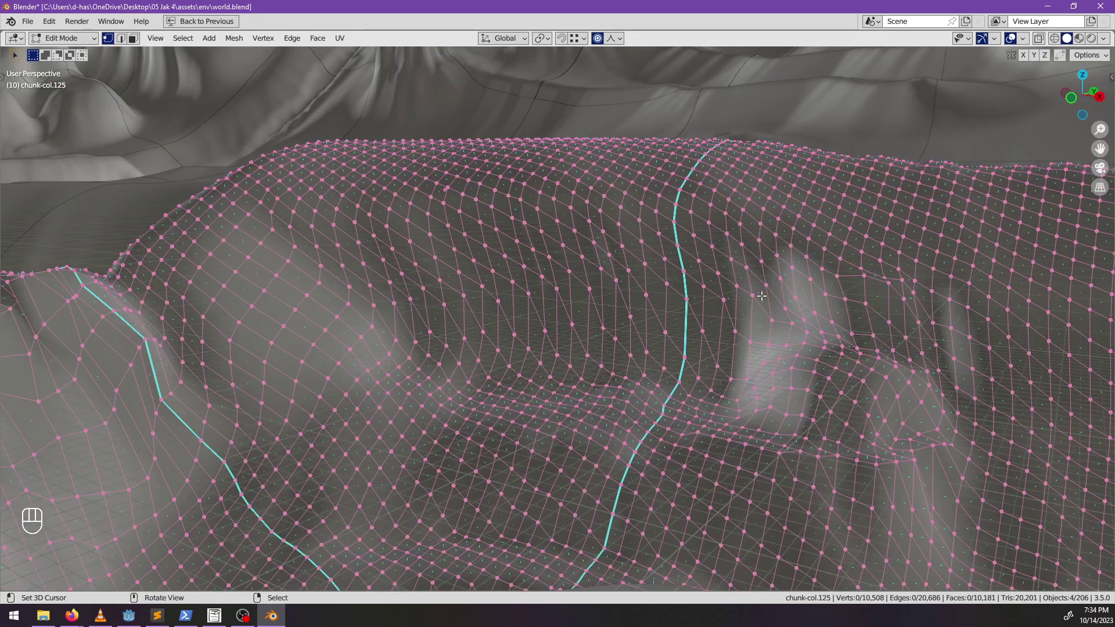
middle_drag(755, 298, 579, 338)
scroll(685, 328, down, 4)
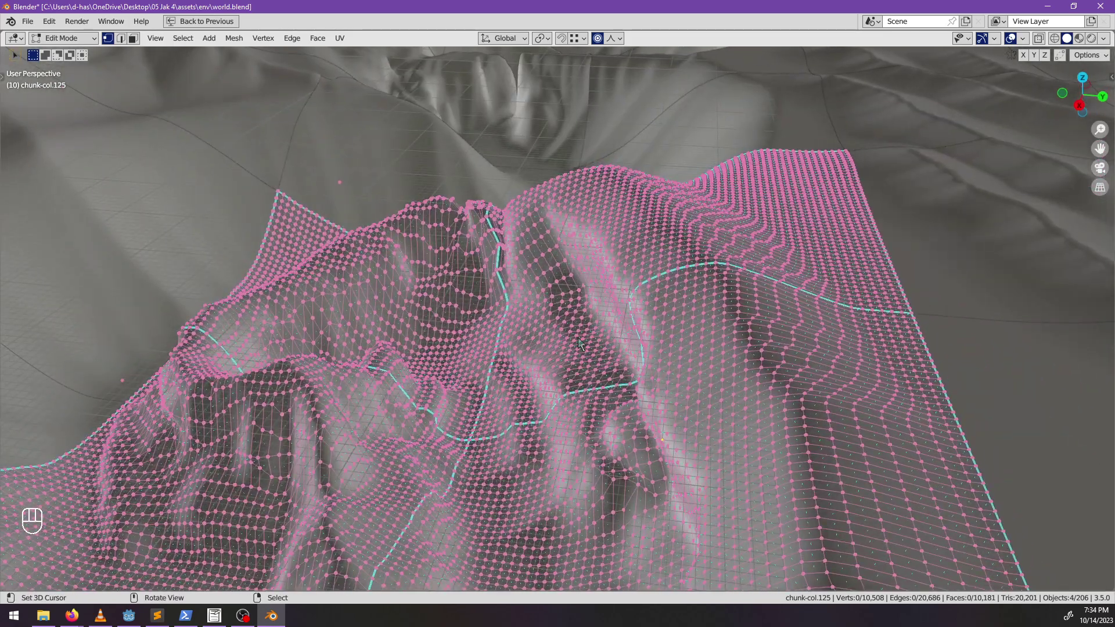
- Leave Edit Mode on chunk-col.125 and deselect all objects
key(Tab)
key(alt+a)
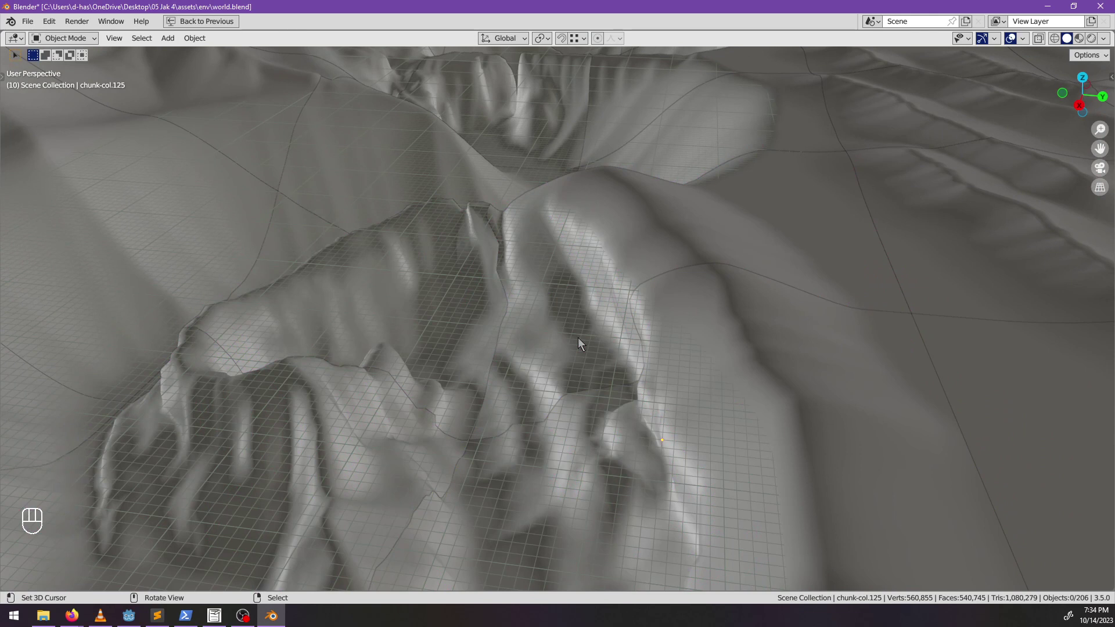
scroll(578, 337, down, 5)
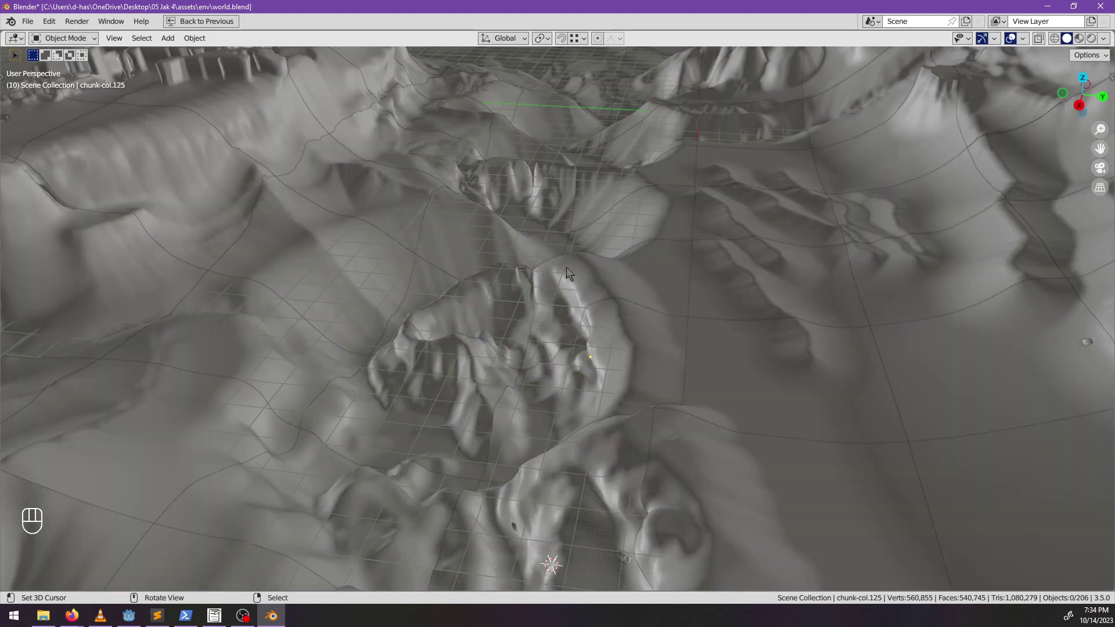
middle_drag(568, 269, 626, 290)
scroll(611, 317, down, 4)
- Unhide all hidden objects, undo that reveal, and restore the full multi-editor layout
key(alt+h)
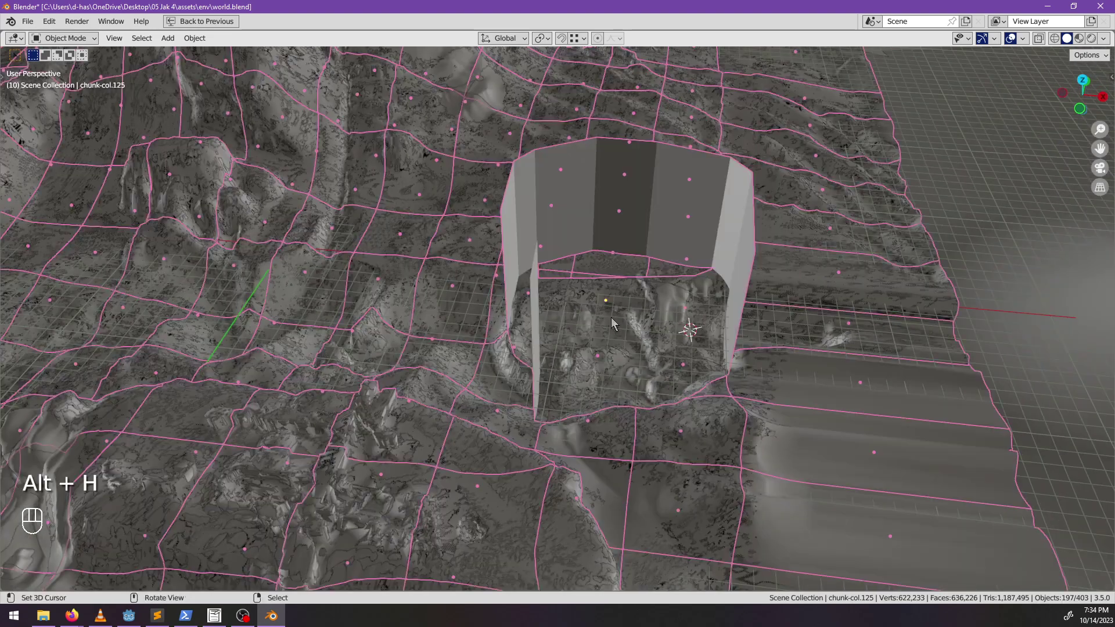
key(alt+a)
key(ctrl+space)
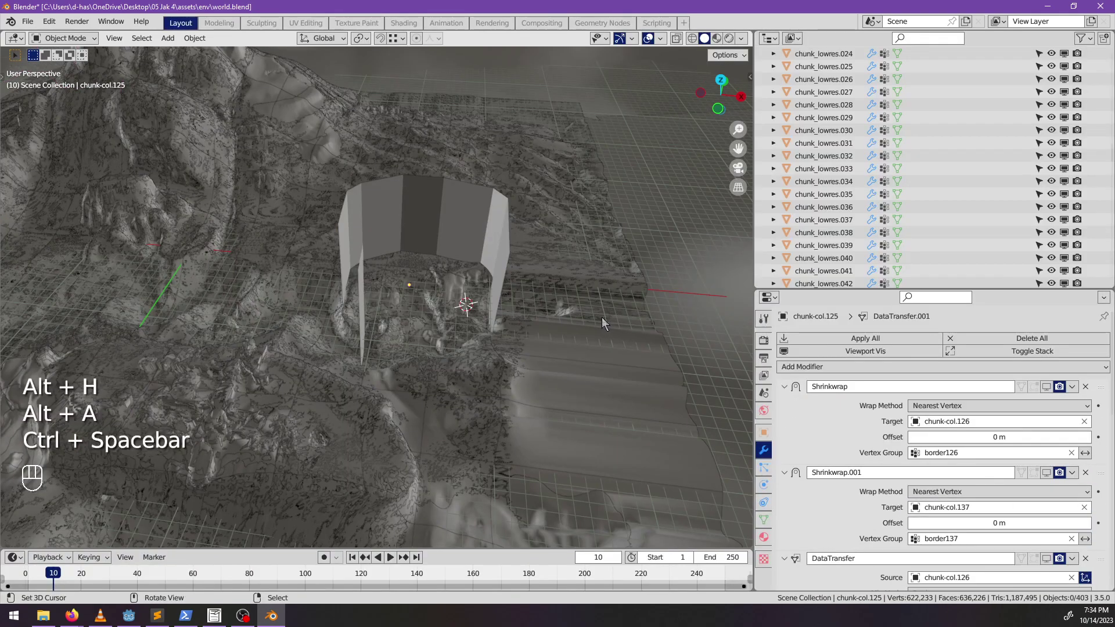
key(ctrl+z)
key(ctrl+z)
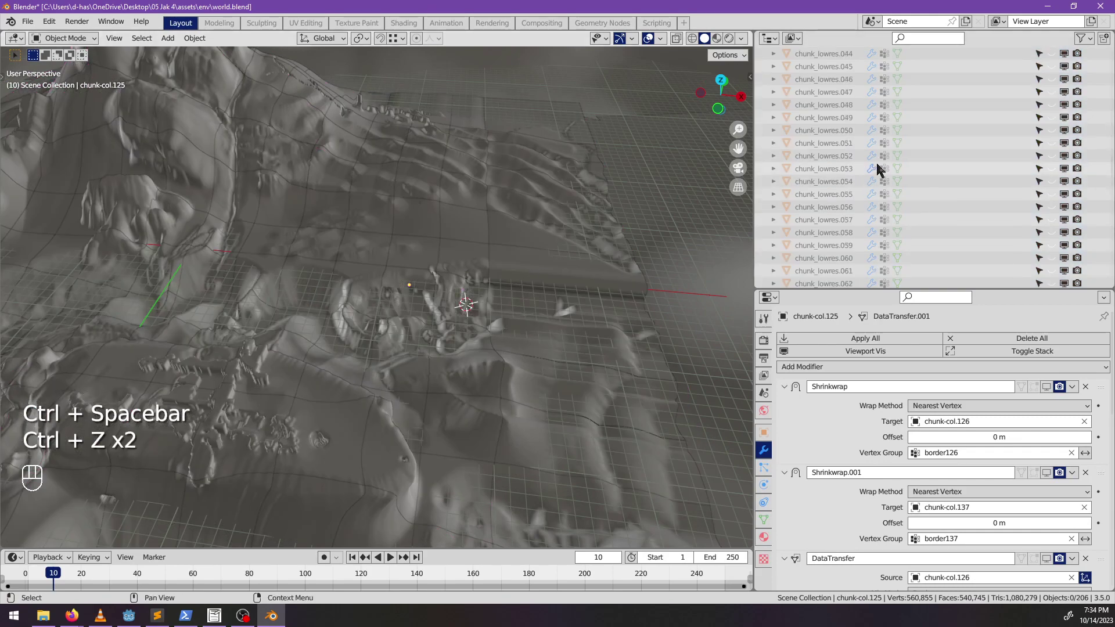
- Filter the outliner for "demo", unhide the boundary_demo-col object and clear the filter
scroll(875, 169, down, 2)
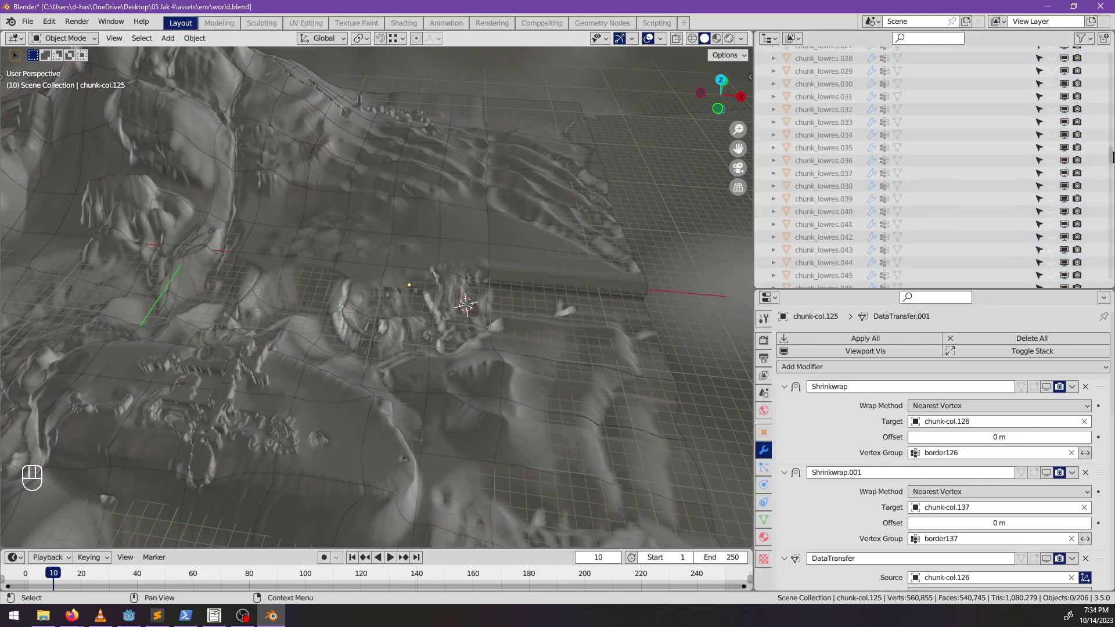
click(924, 38)
text(demo)
key(Return)
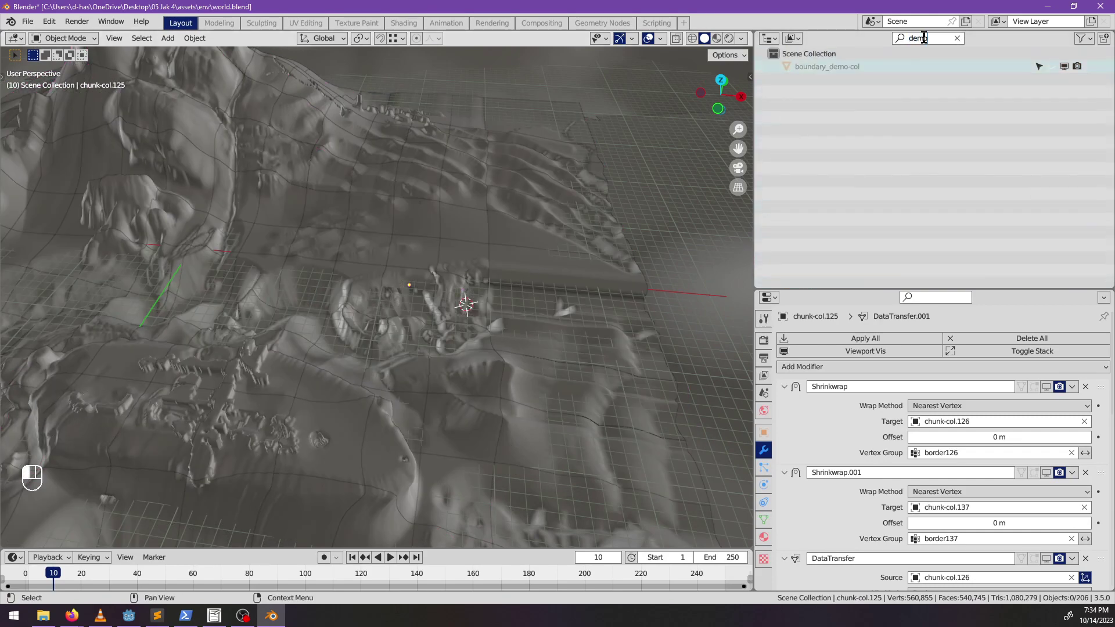
click(1052, 67)
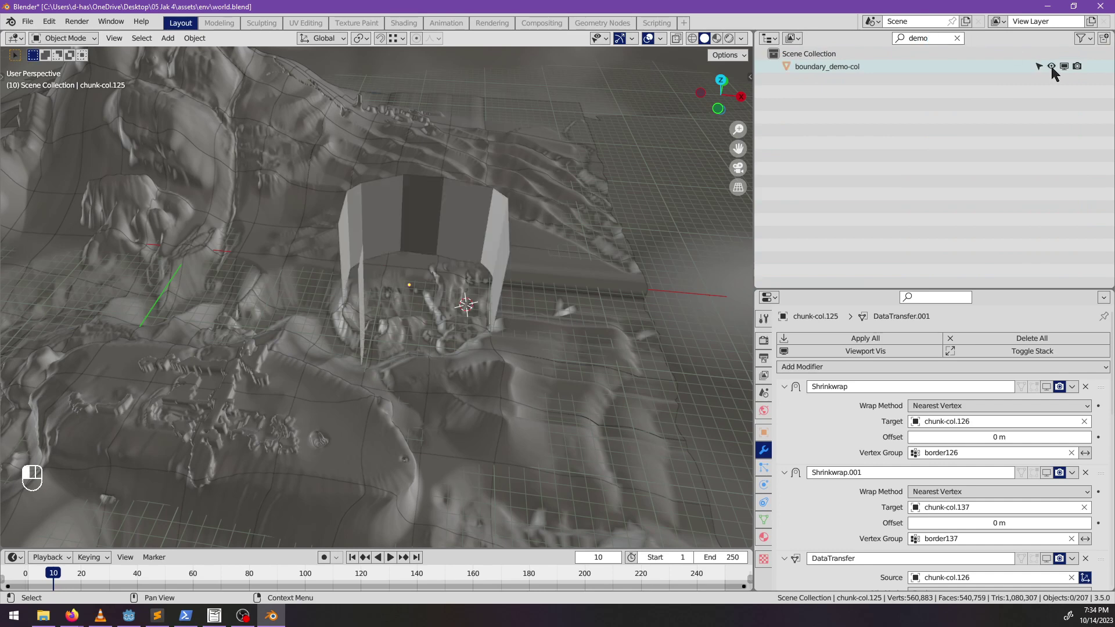
click(957, 38)
- Select all visible objects with chunk-col.125 active, enable viewport display of all their modifiers, and deselect everything
scroll(562, 232, up, 3)
middle_drag(562, 232, 395, 321)
scroll(395, 322, up, 2)
right_click(336, 302)
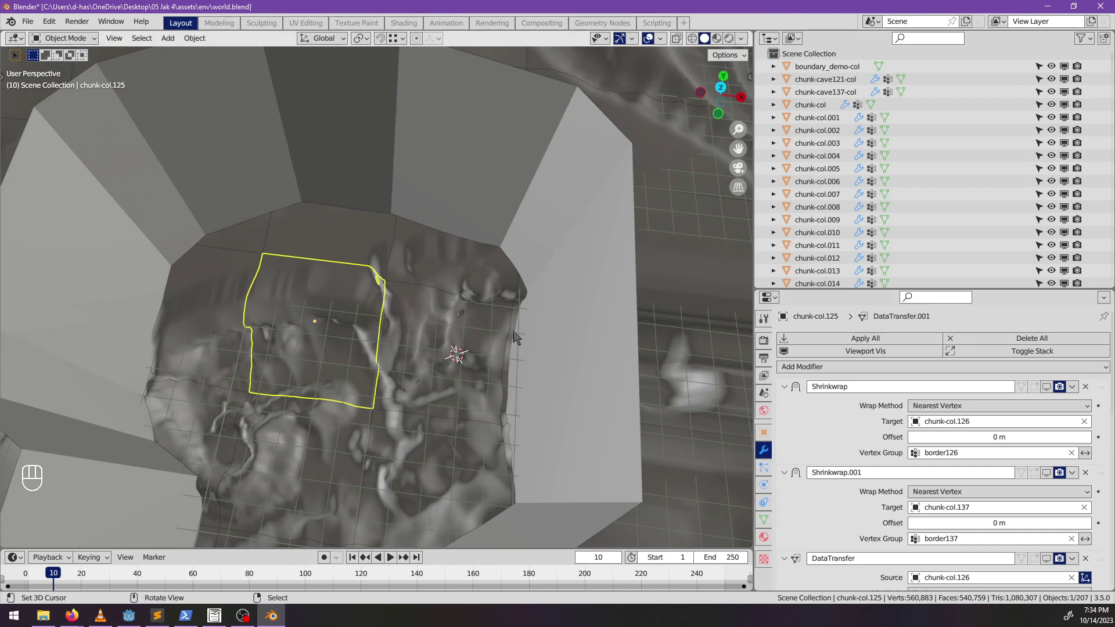
key(a)
alt+click(854, 351)
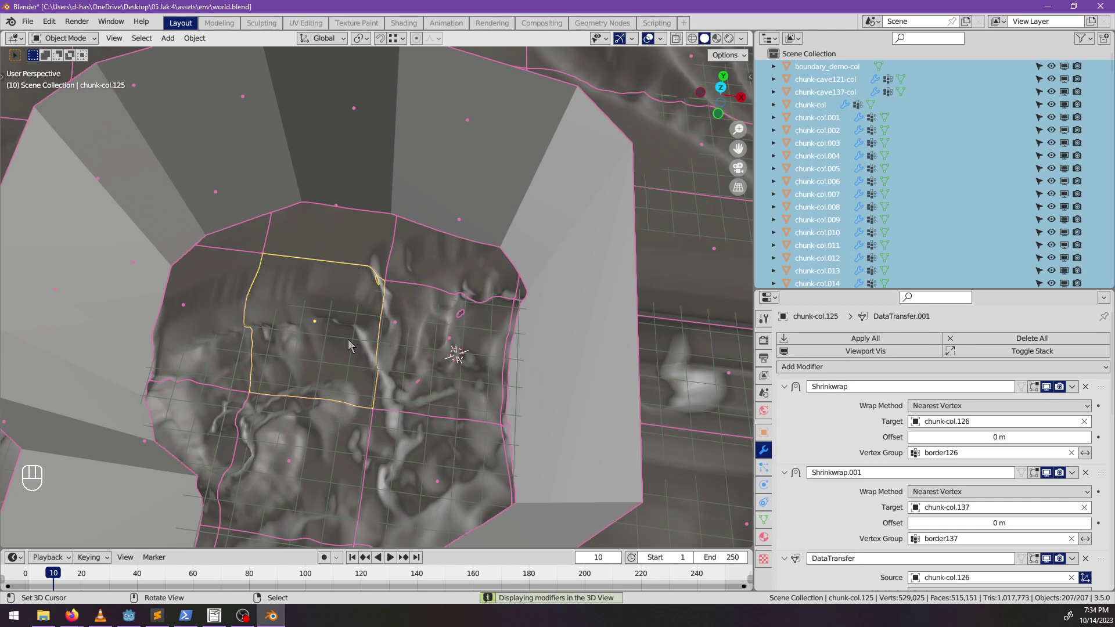
key(alt+a)
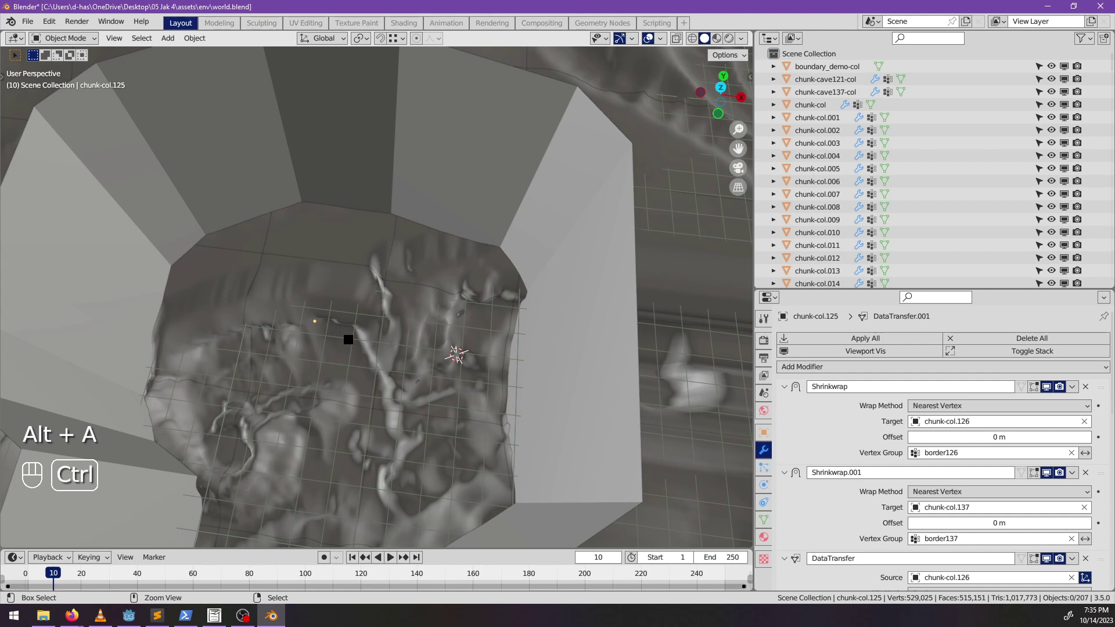
- Save world.blend and switch to the script editor of the Godot Engine project
key(ctrl+s)
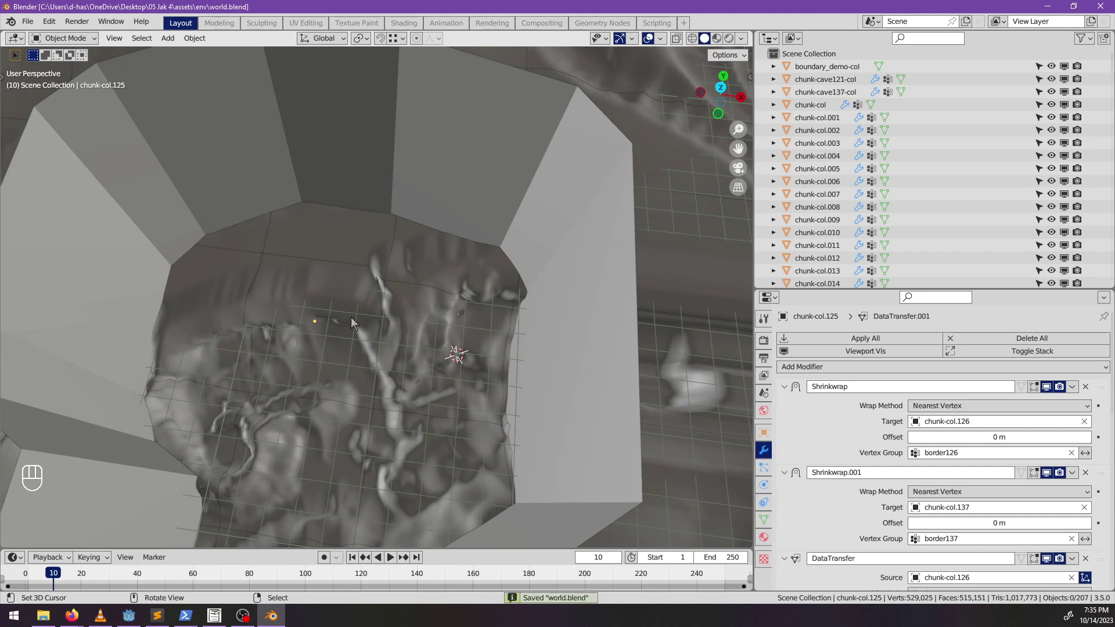
click(138, 615)
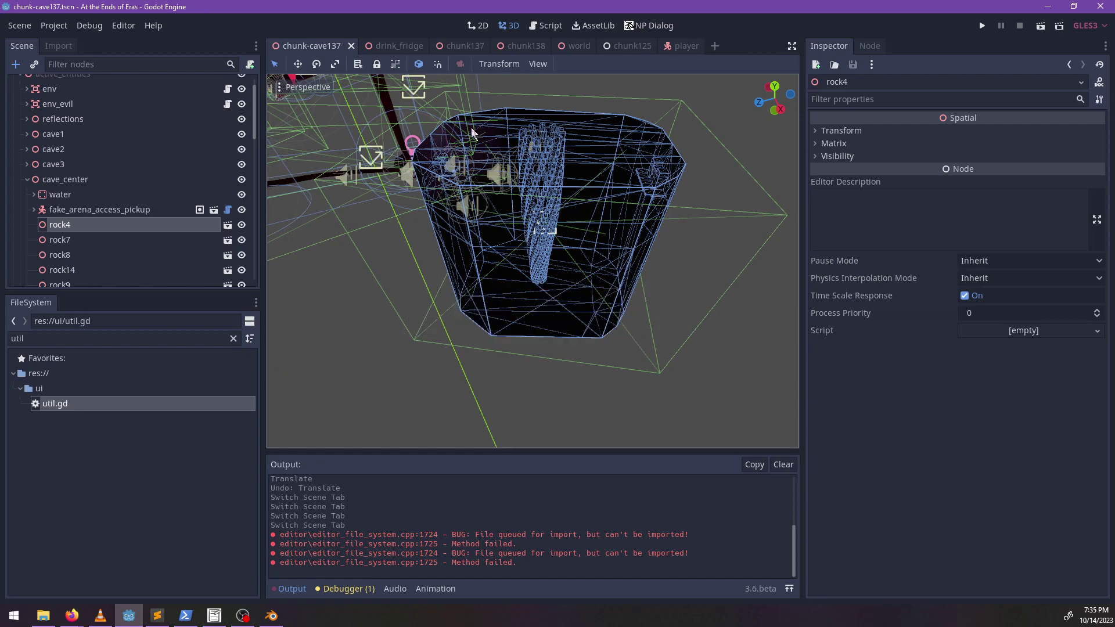
click(547, 26)
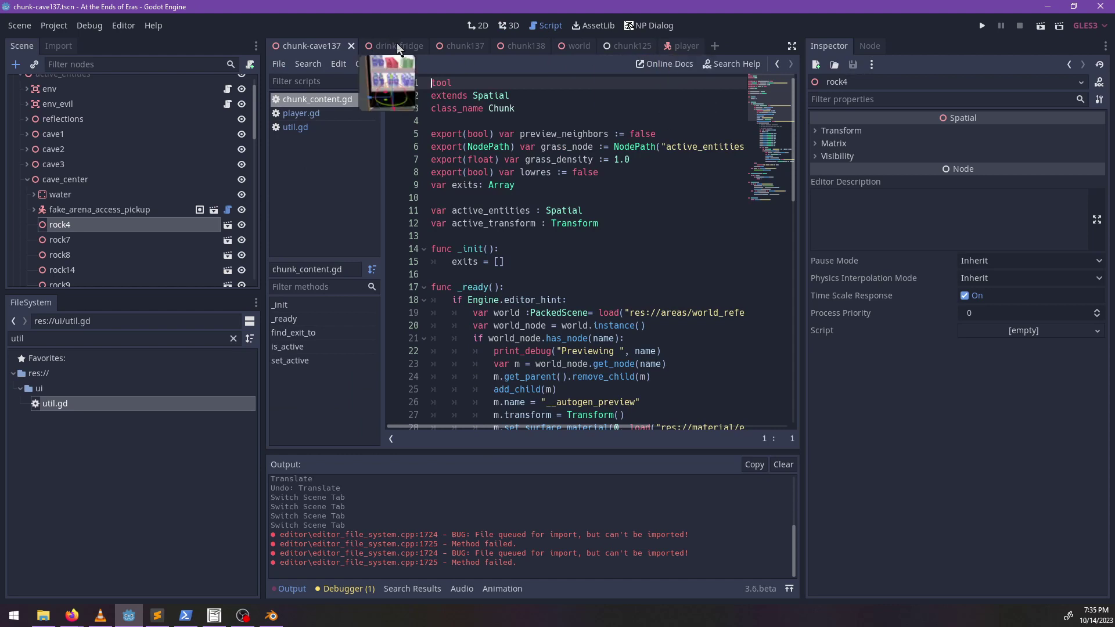
- Close all open scenes, then find chunk125.tscn by filtering the project files for "125" and open it in the 3D view
right_click(301, 53)
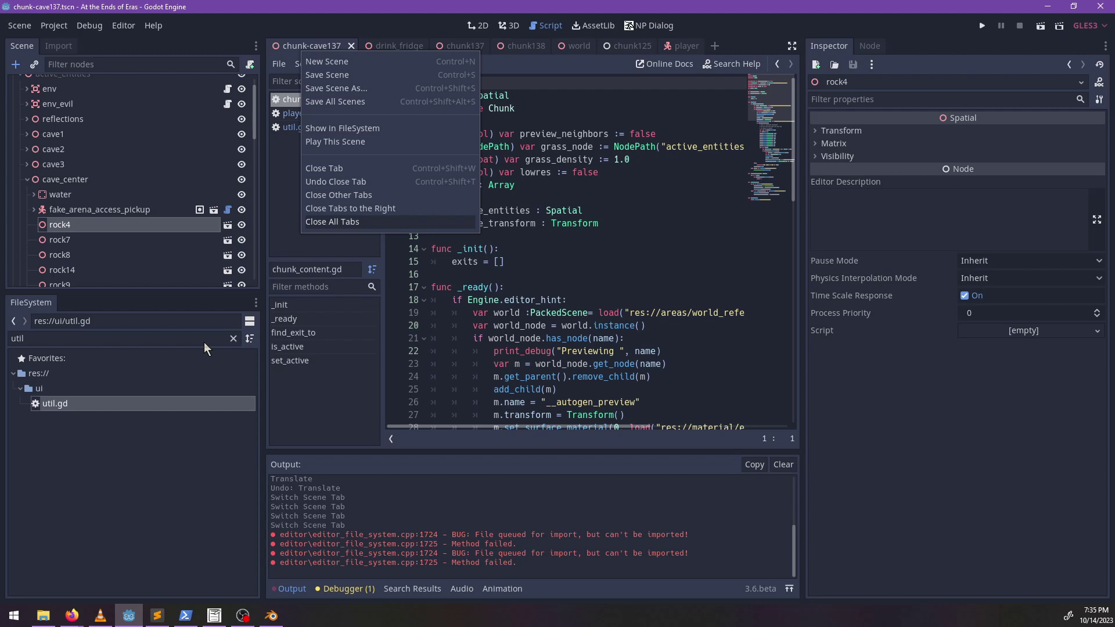
key(Return)
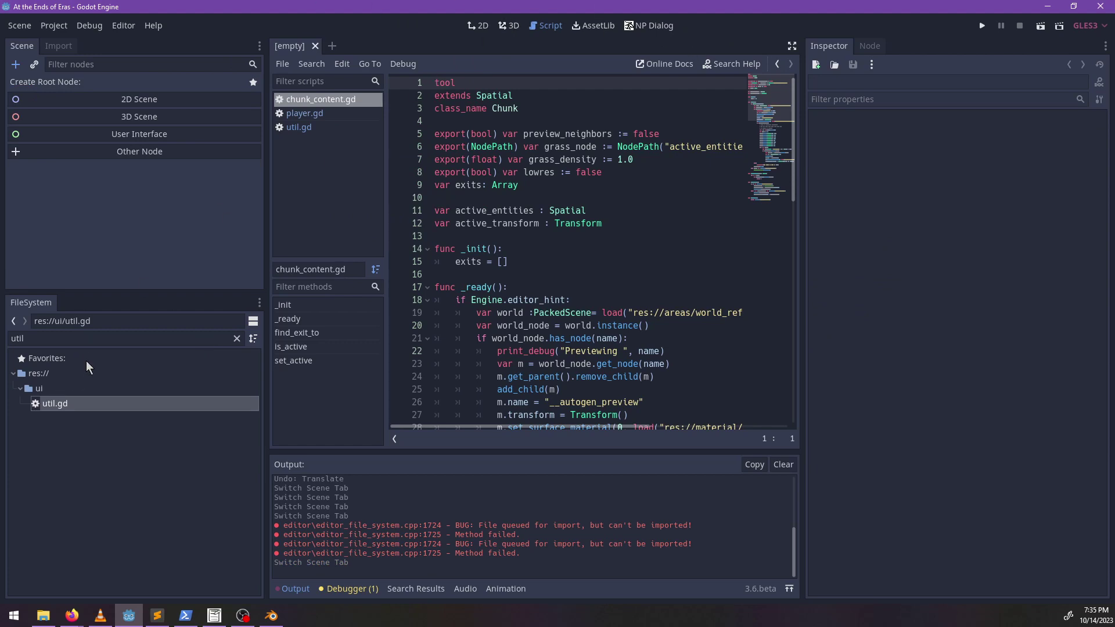
text(125)
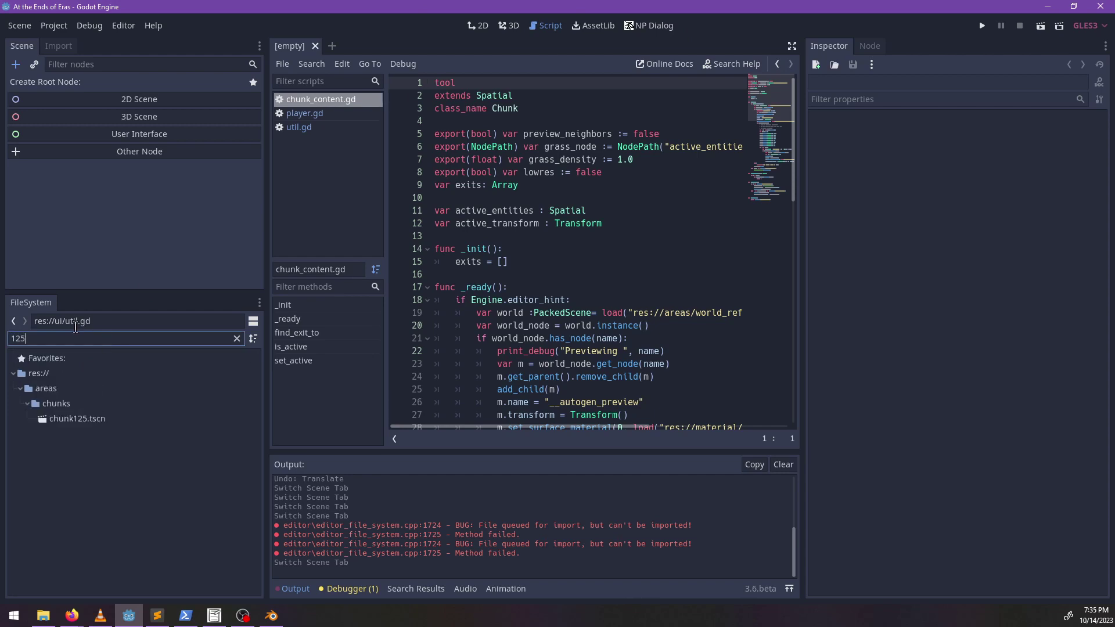
double_click(95, 422)
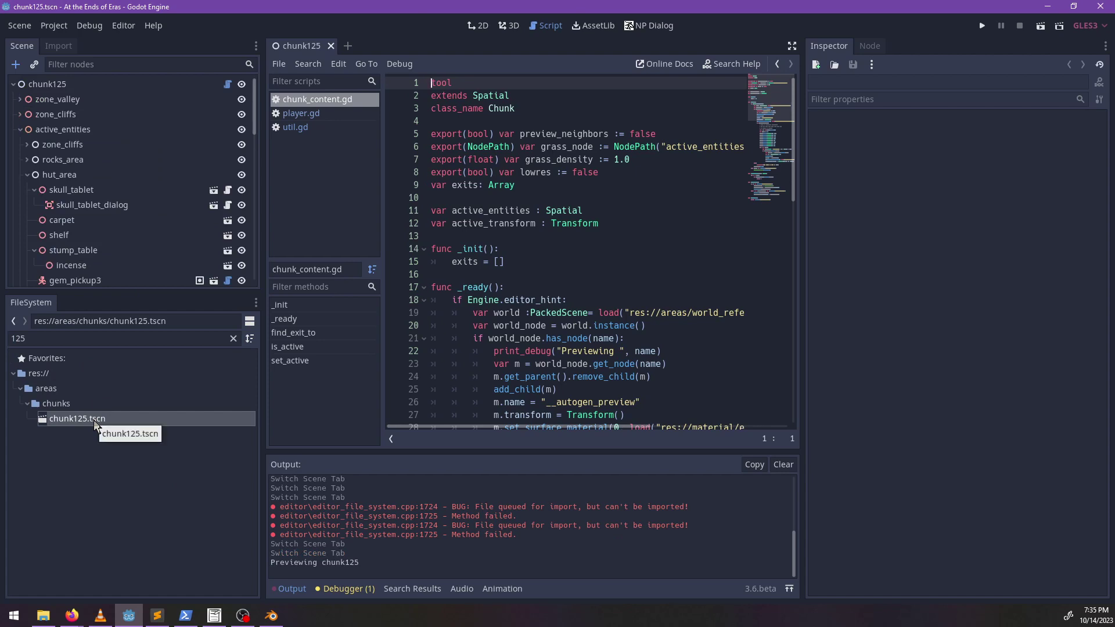
click(503, 25)
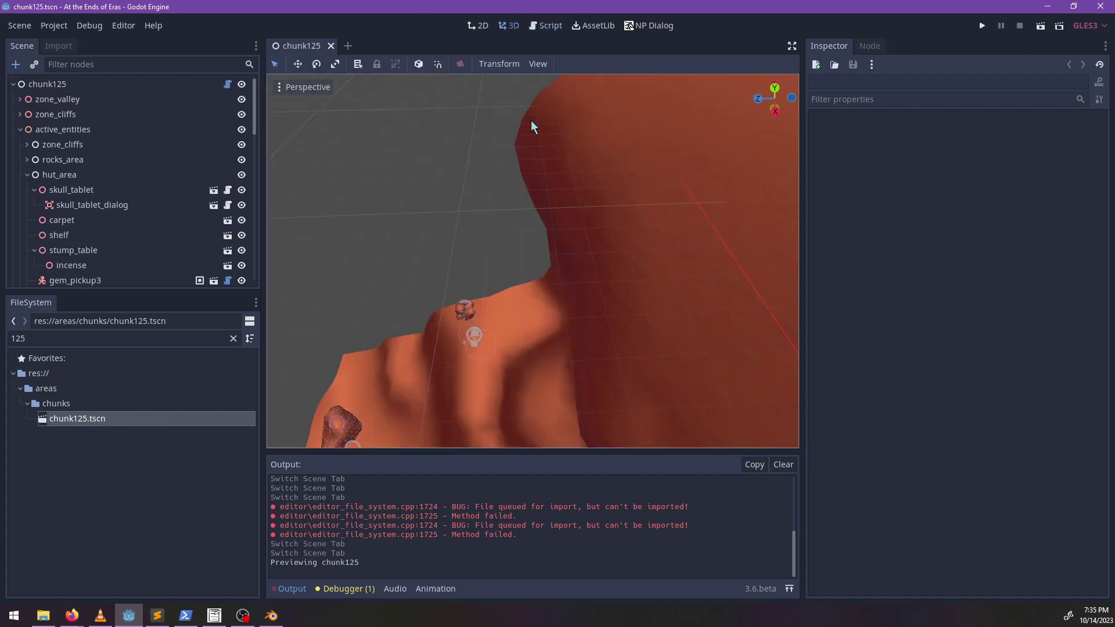
- Select the hut together with the adjacent ruin and rocks on the cliff ledge and raise them about 11.5 units along Y
scroll(535, 354, down, 4)
middle_drag(534, 355, 677, 219)
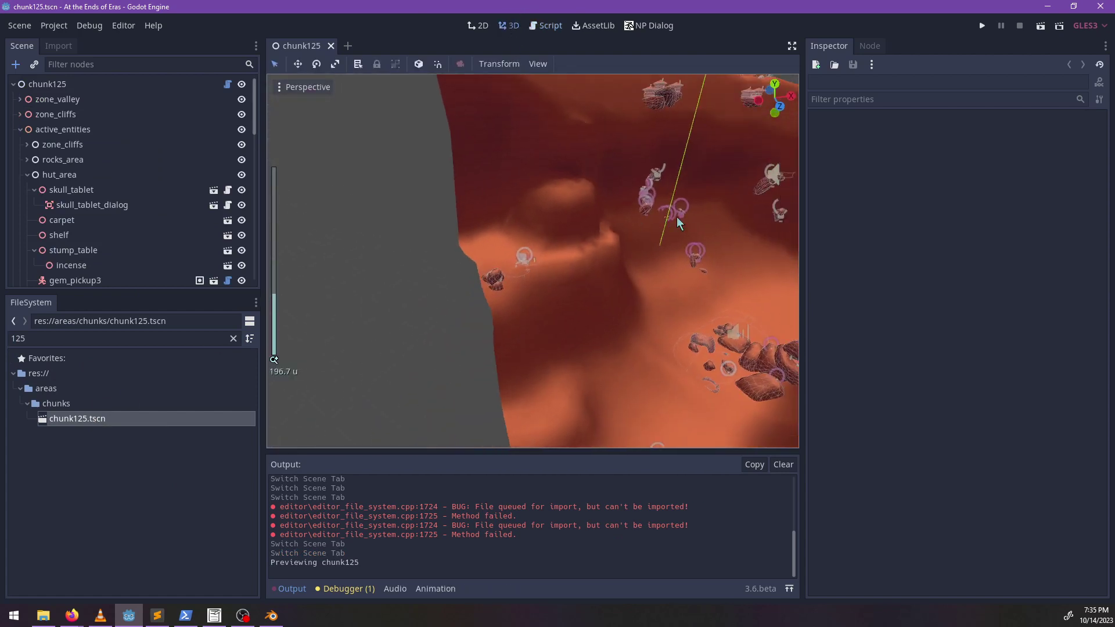
scroll(583, 254, up, 12)
middle_drag(590, 254, 605, 309)
scroll(519, 256, up, 8)
click(555, 263)
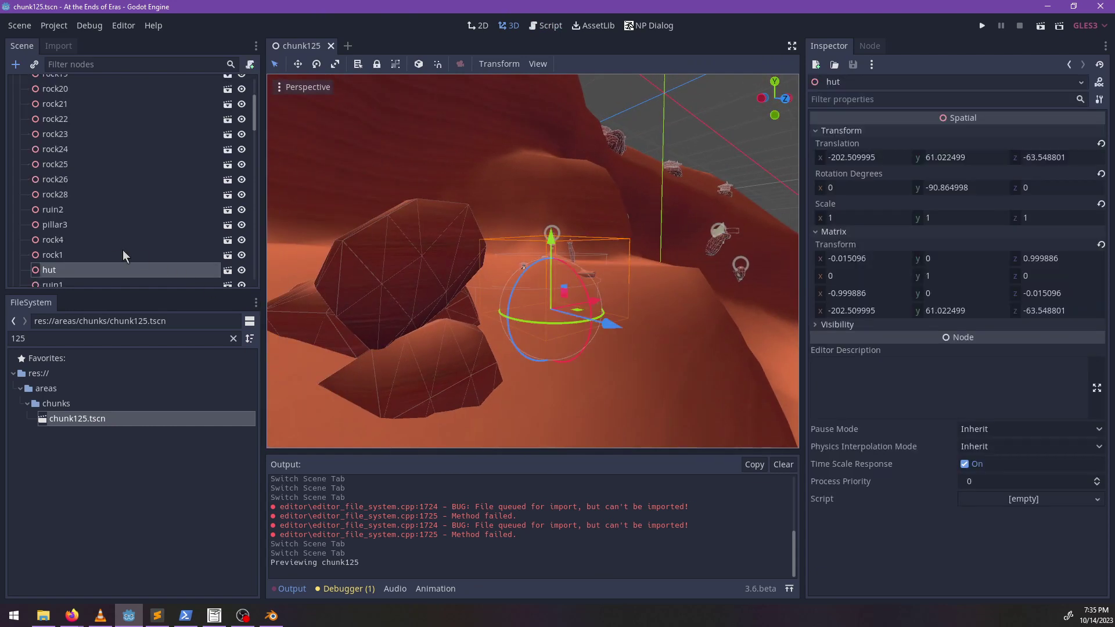
scroll(116, 258, down, 3)
scroll(462, 248, down, 5)
middle_drag(472, 282, 385, 229)
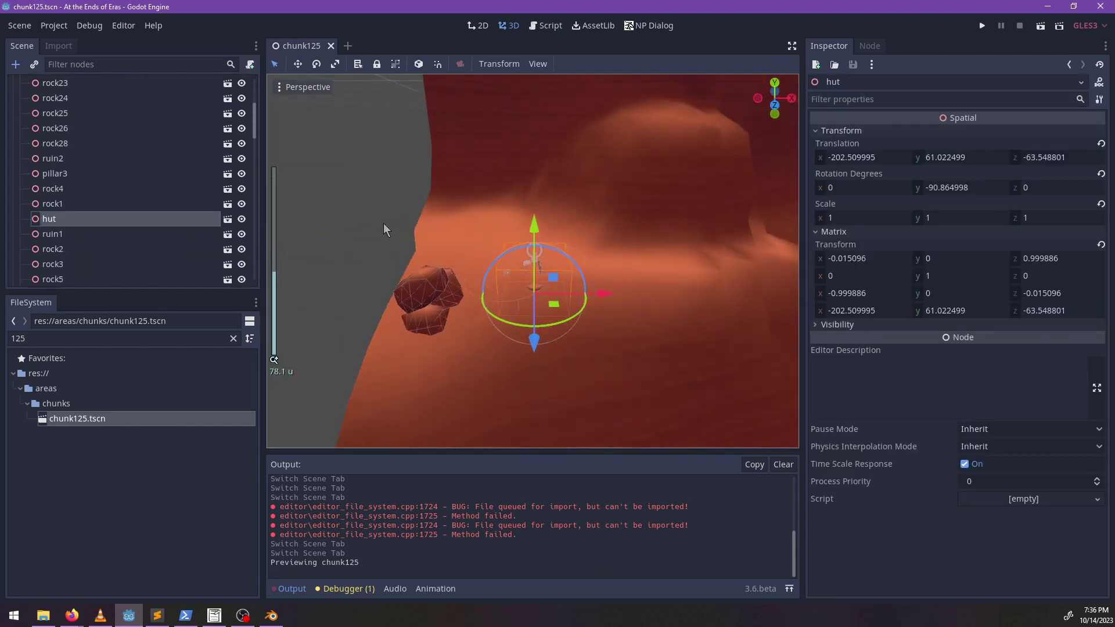
drag(373, 187, 550, 312)
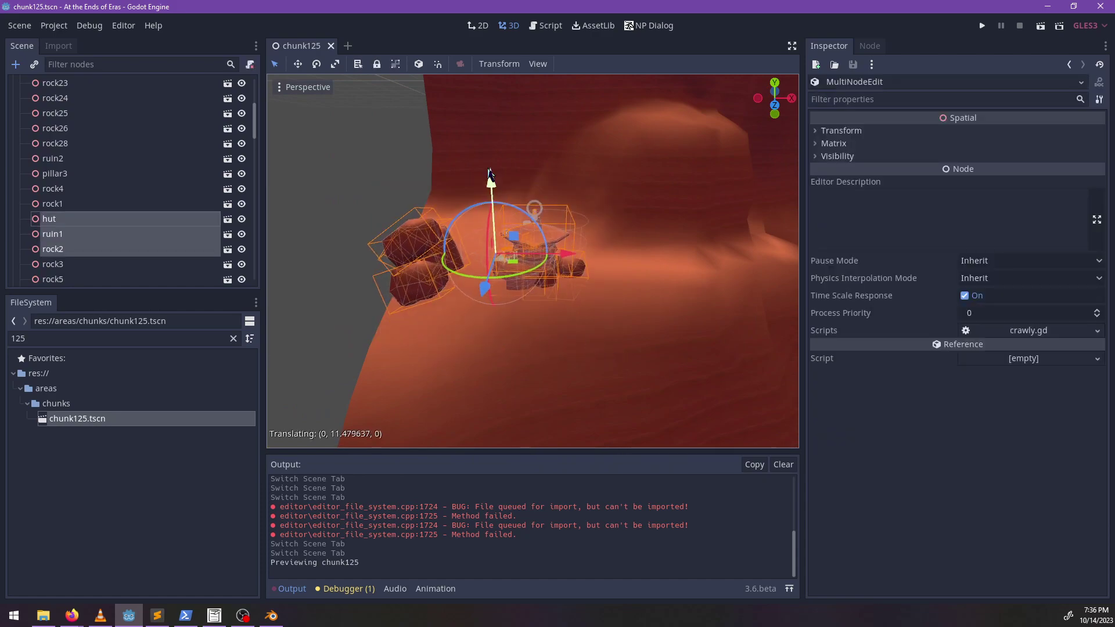
drag(489, 174, 490, 173)
- Rotate the selected hut group about its vertical axis and shift it horizontally on the cliff ledge
middle_drag(499, 256, 672, 306)
scroll(662, 259, up, 8)
scroll(505, 246, up, 6)
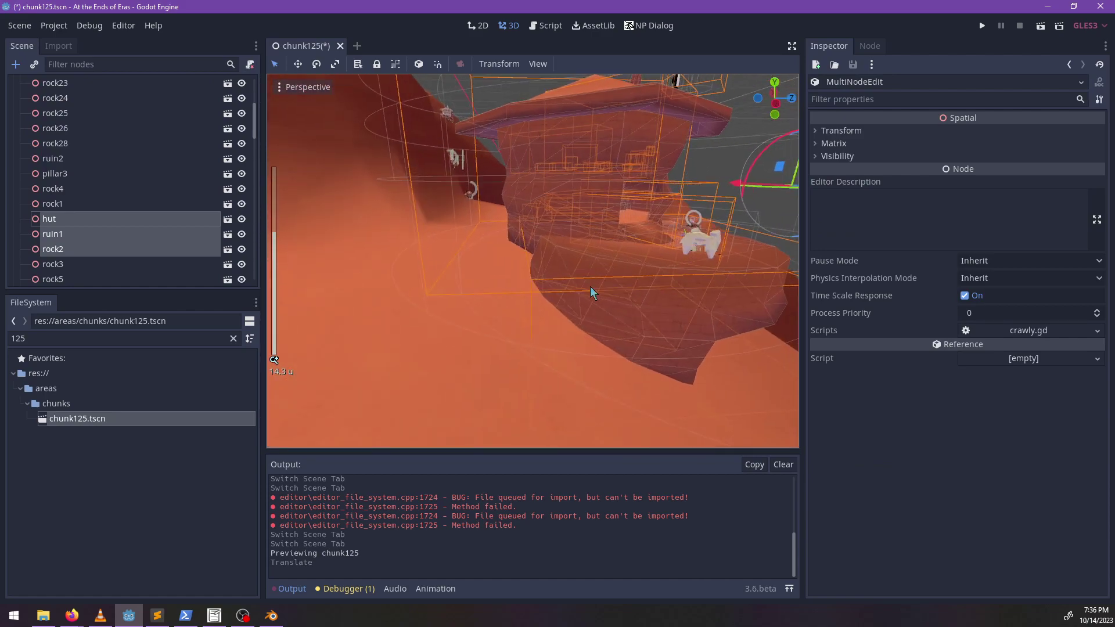
scroll(555, 349, down, 3)
middle_drag(555, 349, 581, 339)
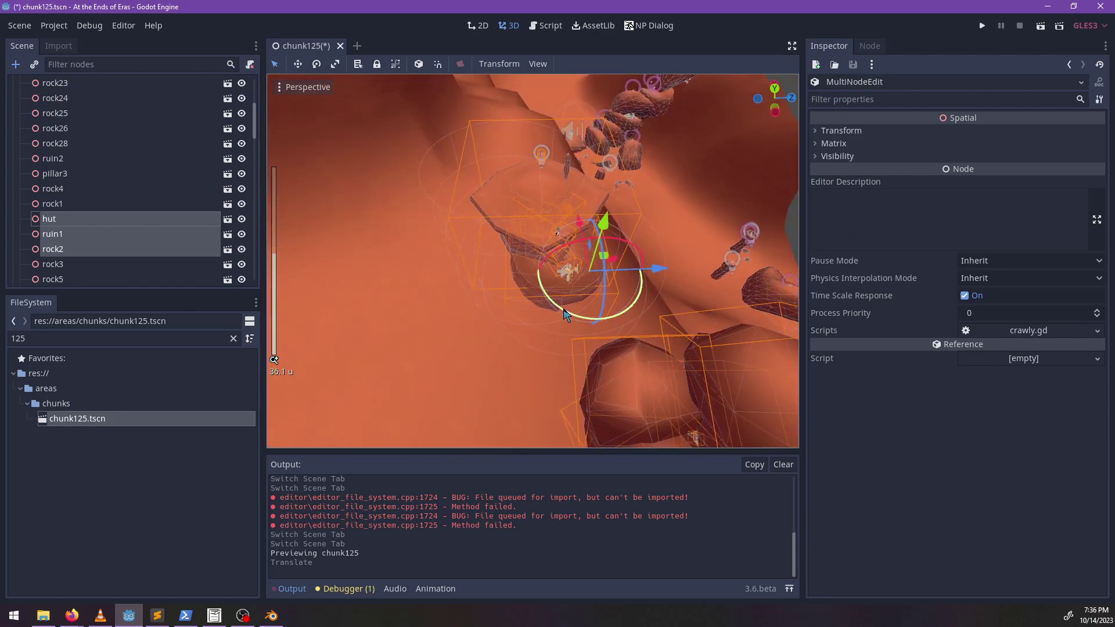
middle_drag(536, 301, 506, 334)
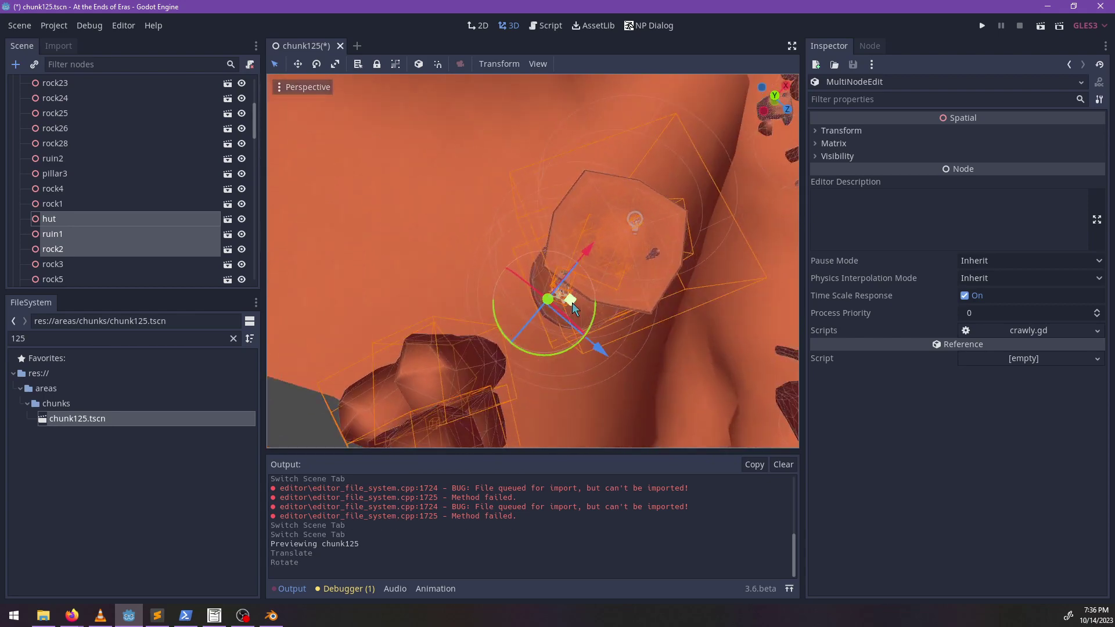
drag(547, 213, 555, 211)
mouse_move(555, 211)
shift+middle_down()
mouse_move(518, 276)
mouse_move(559, 207)
shift+middle_up()
scroll(559, 207, up, 7)
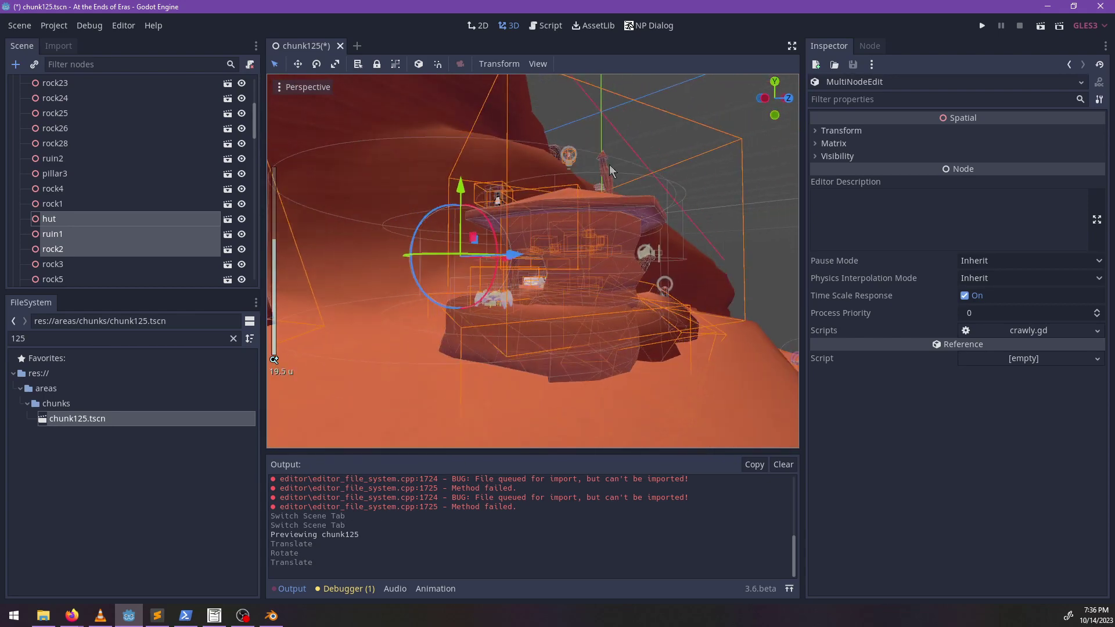
- Fine-tune the hut group's horizontal placement on the ledge, and adjust its height slightly along Y
middle_drag(610, 170, 488, 307)
drag(503, 314, 504, 313)
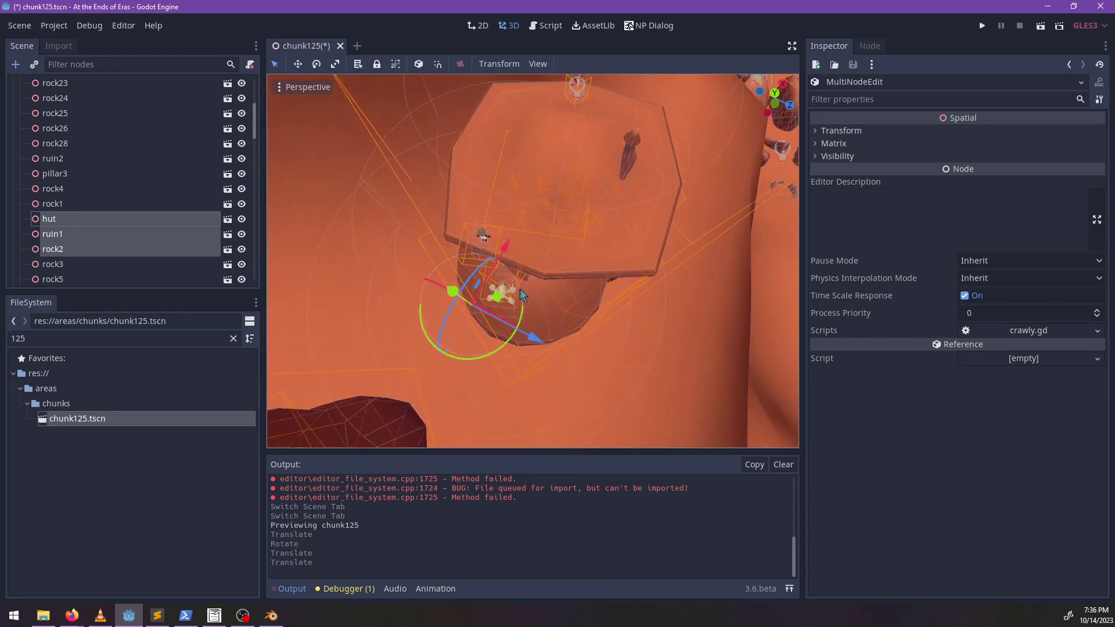
middle_drag(504, 312, 590, 206)
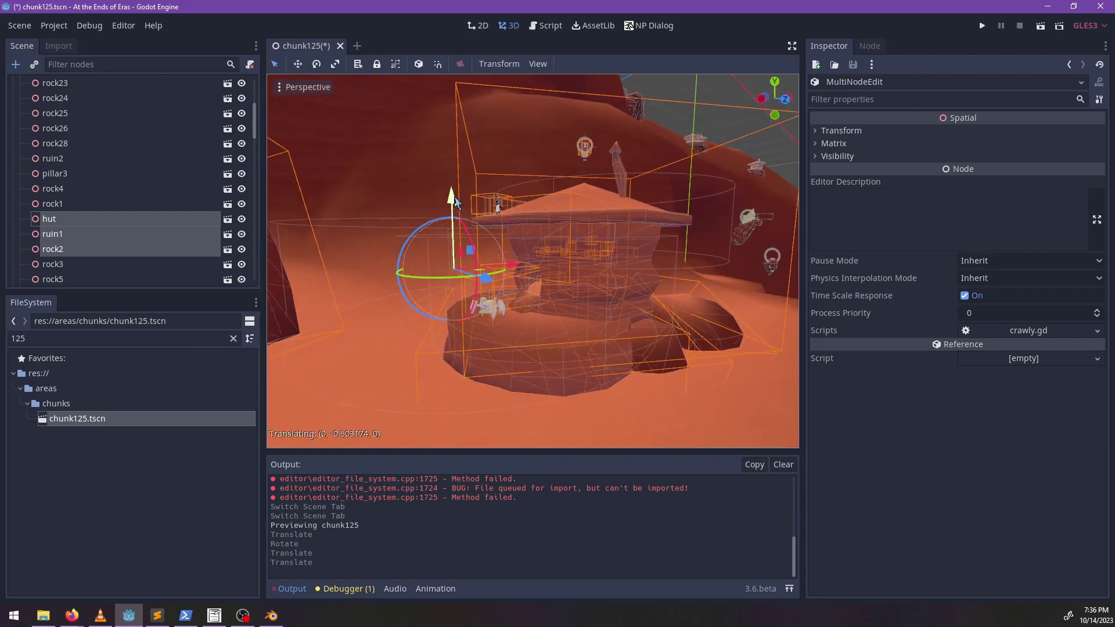
middle_drag(522, 284, 465, 360)
scroll(635, 290, up, 8)
scroll(597, 290, down, 6)
scroll(599, 295, down, 7)
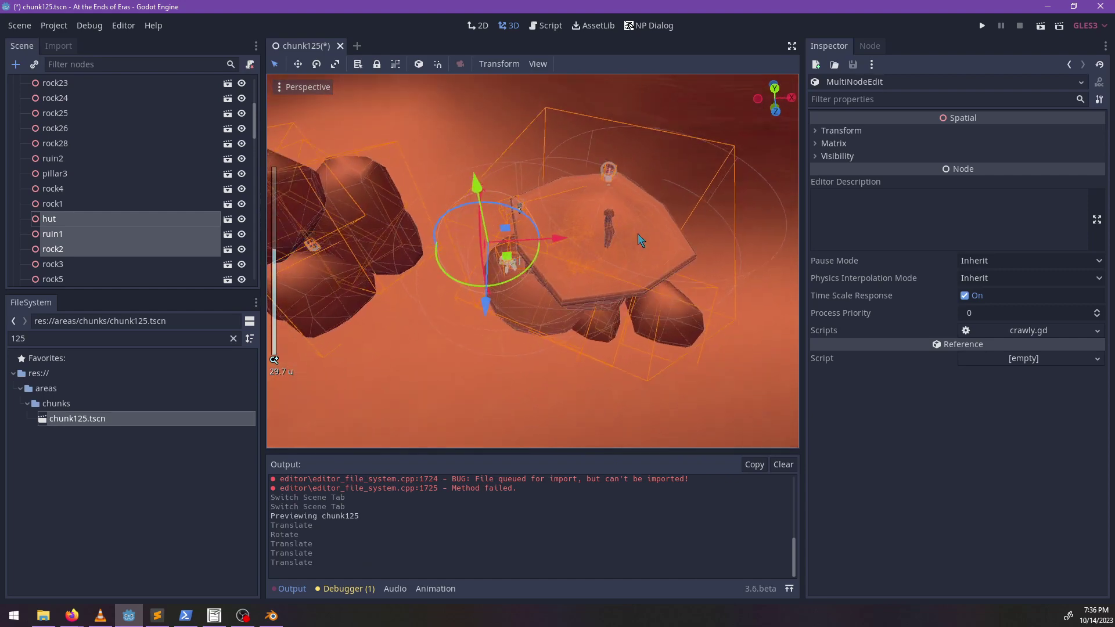
- Examine the cliff ledge and surrounding terrain around the repositioned hut from several angles
scroll(569, 317, down, 9)
middle_drag(637, 242, 432, 64)
scroll(530, 210, up, 2)
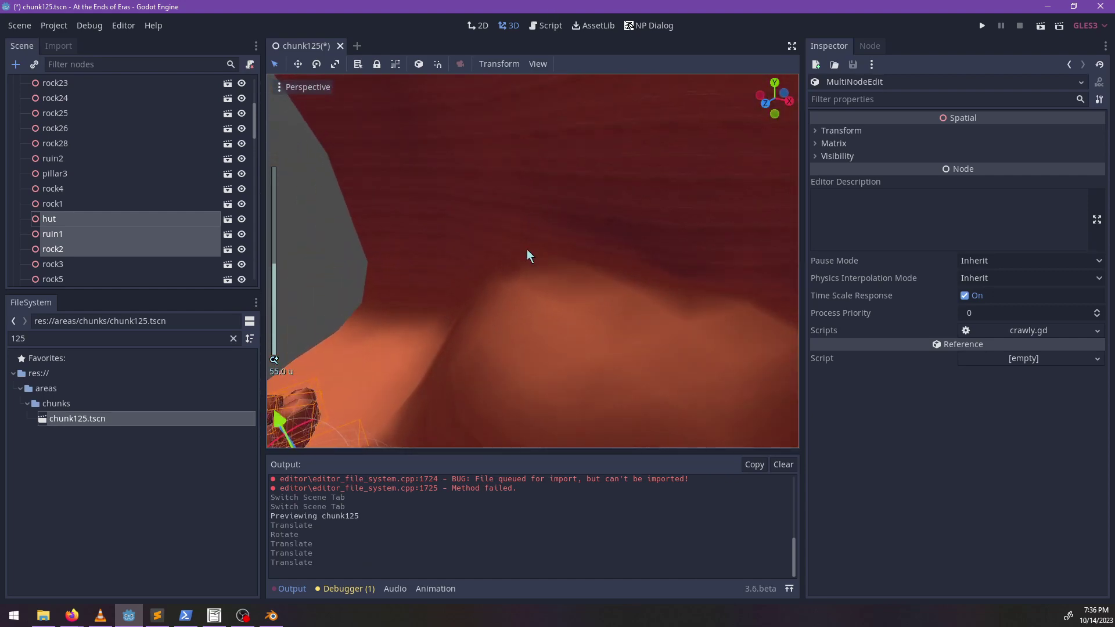
scroll(528, 255, down, 4)
middle_drag(529, 256, 393, 320)
scroll(503, 259, up, 8)
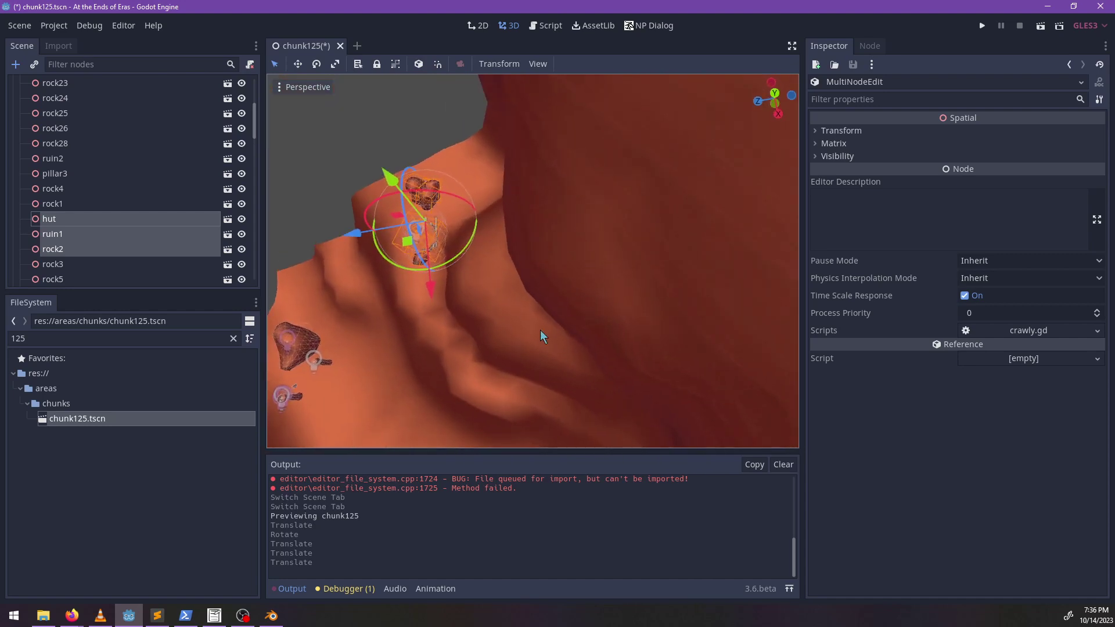
middle_drag(538, 338, 495, 307)
scroll(613, 273, down, 8)
scroll(533, 295, down, 1)
shift+middle_drag(521, 360, 598, 293)
scroll(593, 256, up, 10)
scroll(563, 285, up, 9)
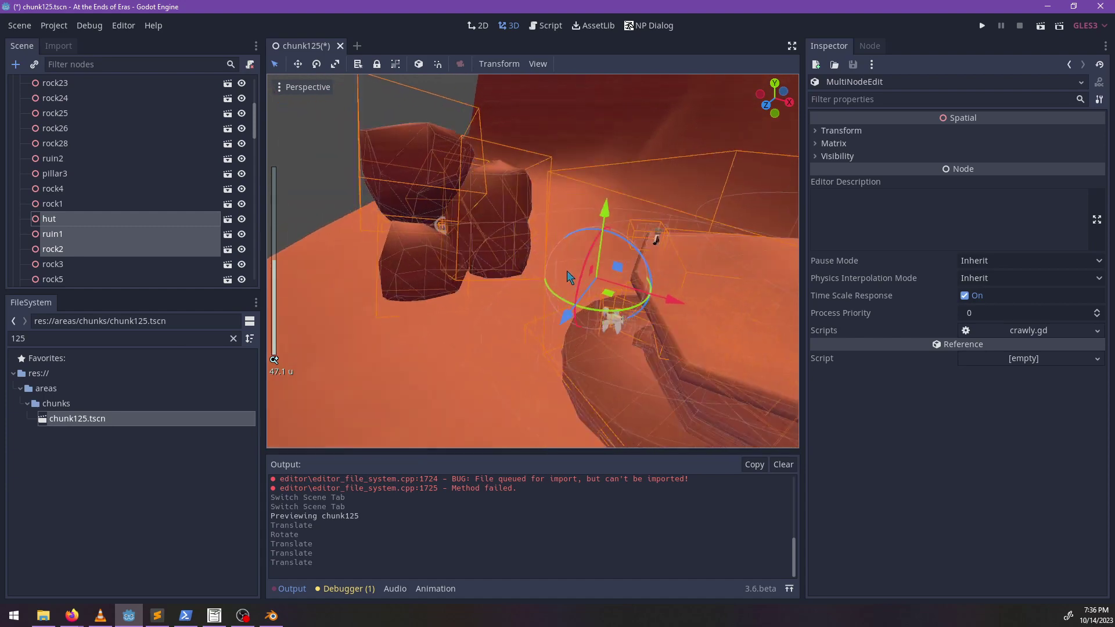
- Select the rock cluster with the item pickup beyond the hut and move it across the ledge toward the cliff wall
shift+middle_drag(493, 261, 532, 346)
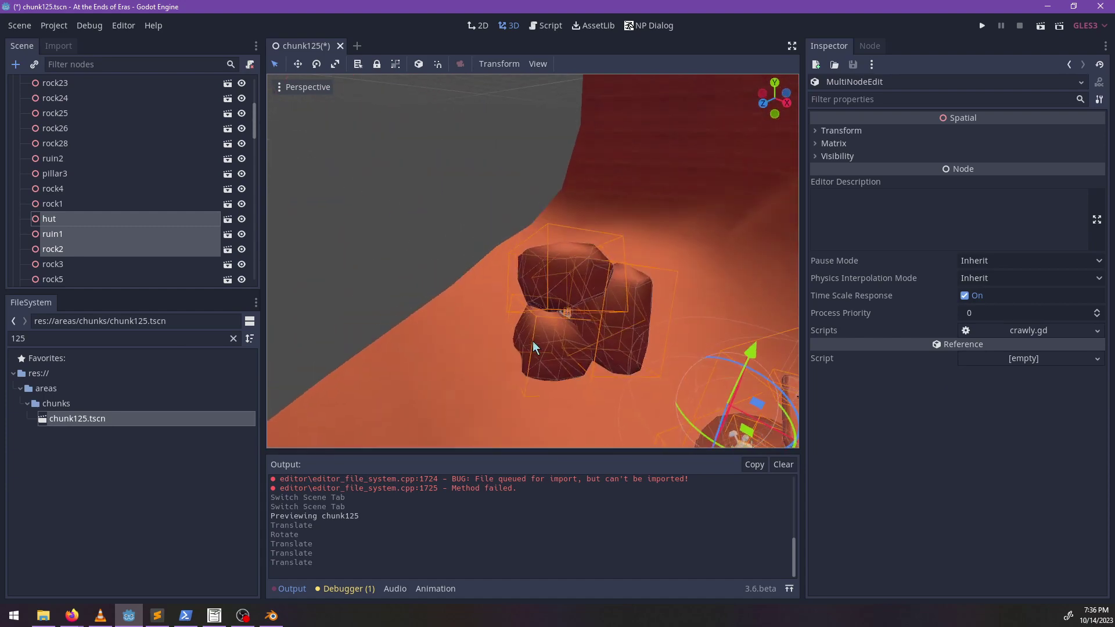
drag(461, 188, 663, 388)
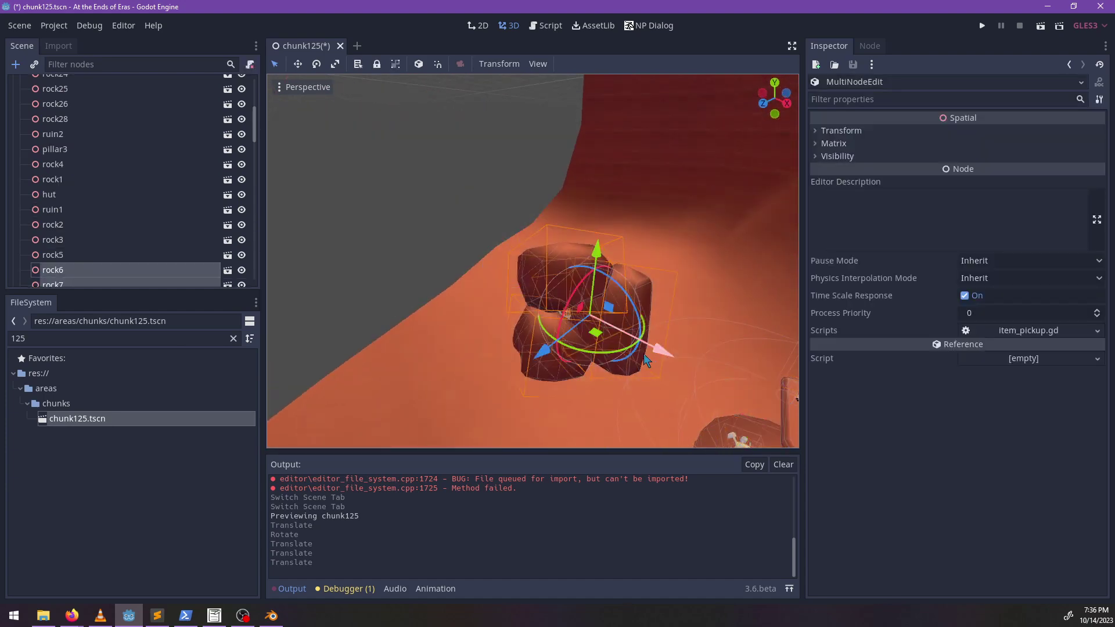
middle_drag(652, 354, 622, 329)
scroll(575, 296, up, 6)
scroll(571, 367, down, 8)
drag(547, 313, 731, 260)
key(f)
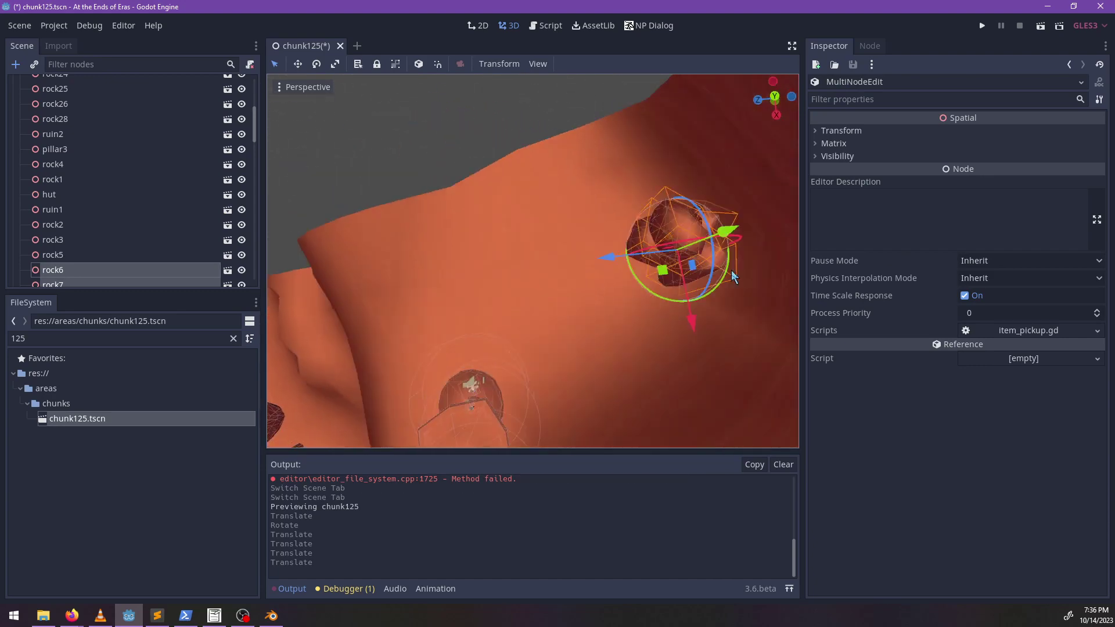
- Select rock5 and rock3 together and raise them toward the surface of the ledge
scroll(592, 314, up, 8)
middle_drag(554, 327, 668, 186)
scroll(577, 254, up, 8)
scroll(668, 186, down, 20)
middle_drag(567, 294, 655, 289)
shift+middle_drag(655, 289, 522, 269)
click(642, 308)
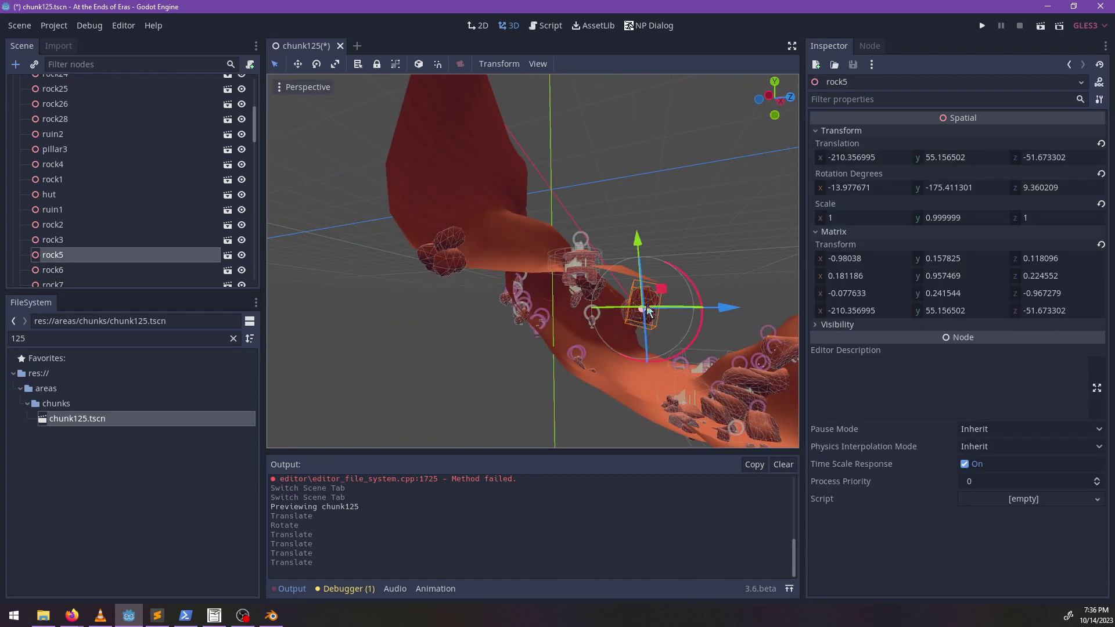
middle_drag(642, 309, 528, 323)
scroll(553, 267, up, 6)
shift+click(540, 230)
scroll(540, 230, down, 2)
drag(470, 290, 485, 230)
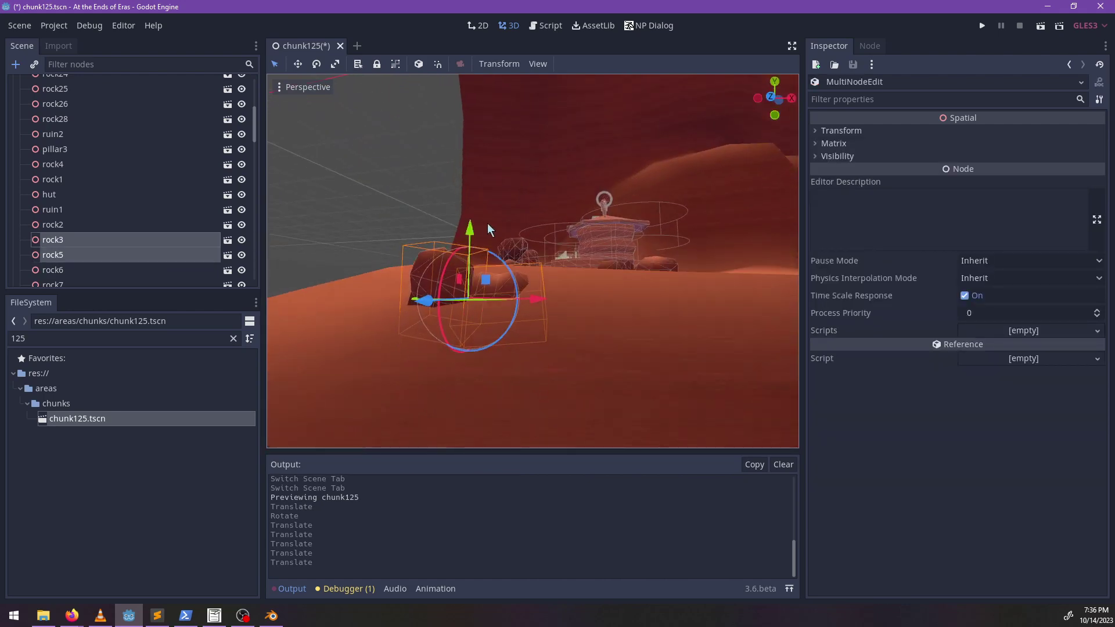
- Move rock3 and rock5 toward the relocated rock cluster, raising them about 6.65 units along Y
middle_drag(488, 224, 429, 340)
drag(429, 340, 474, 318)
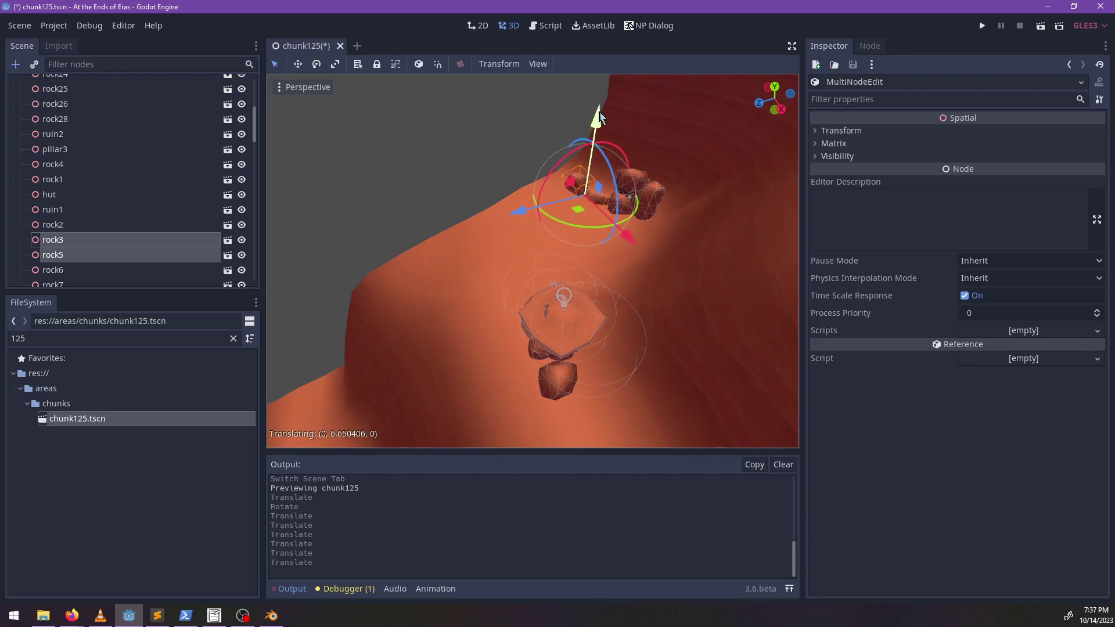
drag(599, 116, 599, 119)
- Rotate and shift rock3 and rock5 into place beside the rock cluster, and save the chunk125 scene
middle_drag(599, 119, 592, 199)
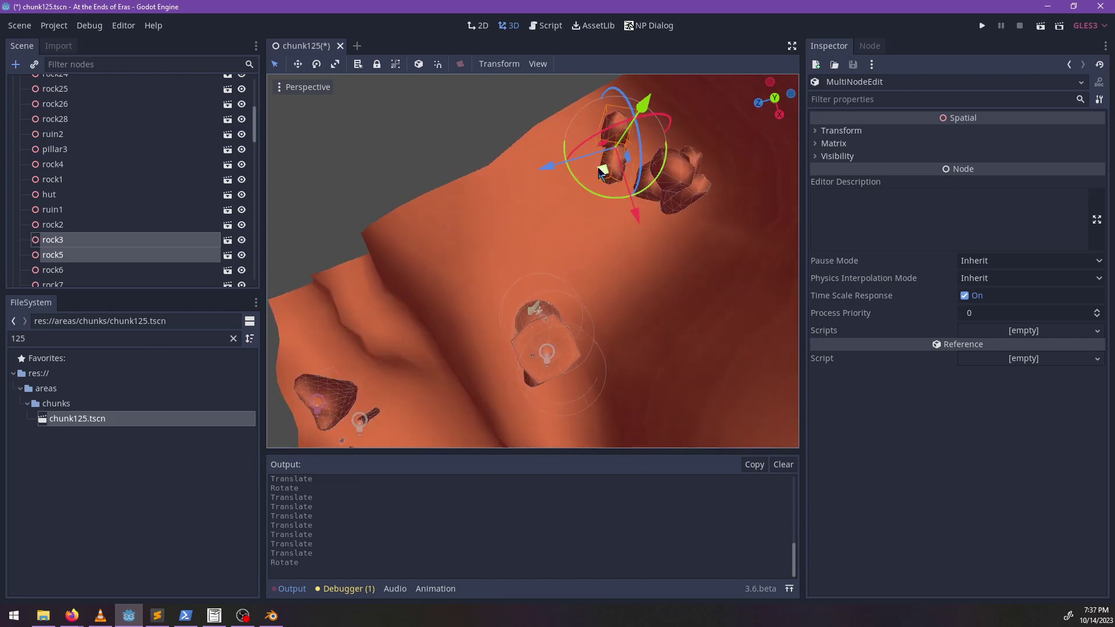
key(f)
scroll(552, 278, up, 5)
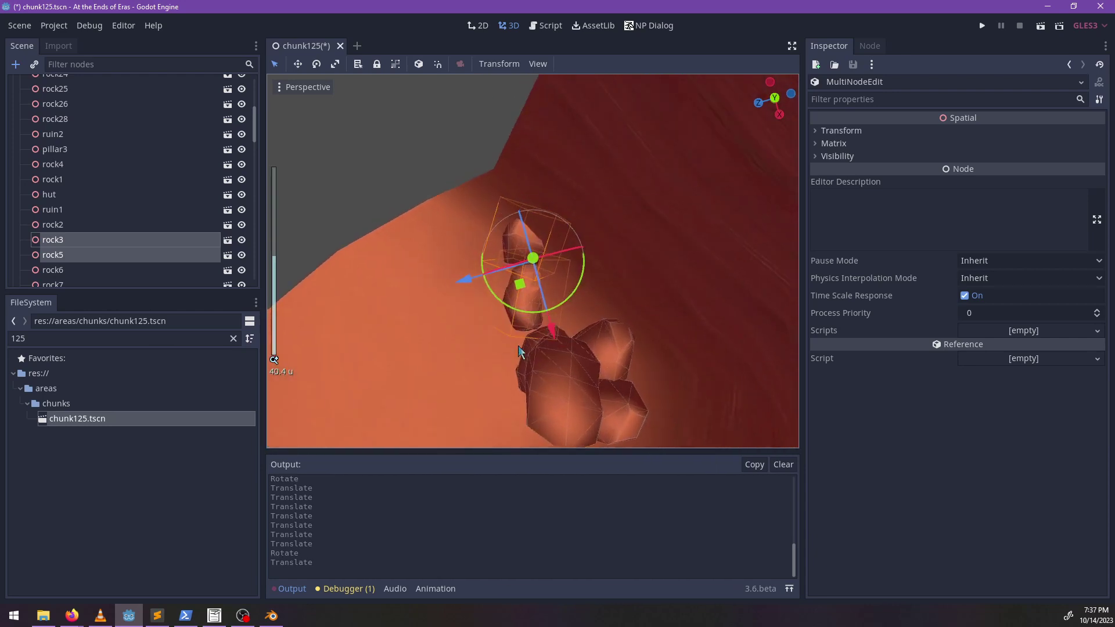
middle_drag(520, 351, 670, 226)
scroll(660, 235, down, 5)
key(ctrl+s)
scroll(607, 271, down, 6)
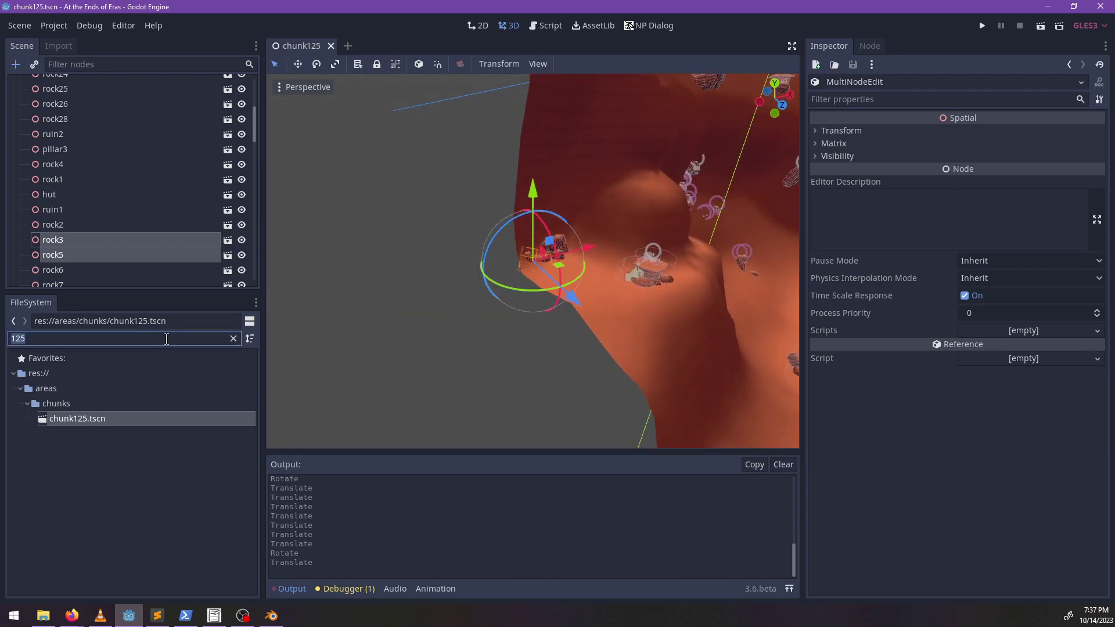
- Find chunk113.tscn by filtering the project files for "113", open it and examine its terrain
text(113)
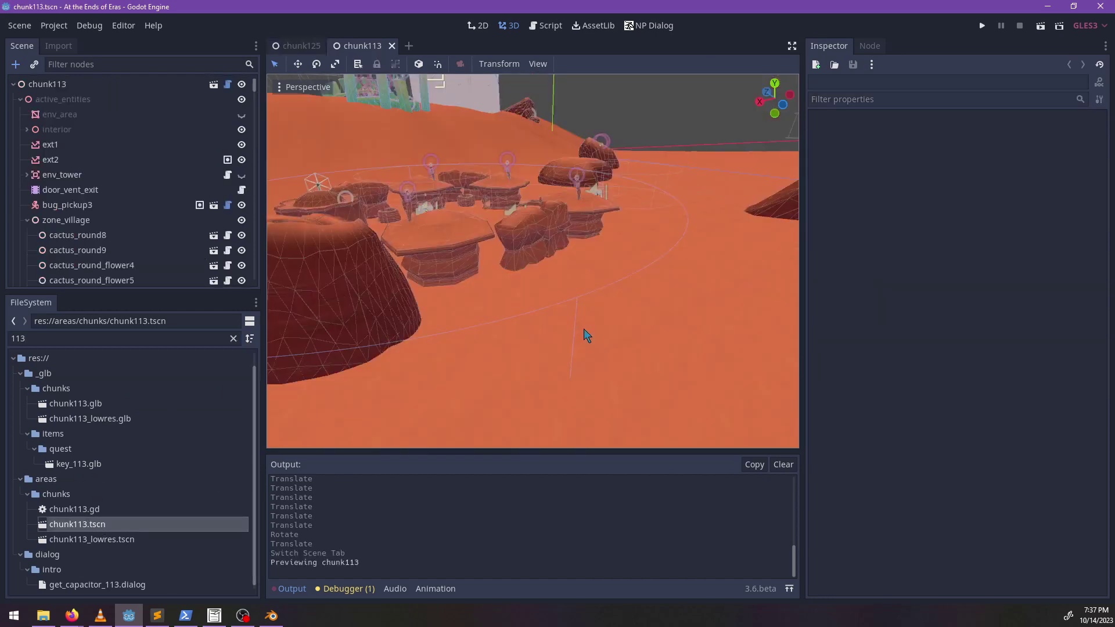
scroll(584, 335, down, 5)
middle_drag(461, 299, 584, 305)
scroll(535, 349, up, 5)
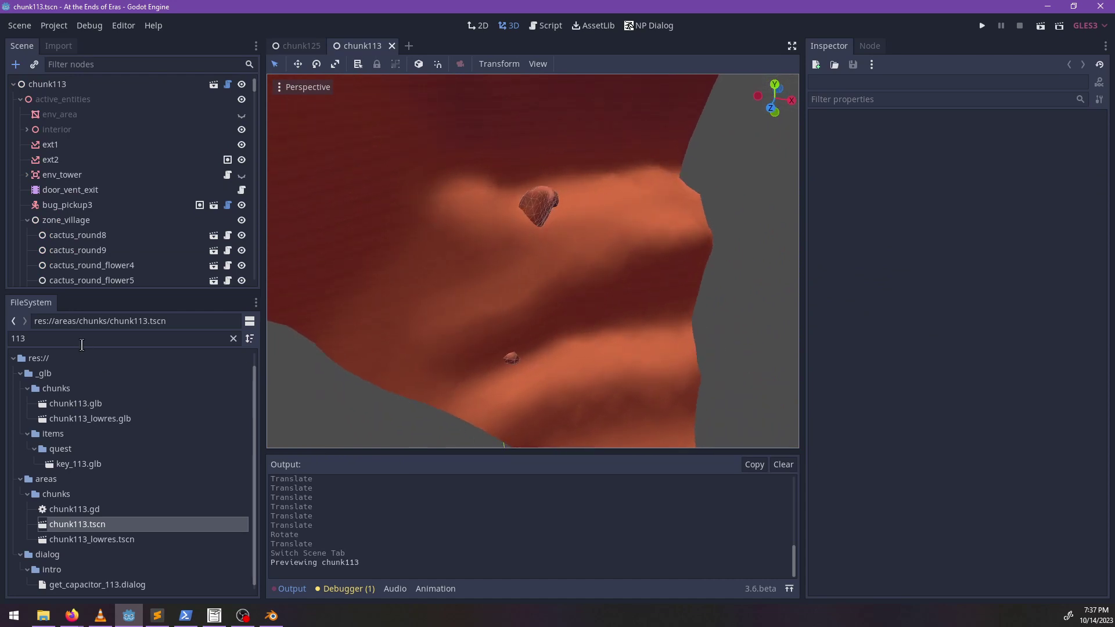
- Find chunk112.tscn by filtering the project files for "112", open it and examine how its objects sit on the terrain
text(112)
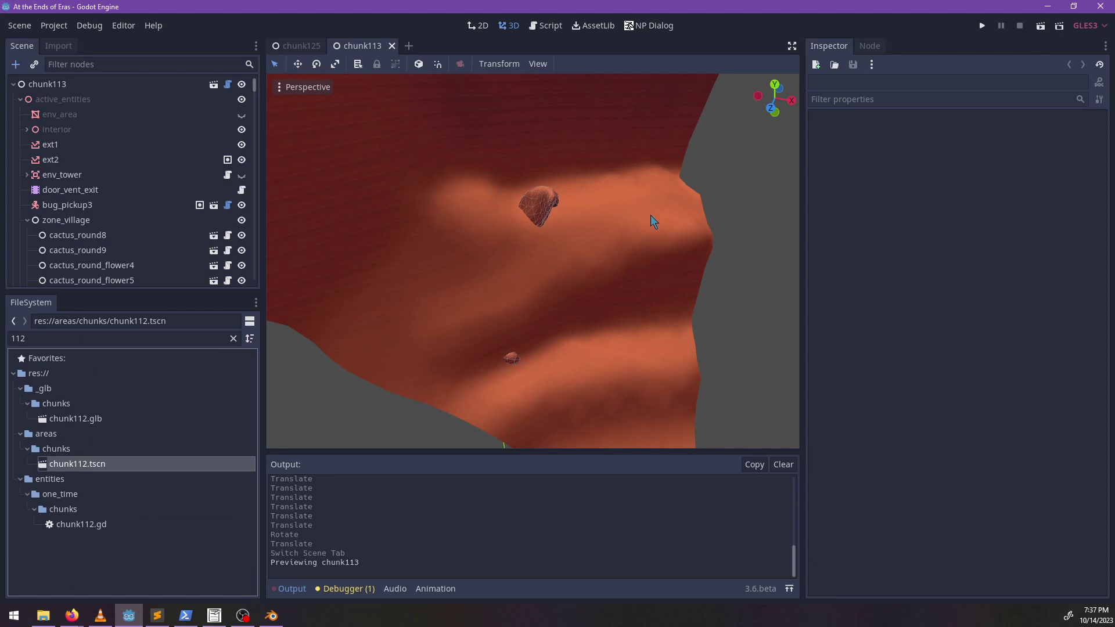
scroll(650, 218, down, 5)
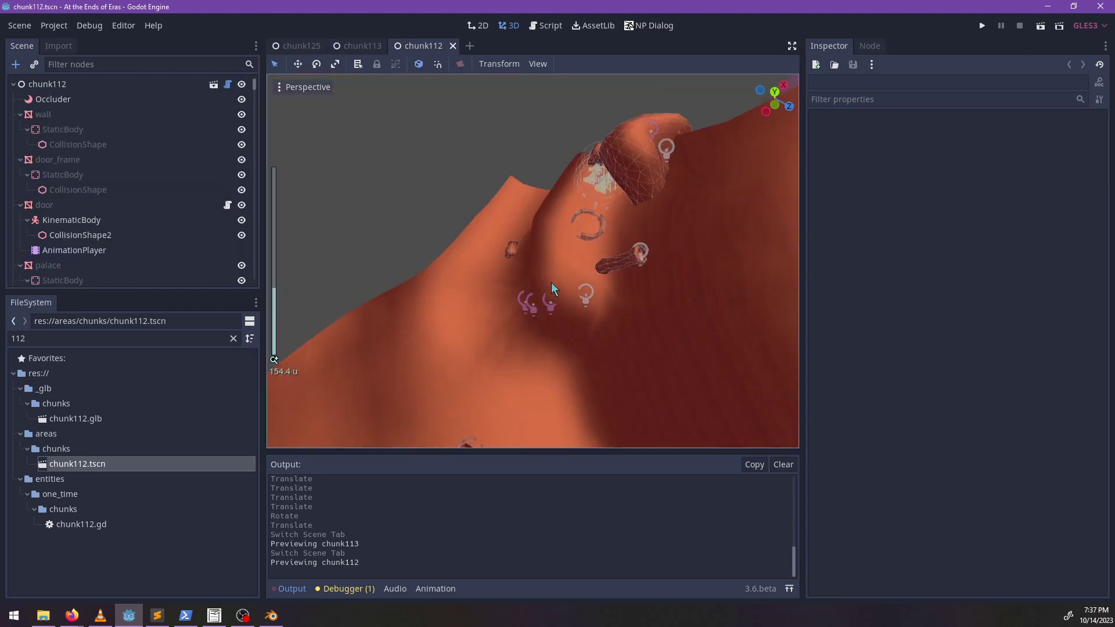
middle_drag(552, 290, 648, 231)
mouse_move(515, 363)
shift+middle_down()
mouse_move(457, 344)
mouse_move(652, 309)
mouse_move(517, 340)
mouse_move(491, 321)
mouse_move(460, 338)
mouse_move(514, 348)
shift+middle_up()
scroll(613, 274, down, 4)
middle_drag(614, 280, 538, 347)
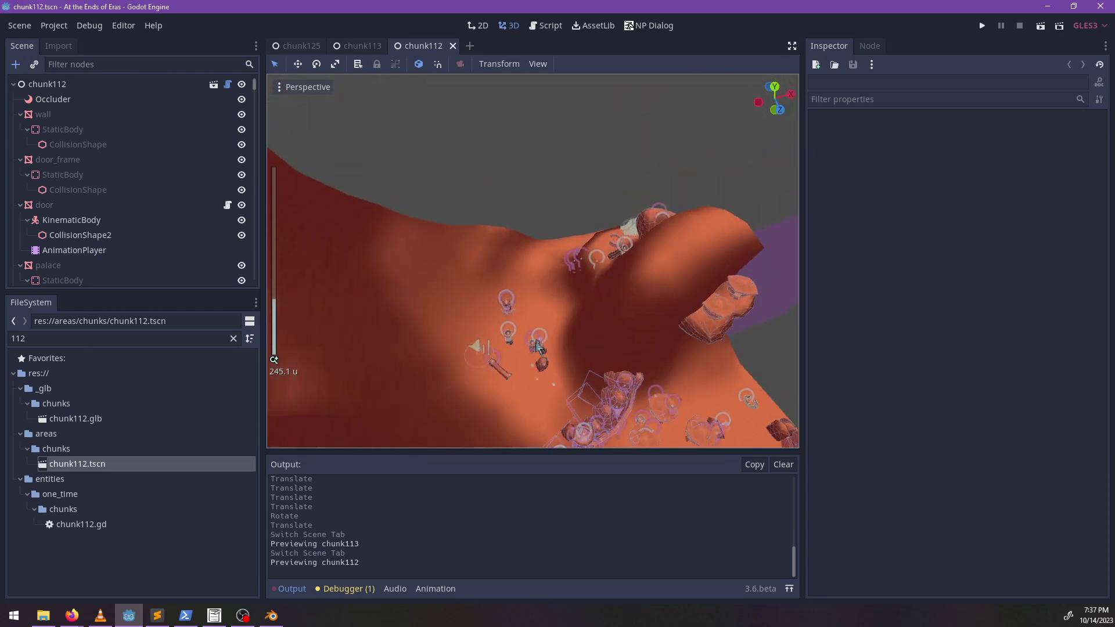
- Run the project and toggle noclip() on and off through the in-game console near the hut
key(F5)
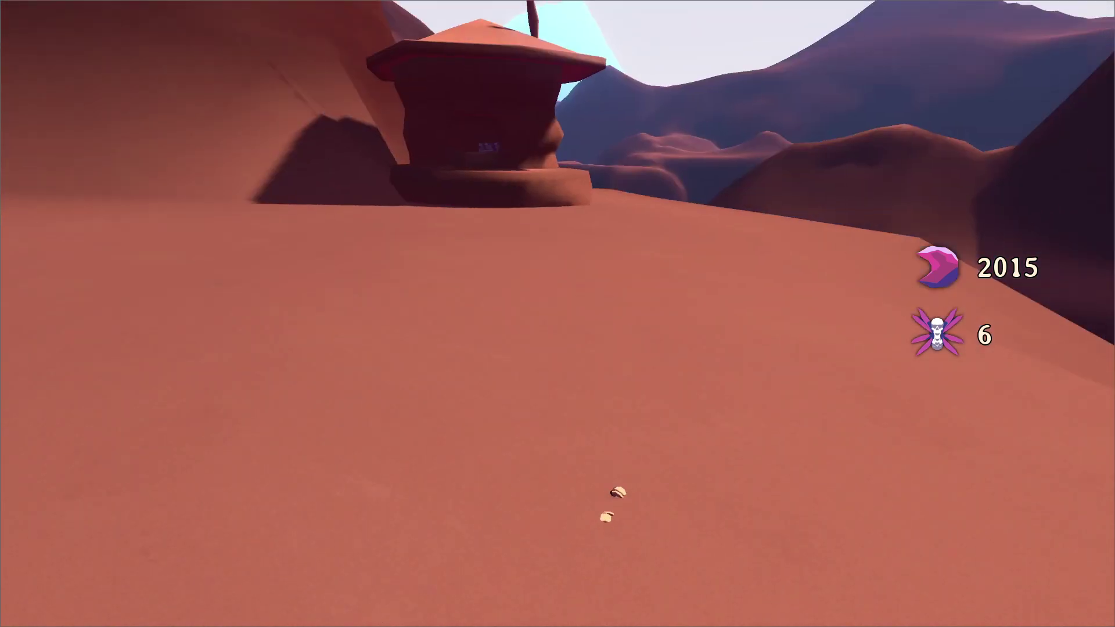
key(grave)
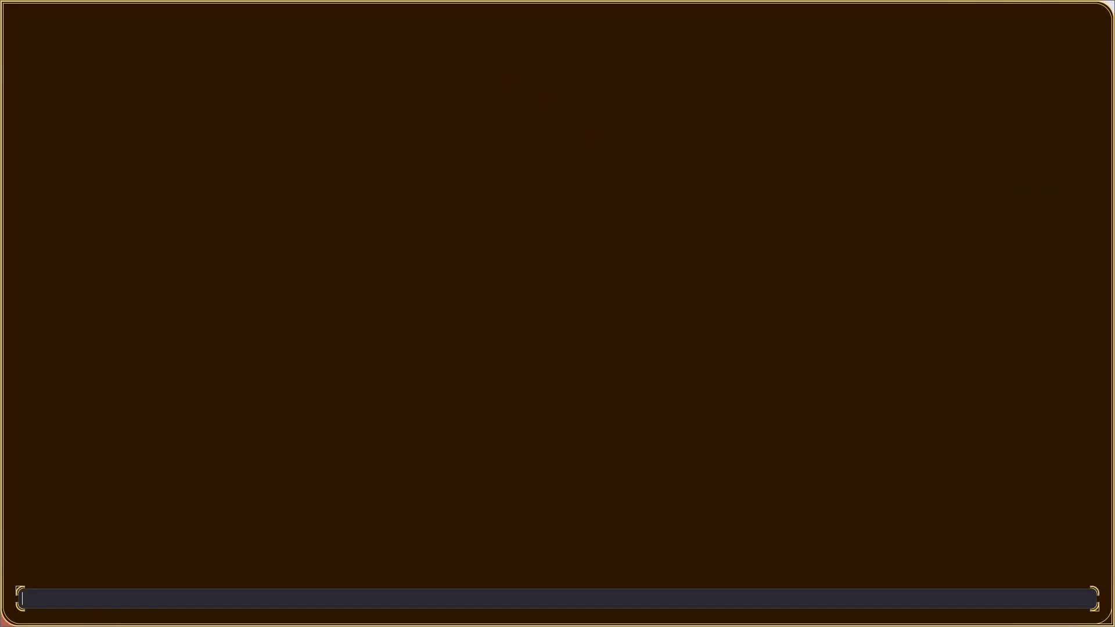
key(Return)
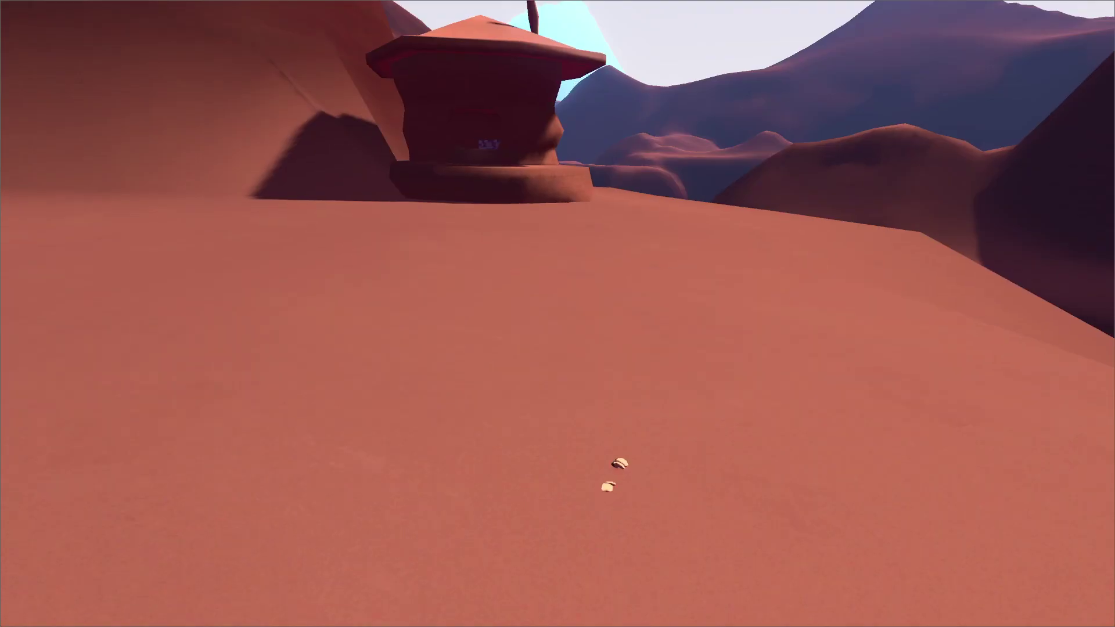
key(grave)
key(Up)
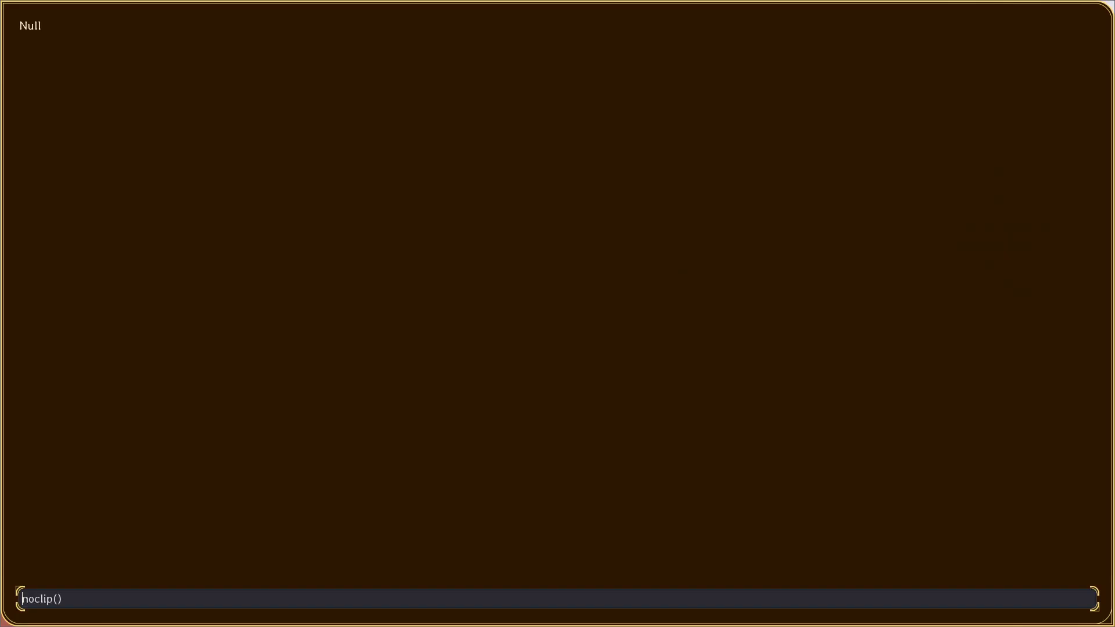
key(Return)
key(grave)
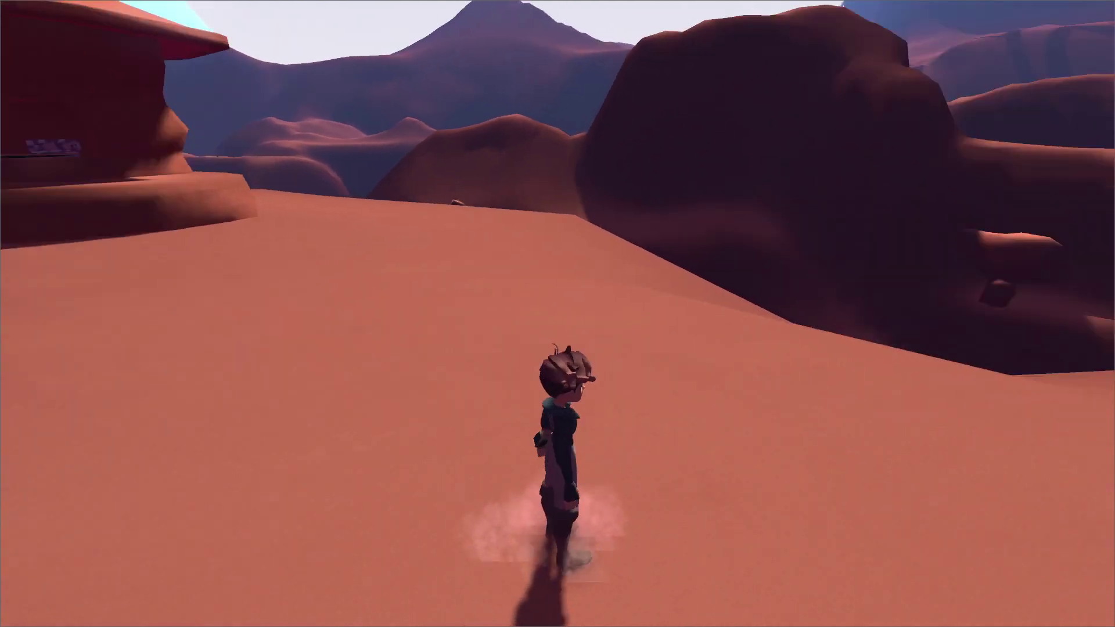
- Playtest the smoothed ground near the hut by running and jumping across the plateau and down over its edge into the canyon
key(w)
key(space)
key(w)
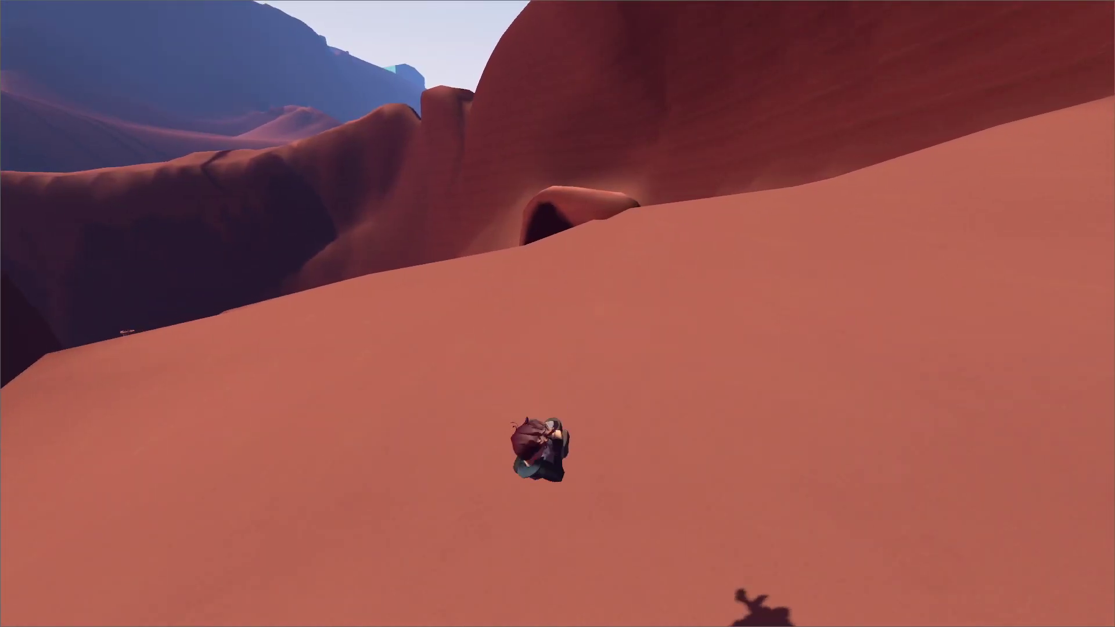
key(w)
key(space)
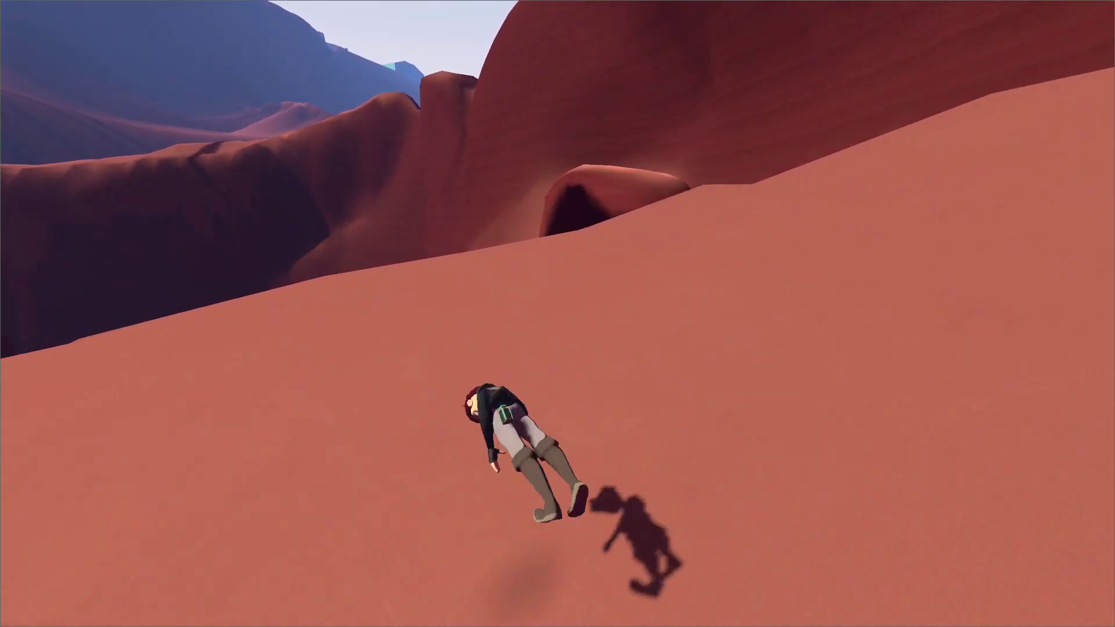
key(space)
key(w)
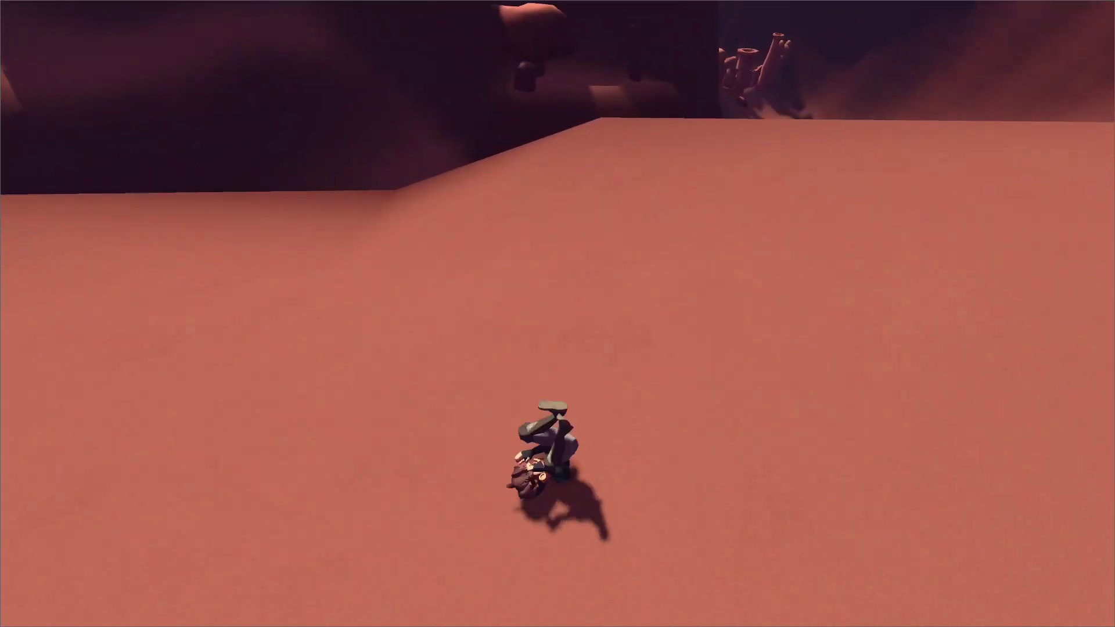
key(space)
key(space)
key(w)
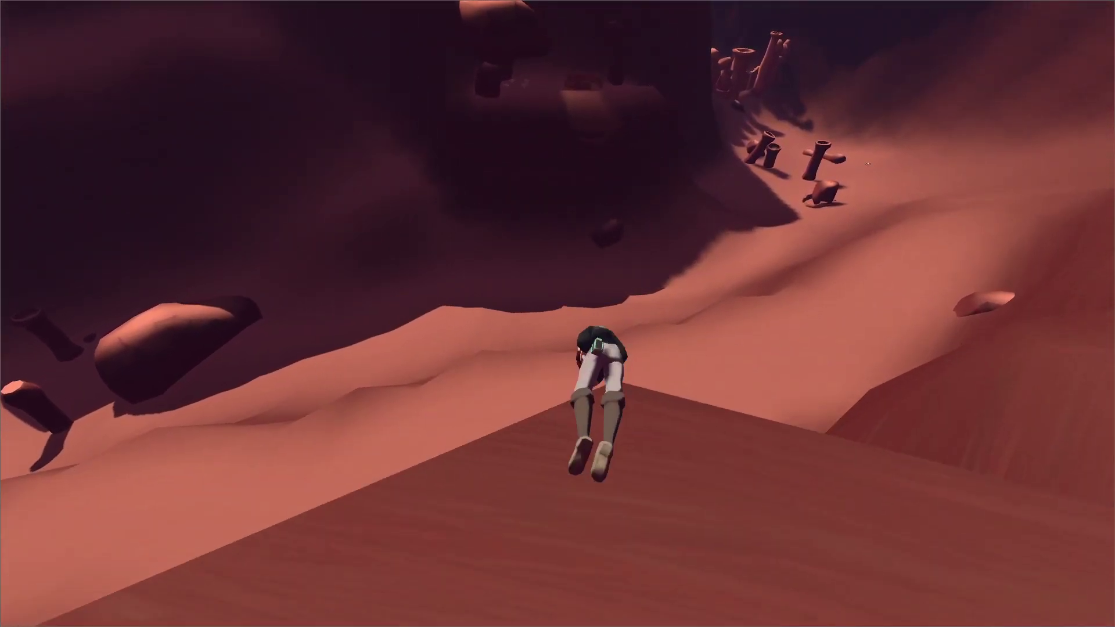
key(w)
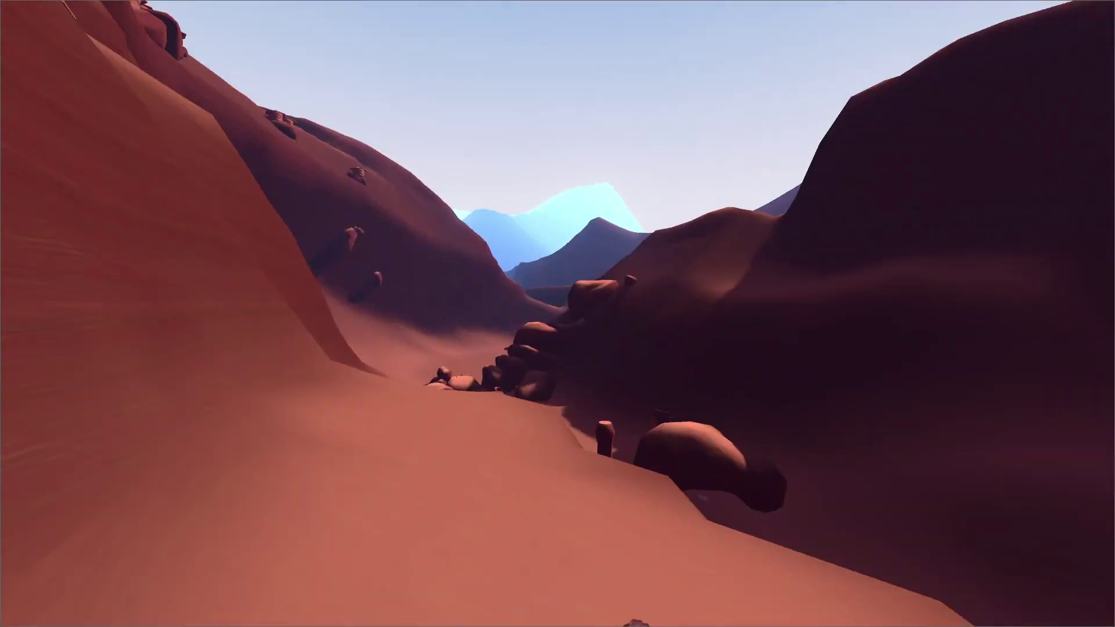
- Run and jump along the lower canyon slope to the rock pillars to examine how the terrain plays there
key(space)
key(w)
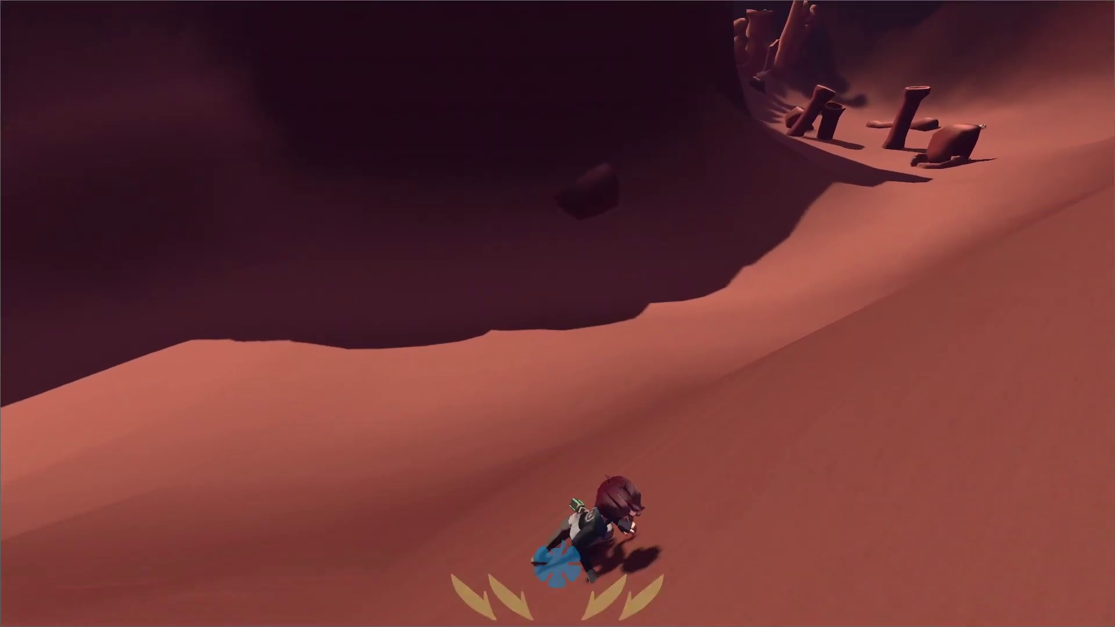
key(shift)
key(w)
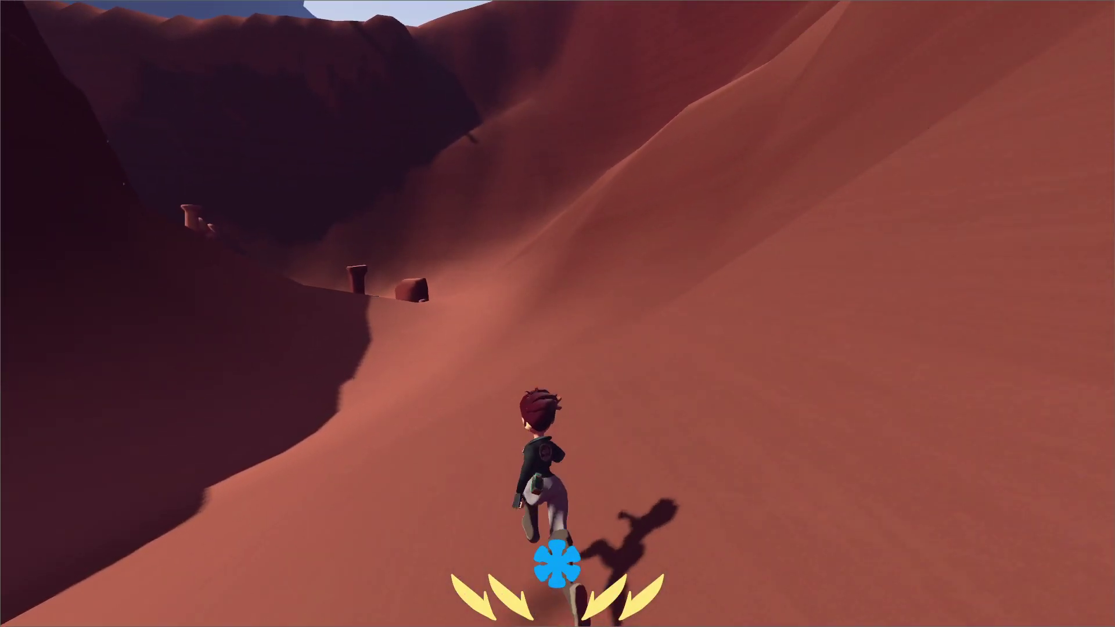
key(space)
key(w)
key(space)
key(space)
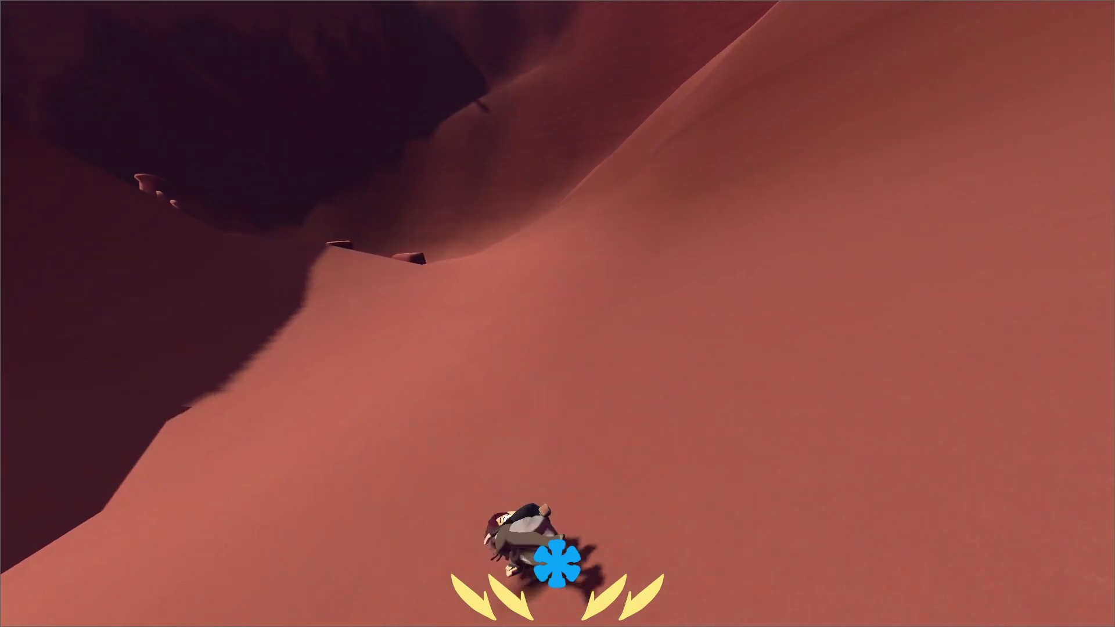
key(w)
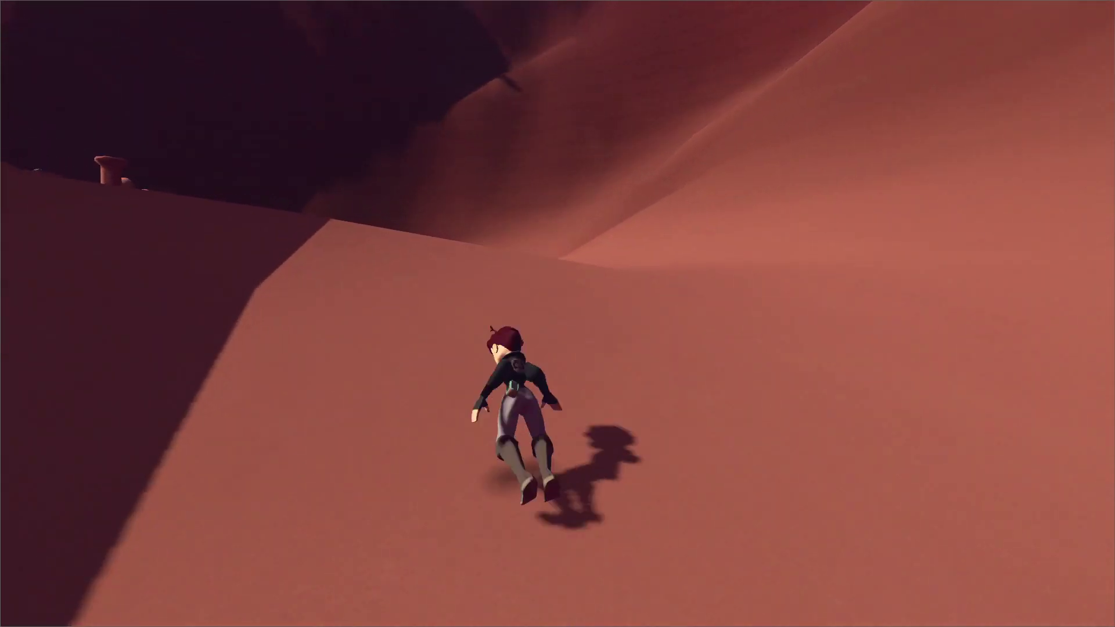
key(space)
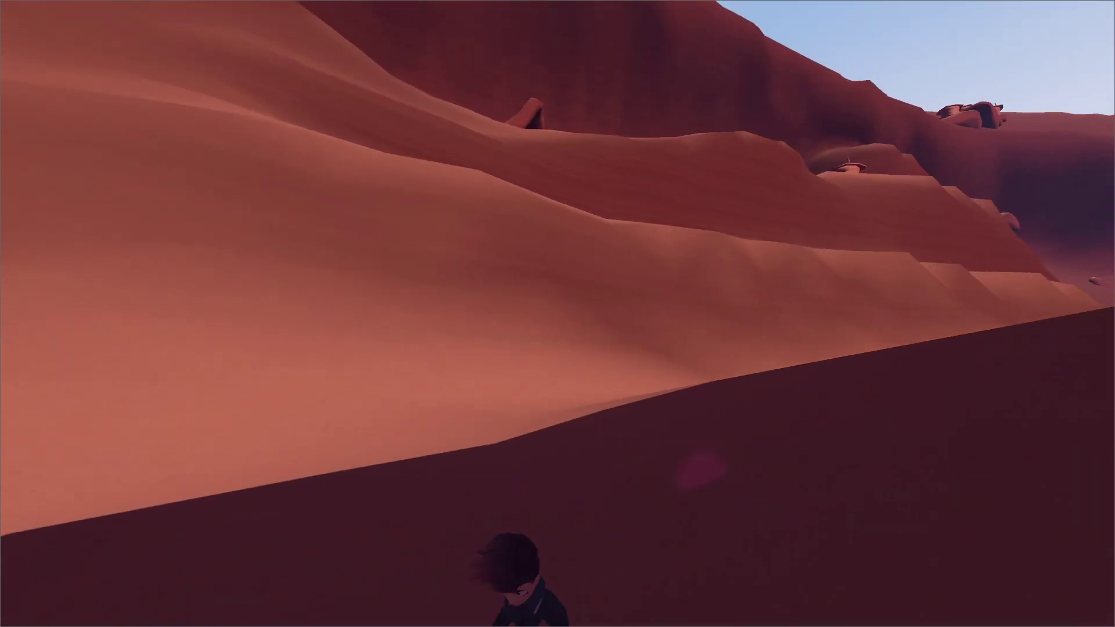
key(a)
key(space)
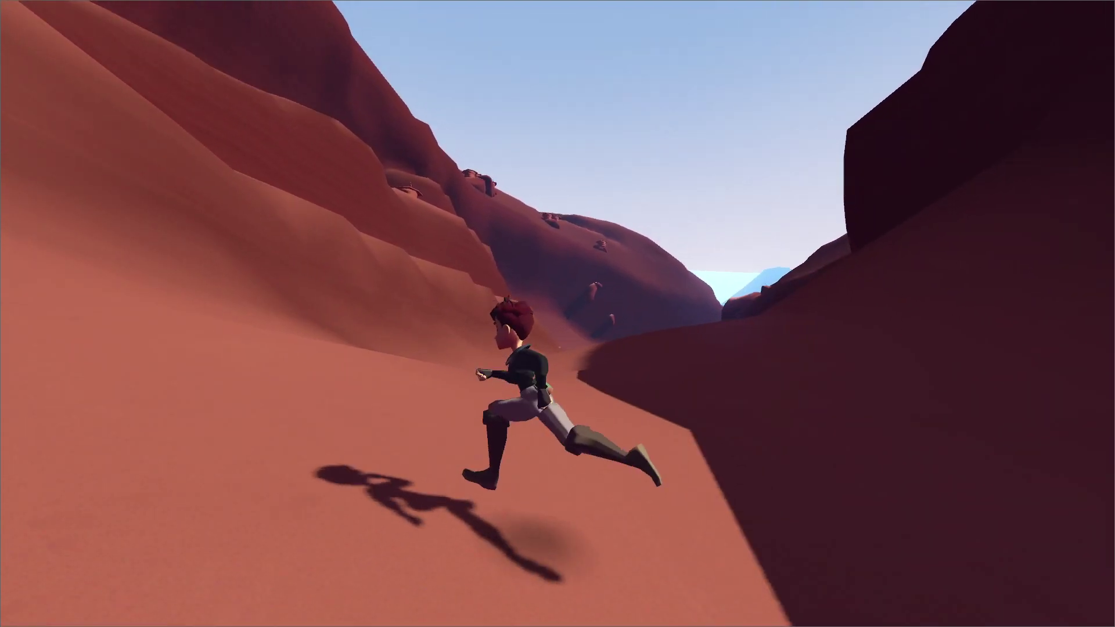
key(w)
key(space)
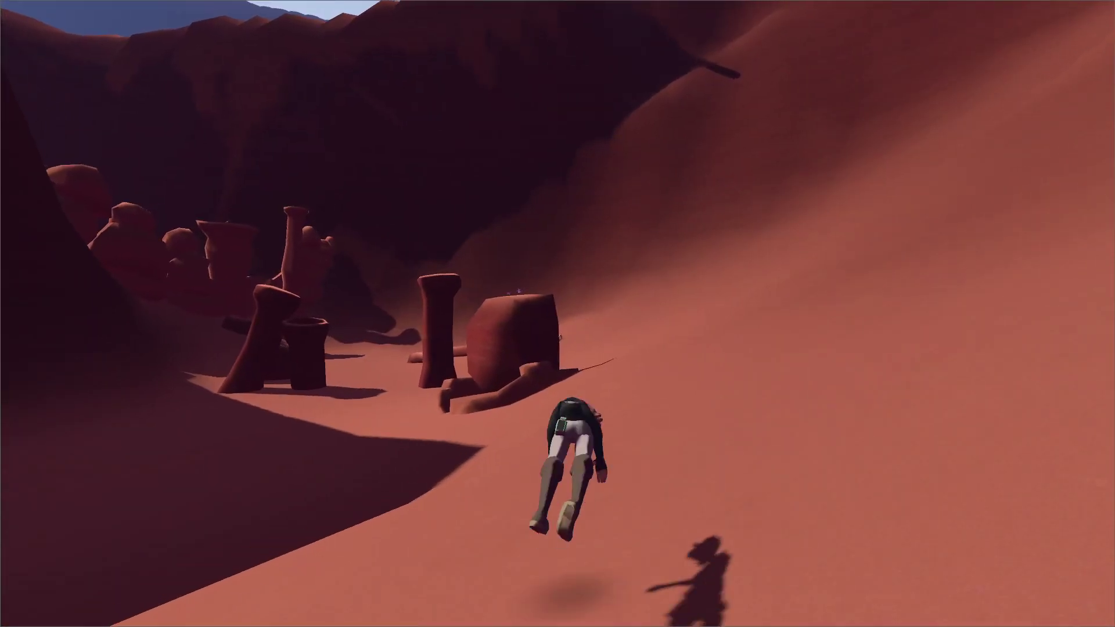
key(w)
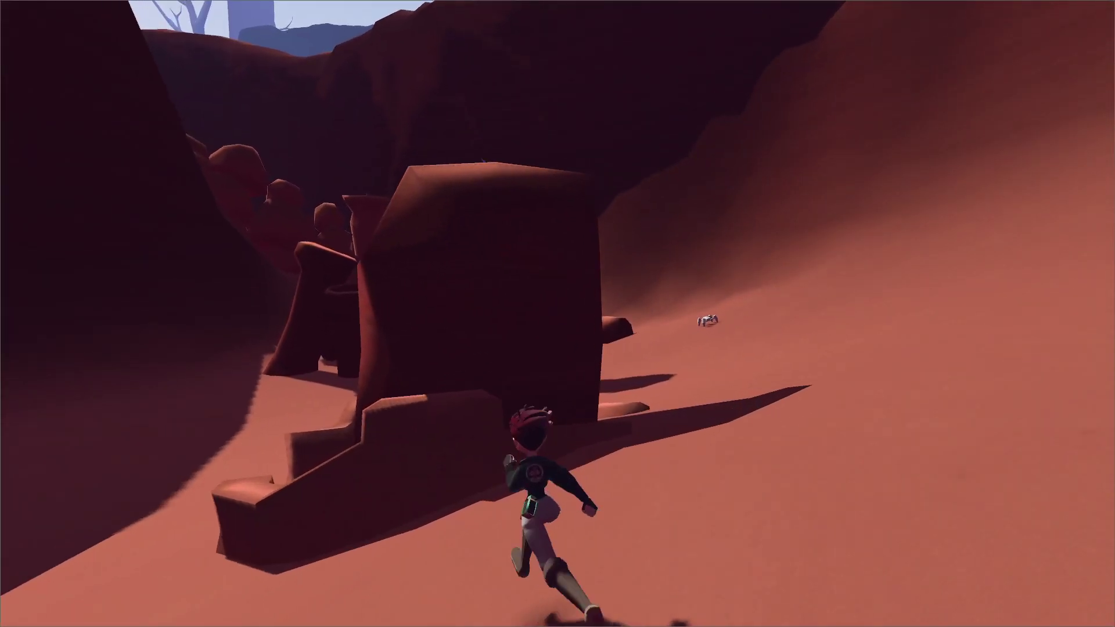
key(w)
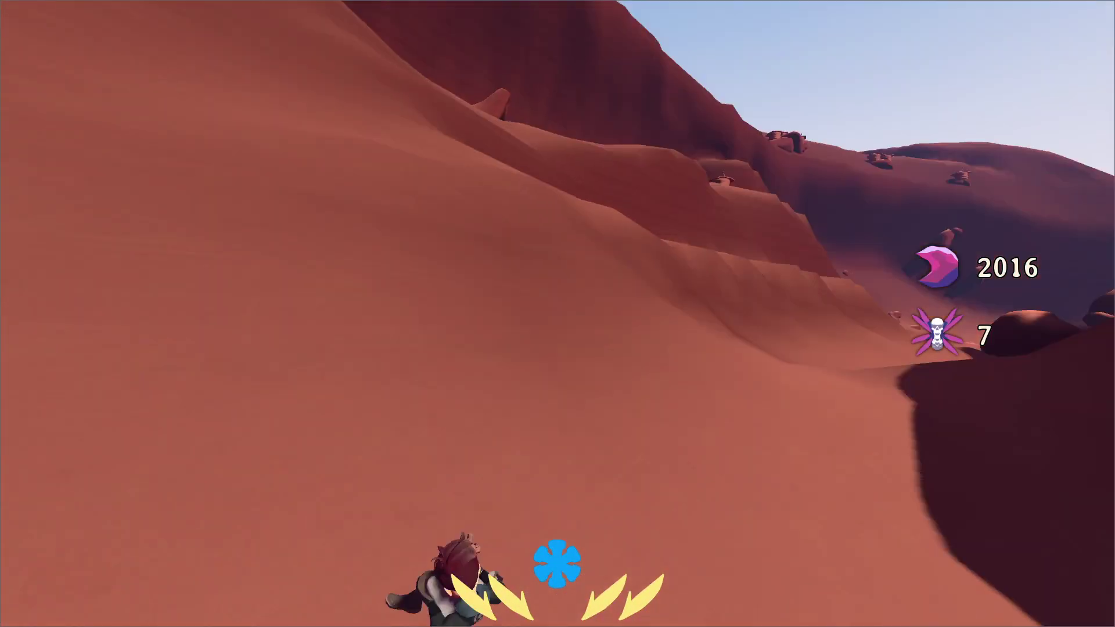
- Test climbing the steep slope from the canyon floor toward the hut plateau, pausing and resuming the game partway
key(a)
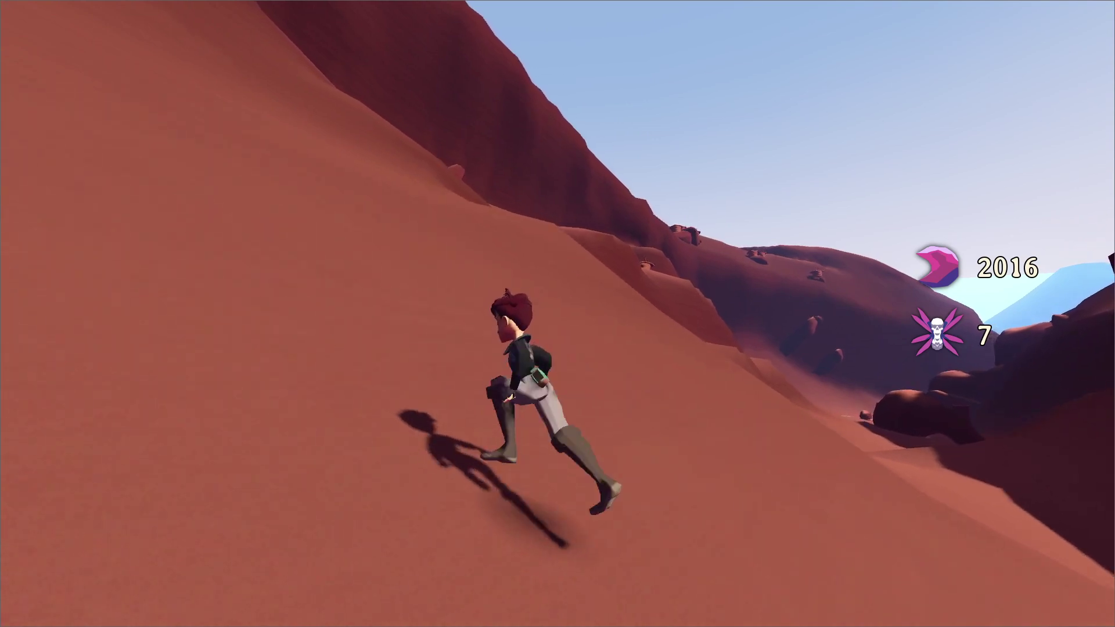
key(shift)
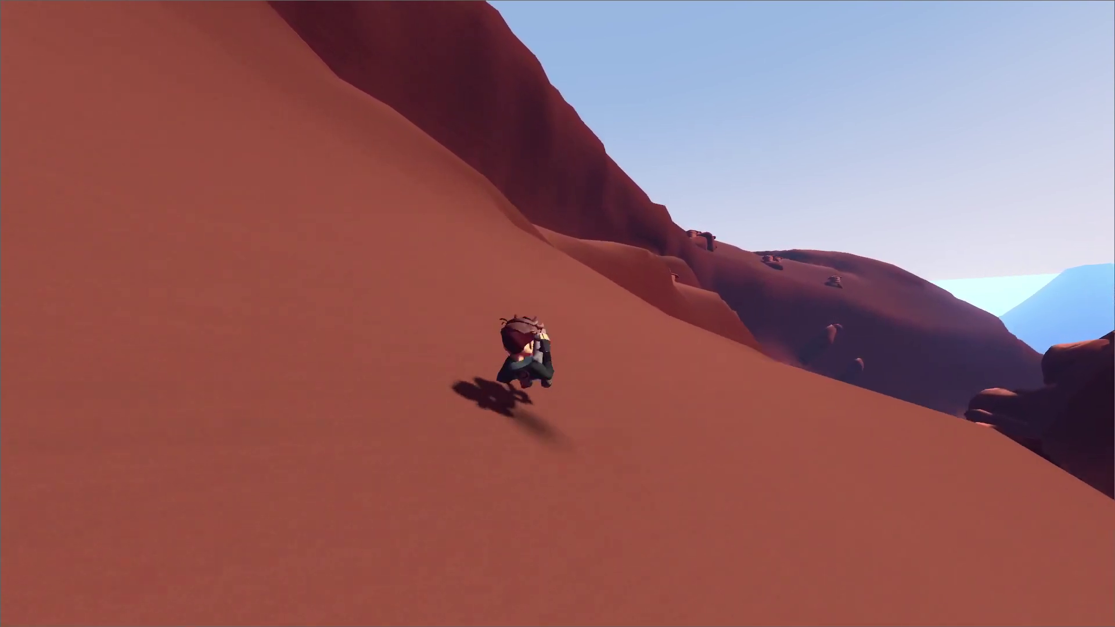
key(w)
key(w)
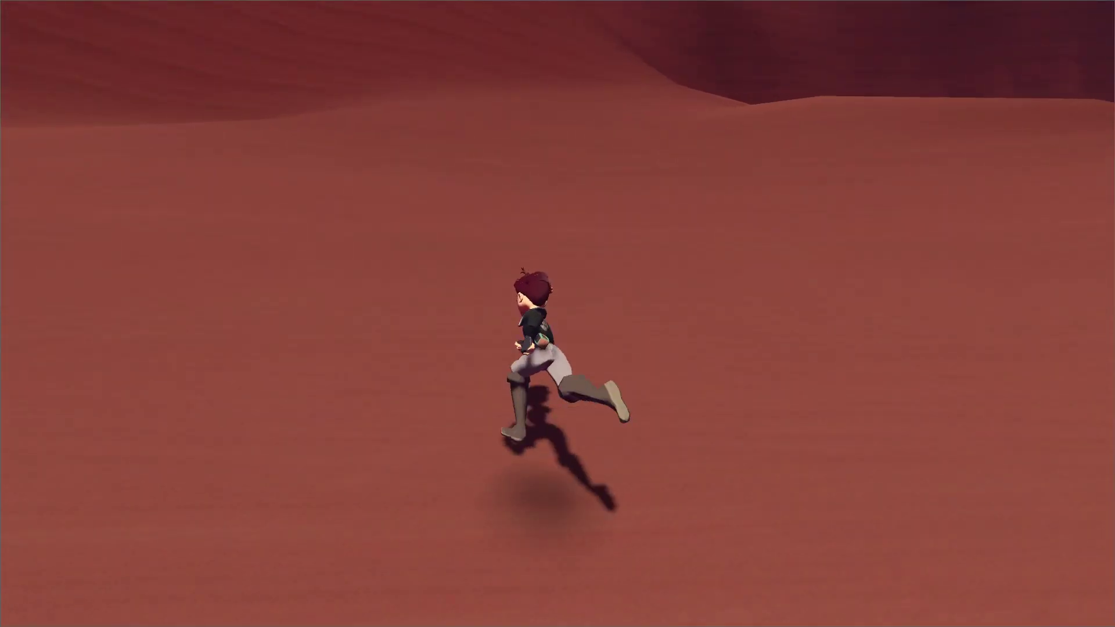
key(w)
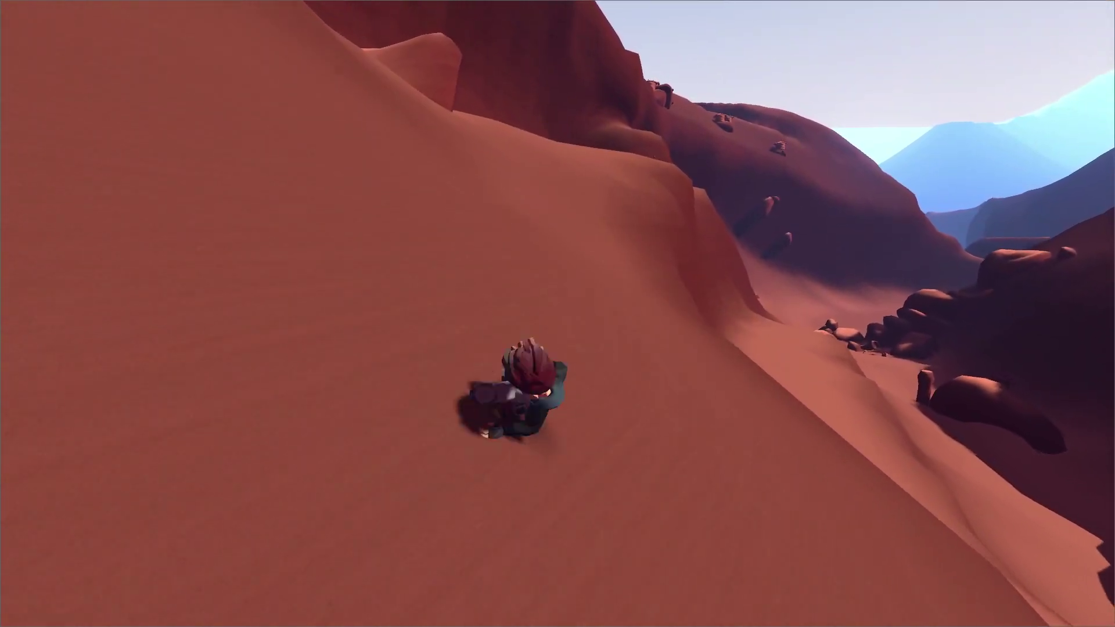
key(Escape)
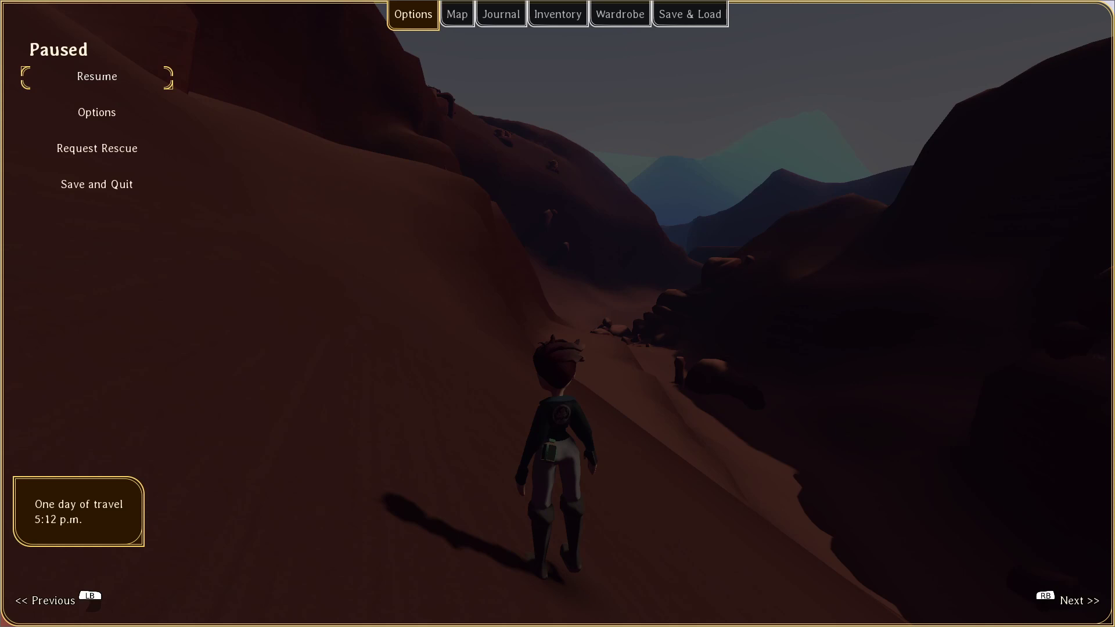
click(108, 84)
key(w)
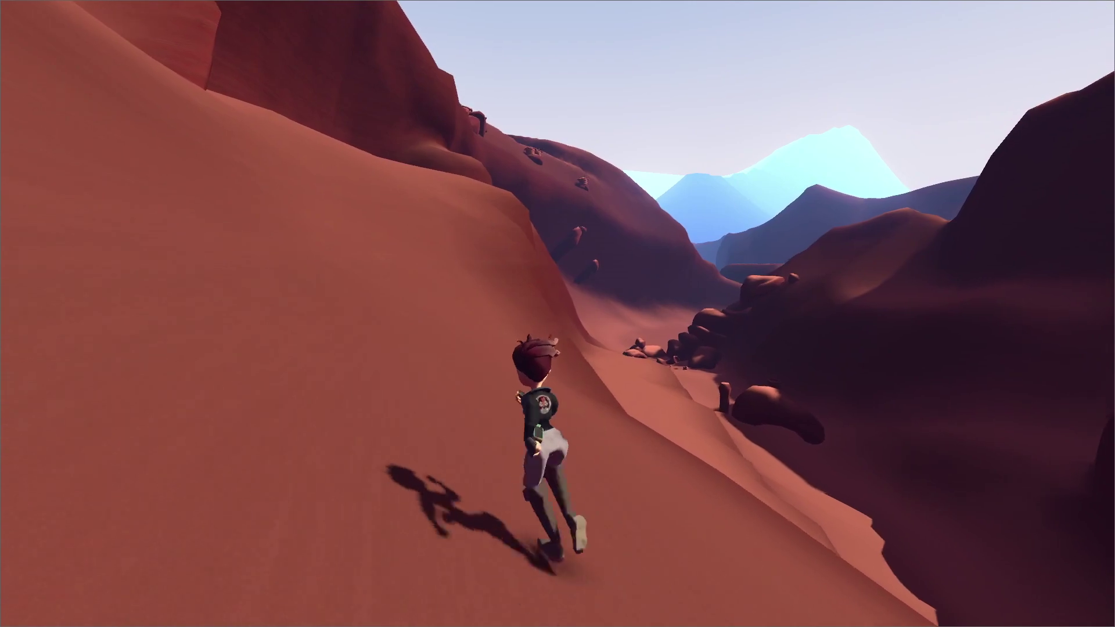
key(Escape)
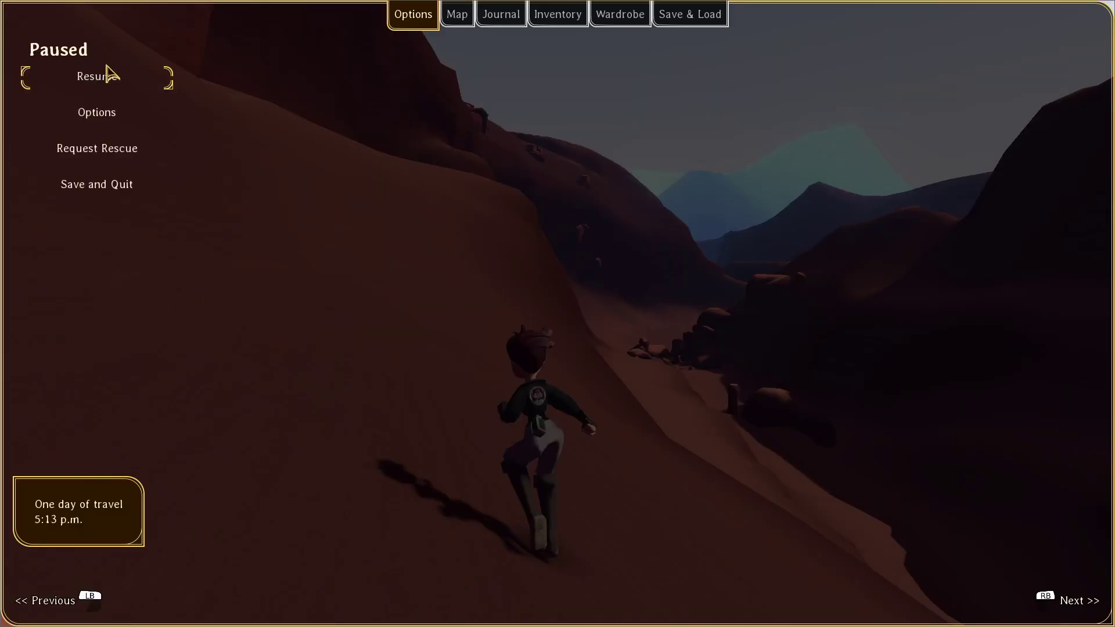
click(109, 75)
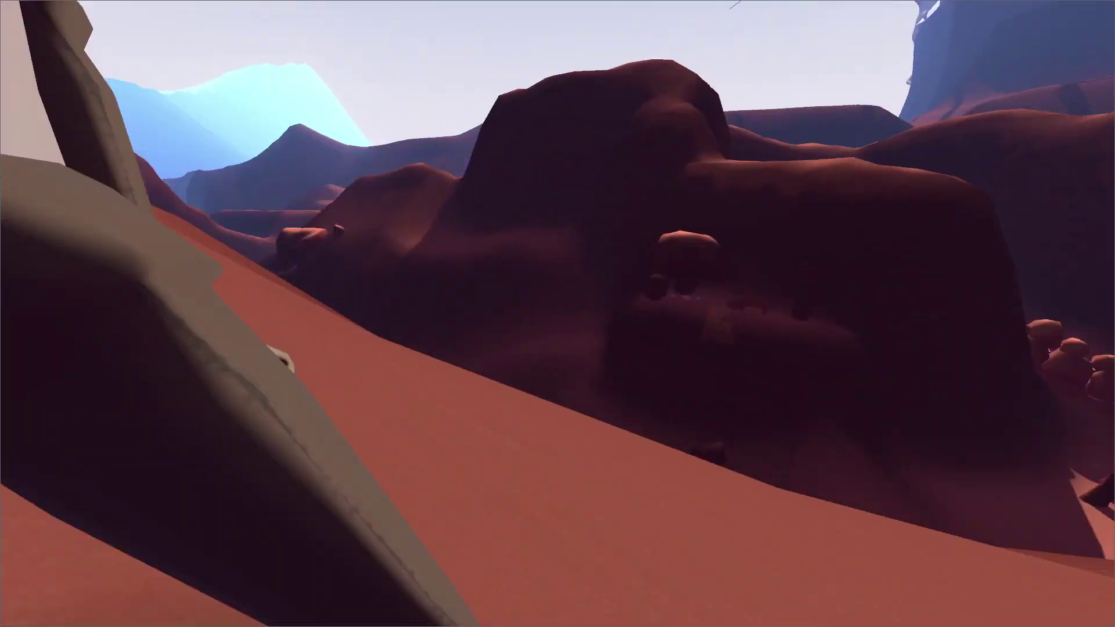
- Run and jump up the rest of the slope onto the hut plateau and examine the surrounding terrain
key(w)
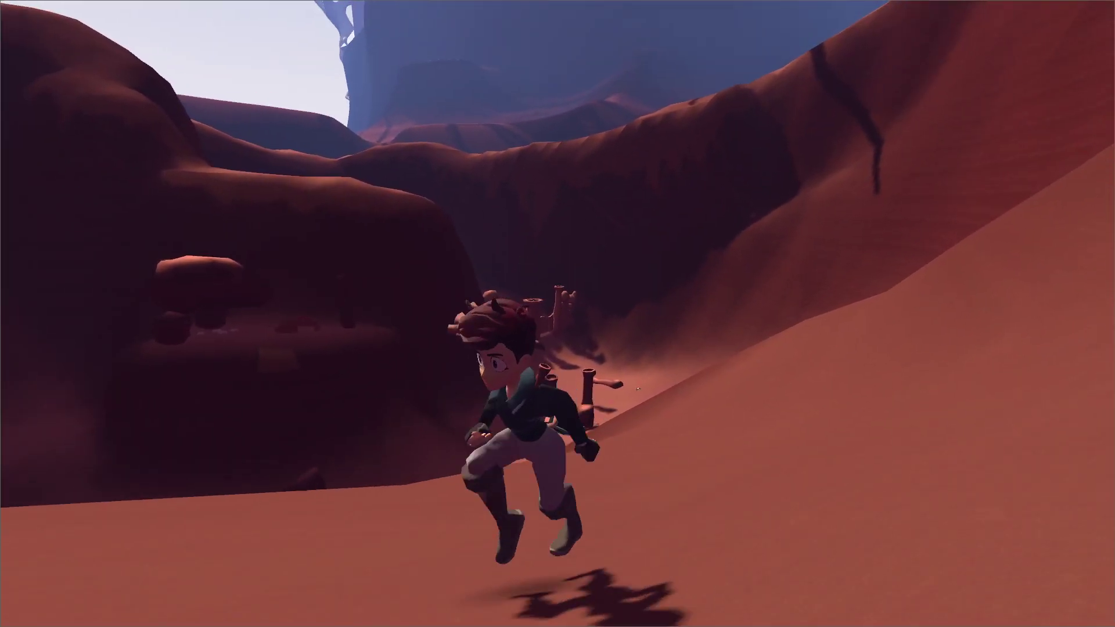
key(space)
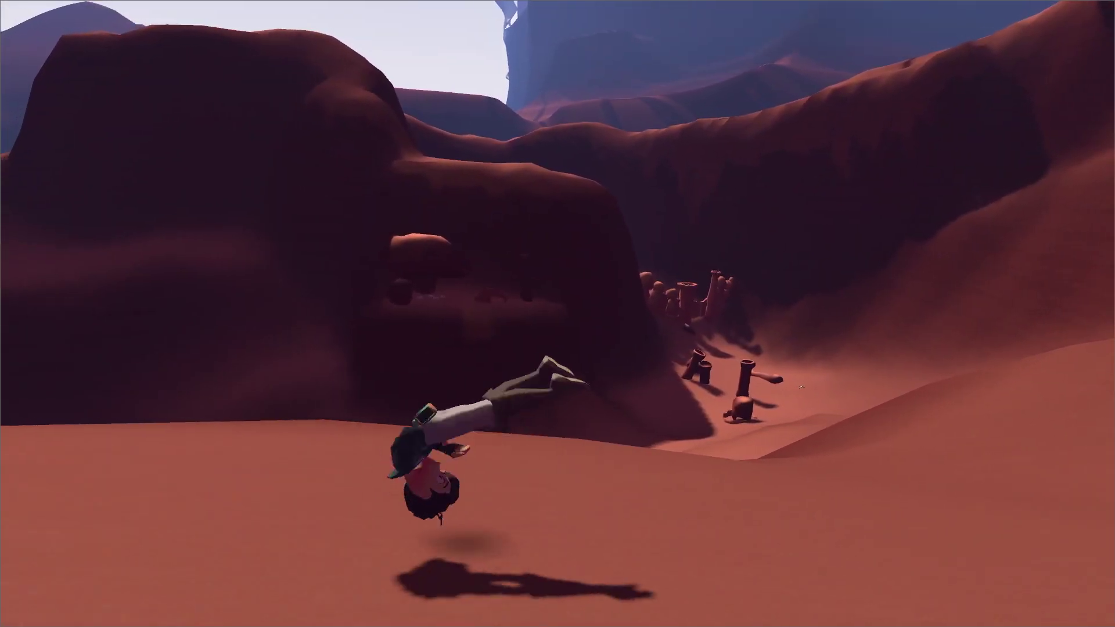
key(space)
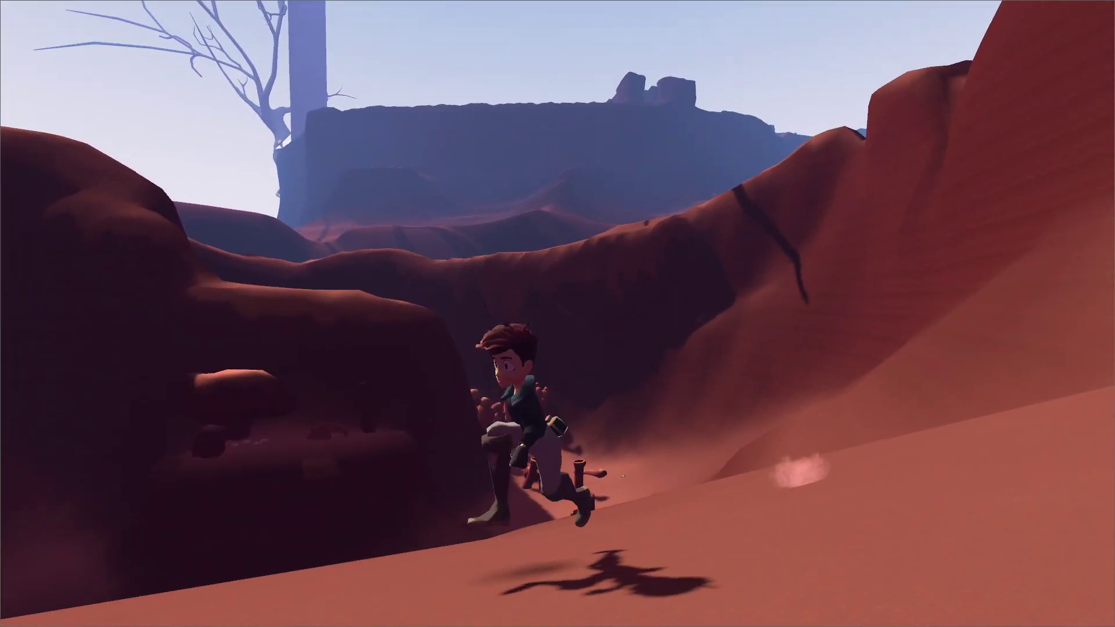
key(w)
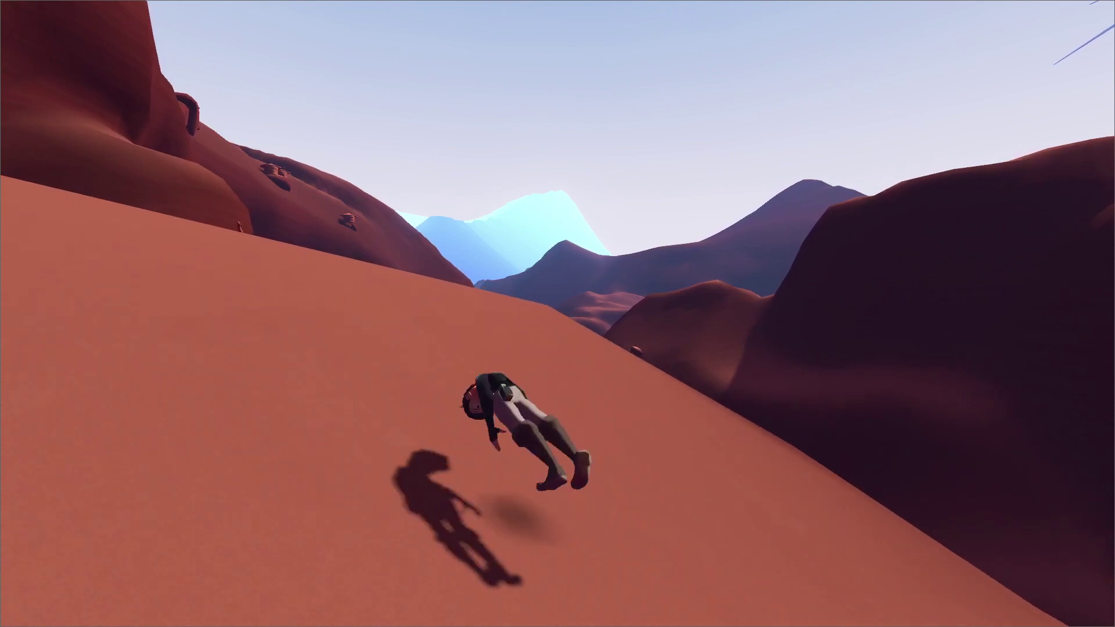
key(w)
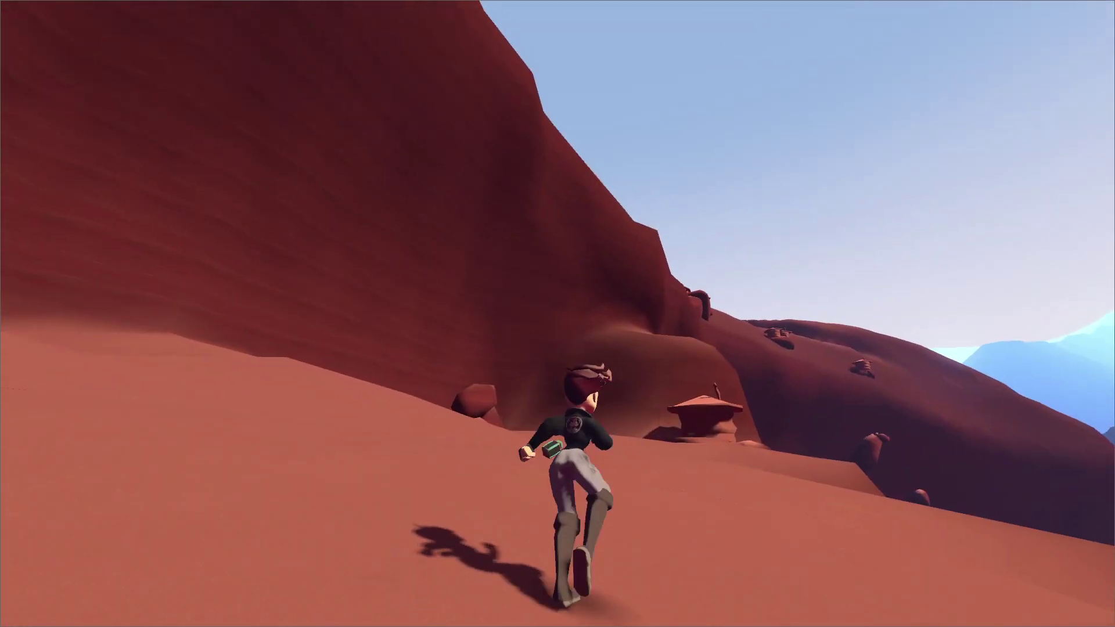
key(w)
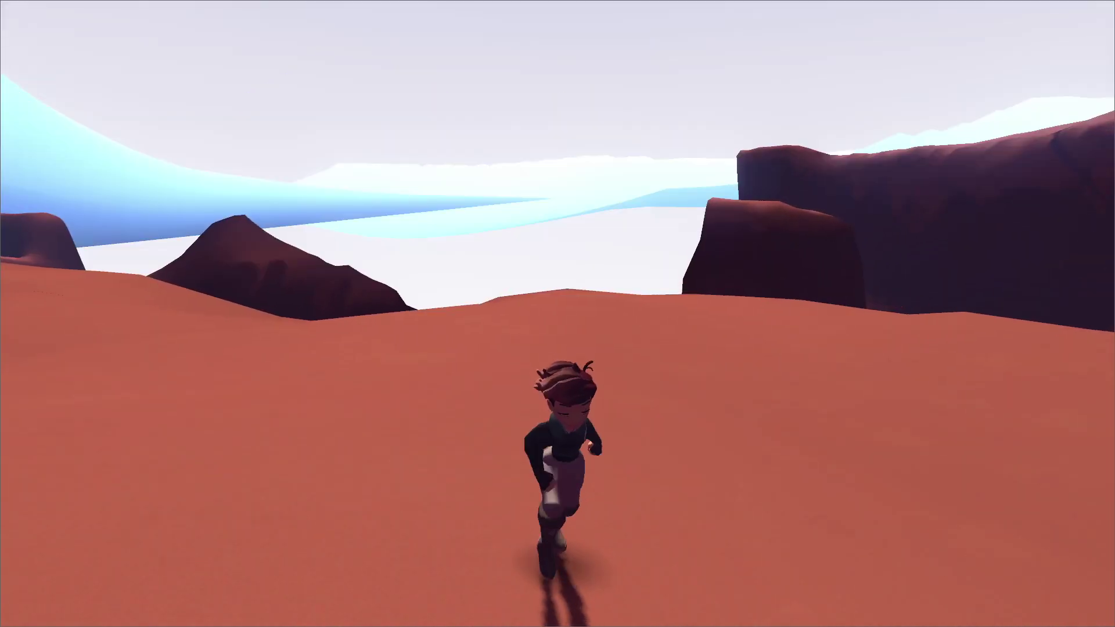
- Pause the game, switch to the Godot editor and examine the chunk112 terrain from farther away
key(Escape)
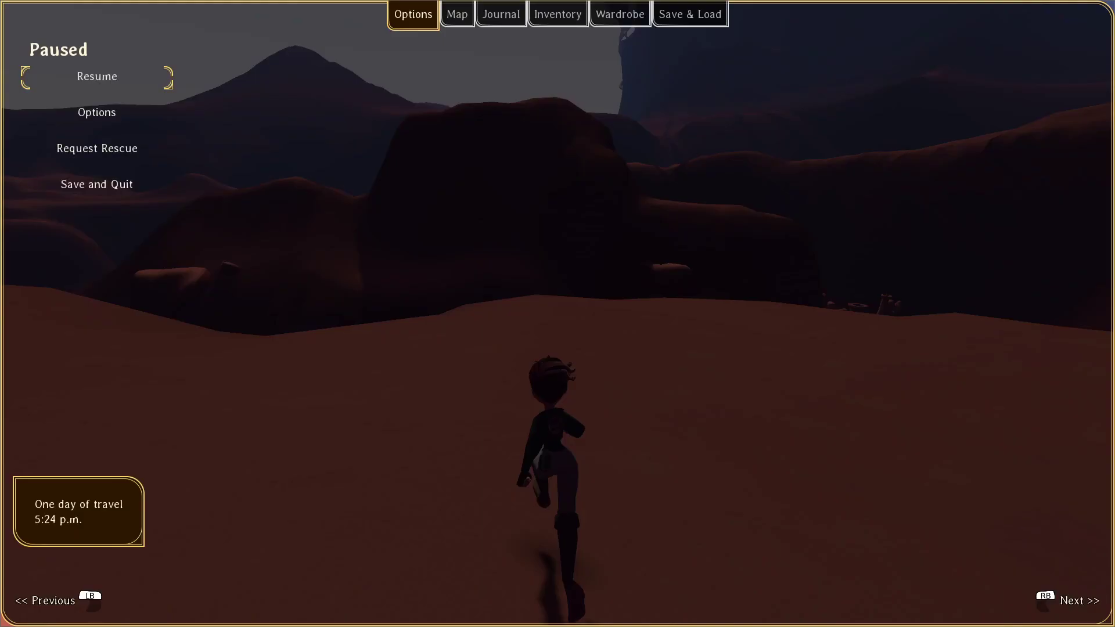
key(alt+Tab)
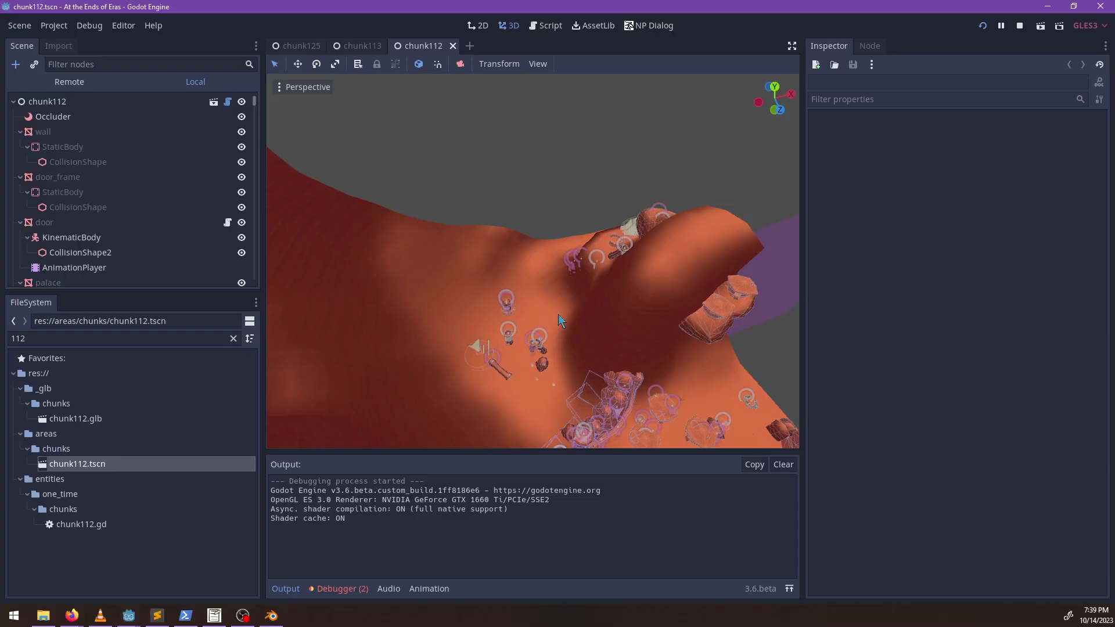
scroll(559, 315, down, 3)
middle_drag(558, 314, 533, 295)
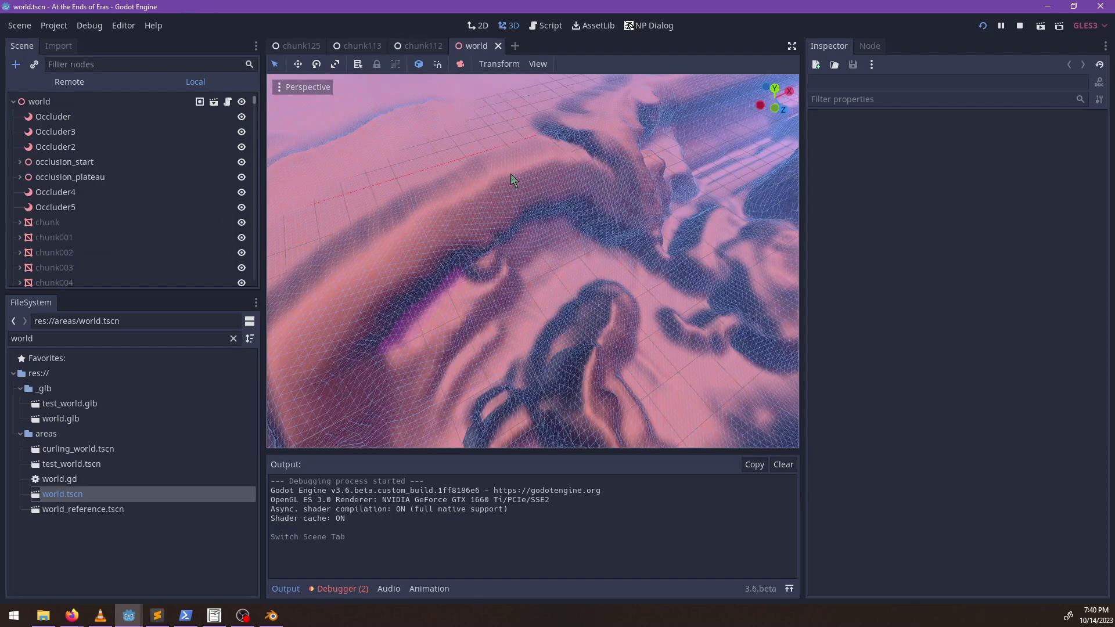
- Select chunk113 in the world scene, examine the terrain around its ridge, and undo the accidental move of the chunk
click(420, 332)
scroll(569, 337, up, 5)
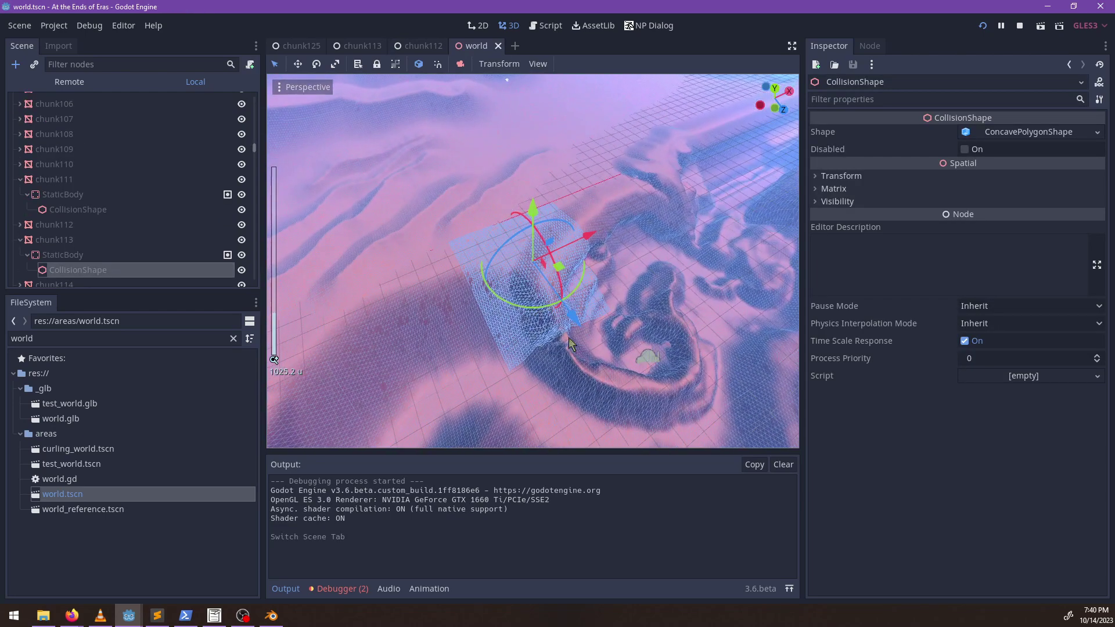
shift+middle_drag(611, 288, 508, 177)
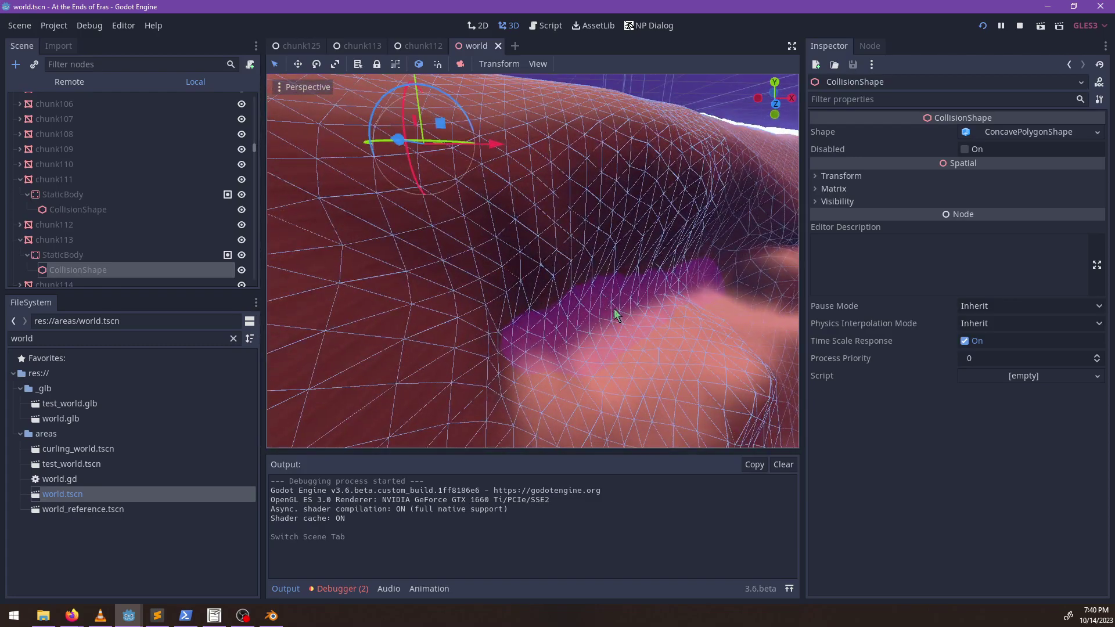
click(615, 315)
middle_drag(490, 360, 601, 368)
scroll(626, 286, down, 5)
middle_drag(526, 261, 471, 253)
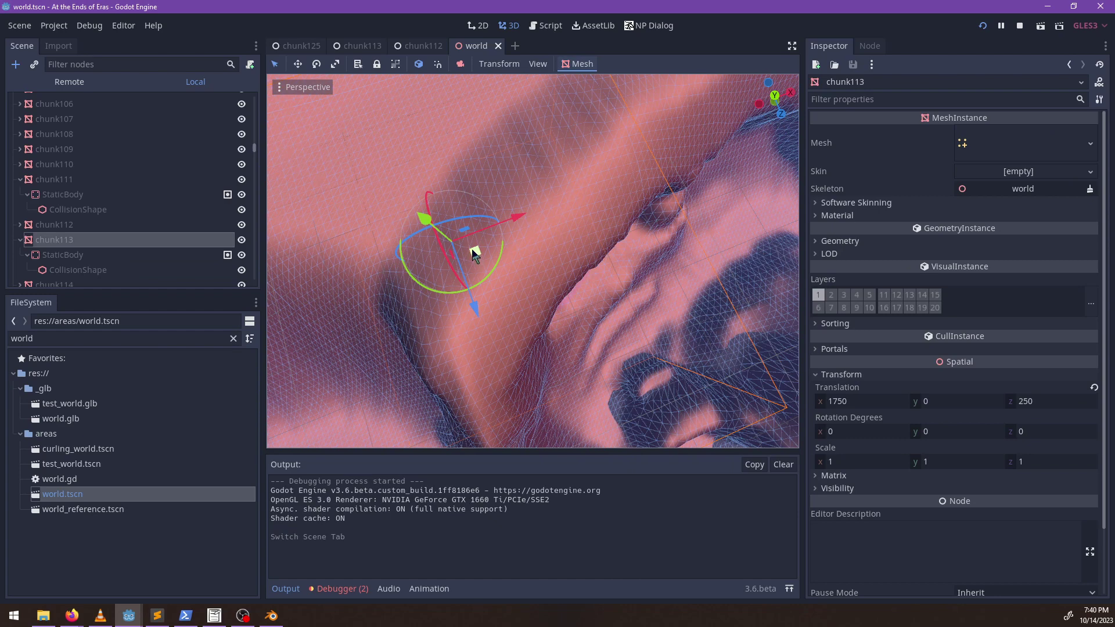
mouse_move(475, 252)
mouse_down()
mouse_move(465, 249)
mouse_move(479, 254)
mouse_up()
key(ctrl+z)
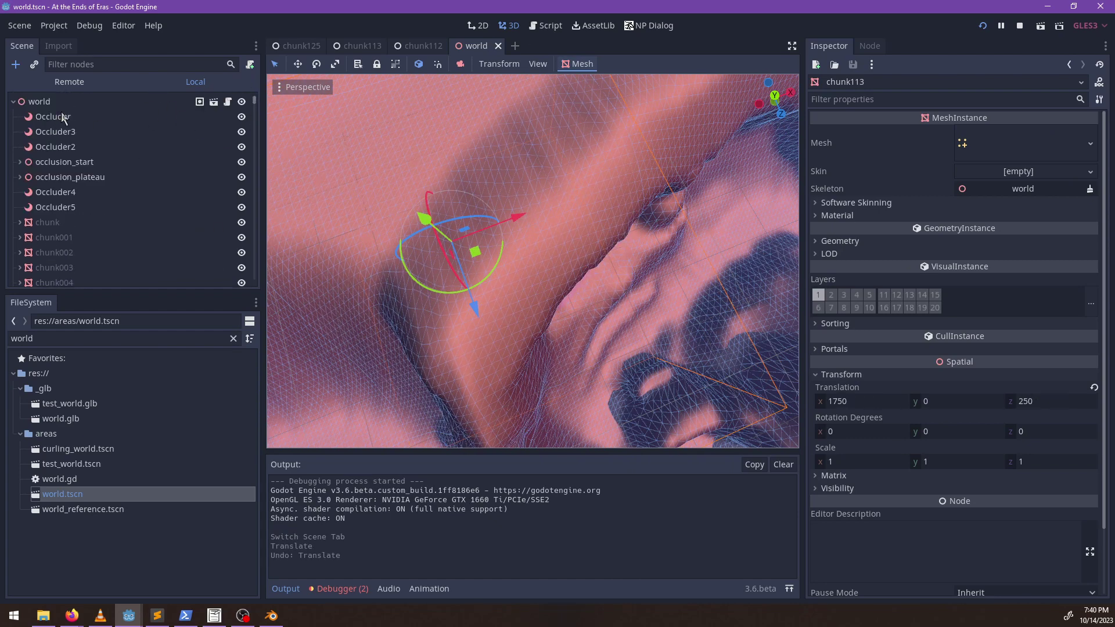
- Check the top-level occluder nodes and occlusion_plateau in the world scene, and inspect the chunk113 terrain around the ridge
click(64, 117)
click(64, 132)
click(69, 161)
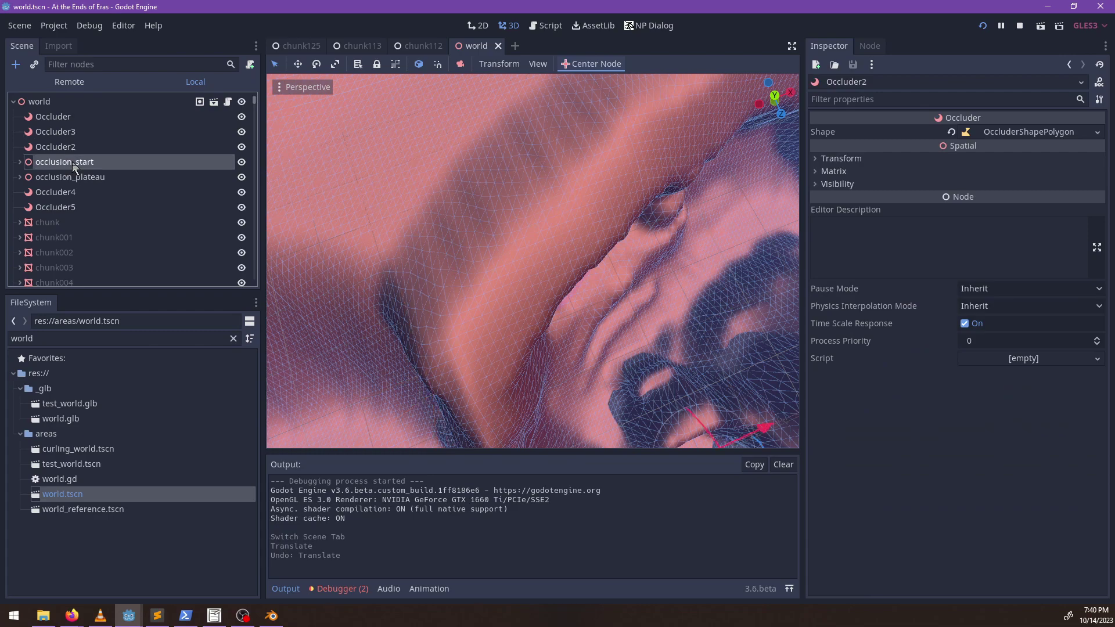
click(75, 176)
middle_drag(531, 298, 446, 202)
scroll(443, 196, up, 4)
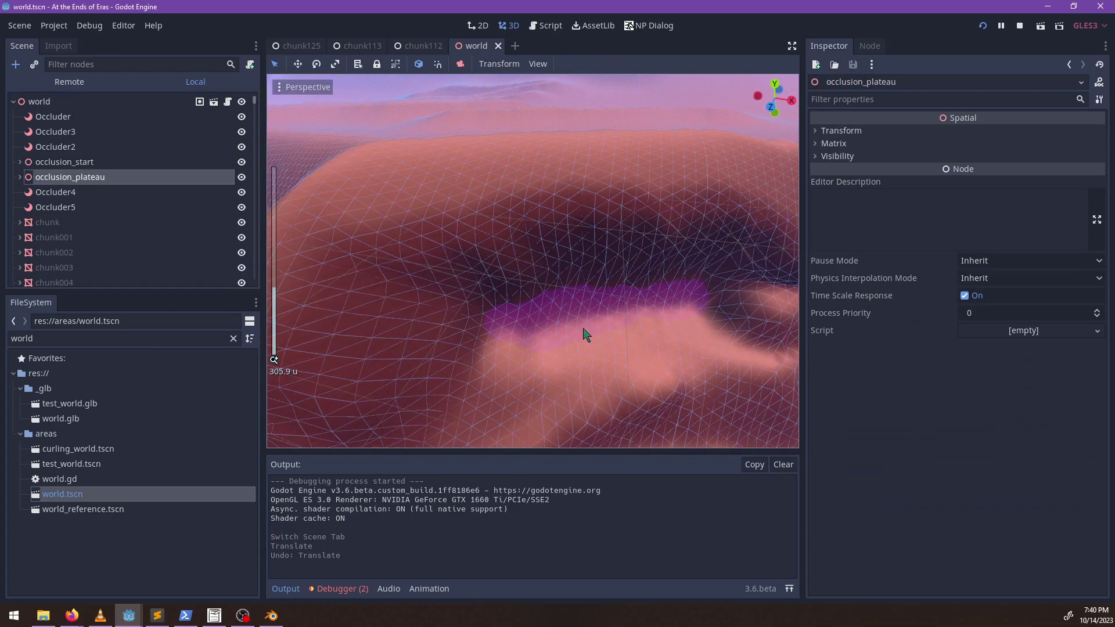
click(575, 321)
click(565, 317)
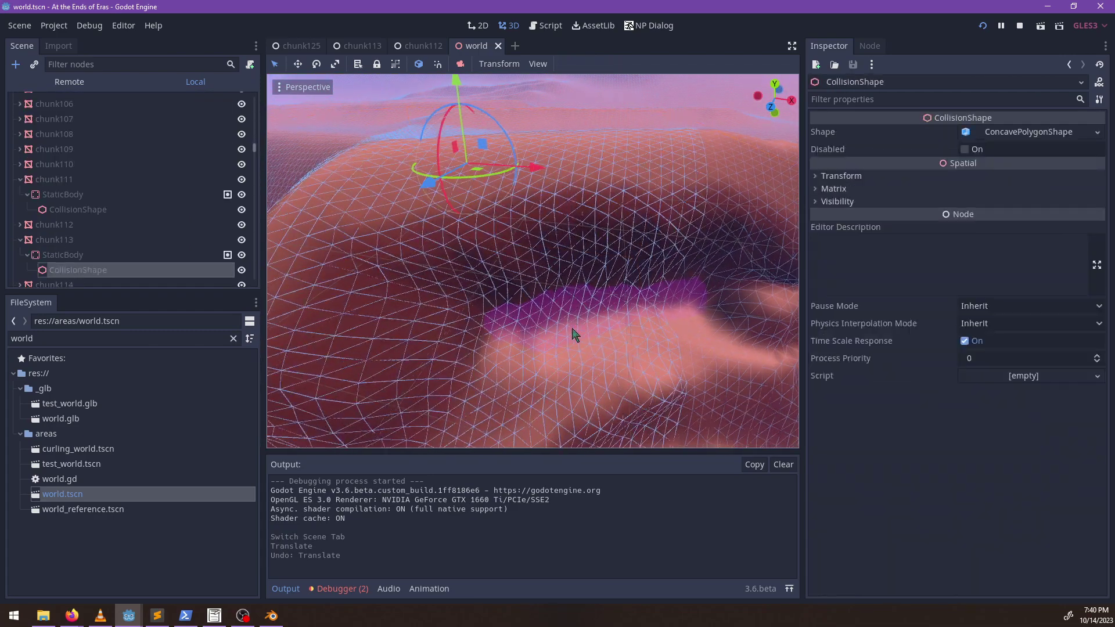
- Examine the canyon and ridge terrain from below, from nearby and from farther away, selecting surfaces to identify their chunks
middle_drag(566, 317, 602, 360)
scroll(572, 340, down, 3)
click(618, 380)
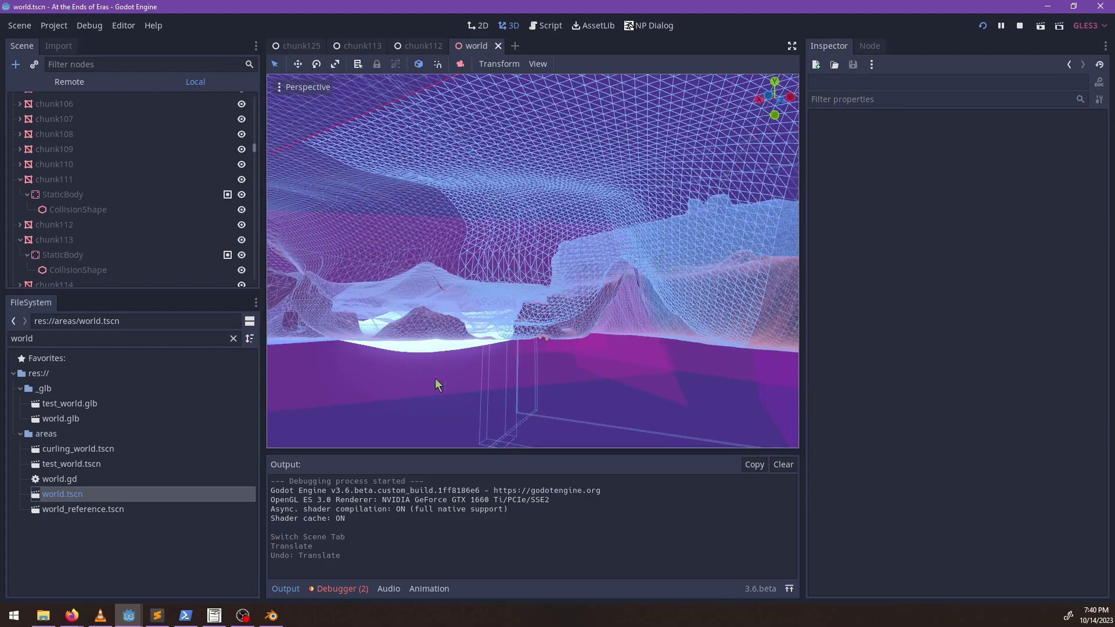
shift+middle_drag(435, 378, 680, 295)
scroll(419, 353, up, 3)
shift+middle_drag(412, 358, 512, 274)
scroll(507, 298, down, 6)
shift+middle_drag(572, 255, 447, 293)
click(546, 275)
scroll(447, 299, down, 4)
scroll(174, 168, up, 5)
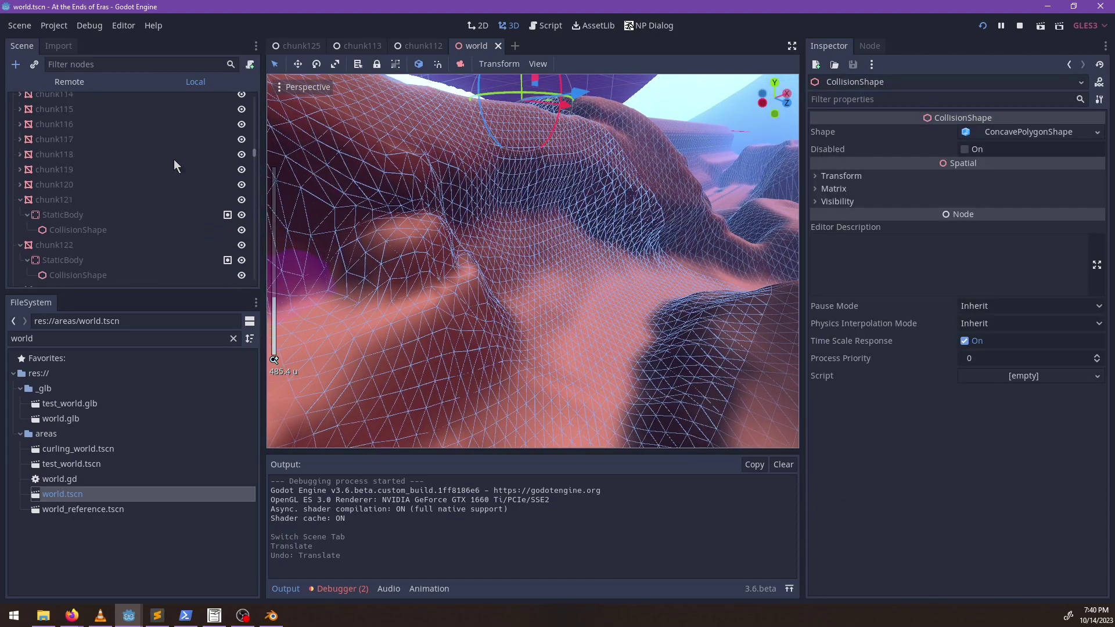
- Check Occluder5, Occluder4 and the contents of occlusion_plateau to find the occluder that covers the ridge
scroll(139, 154, up, 20)
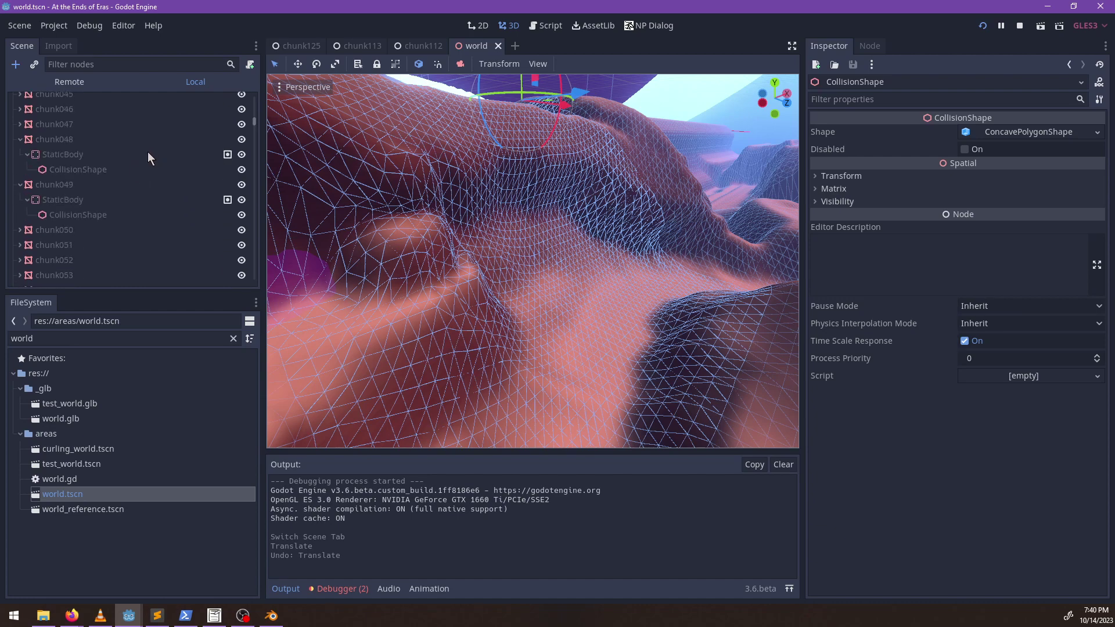
scroll(135, 153, up, 5)
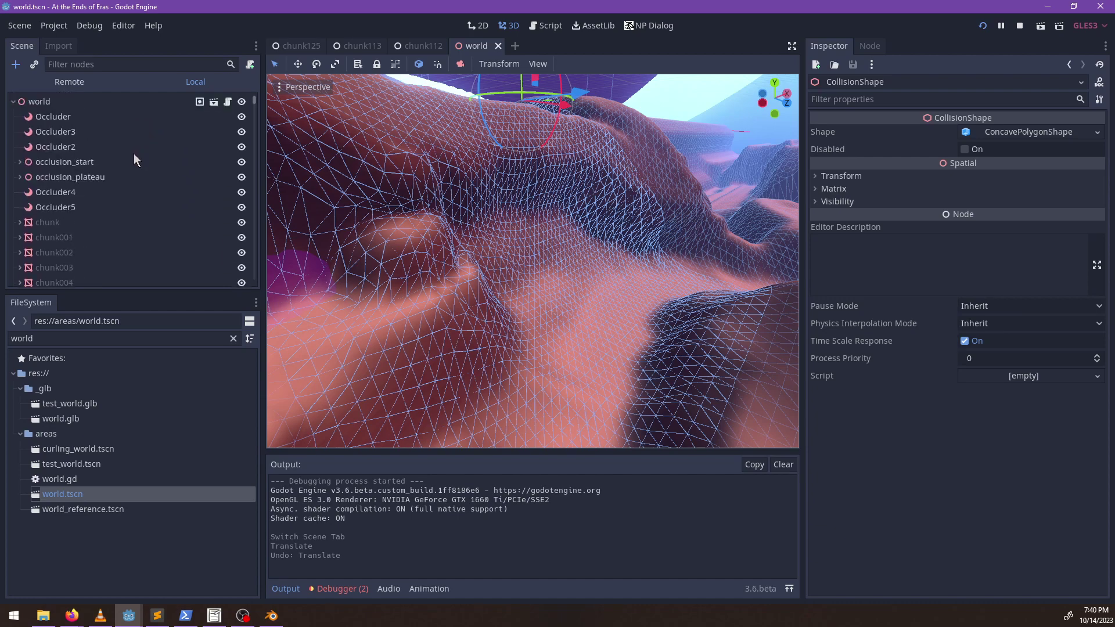
click(62, 208)
double_click(58, 192)
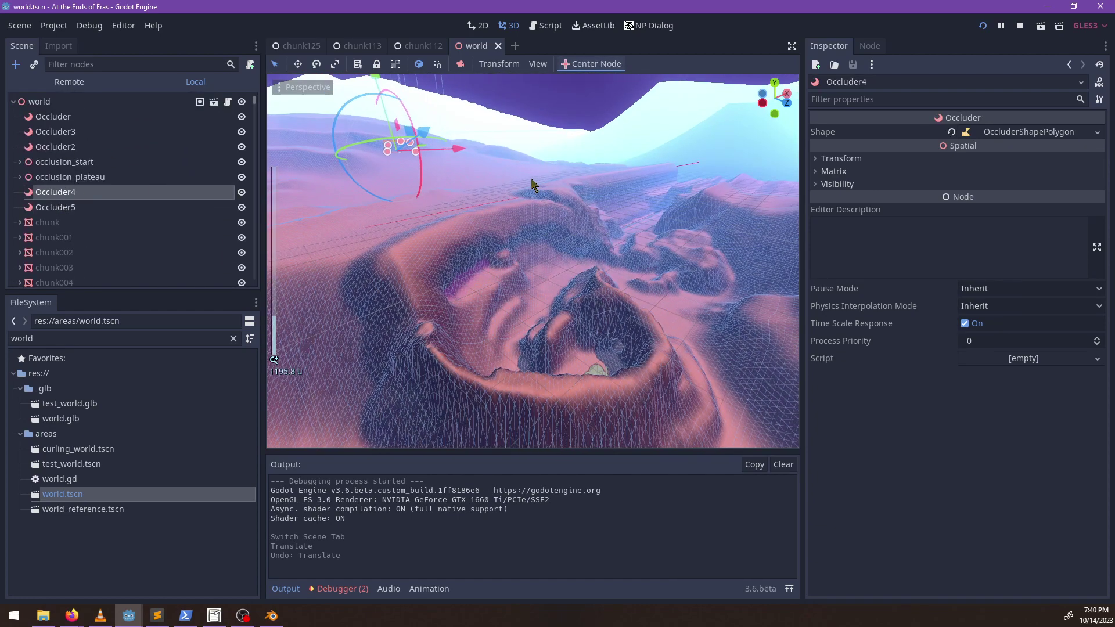
scroll(412, 224, down, 5)
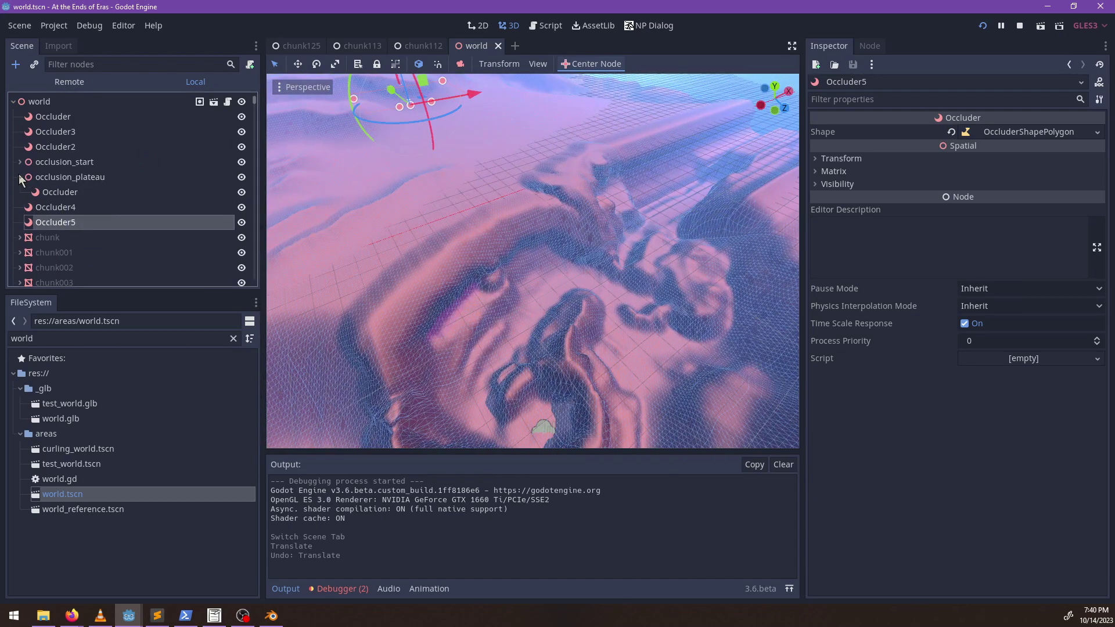
click(68, 177)
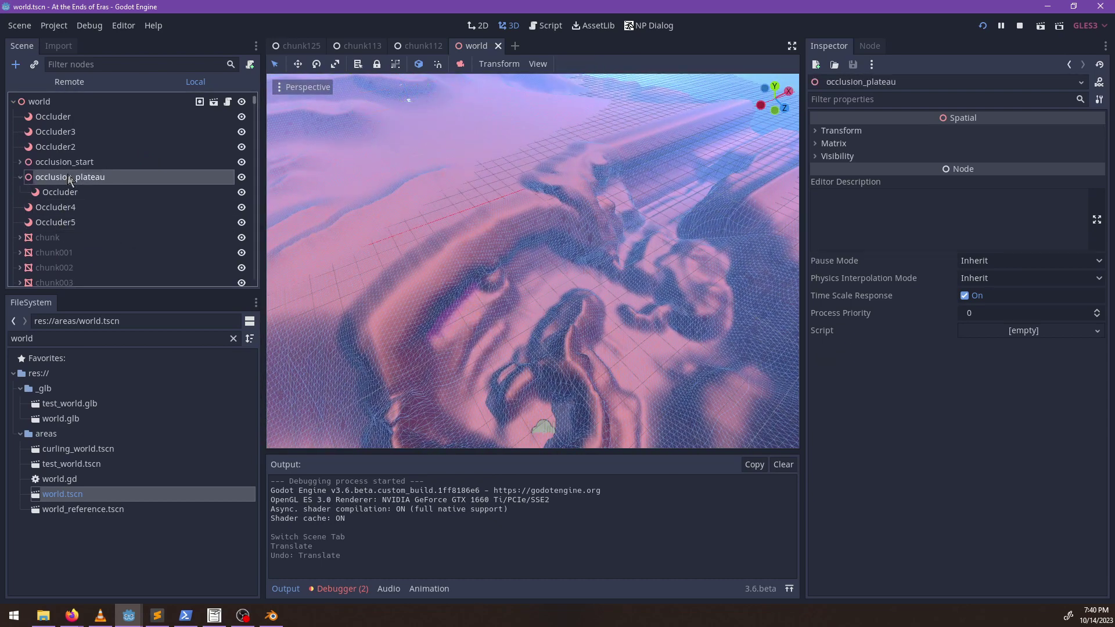
click(66, 207)
- Move Occluder2 under occlusion_start along its Z axis beside the ridge, check its placement, and save the world scene
click(69, 195)
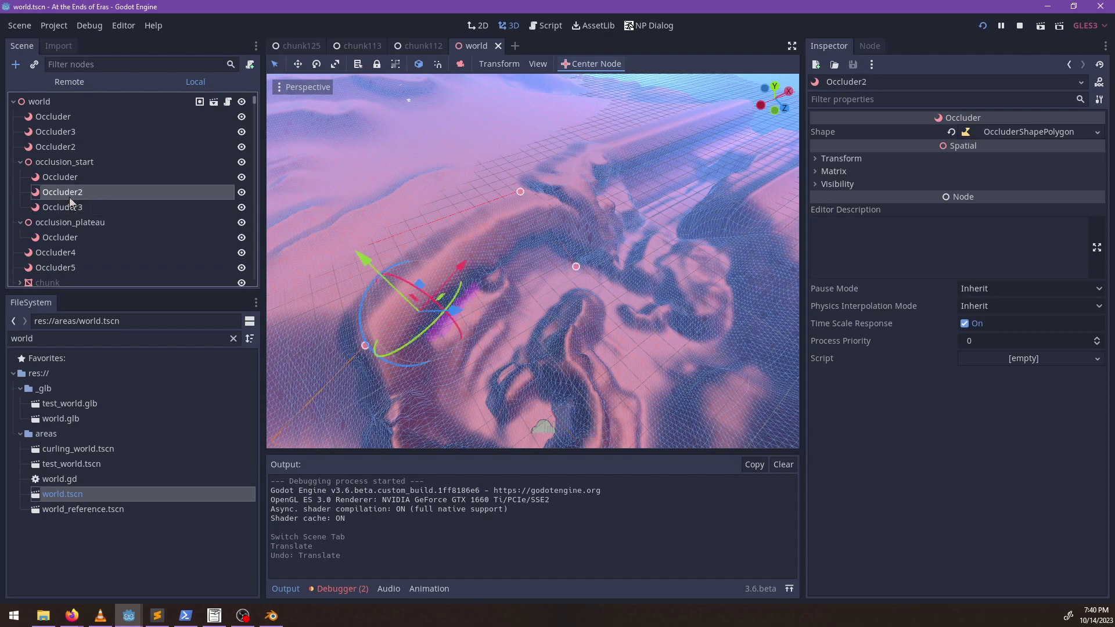
key(f)
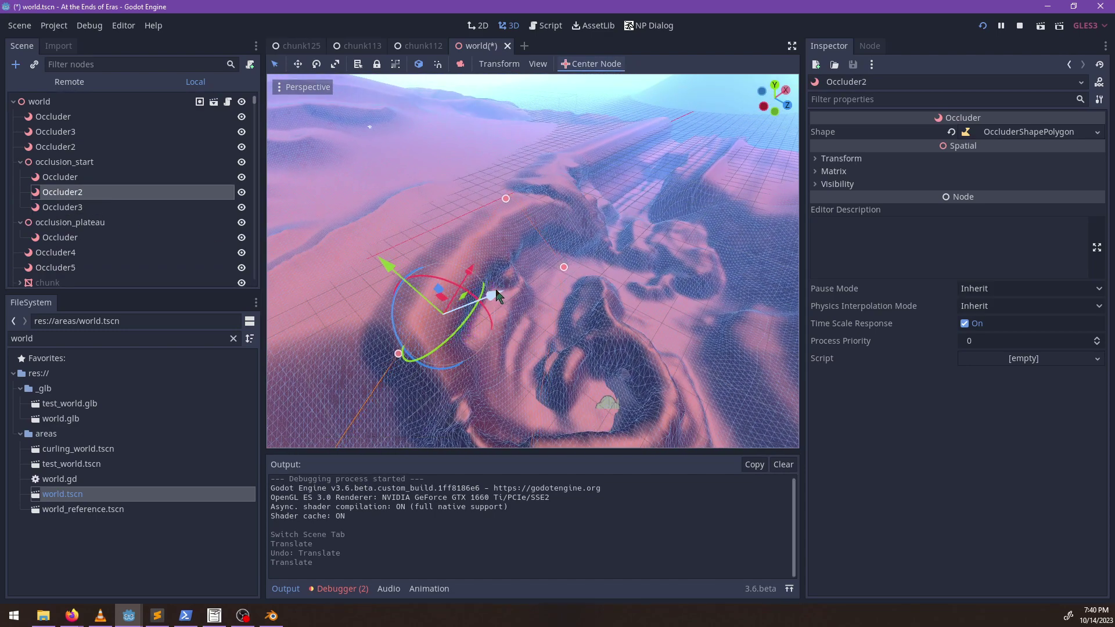
middle_drag(496, 290, 469, 279)
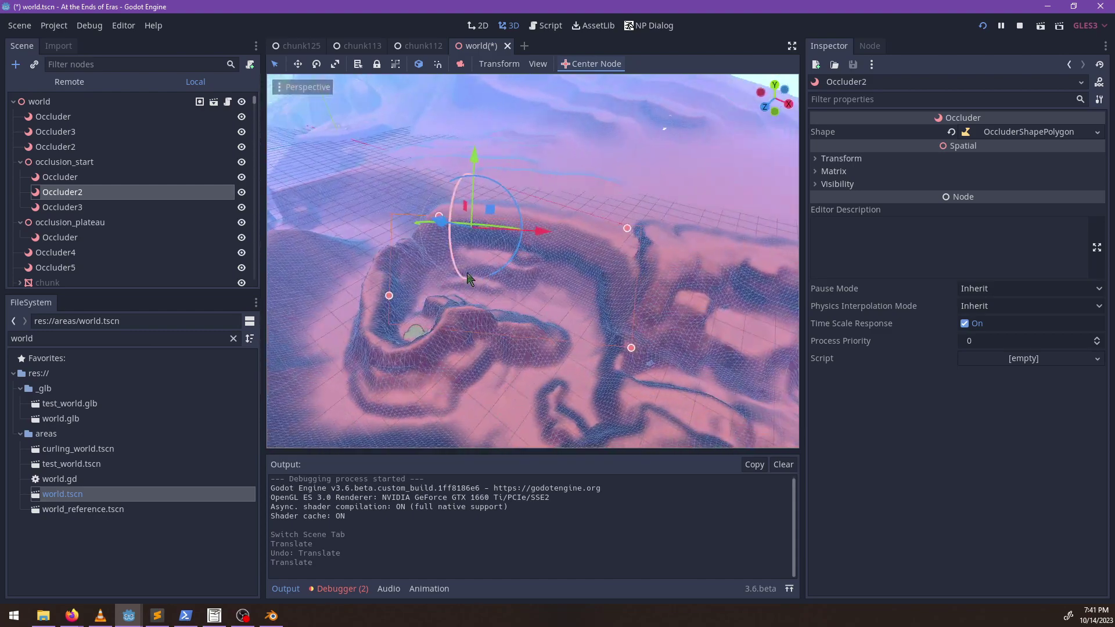
key(ctrl+s)
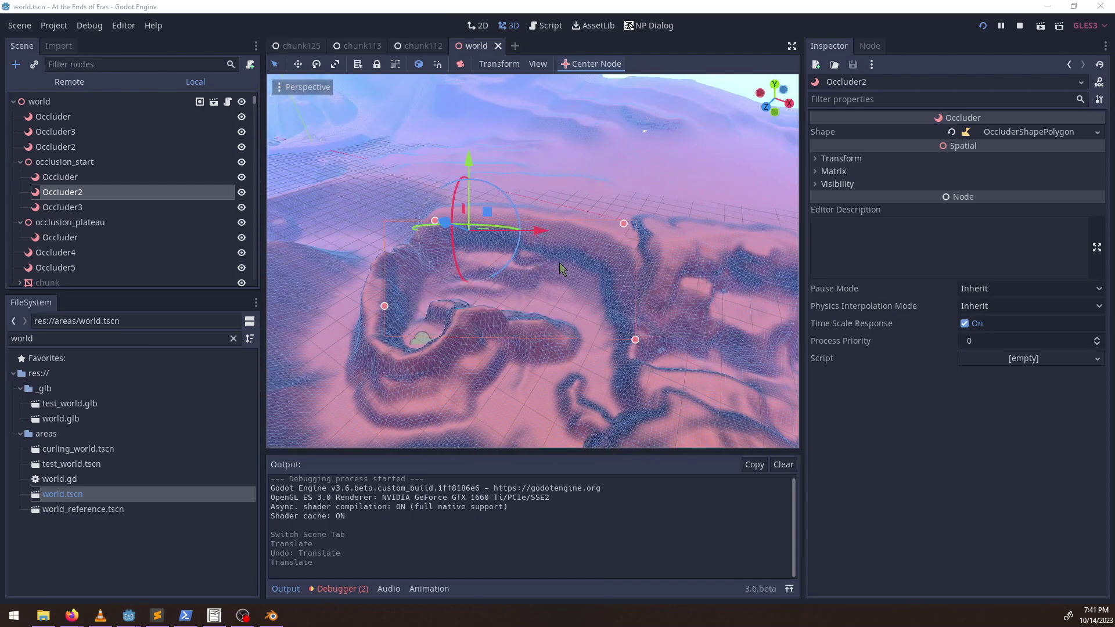
- Switch back to the game, resume it, and run and jump along the cliff onto the rock pile near the hut
key(alt+Tab)
key(Escape)
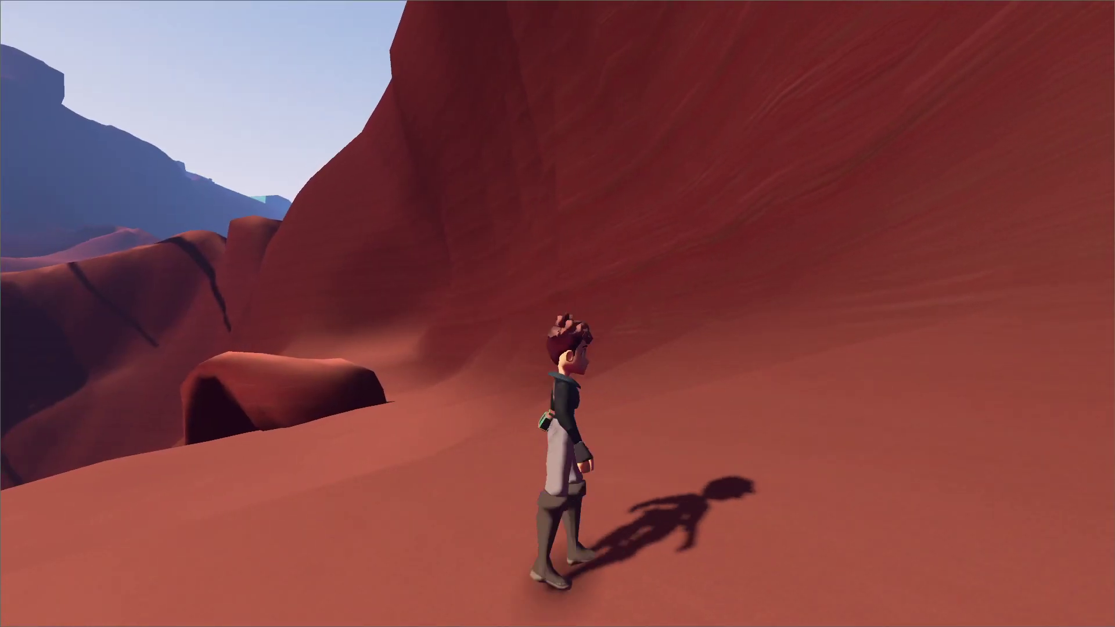
key(w)
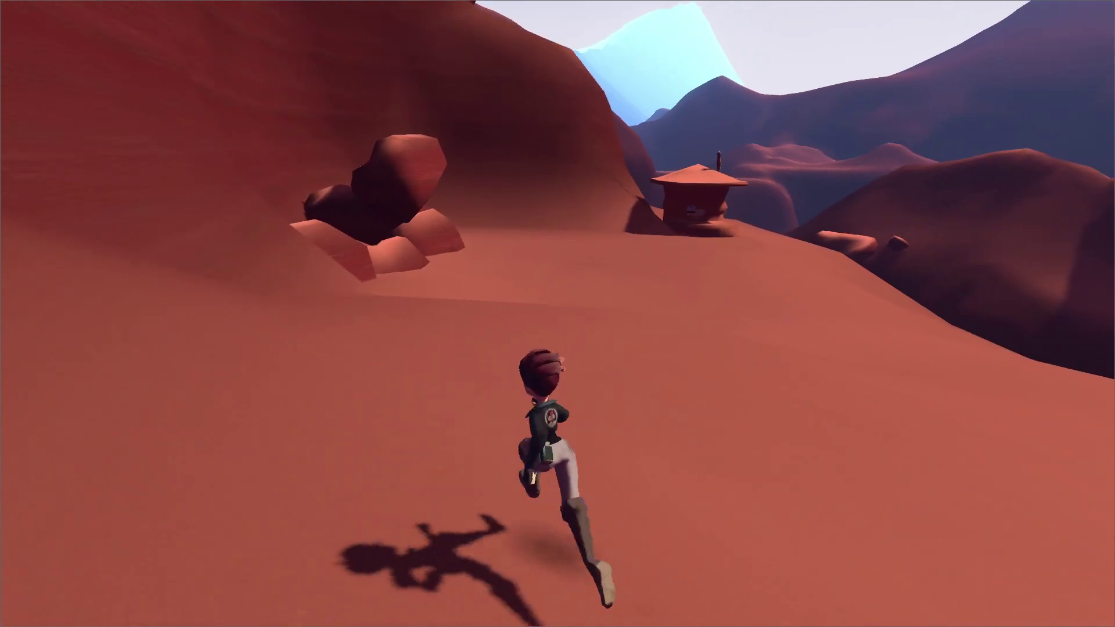
key(space)
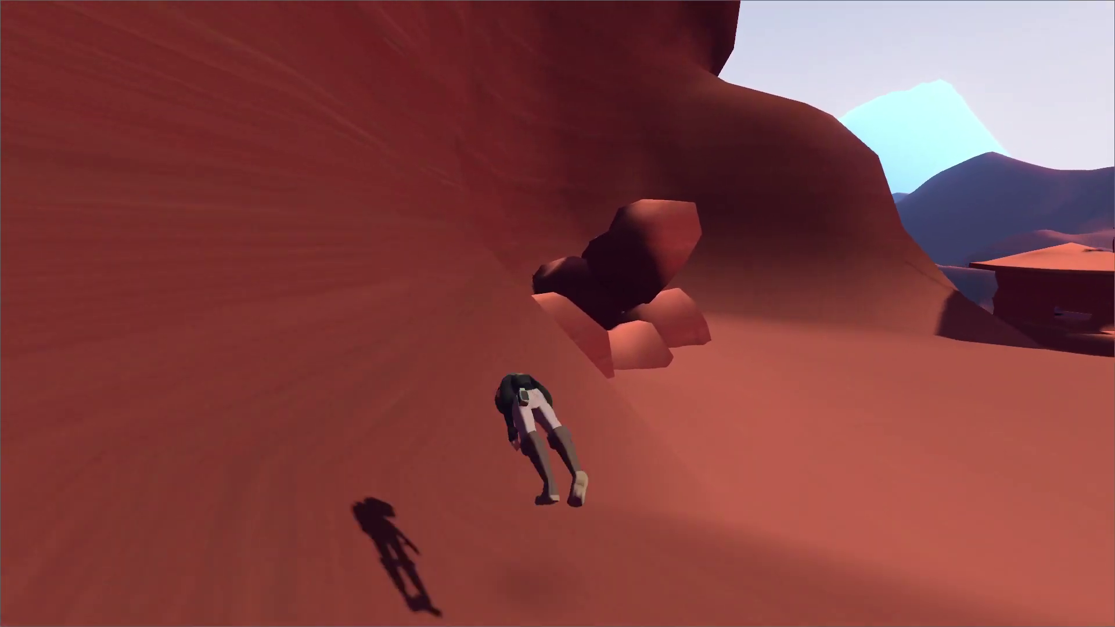
key(space)
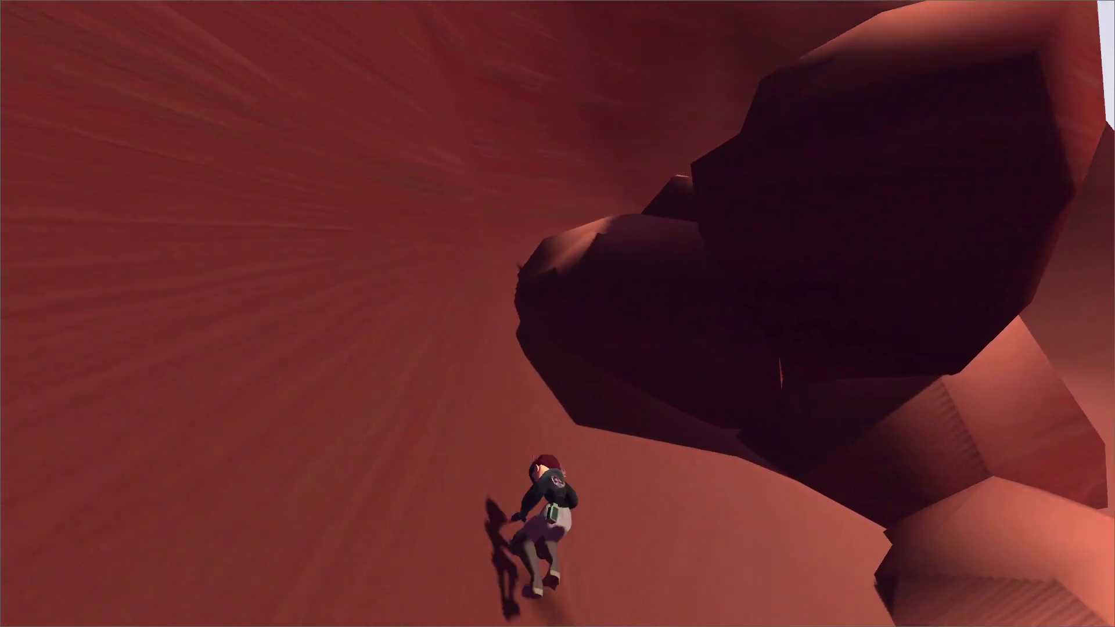
key(space)
key(space)
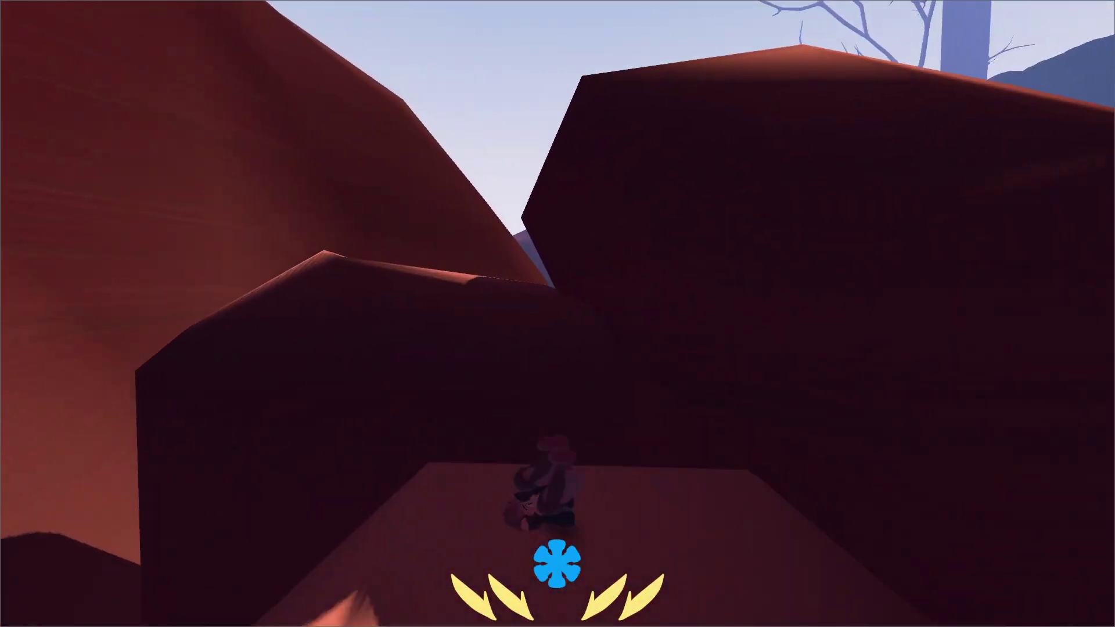
key(space)
key(space)
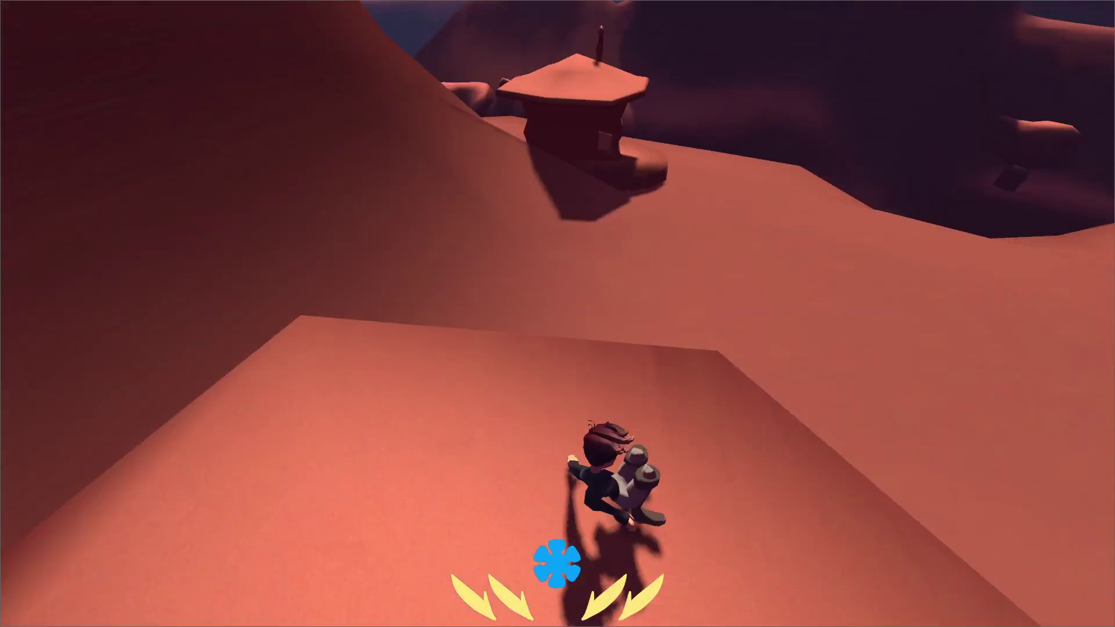
- Test running and jumping down the cliff slope to the ground beside the hut
key(space)
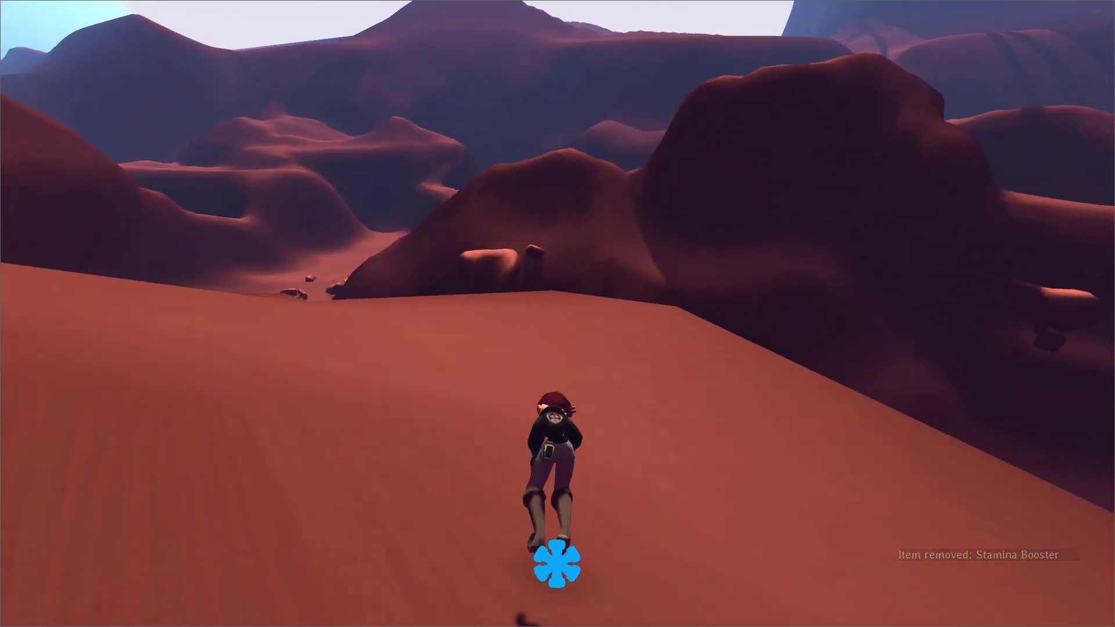
key(space)
key(w)
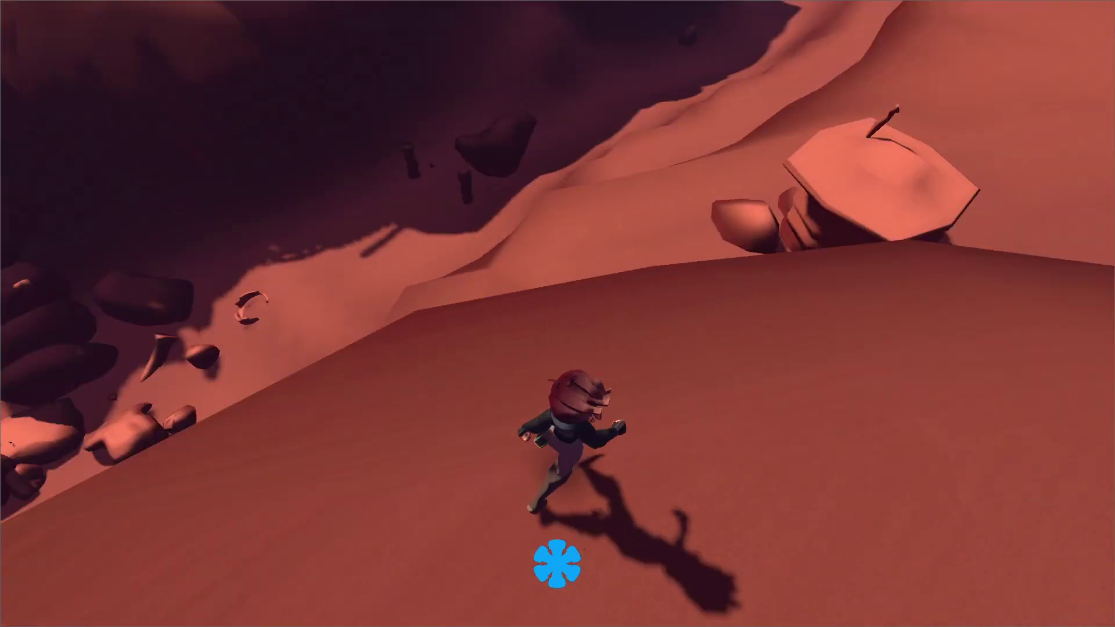
key(space)
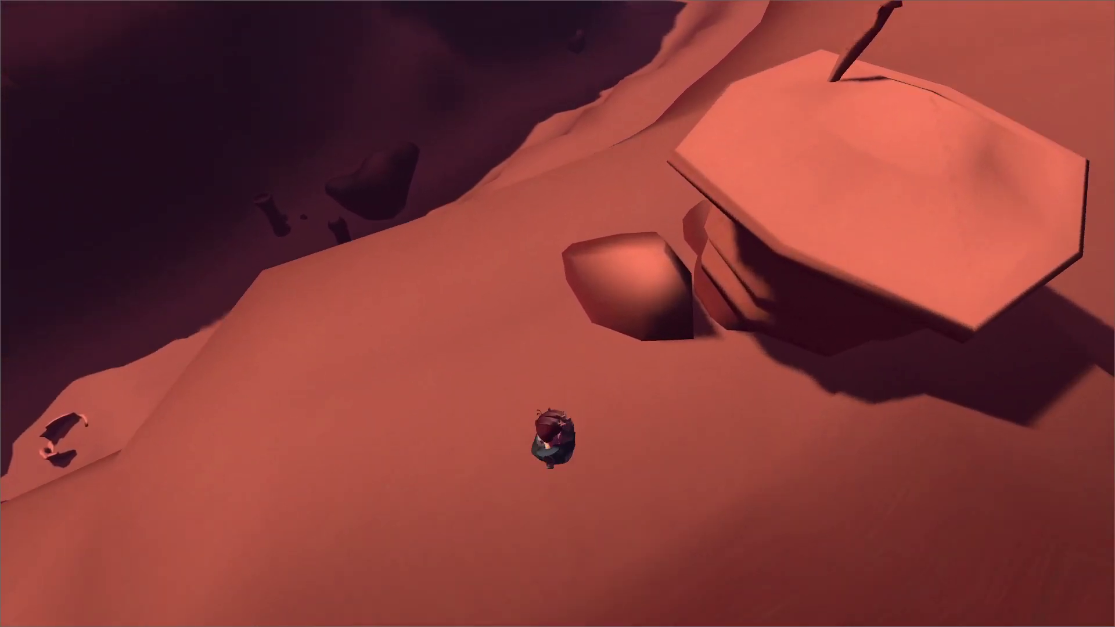
key(w)
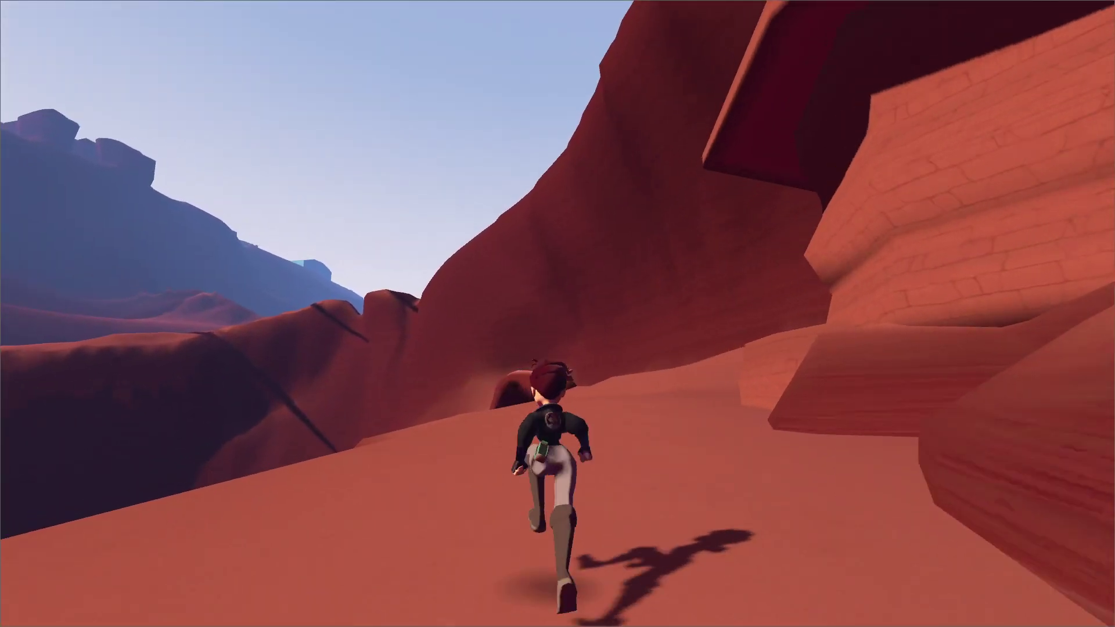
- Jump over the hut's stone ledge, sprint and roll across the plateau toward the arched rock, and pause the game
key(w)
key(shift)
key(space)
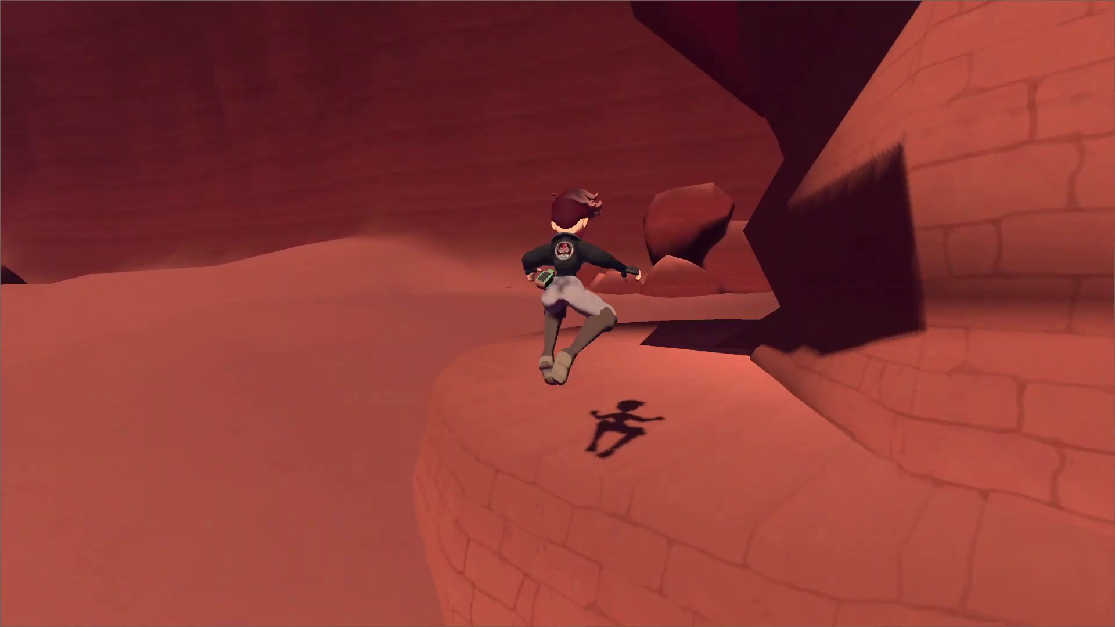
key(w)
key(shift)
key(space)
key(space)
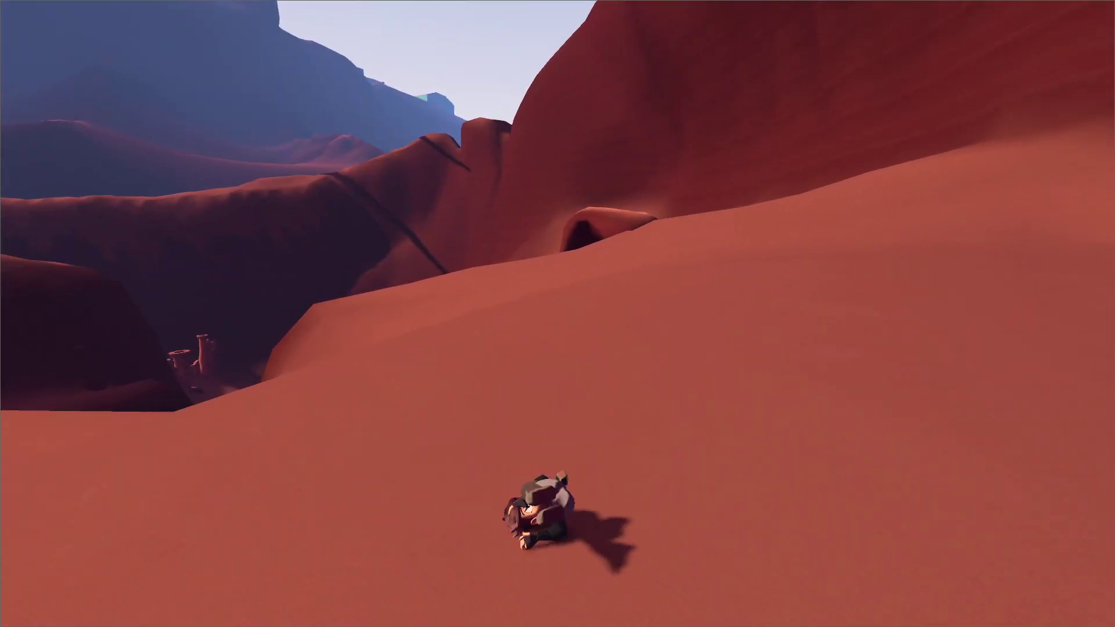
key(w)
key(space)
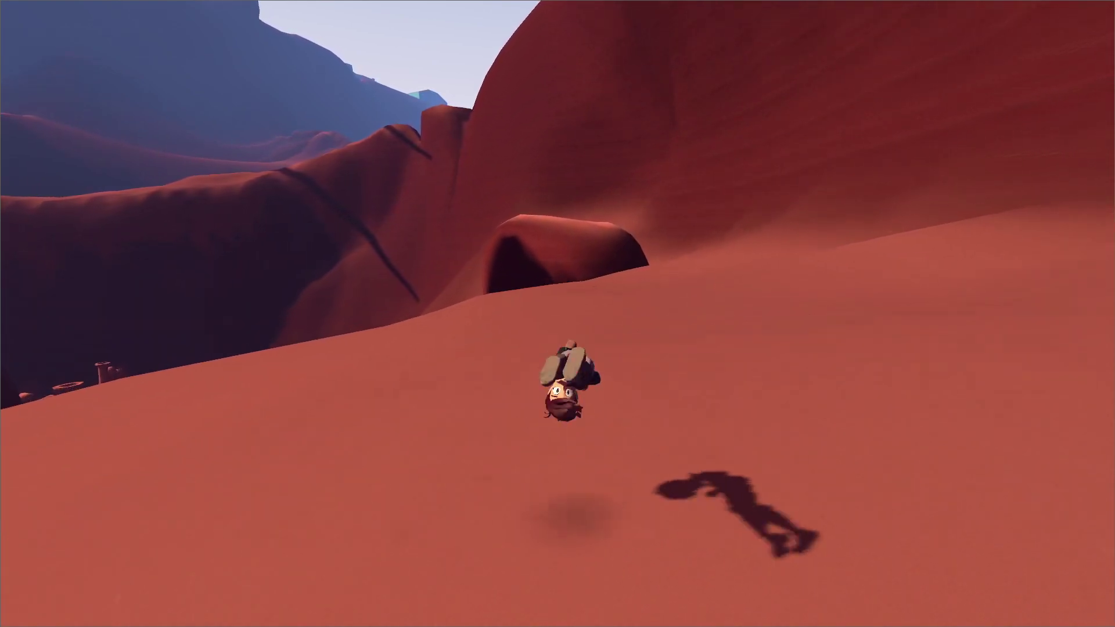
key(Escape)
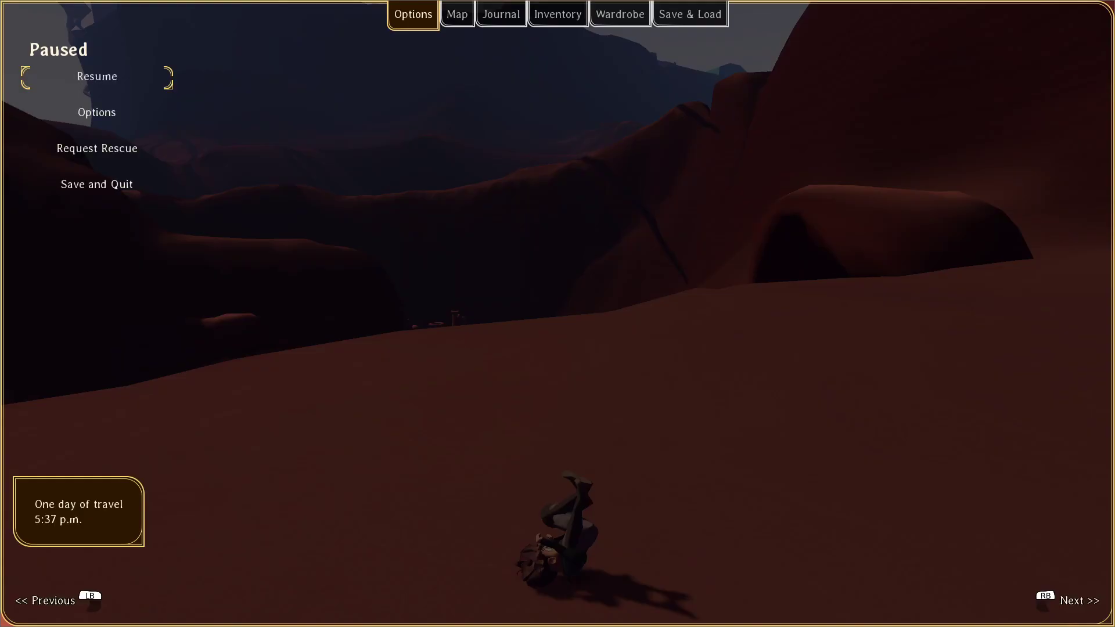
- Switch to the Todo app and add a new task titled "Custom animation and sound for climbing ladders"
key(alt+Tab)
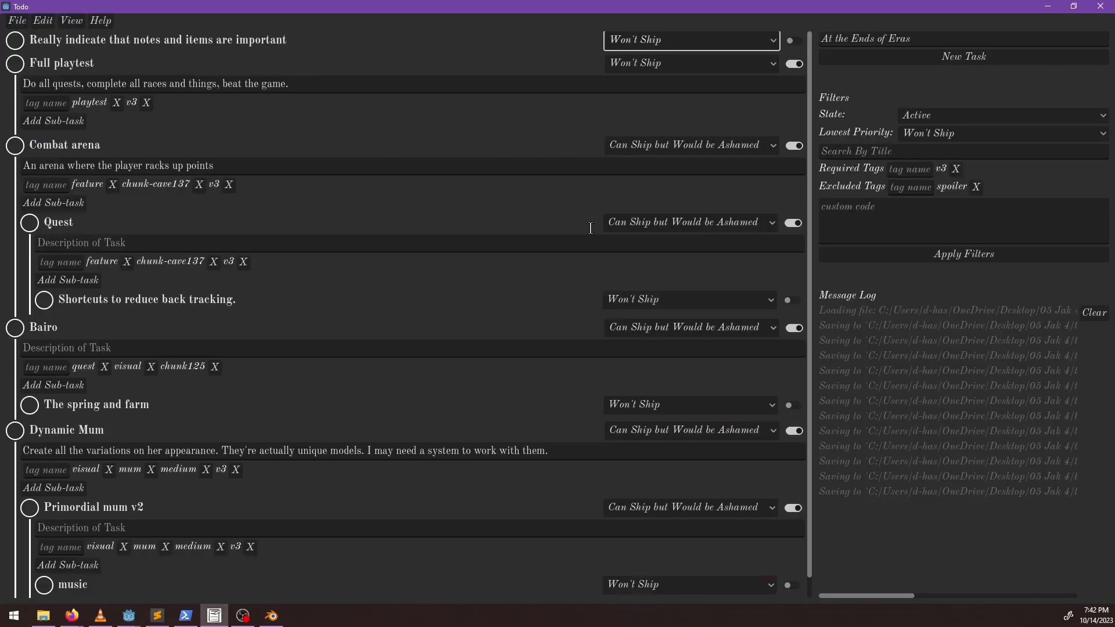
key(ctrl+n)
text(Cu)
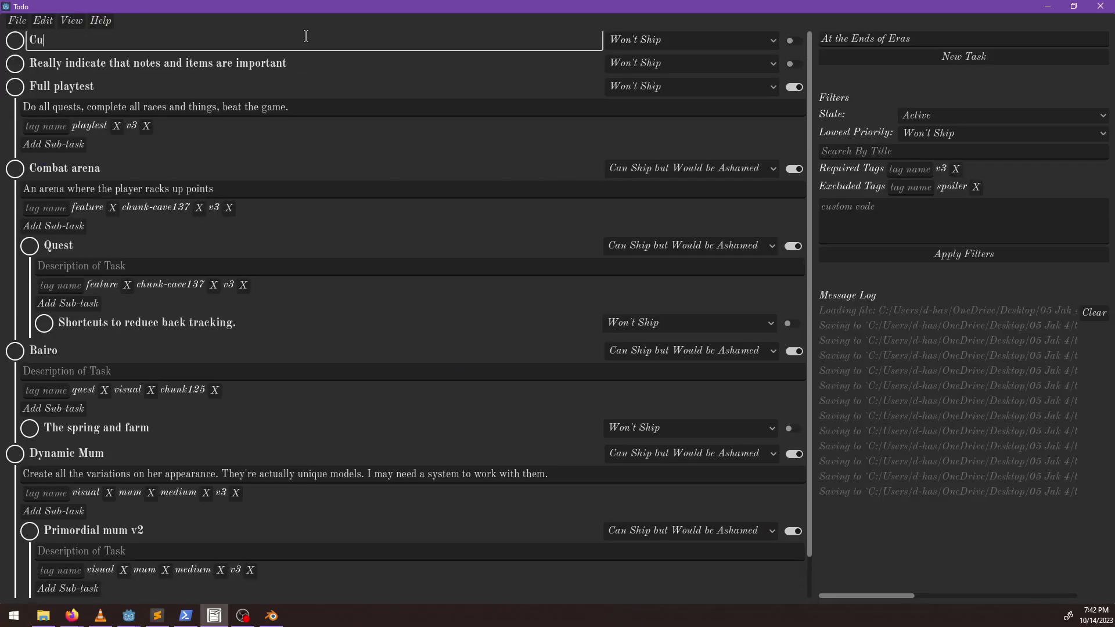
text(stom animation for climbing ladders)
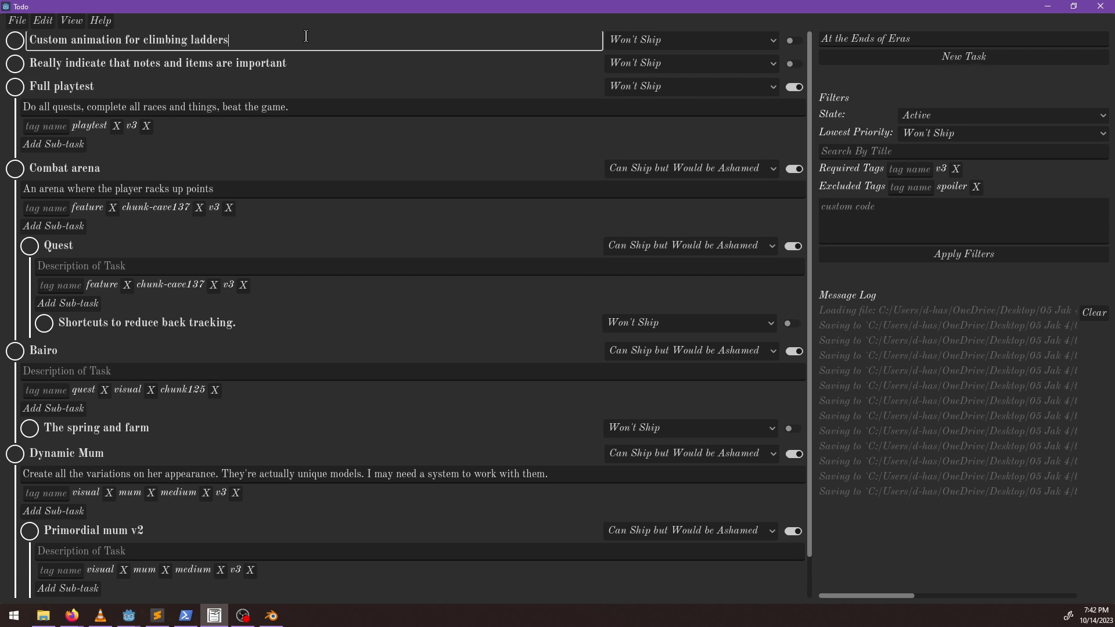
text(and sound)
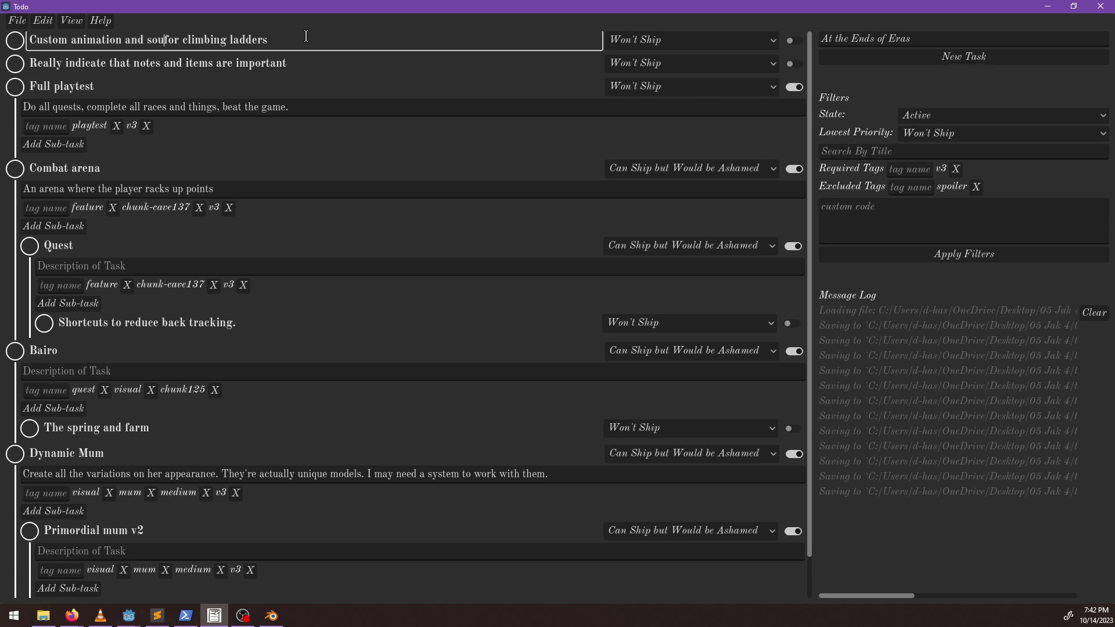
- Expand the ladder-climbing task's details and set its priority to "Can Ship but Would be Ashamed"
click(794, 40)
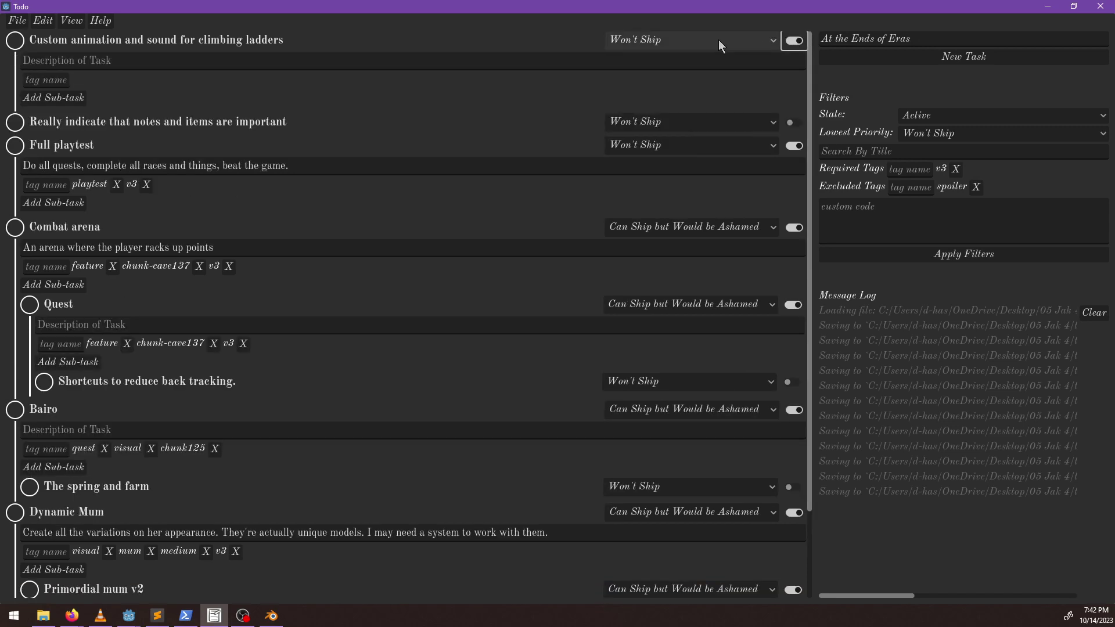
click(697, 40)
click(630, 70)
- Tag the ladder-climbing task with "animation" and "sound", and minimize the Todo app to return to the paused game
click(64, 79)
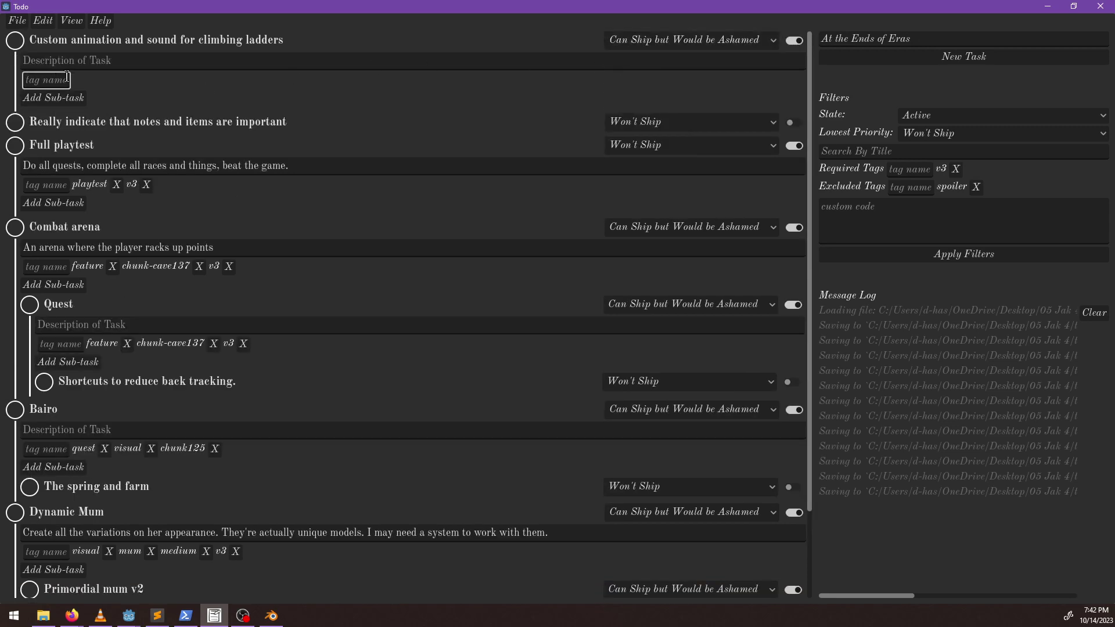
text(animation)
key(Return)
text(sound)
key(Return)
click(1047, 6)
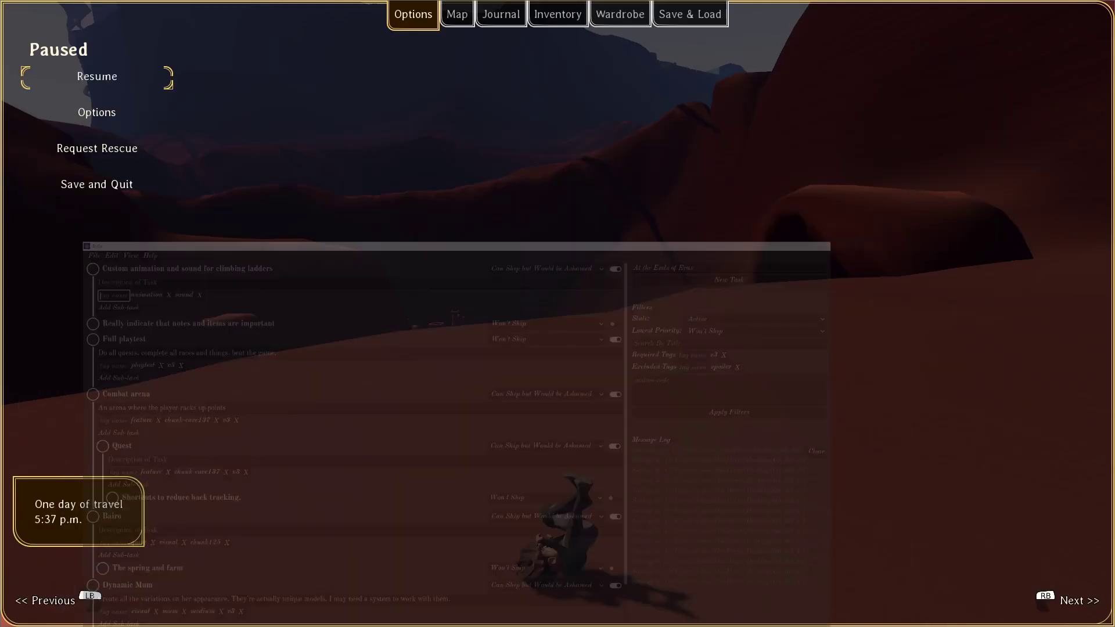
- Resume the paused game, run and roll back across the slope toward the hut, and quit the playtest
key(Return)
key(w)
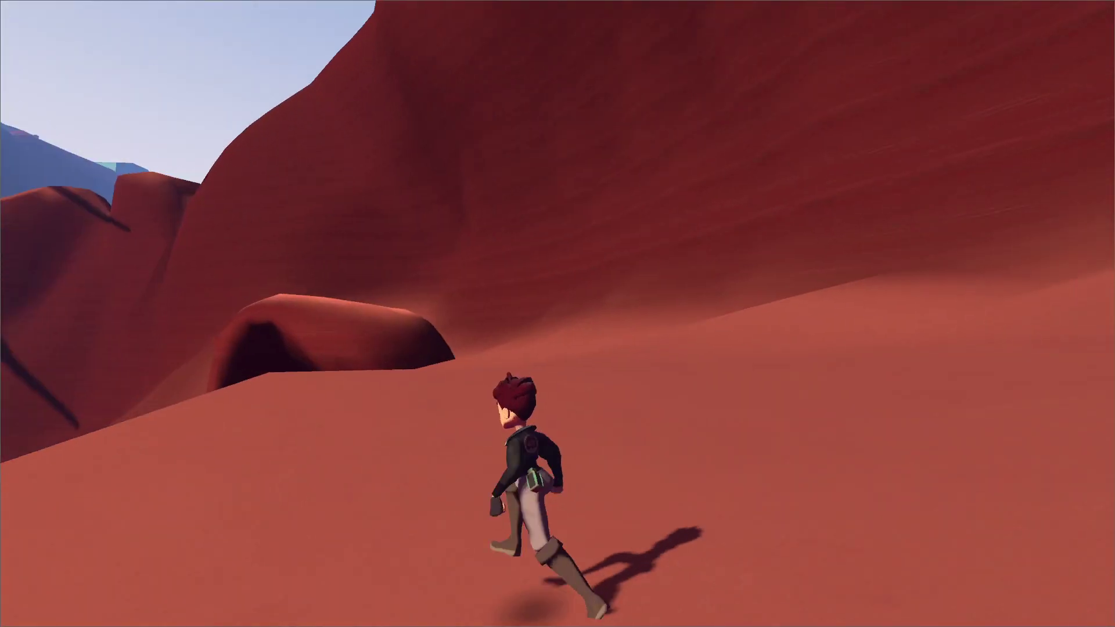
key(space)
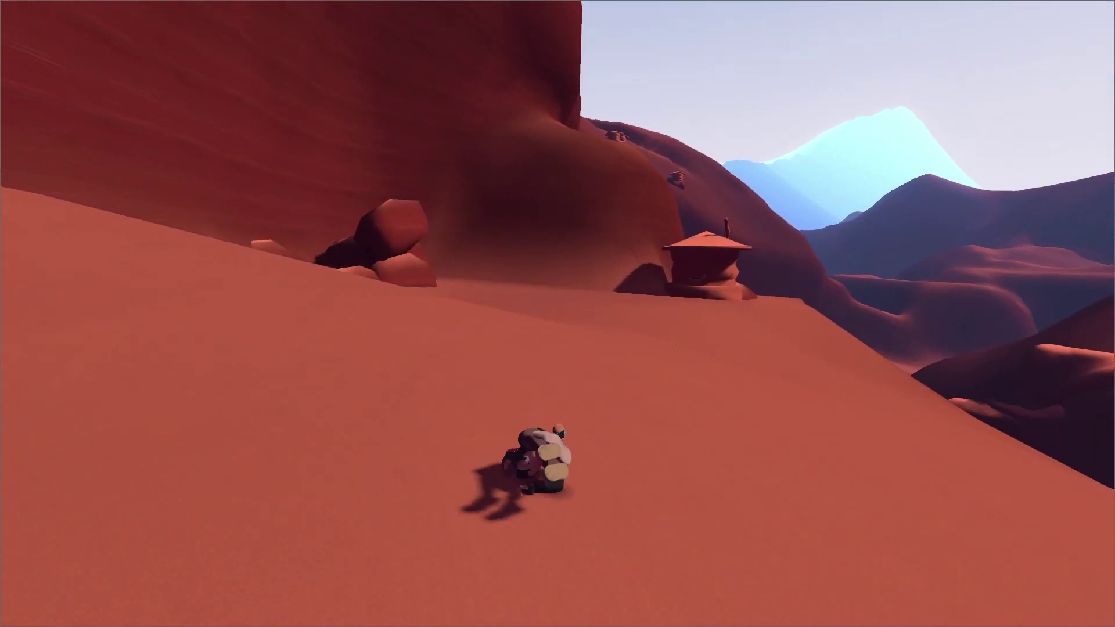
key(w)
key(alt+F4)
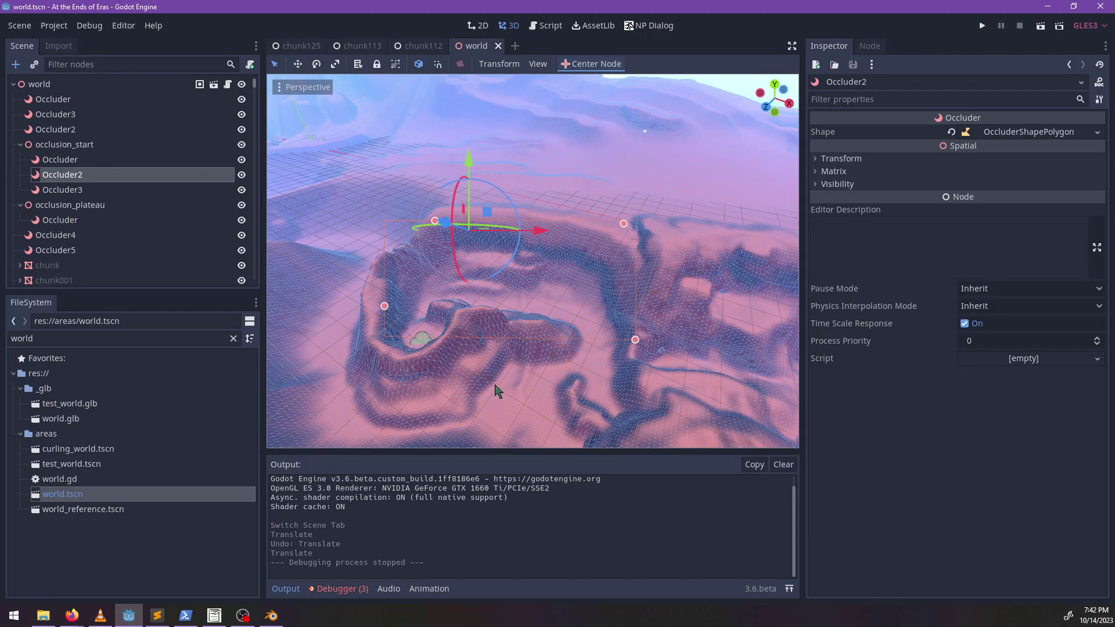
- Switch to Blender and select the adjoining terrain chunk together with chunk-col.113, keeping chunk-col.113 active
click(273, 617)
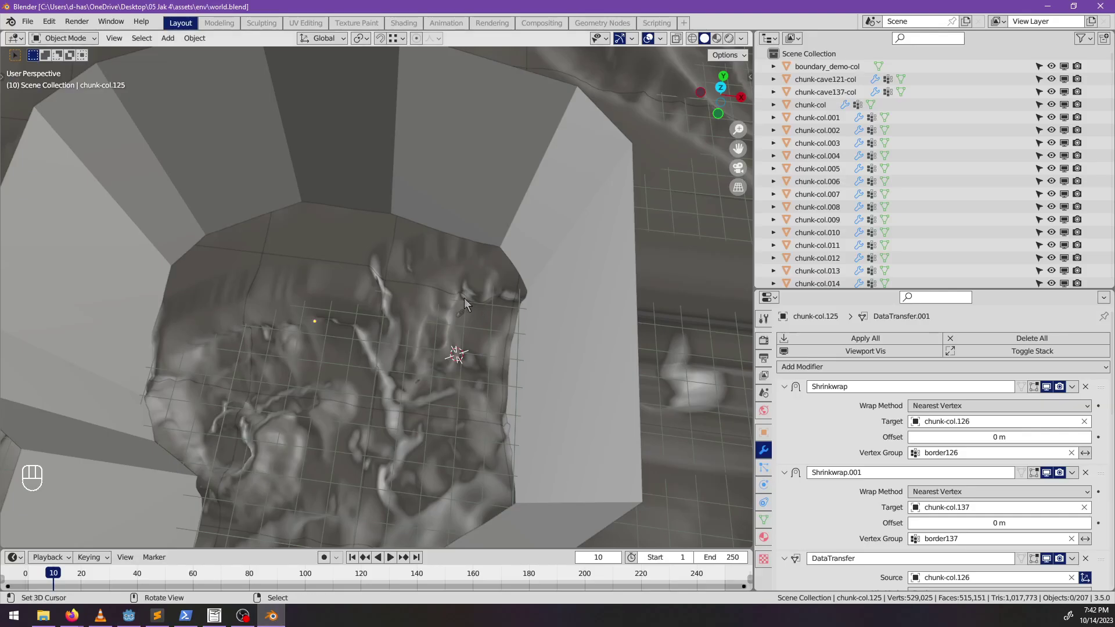
scroll(328, 354, up, 1)
scroll(440, 330, up, 1)
shift+middle_drag(327, 353, 443, 357)
right_click(429, 337)
shift+click(320, 283)
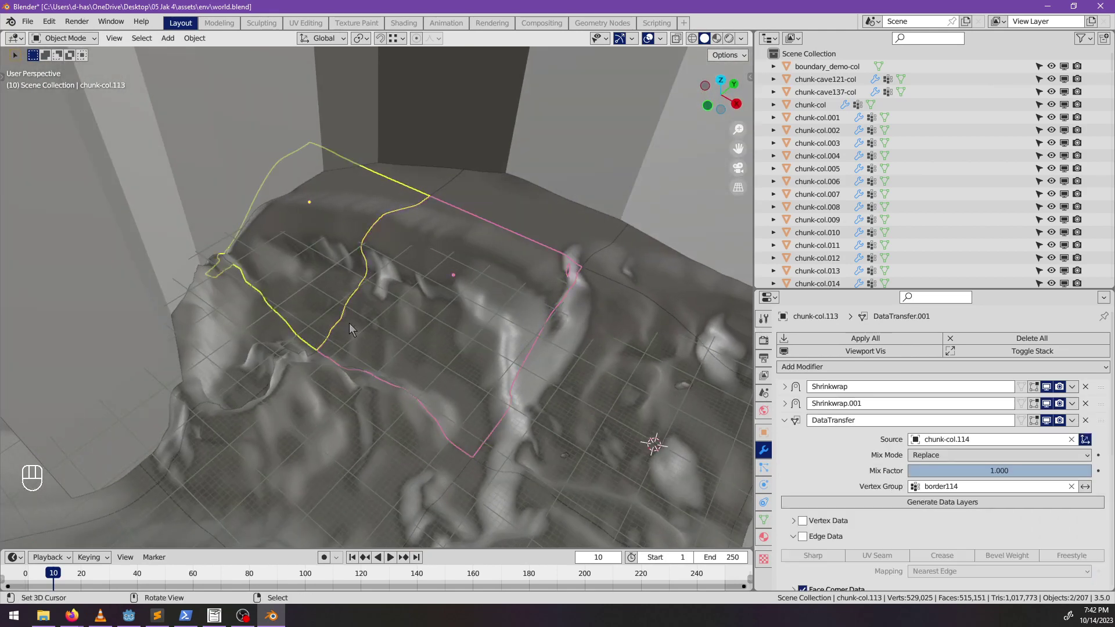
- Enter Vertex Paint mode on chunk-col.113 and swap the brush colours so green is the primary colour
key(ctrl+Tab)
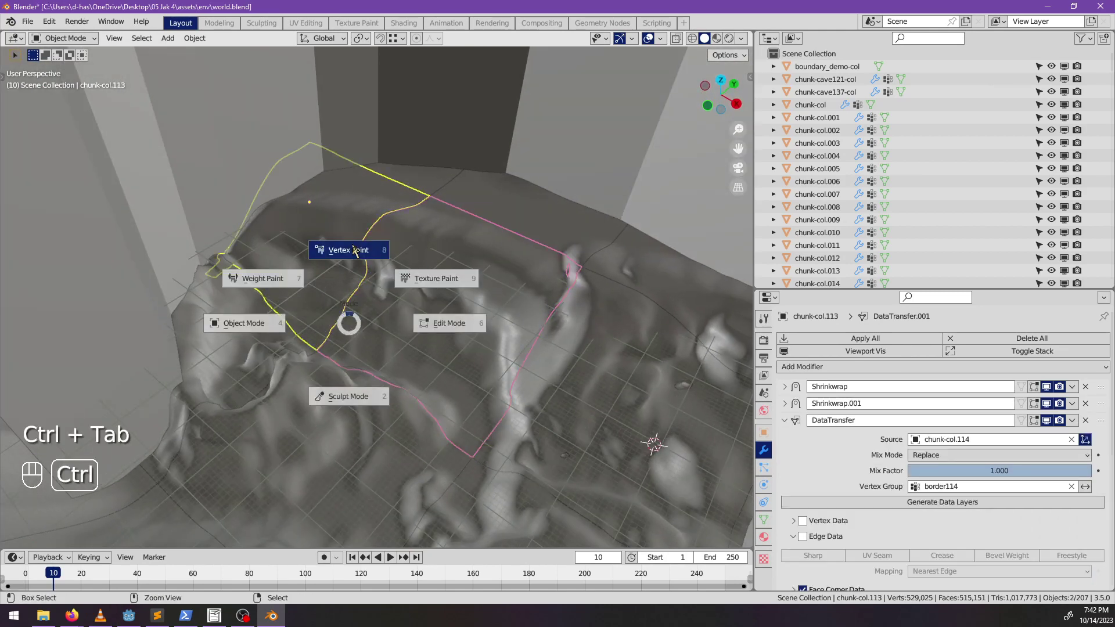
click(362, 295)
mouse_move(363, 295)
middle_down()
mouse_move(461, 285)
mouse_move(443, 296)
mouse_move(494, 250)
mouse_move(399, 340)
mouse_move(411, 267)
middle_up()
scroll(494, 249, up, 2)
scroll(411, 266, up, 2)
shift+middle_drag(511, 333, 443, 299)
shift+middle_drag(443, 299, 443, 325)
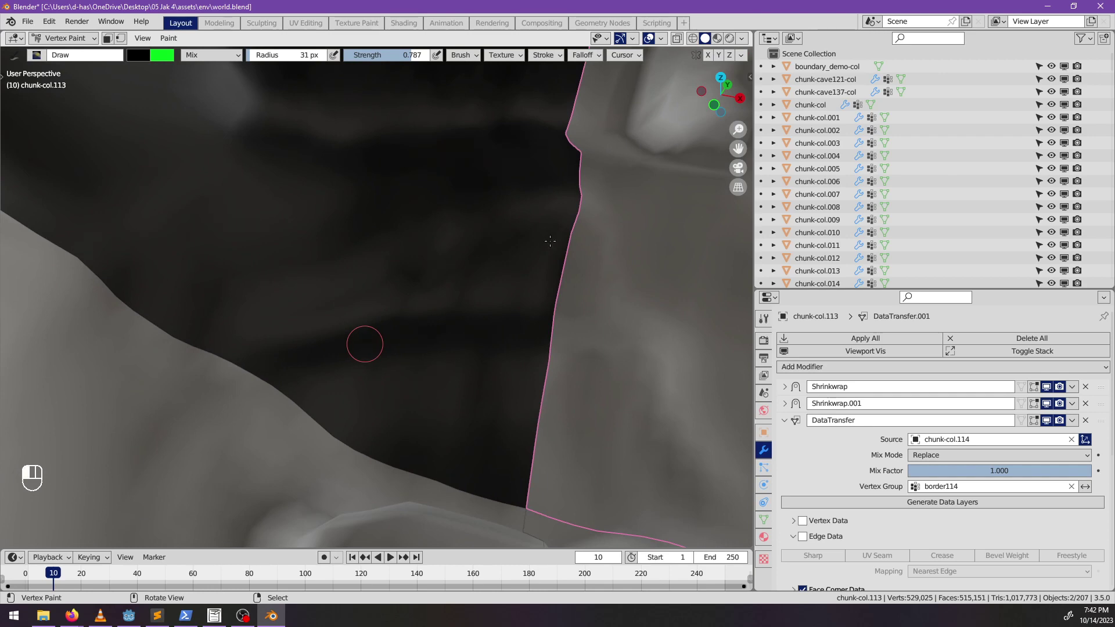
key(x)
scroll(643, 372, down, 6)
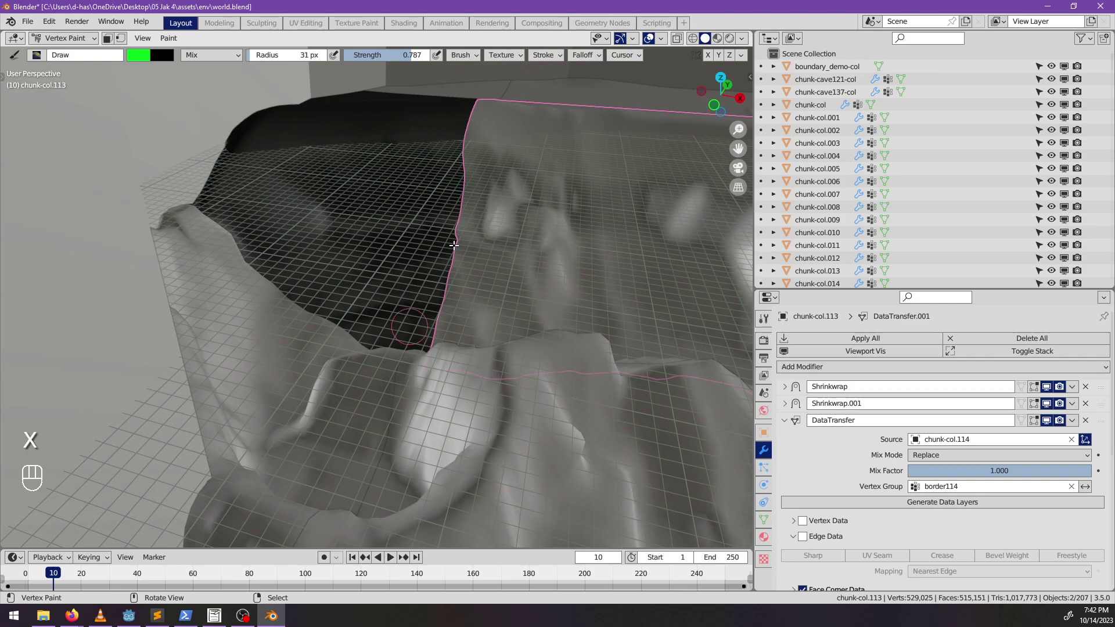
- Select all vertices of both chunks in Edit Mode and return to Vertex Paint mode
key(Tab)
scroll(447, 250, up, 3)
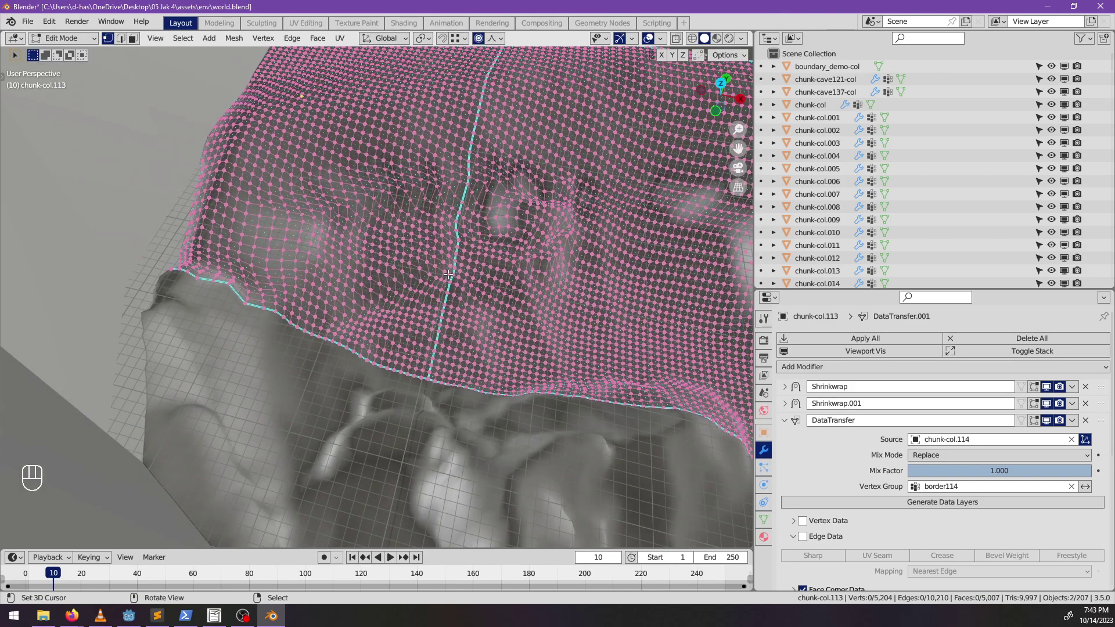
key(a)
key(a)
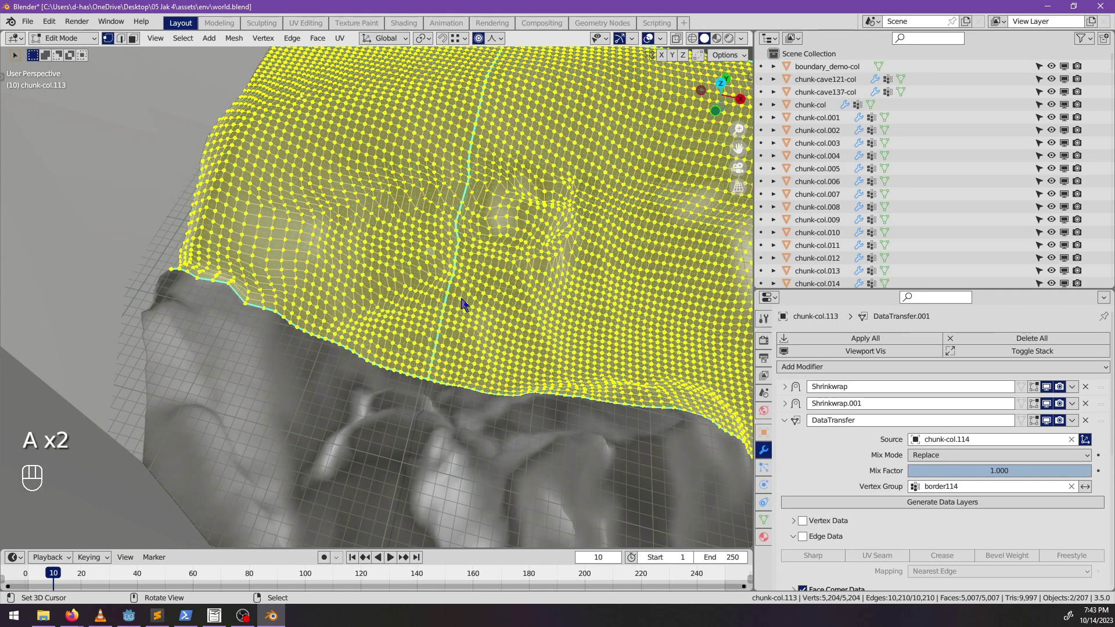
key(Tab)
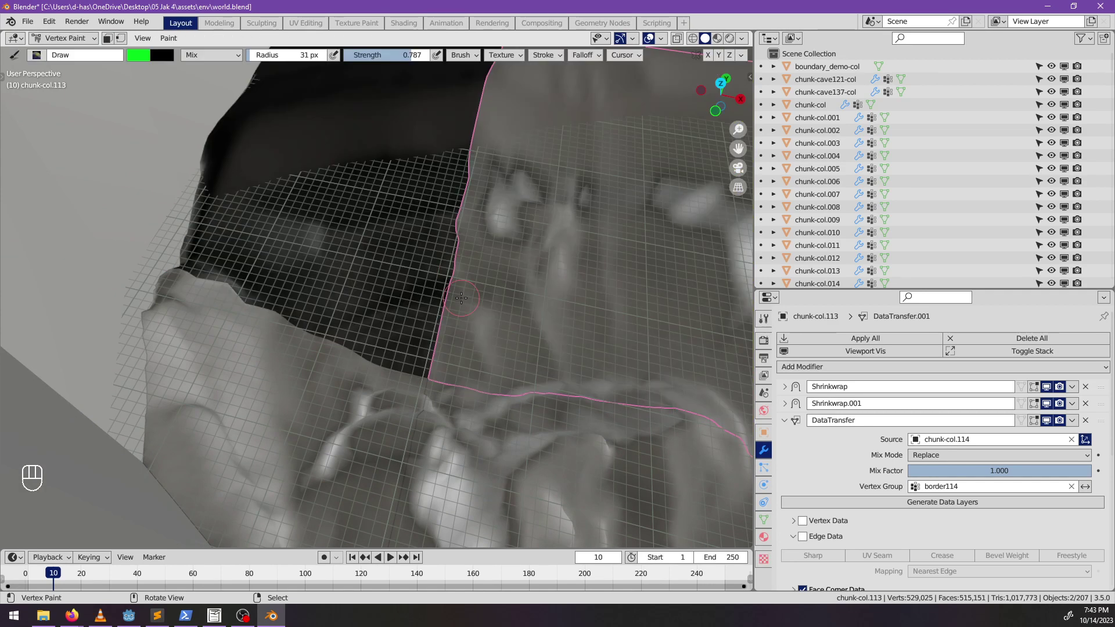
- Return to Object Mode, select every object, and turn off viewport visibility for all their modifiers
scroll(461, 301, down, 6)
key(ctrl+Tab)
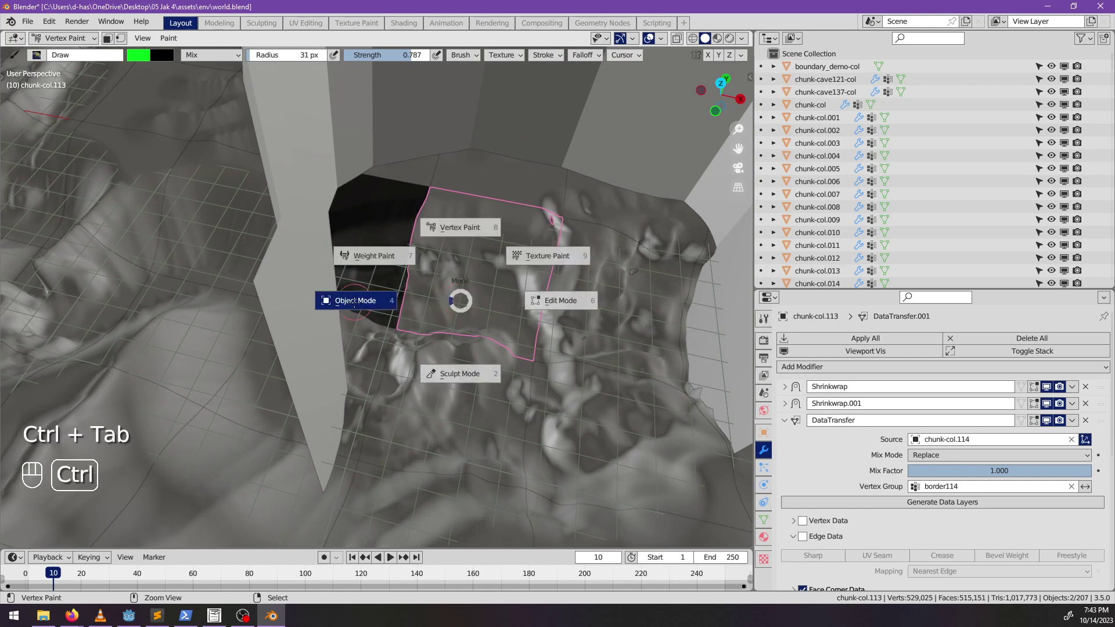
click(424, 276)
key(a)
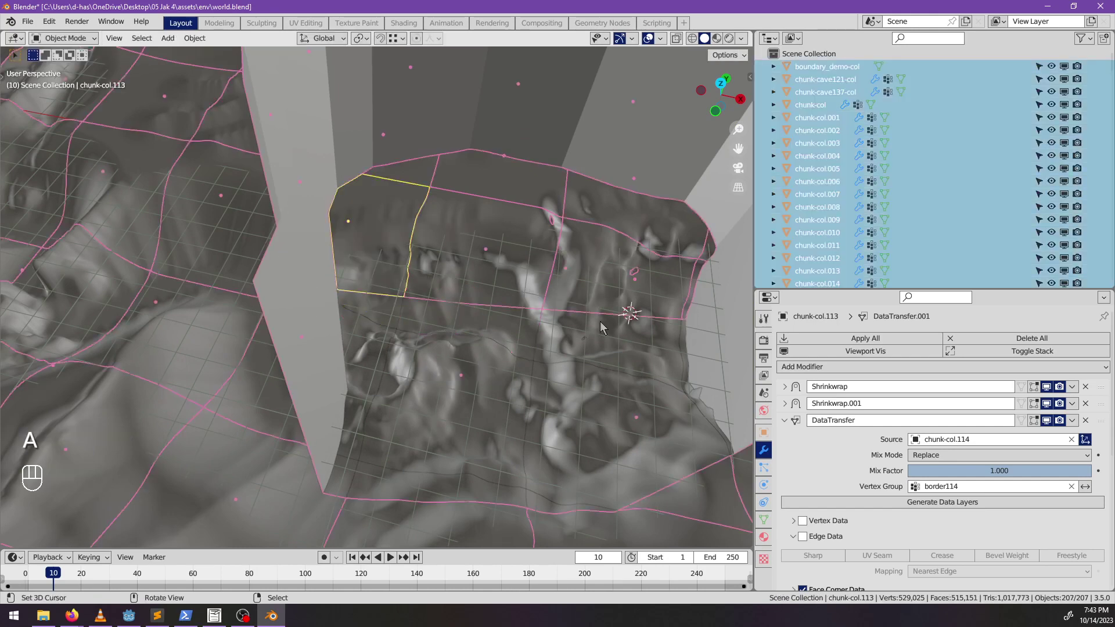
click(845, 352)
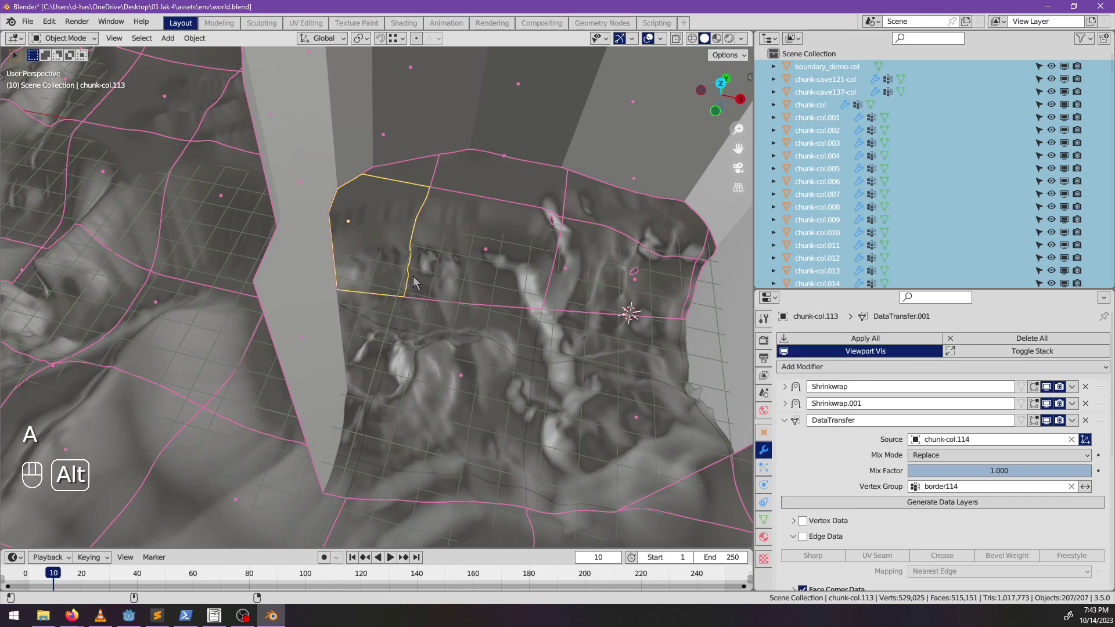
- Reselect only chunk-col.113 and its neighbouring chunk, with chunk-col.113 active, and put it back in Vertex Paint mode
scroll(410, 273, up, 6)
scroll(391, 266, down, 3)
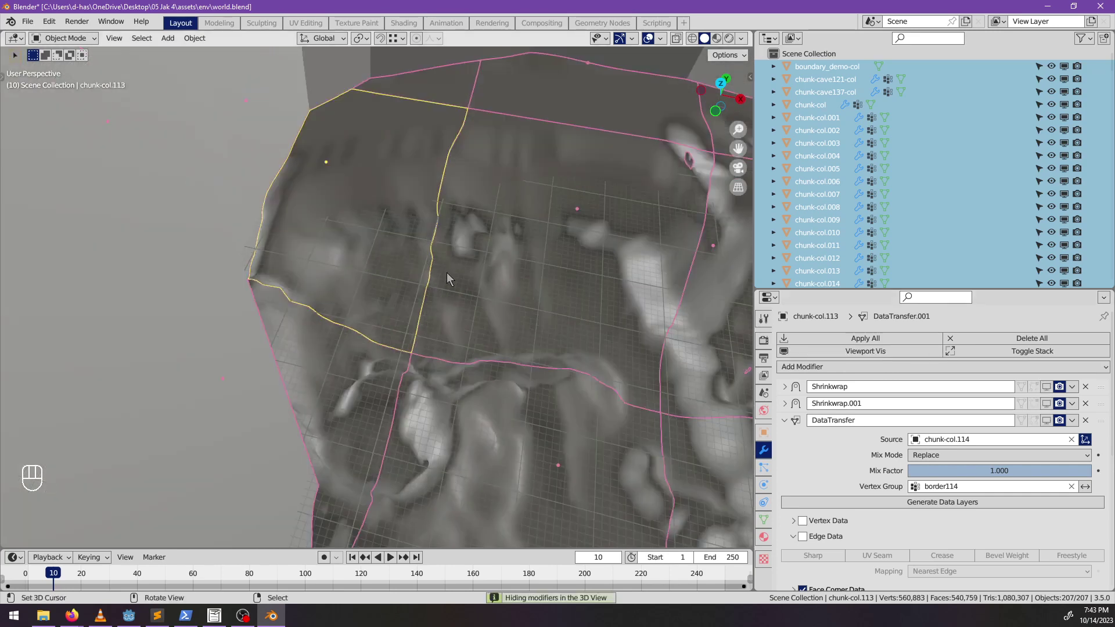
scroll(447, 273, down, 1)
right_click(454, 272)
shift+right_click(395, 278)
scroll(398, 283, up, 4)
key(Tab)
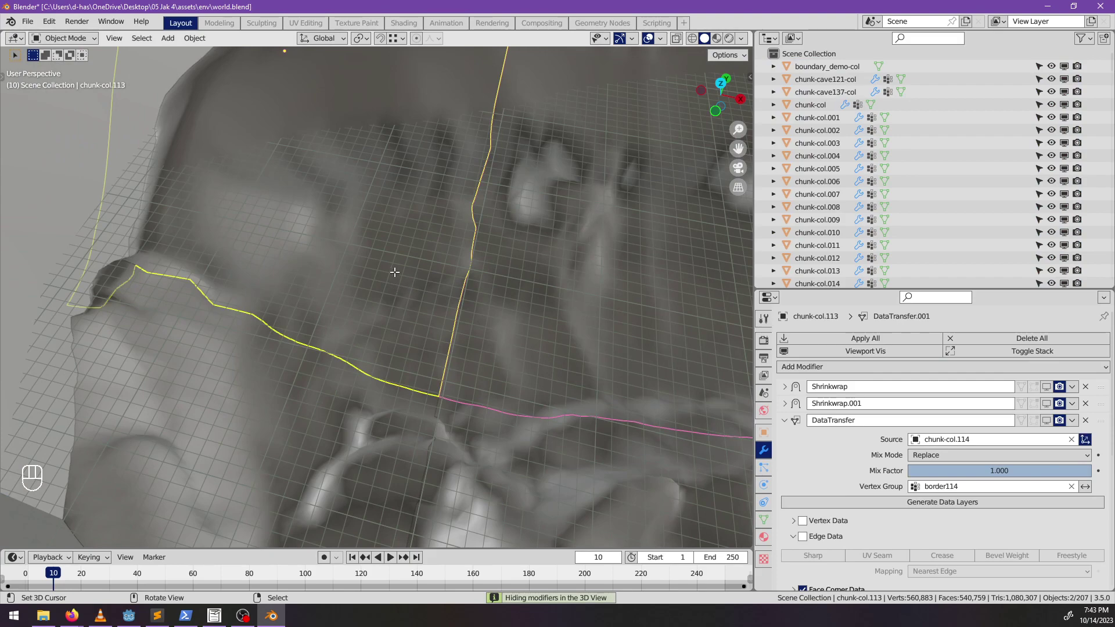
key(Tab)
shift+middle_drag(394, 272, 400, 310)
key(ctrl+Tab)
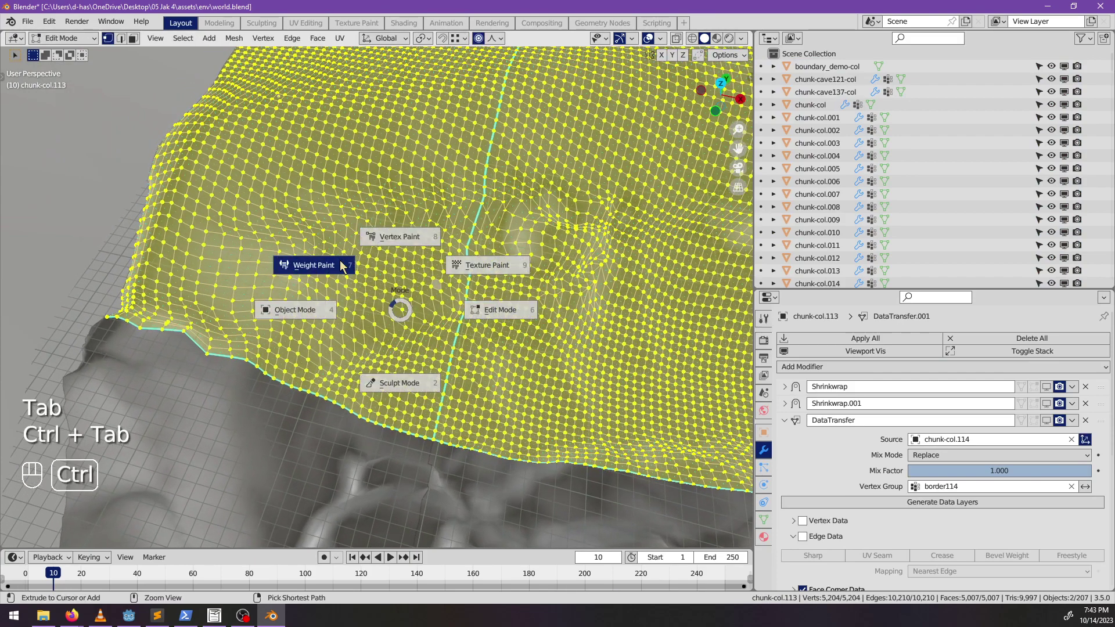
click(411, 243)
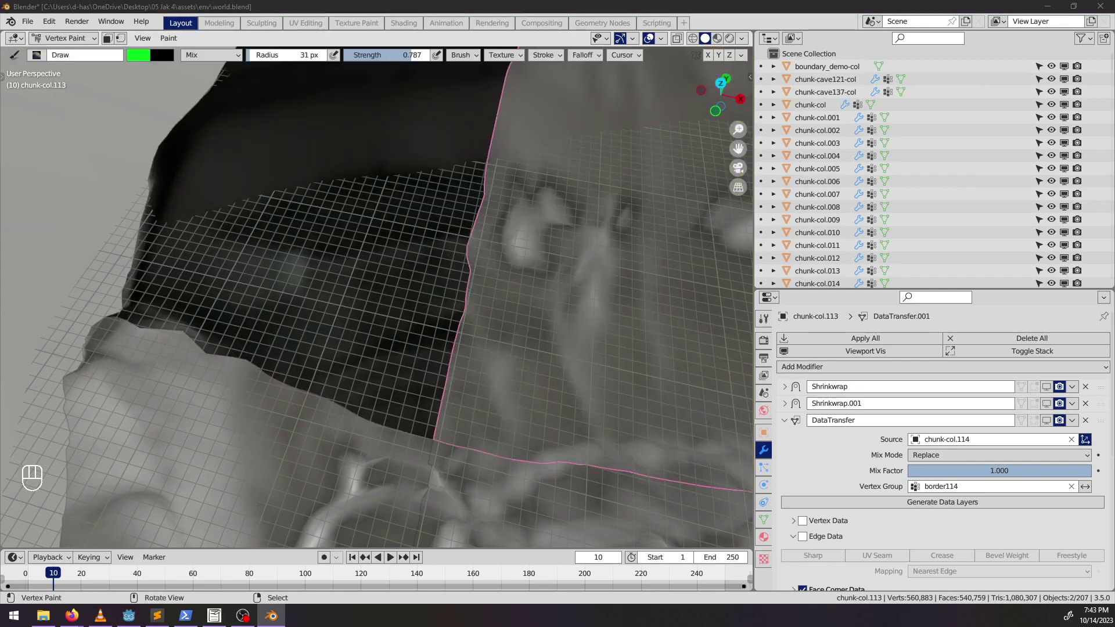
key(alt+Tab)
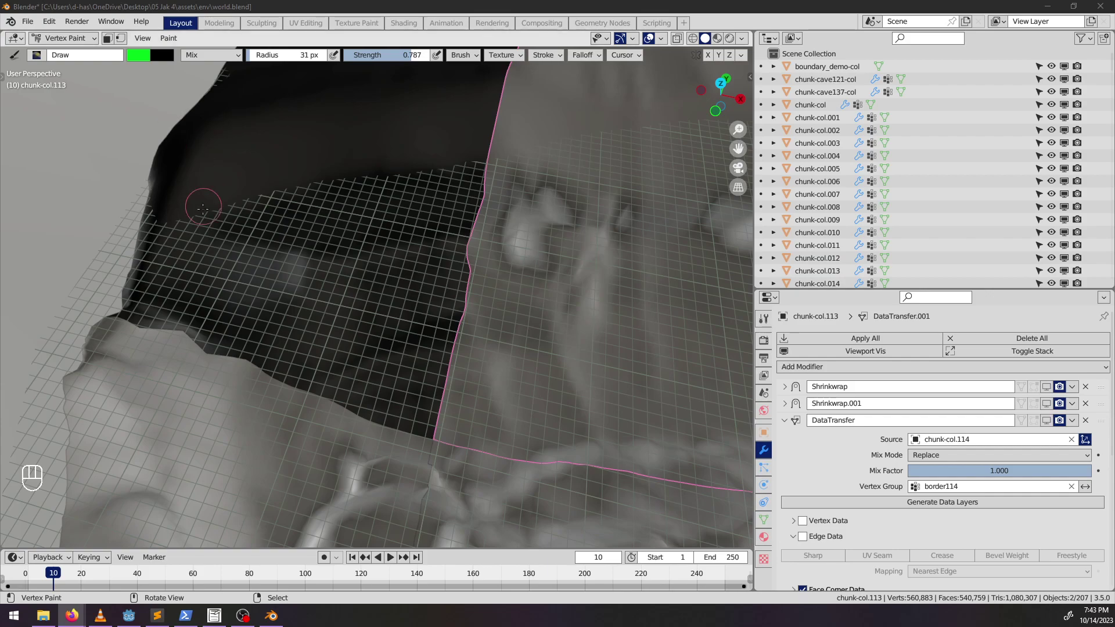
- Paint green strokes along the lower and upper ledges of chunk-col.113 beside its border with the neighbouring chunk
scroll(453, 297, up, 1)
mouse_move(450, 326)
middle_down()
mouse_move(406, 287)
mouse_move(495, 286)
mouse_move(497, 324)
mouse_move(493, 281)
mouse_move(381, 406)
middle_up()
scroll(498, 324, up, 3)
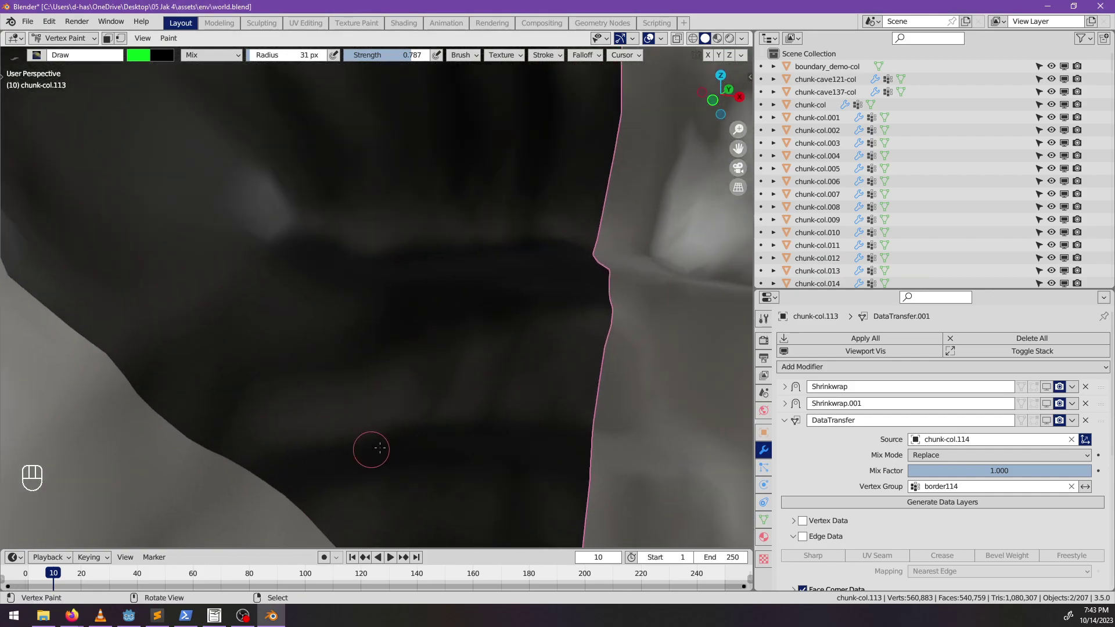
mouse_move(371, 449)
mouse_down()
mouse_move(574, 443)
mouse_move(418, 428)
mouse_up()
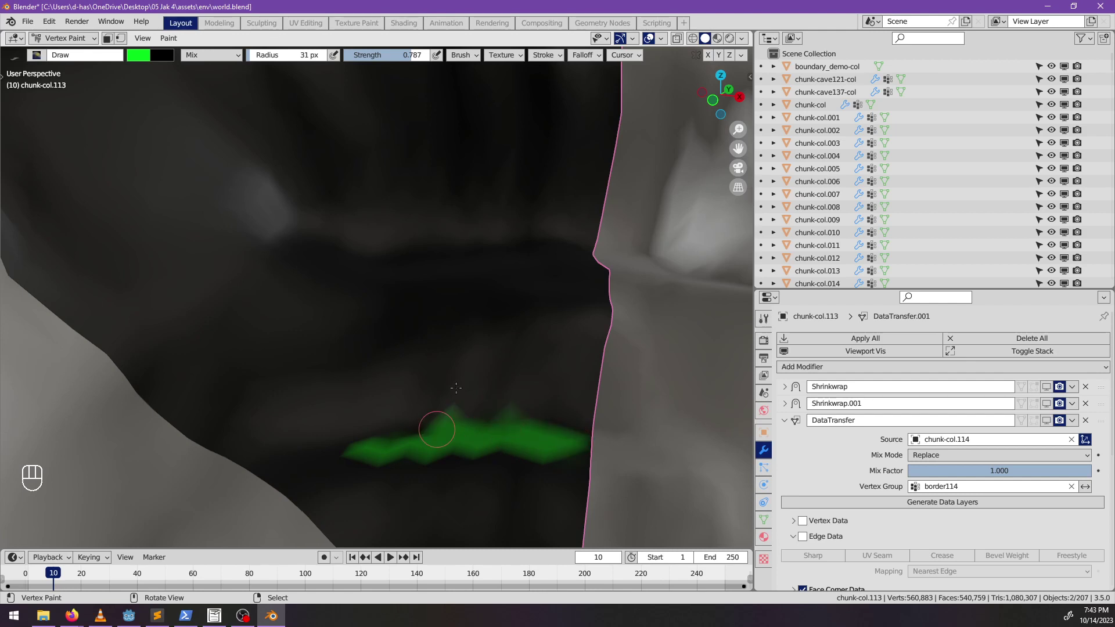
mouse_move(453, 291)
middle_down()
mouse_move(424, 314)
mouse_move(400, 273)
mouse_move(402, 350)
middle_up()
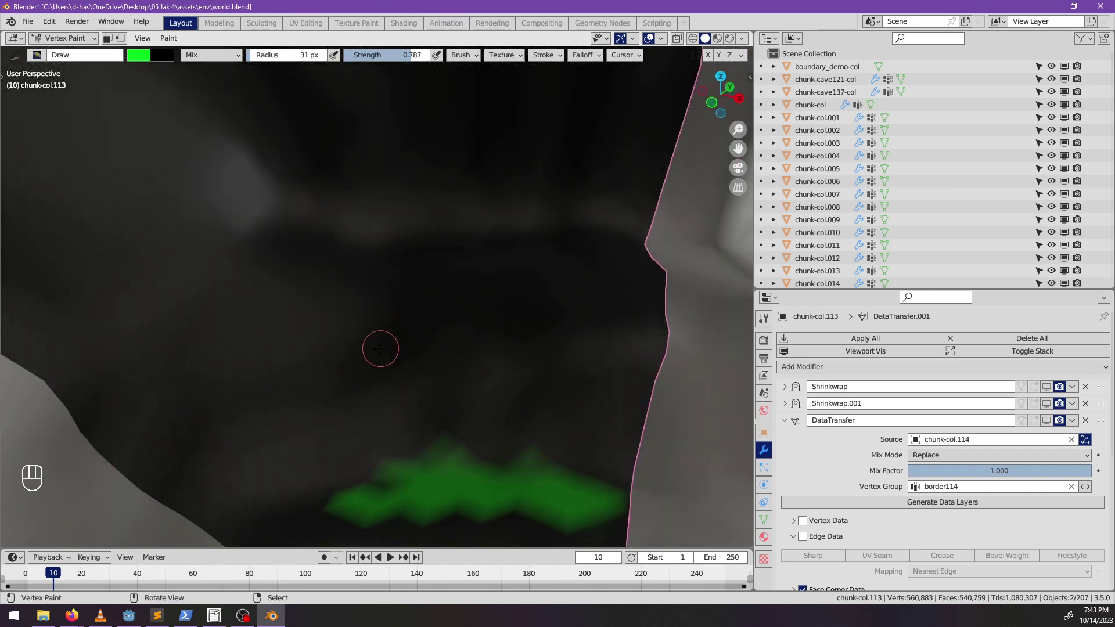
drag(495, 309, 640, 310)
- Check the painted ledges in Material Preview shading and return the viewport to Solid
key(z)
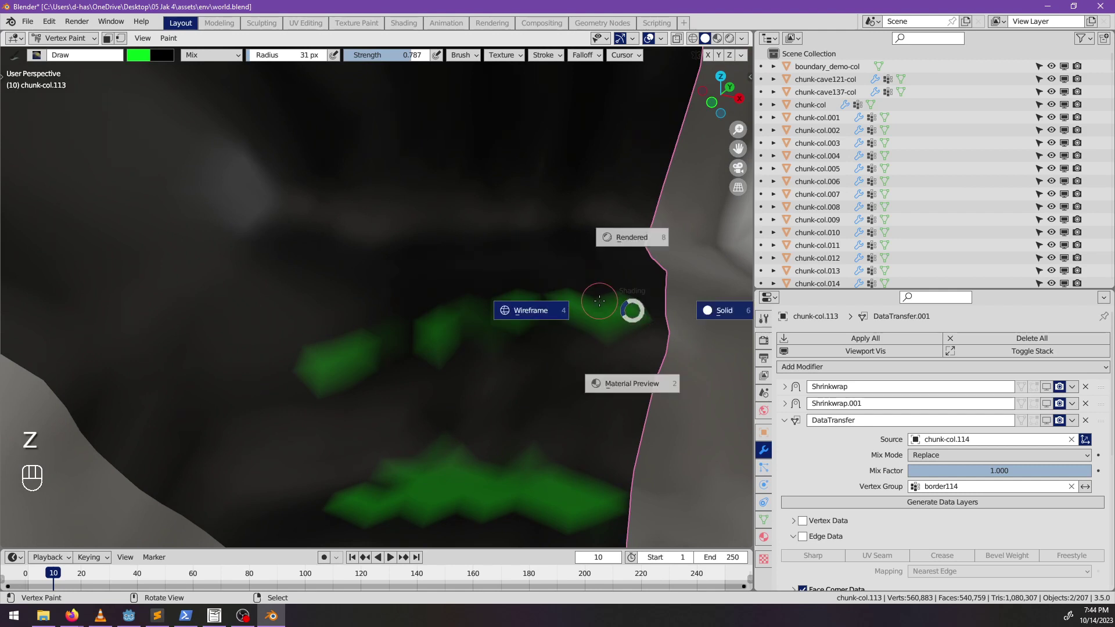
click(609, 384)
mouse_move(575, 361)
middle_down()
mouse_move(555, 330)
mouse_move(498, 341)
mouse_move(391, 261)
middle_up()
key(z)
click(604, 341)
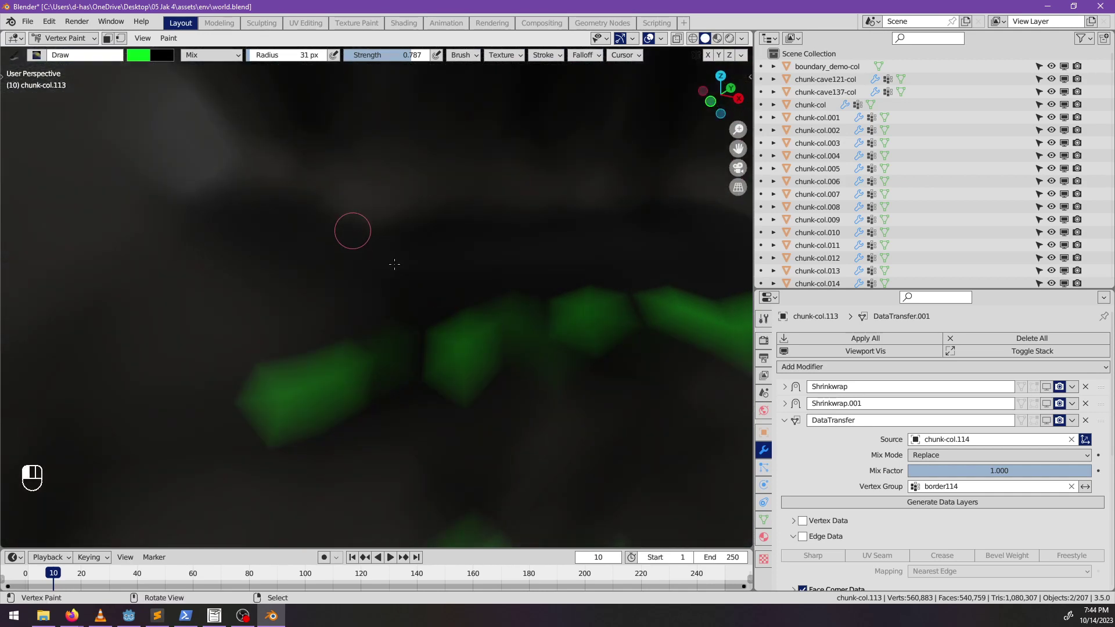
- Extend the green vertex paint along the back of the upper ledge toward the chunk border
drag(352, 230, 392, 264)
click(413, 280)
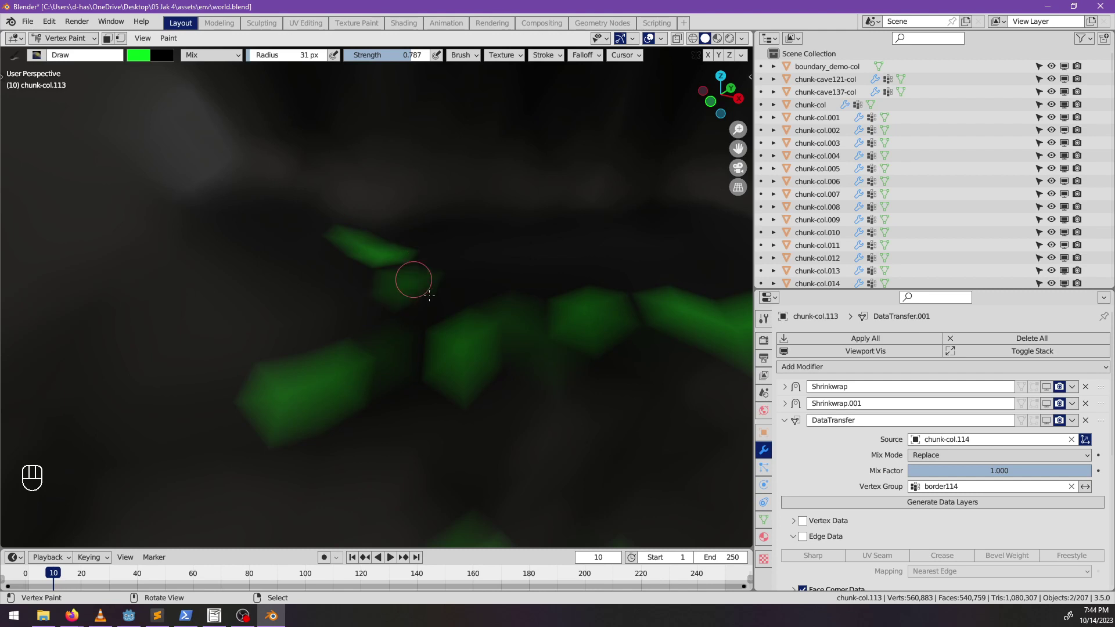
drag(447, 296, 621, 280)
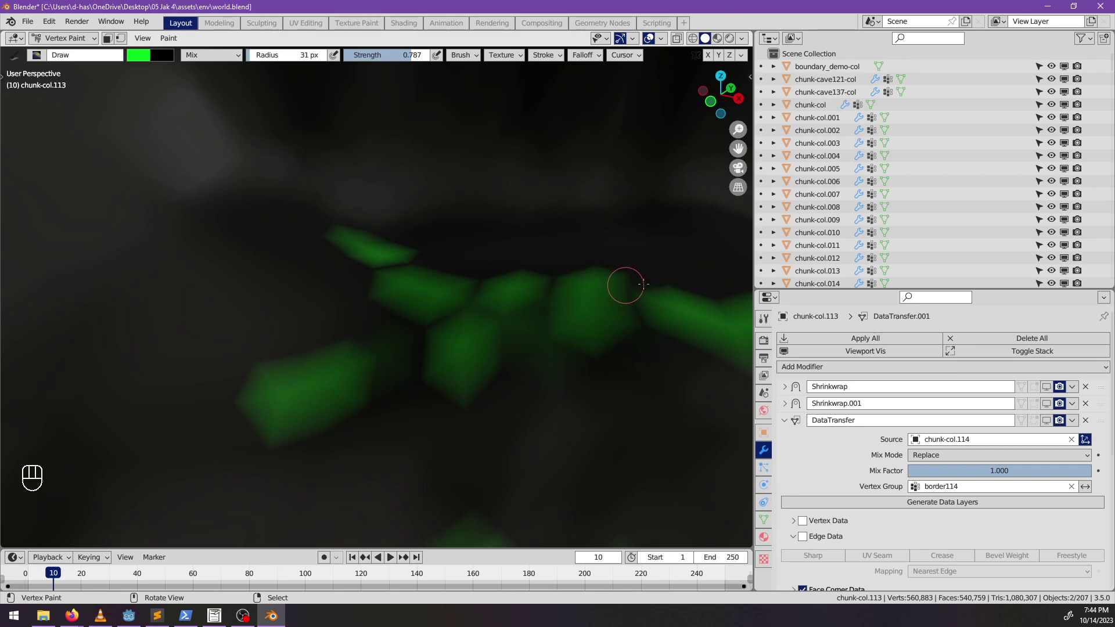
shift+middle_drag(644, 283, 537, 305)
scroll(520, 293, down, 9)
middle_drag(429, 267, 426, 314)
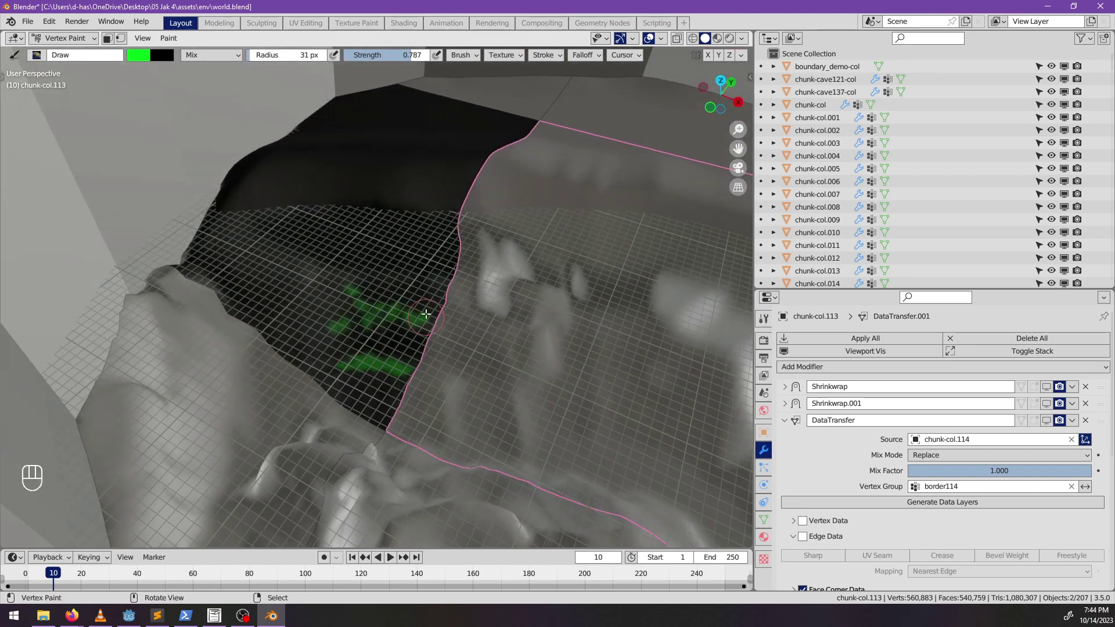
- Leave painting, select chunk-col.113 on its own in Object Mode, and enter Vertex Paint mode for it again
key(Tab)
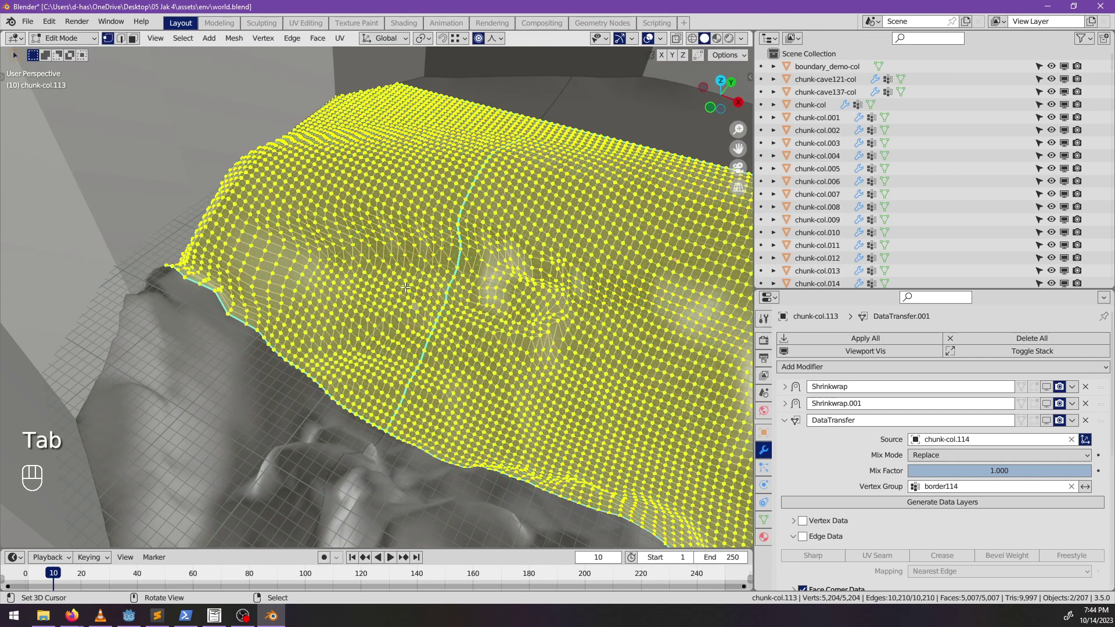
key(Tab)
key(ctrl+Tab)
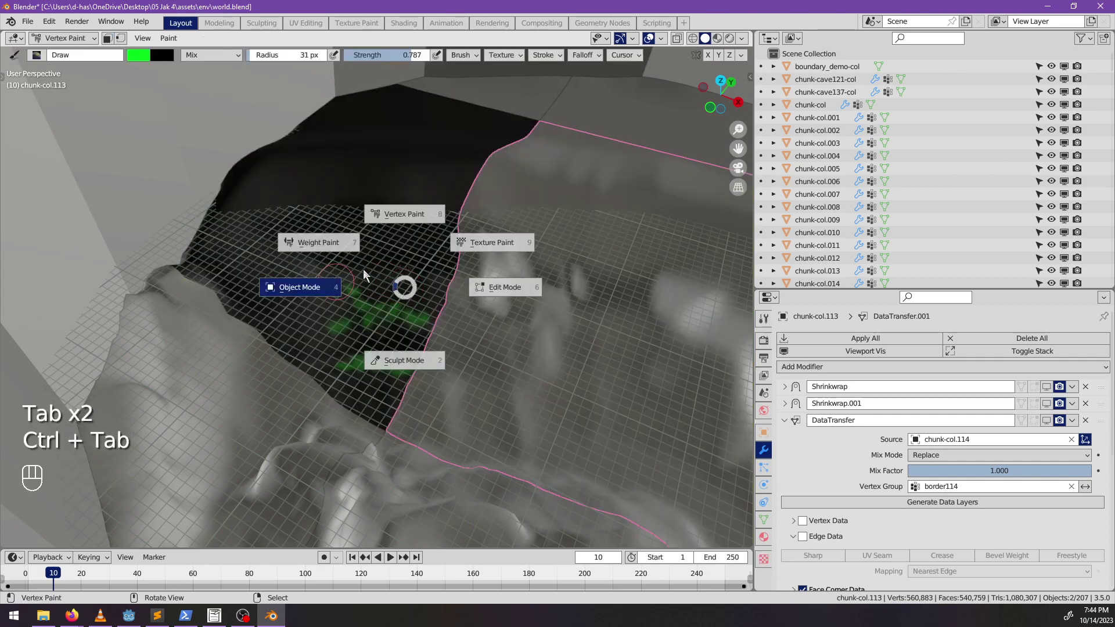
click(377, 268)
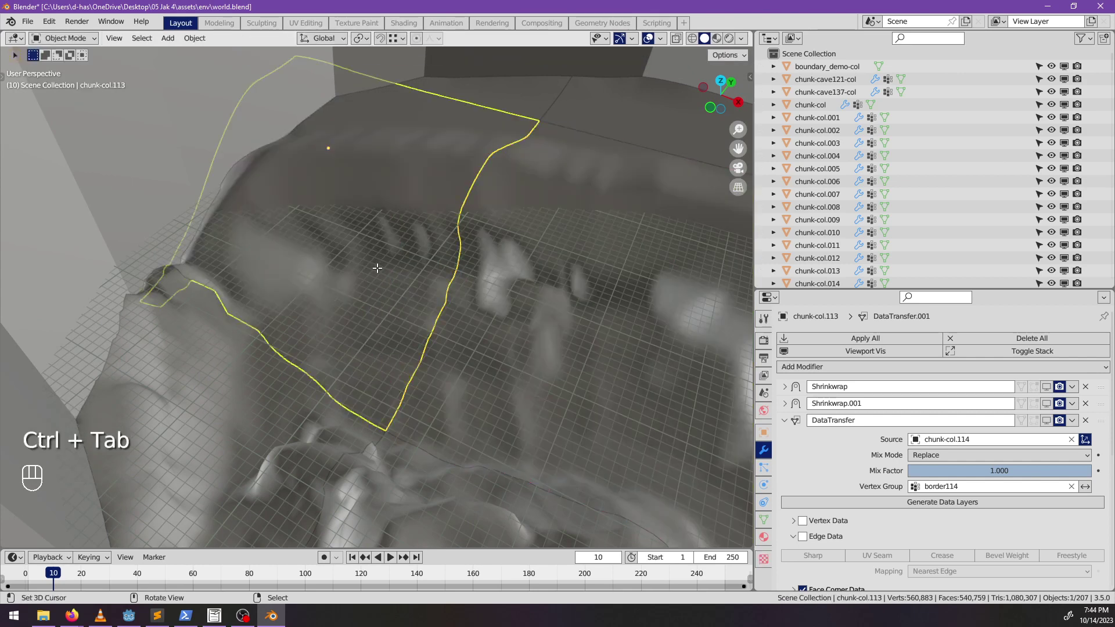
key(Tab)
scroll(377, 311, up, 5)
key(ctrl+Tab)
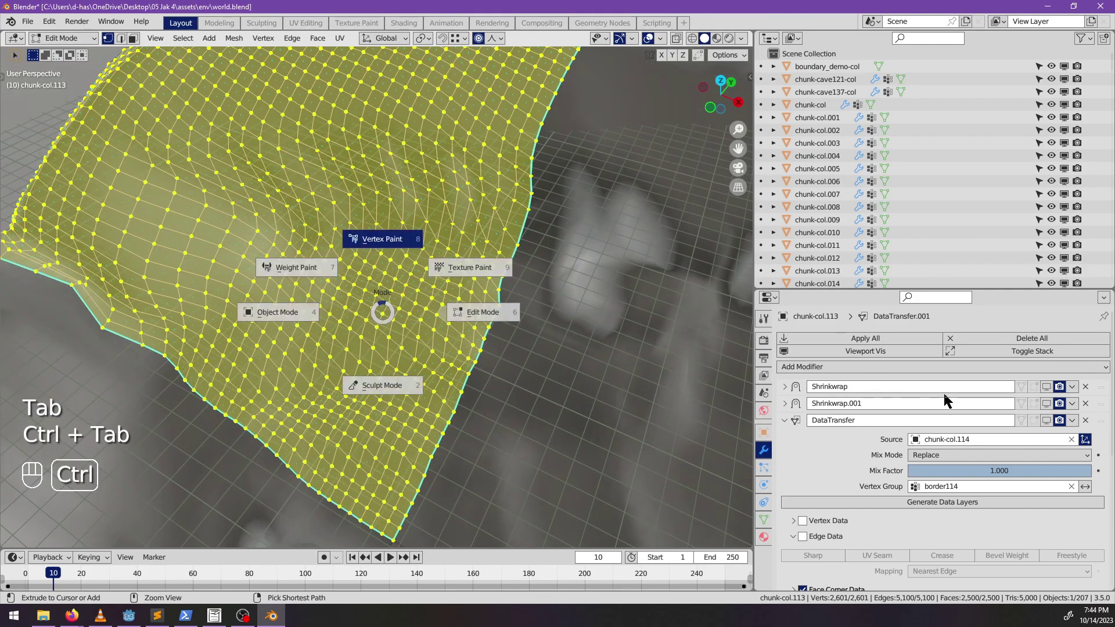
scroll(368, 291, up, 2)
middle_drag(369, 291, 379, 273)
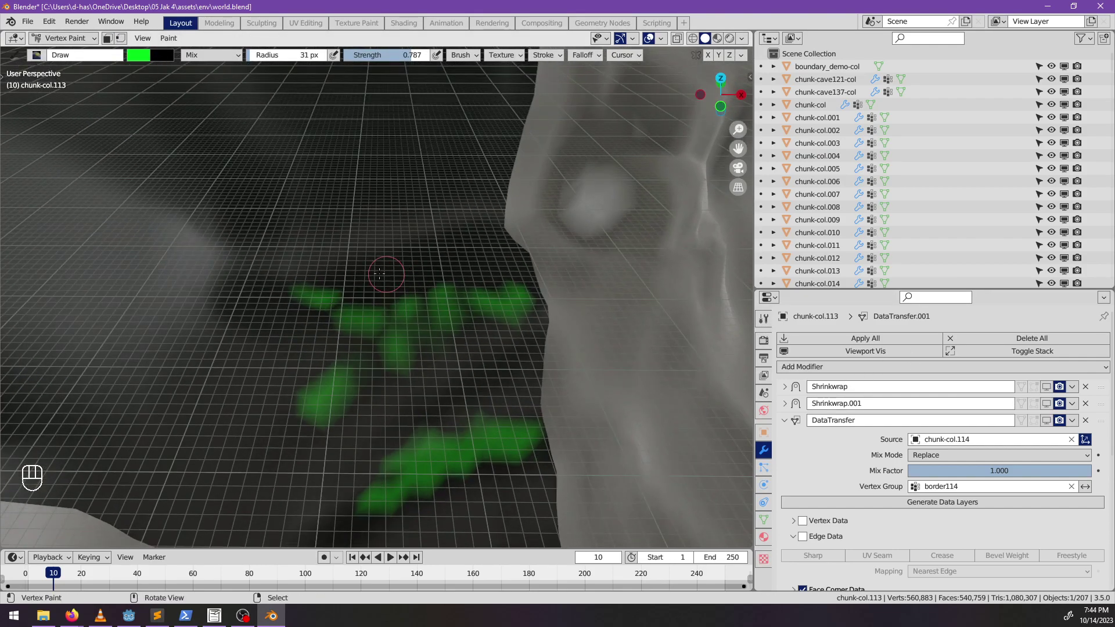
- Fill the gaps in the upper ledge's green paint on chunk-col.113 out to the chunk border
scroll(304, 209, up, 3)
mouse_move(315, 283)
mouse_down()
mouse_move(601, 265)
mouse_move(553, 226)
mouse_move(492, 210)
mouse_move(301, 262)
mouse_move(235, 306)
mouse_move(218, 355)
mouse_move(267, 379)
mouse_move(317, 374)
mouse_move(331, 352)
mouse_move(259, 330)
mouse_move(451, 288)
mouse_move(386, 250)
mouse_move(380, 287)
mouse_move(306, 301)
mouse_move(253, 327)
mouse_move(314, 272)
mouse_up()
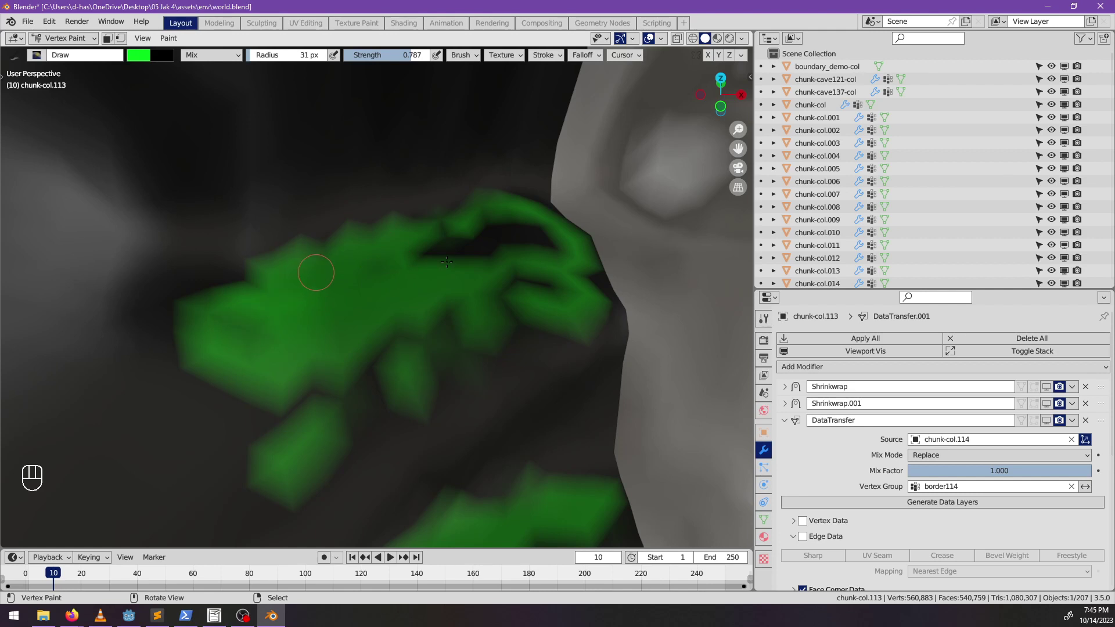
mouse_move(447, 262)
mouse_down()
mouse_move(505, 250)
mouse_move(419, 246)
mouse_move(485, 237)
mouse_up()
mouse_move(532, 245)
mouse_down()
mouse_move(552, 241)
mouse_move(493, 224)
mouse_move(574, 235)
mouse_move(619, 308)
mouse_move(583, 274)
mouse_move(589, 228)
mouse_up()
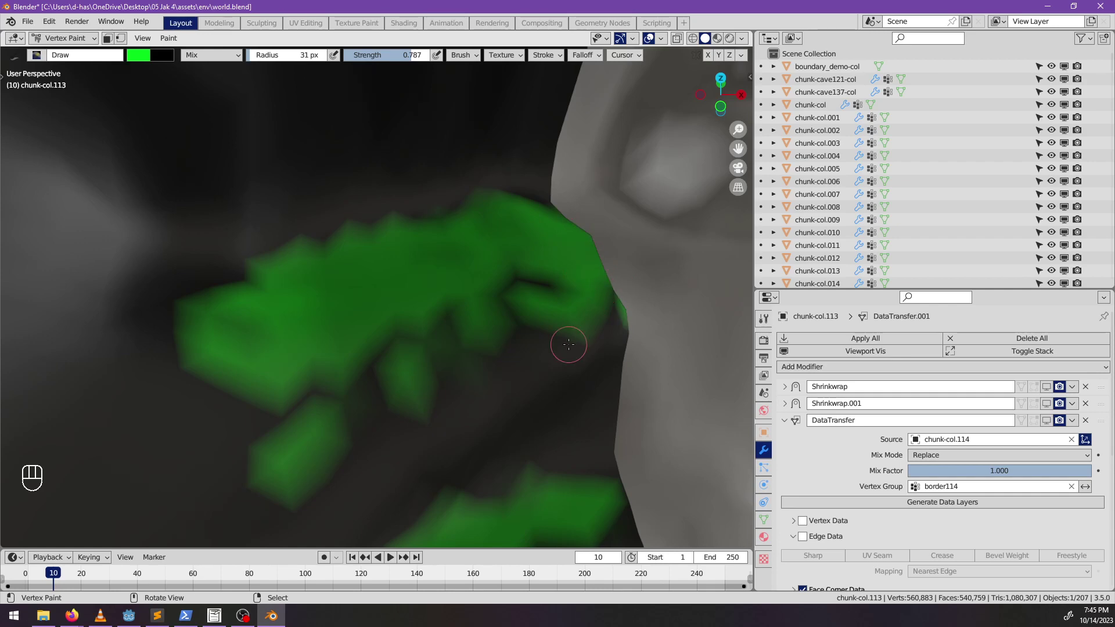
middle_drag(567, 343, 462, 316)
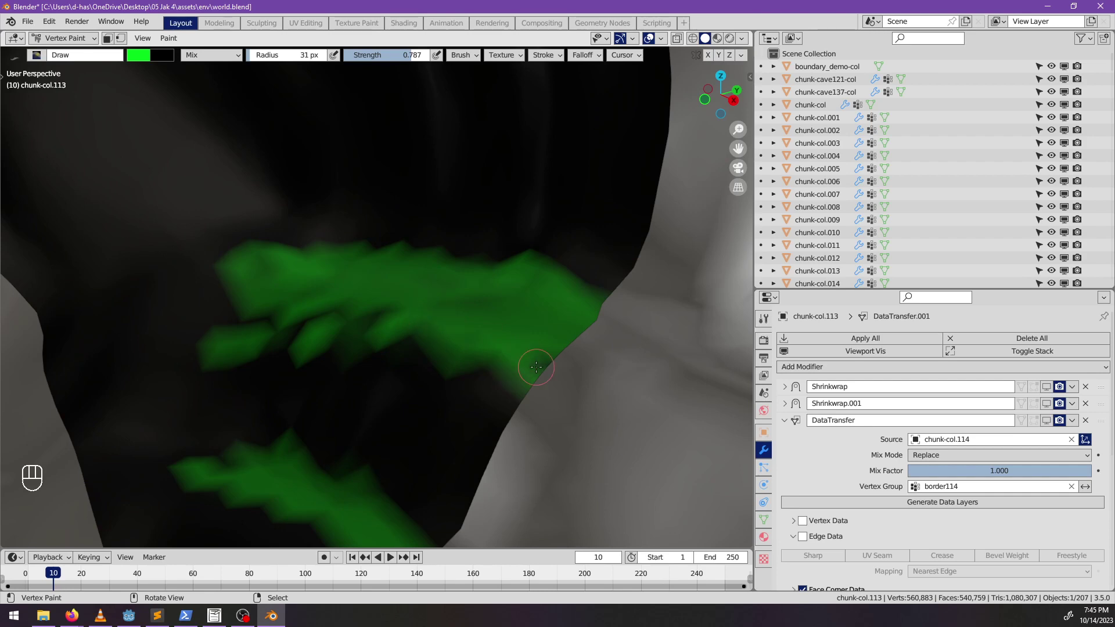
- Leave painting on chunk-col.113, select the neighbouring chunk-col.125 in Object Mode and enter Vertex Paint mode for it
scroll(430, 324, down, 2)
mouse_move(430, 324)
middle_down()
mouse_move(550, 296)
mouse_move(492, 315)
mouse_move(460, 361)
middle_up()
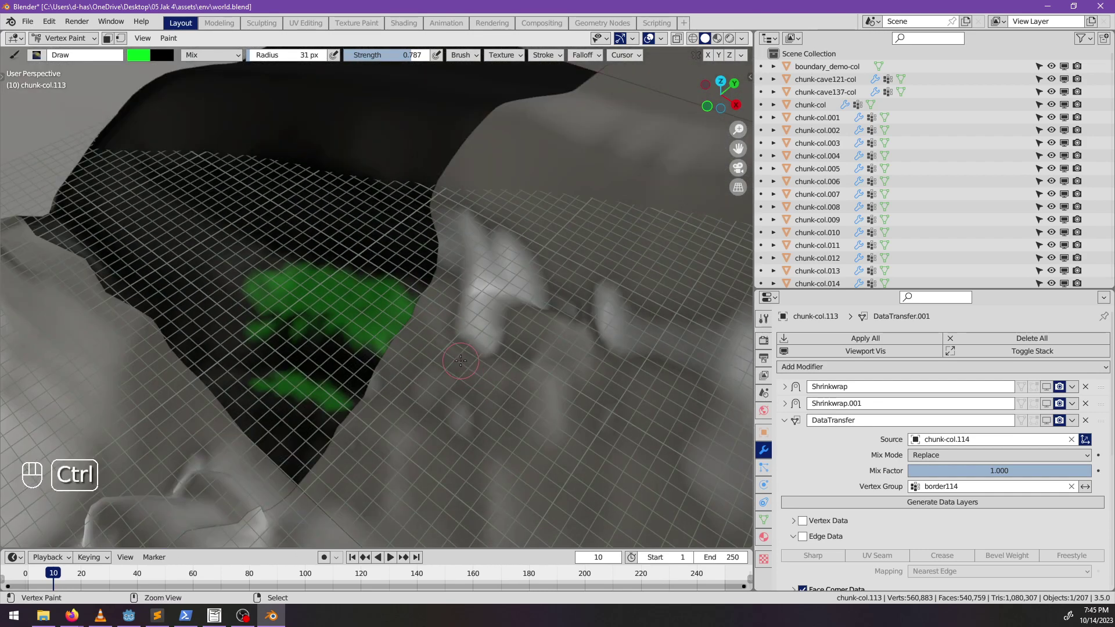
key(ctrl+Tab)
click(451, 354)
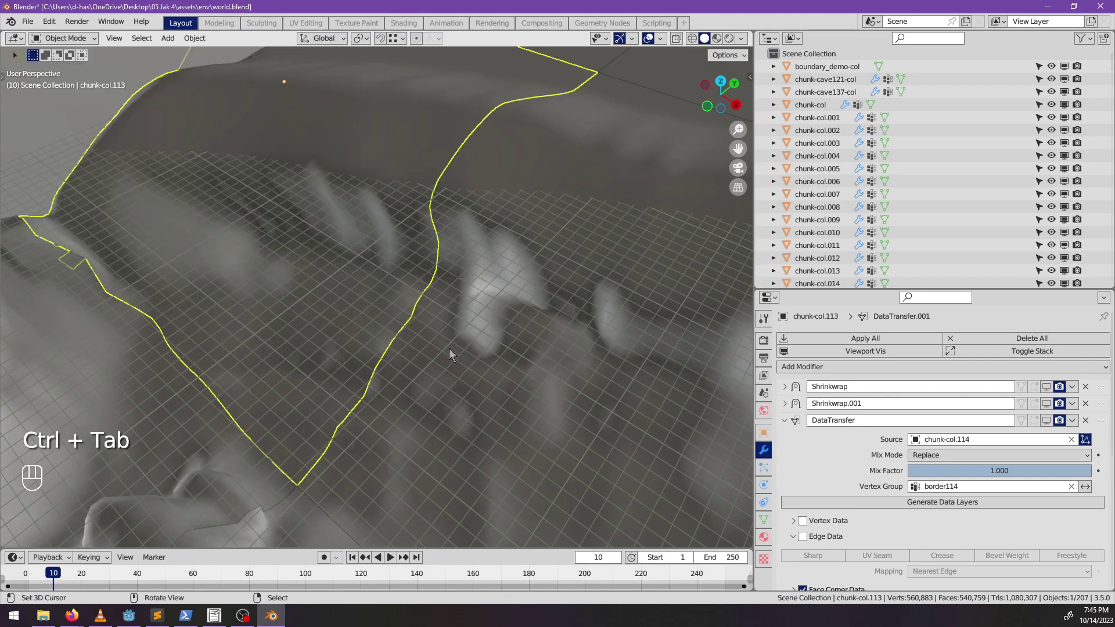
click(448, 348)
key(ctrl+Tab)
click(429, 340)
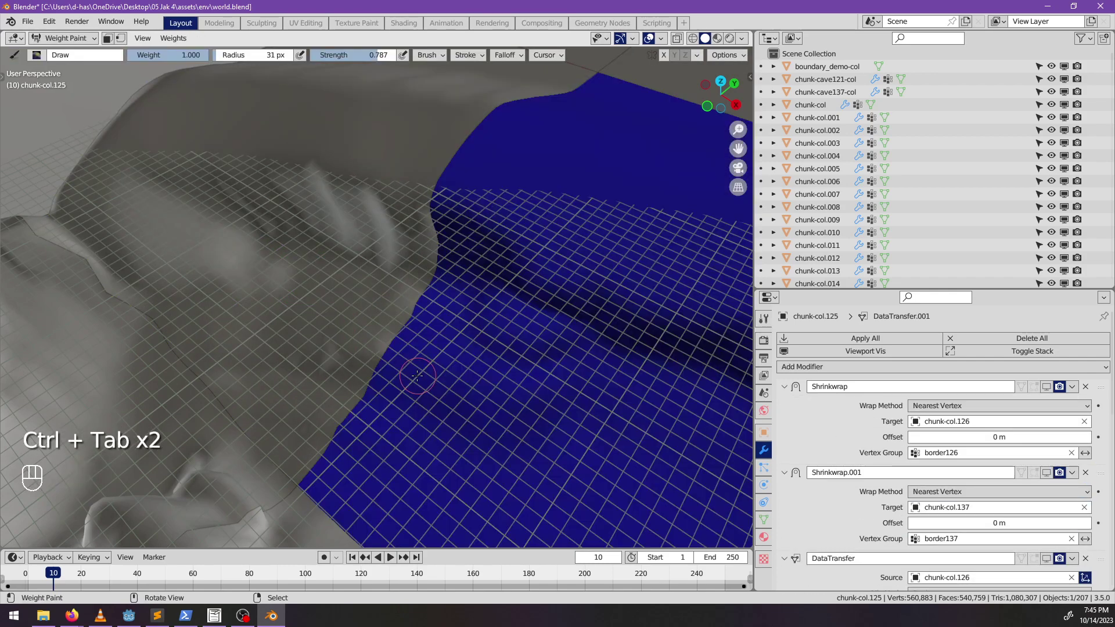
mouse_move(431, 369)
middle_down()
mouse_move(481, 308)
mouse_move(503, 325)
mouse_move(435, 341)
mouse_move(471, 346)
mouse_move(435, 363)
middle_up()
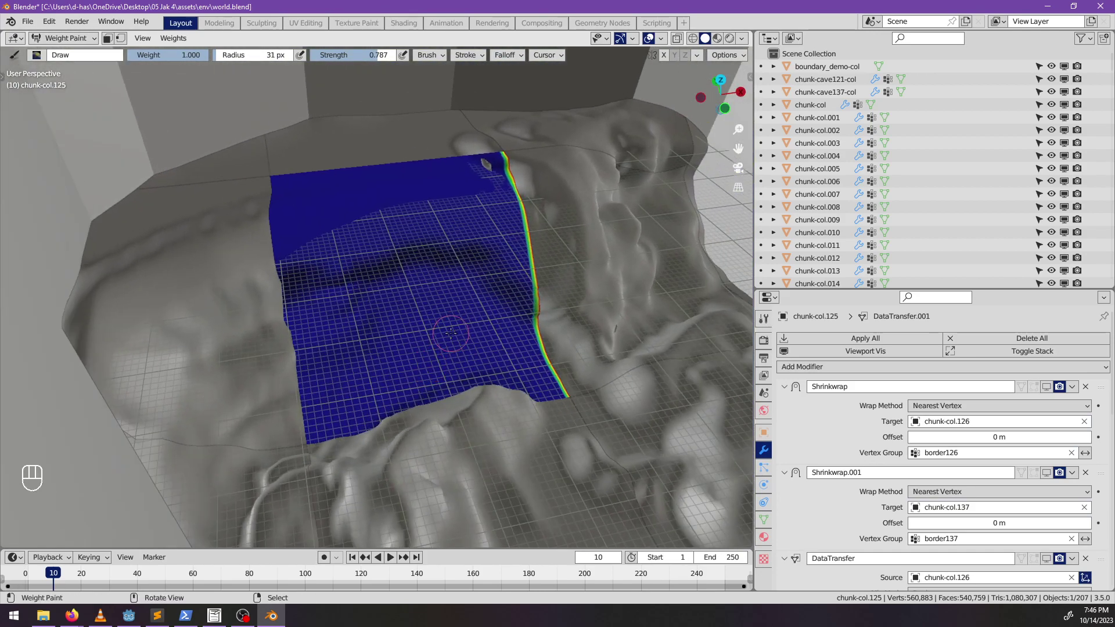
key(ctrl+Tab)
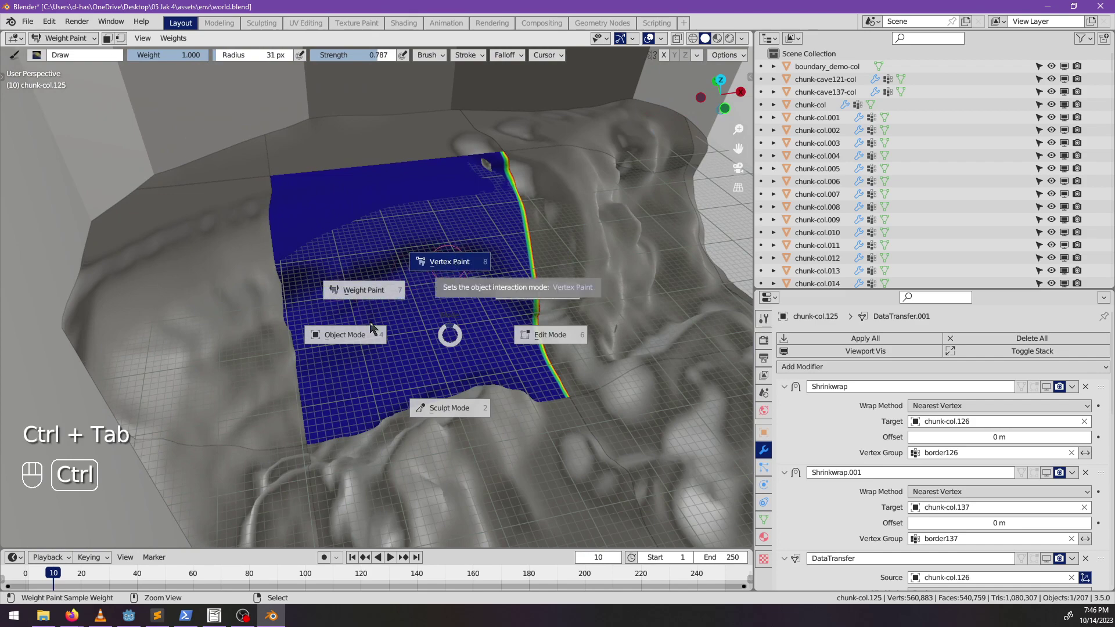
- Paint green on chunk-col.125 from the border with chunk-col.113 inward, continuing the painted upper ledge
shift+middle_drag(446, 291, 528, 271)
scroll(430, 316, up, 6)
mouse_move(430, 316)
middle_down()
mouse_move(385, 287)
mouse_move(385, 316)
middle_up()
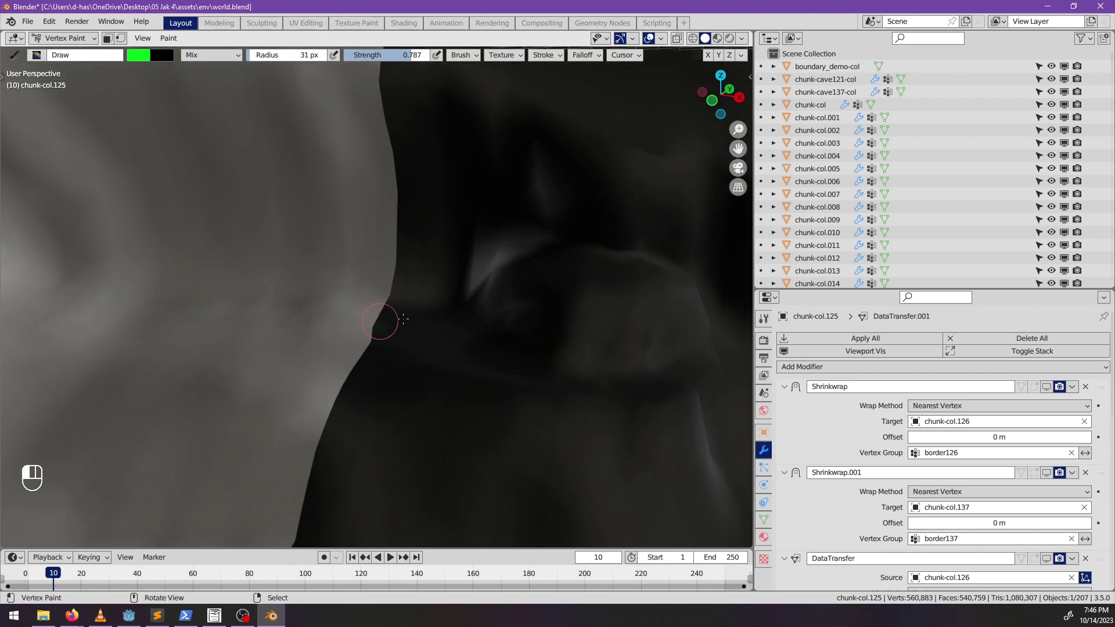
mouse_move(404, 318)
mouse_down()
mouse_move(379, 313)
mouse_move(370, 349)
mouse_up()
drag(342, 396, 338, 415)
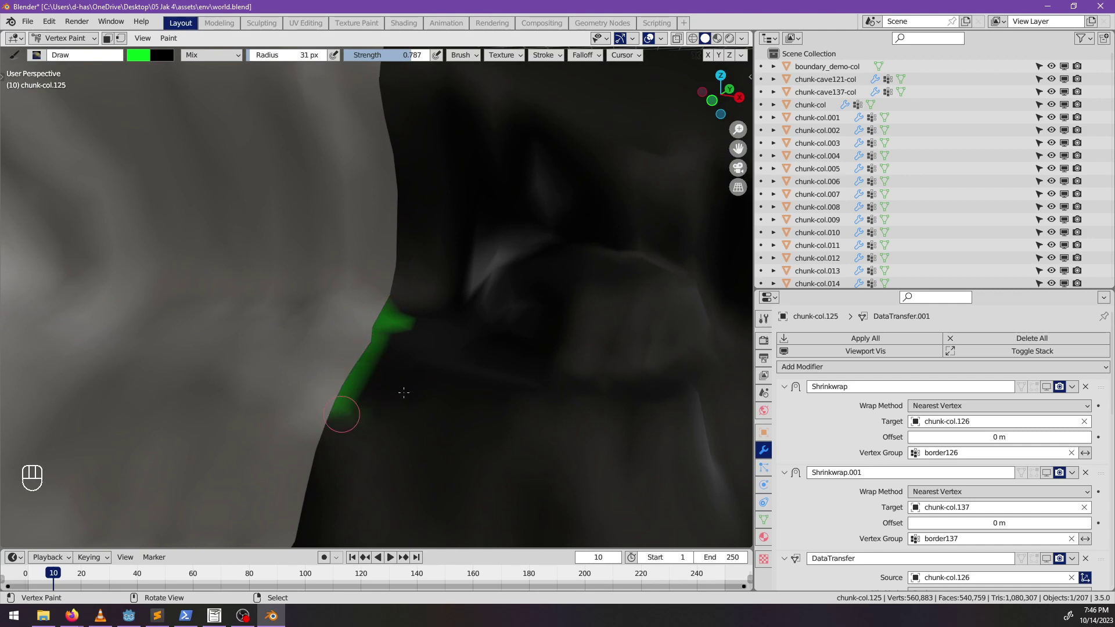
mouse_move(404, 393)
mouse_down()
mouse_move(526, 382)
mouse_move(397, 361)
mouse_move(368, 369)
mouse_move(376, 378)
mouse_up()
mouse_move(436, 359)
mouse_down()
mouse_move(444, 315)
mouse_move(374, 341)
mouse_move(450, 336)
mouse_up()
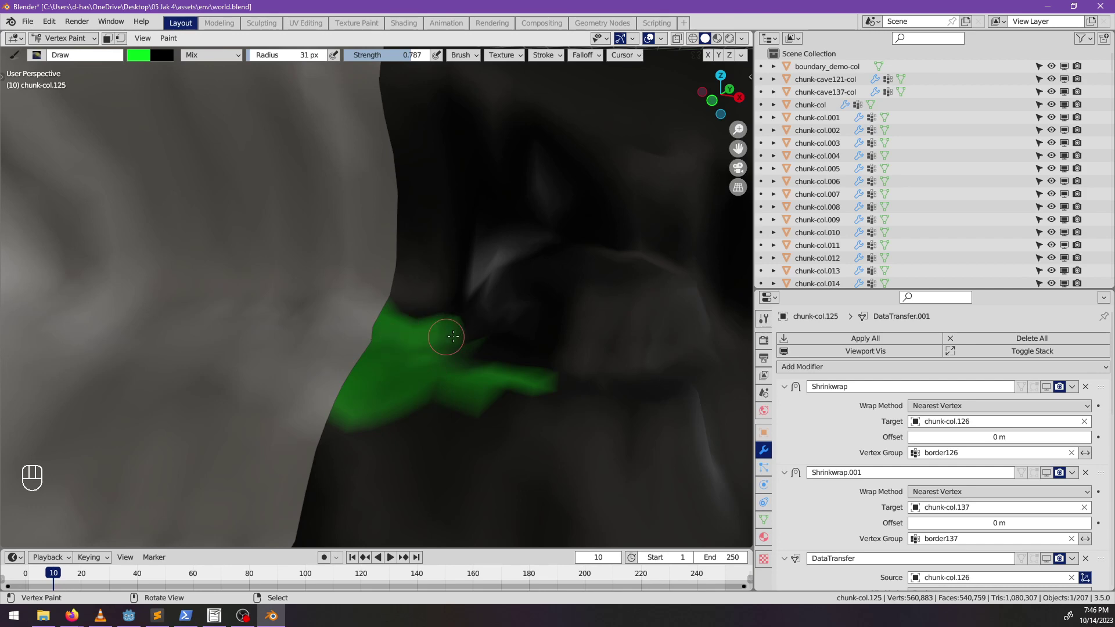
- Return to Object Mode, make chunk-col.125 the active object and deselect everything
scroll(385, 383, down, 3)
middle_drag(386, 384, 395, 413)
key(ctrl+Tab)
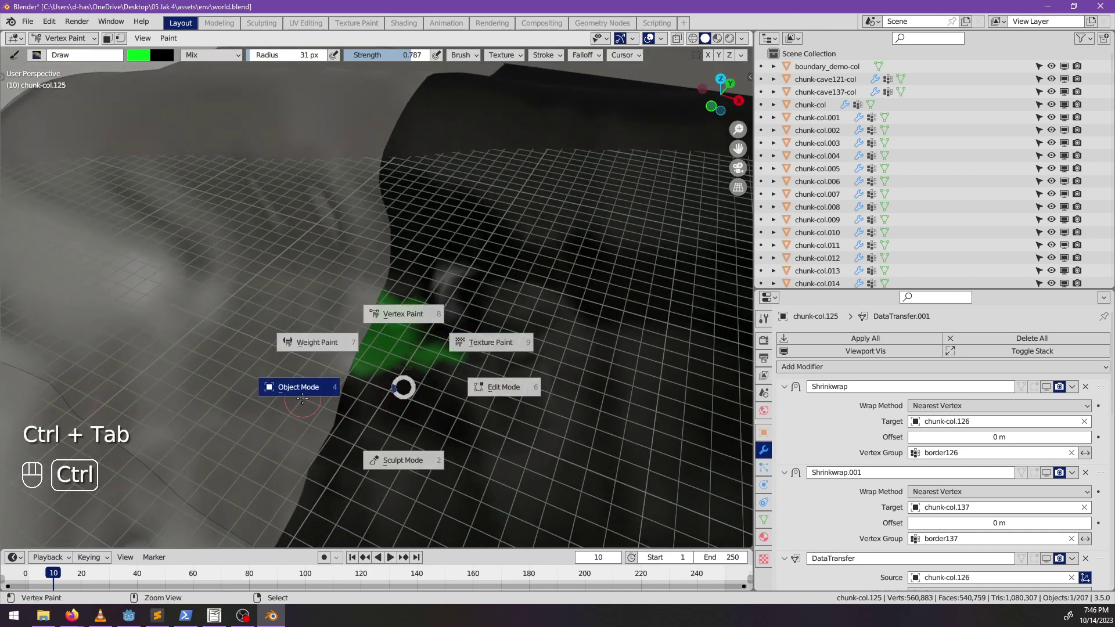
key(alt+a)
right_click(328, 333)
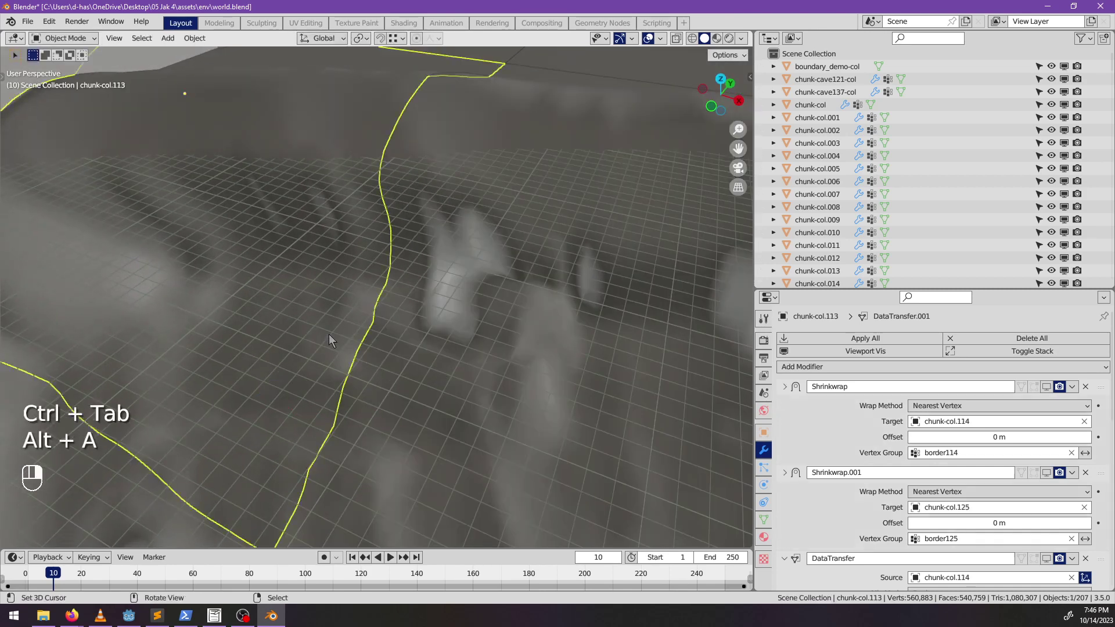
shift+right_click(402, 352)
key(alt+a)
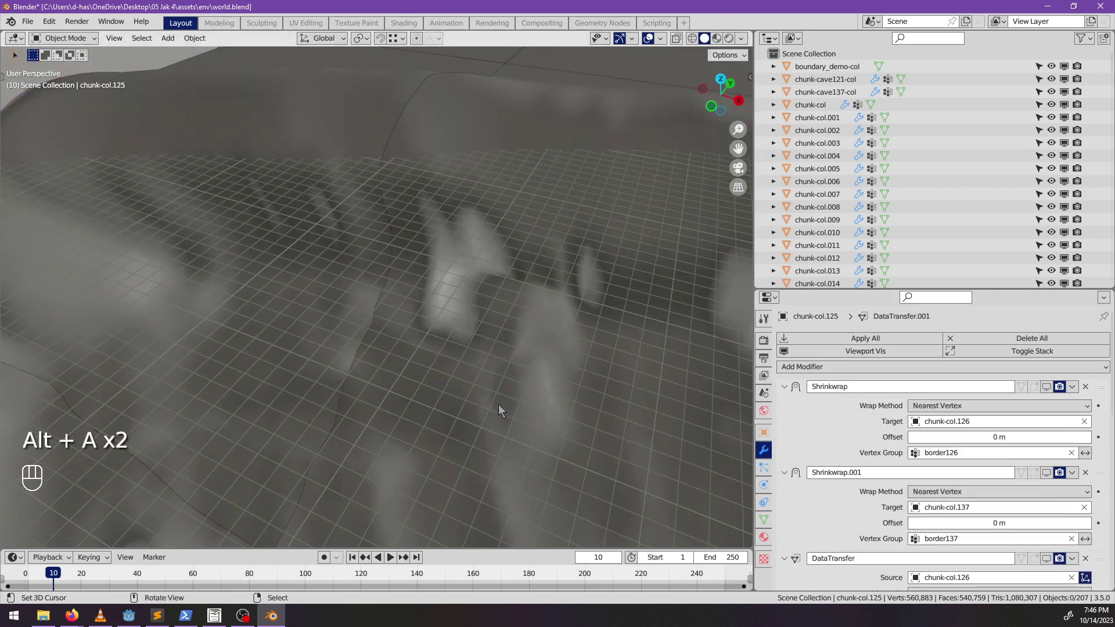
- Show the viewport in Material Preview shading and turn off node use for the material of chunk-col.125
key(z)
click(488, 480)
scroll(778, 455, down, 2)
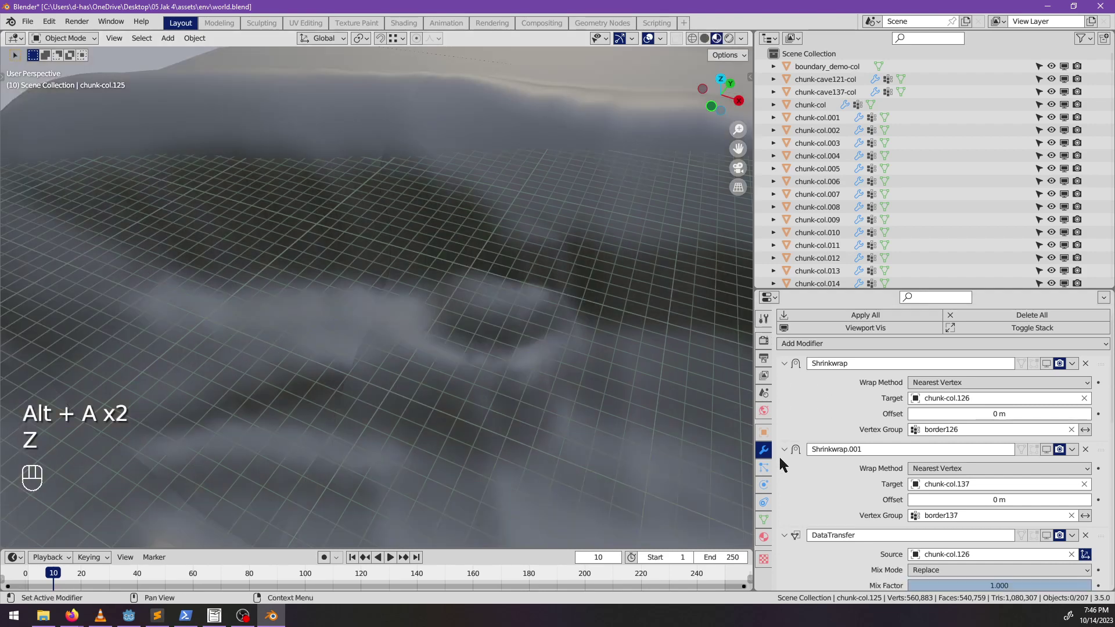
click(764, 537)
scroll(803, 498, down, 2)
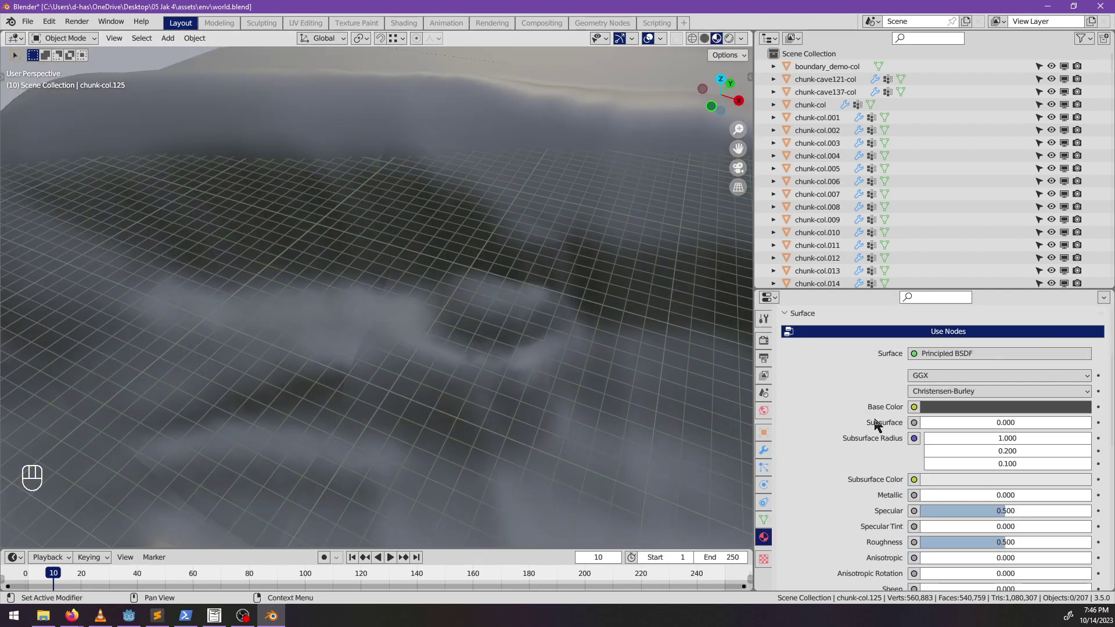
click(944, 332)
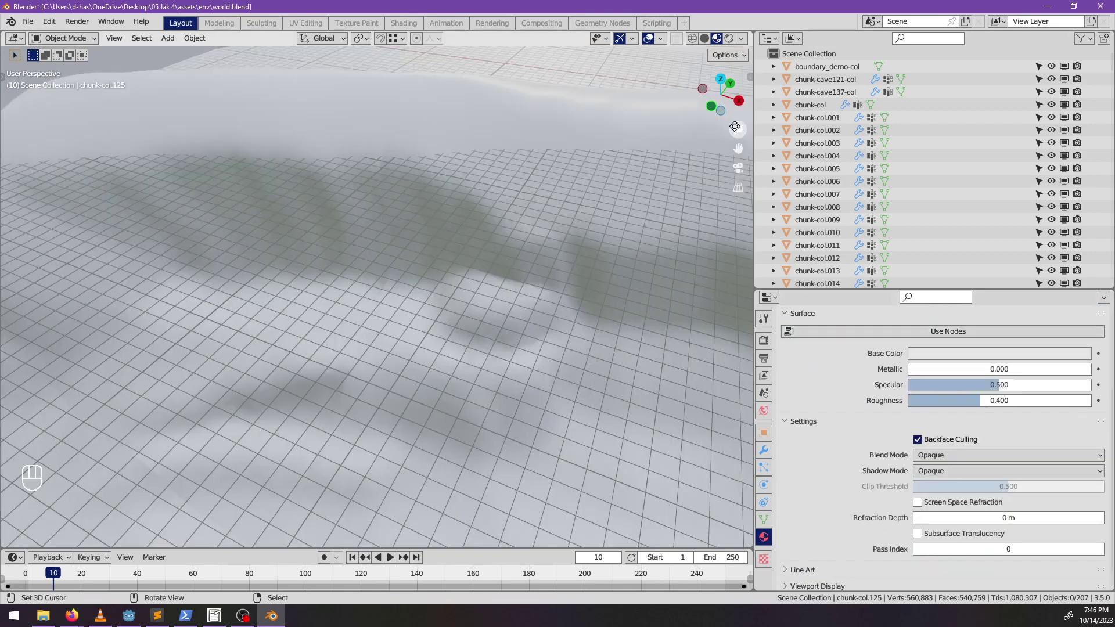
- Split the 3D viewport side by side and turn the new area into a Shader Editor showing mat_basic
drag(751, 31, 327, 81)
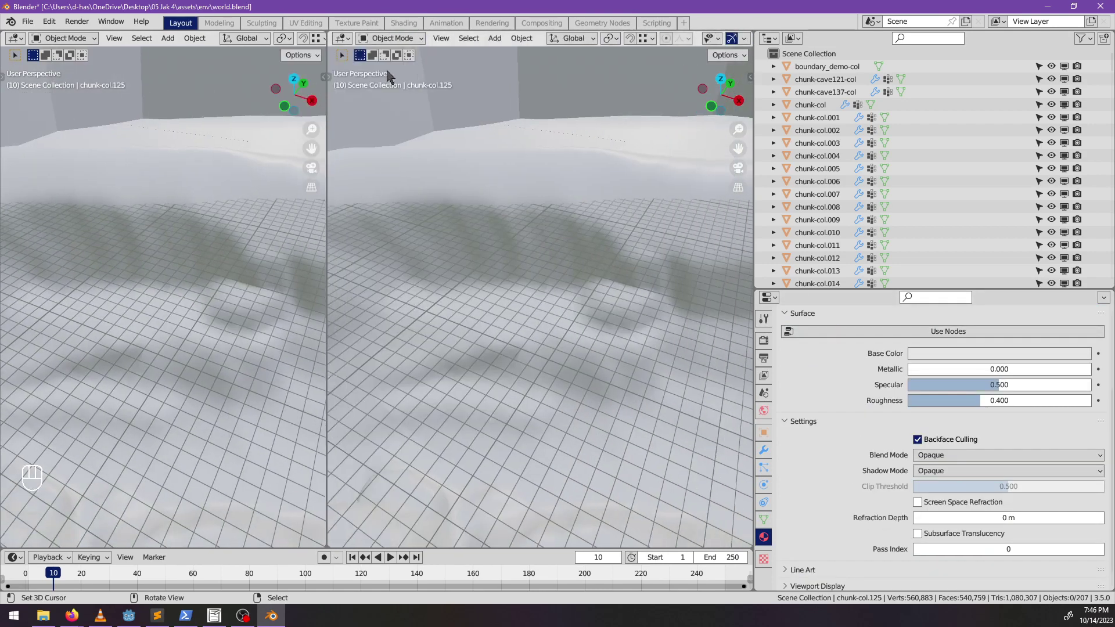
click(342, 38)
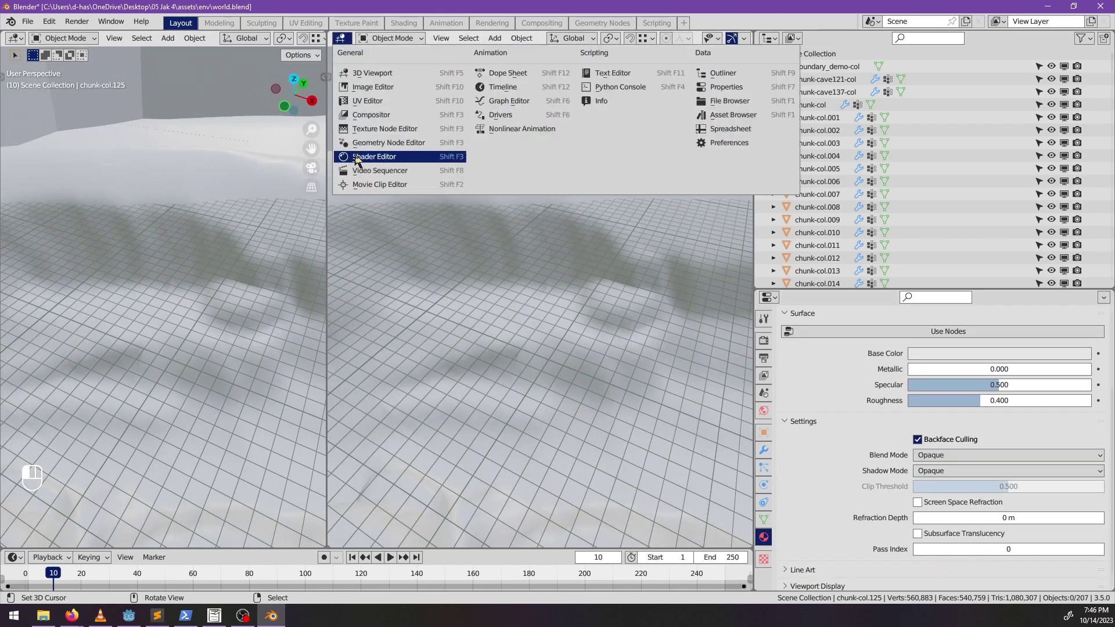
click(392, 158)
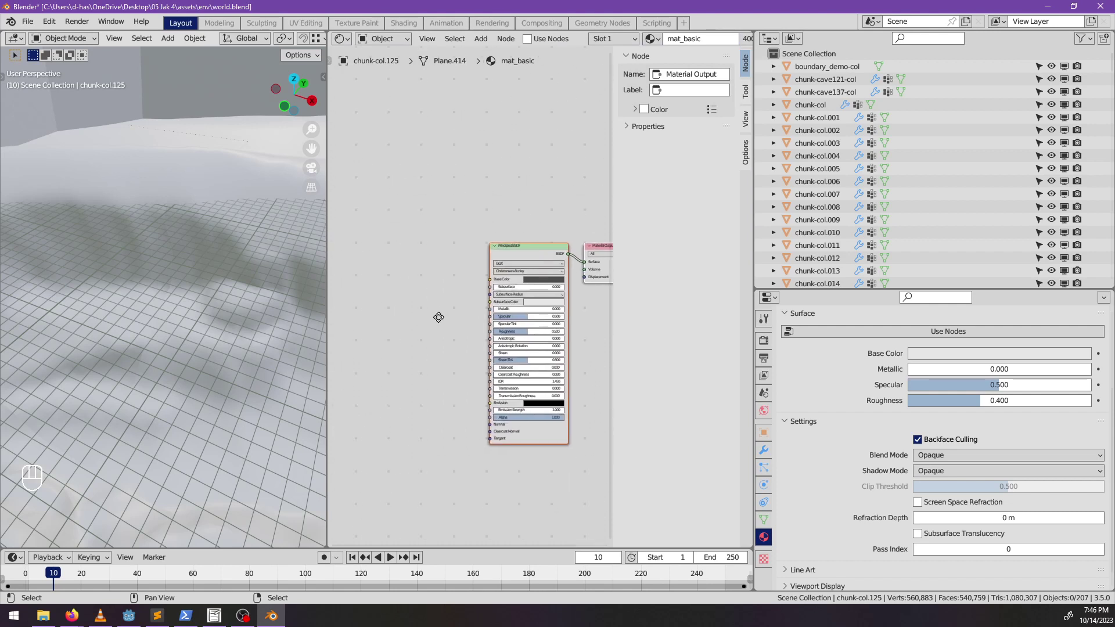
- Try feeding a new Color Attribute node into the Principled BSDF's Base Color, and delete the node
key(shift+a)
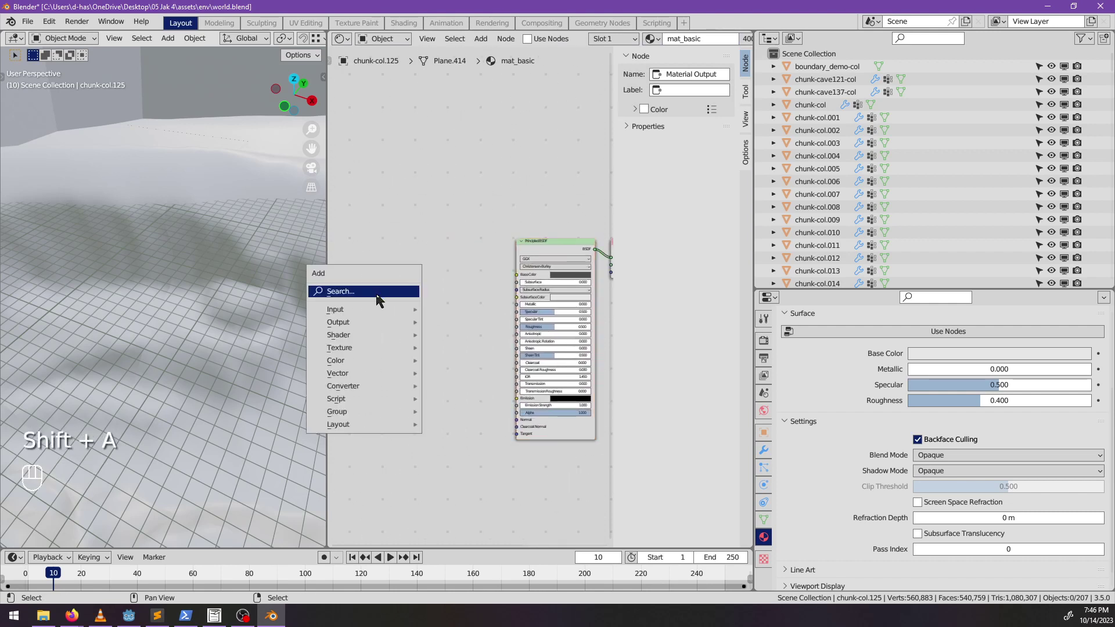
mouse_move(384, 309)
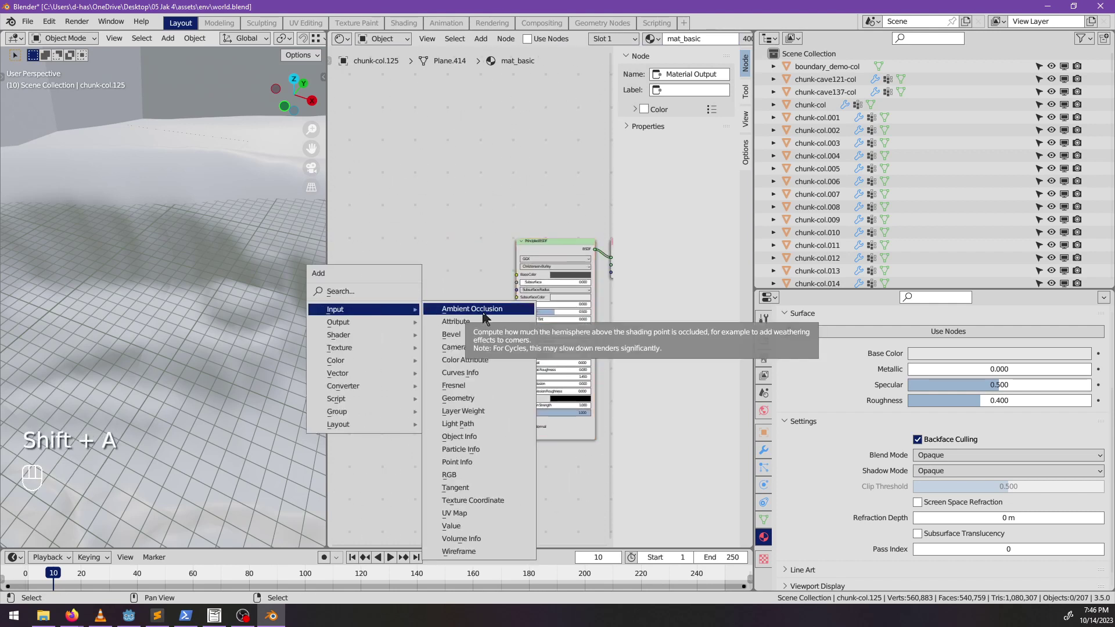
click(464, 361)
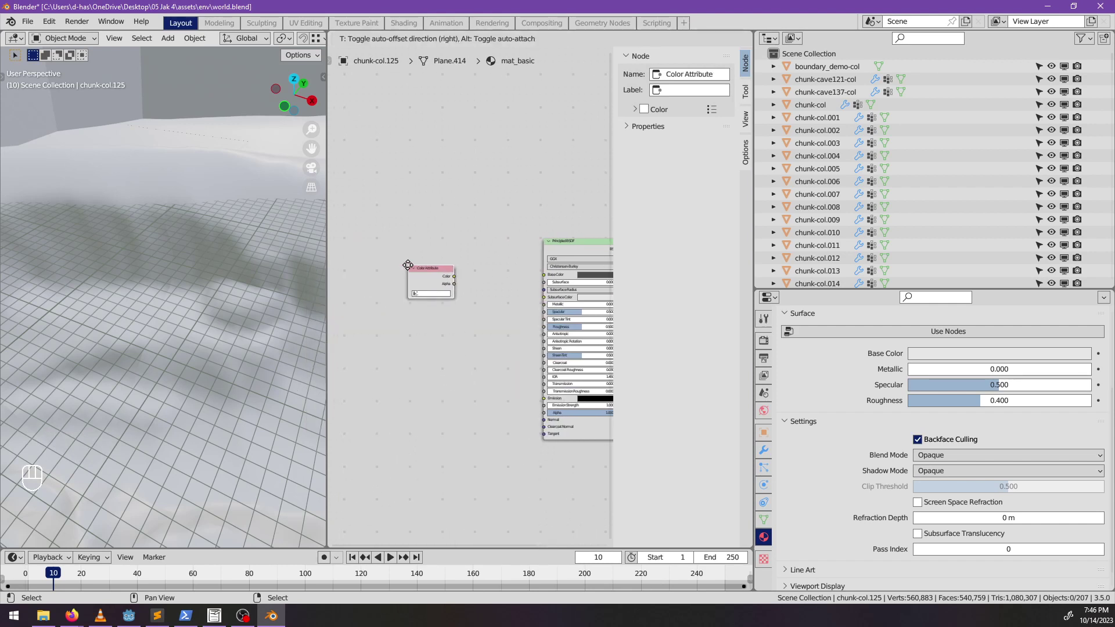
click(405, 259)
middle_drag(461, 281, 408, 270)
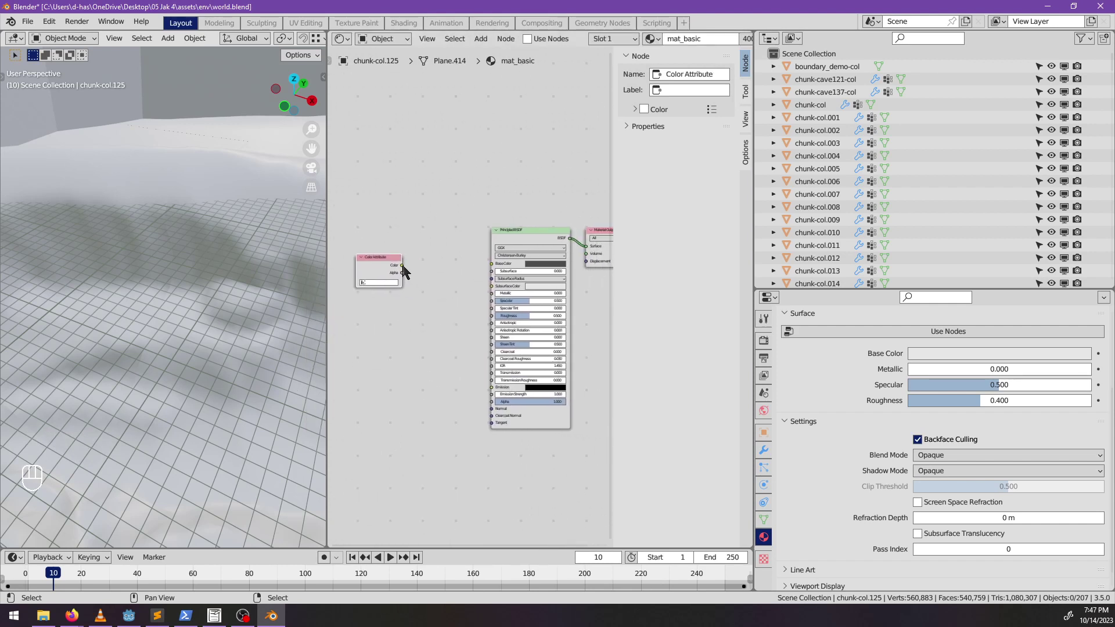
drag(402, 265, 491, 263)
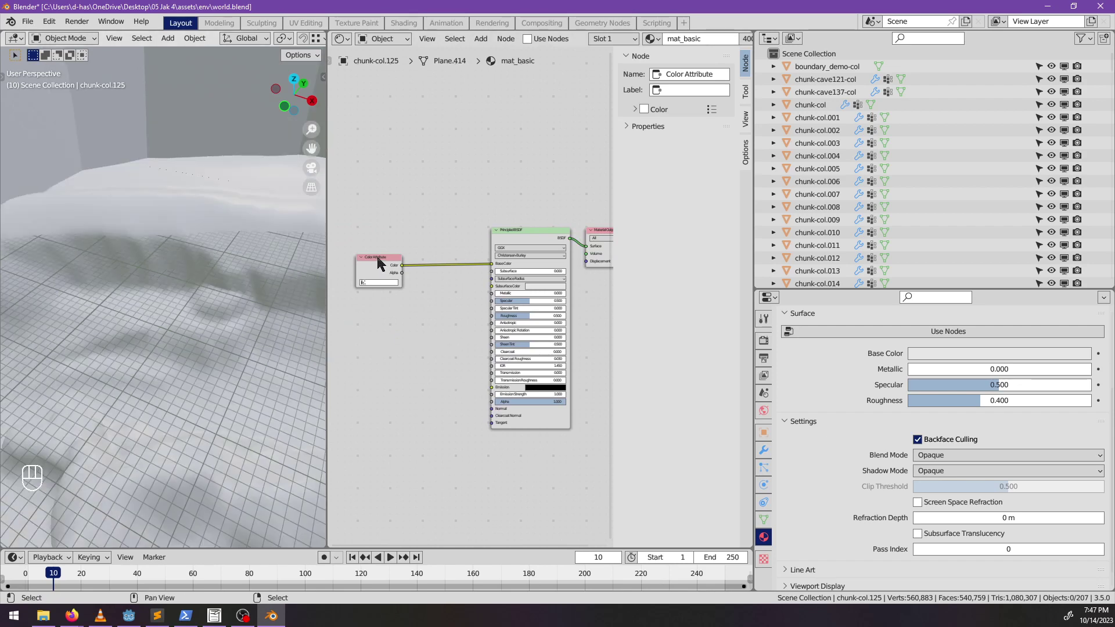
key(x)
- Search the shader nodes for "color" and place a Color Attribute node beside the Principled BSDF
key(shift+a)
mouse_move(376, 266)
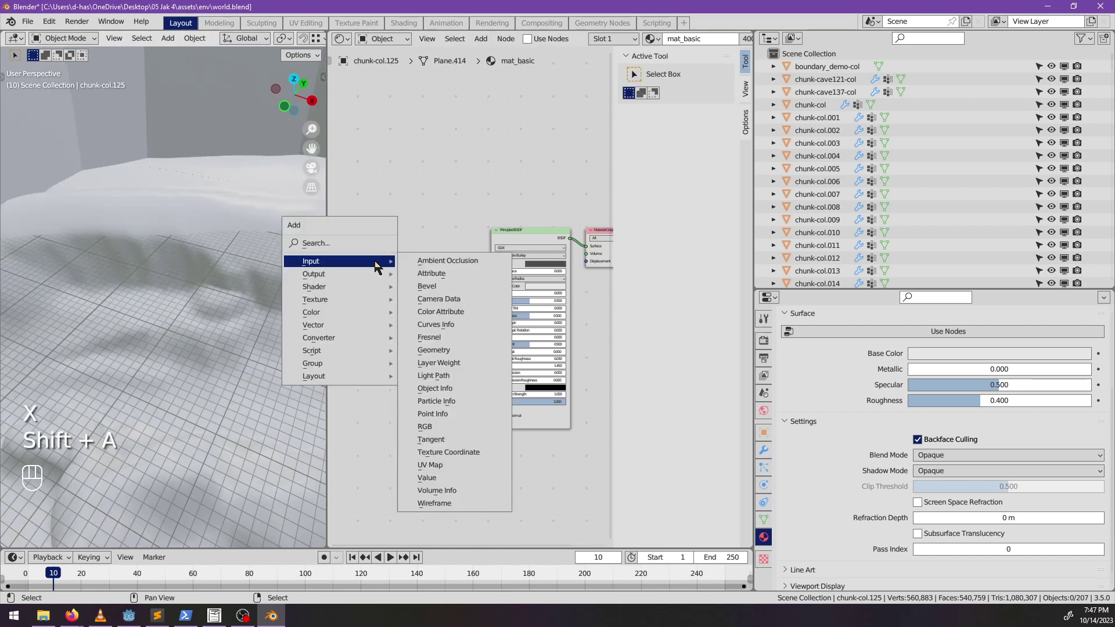
click(350, 244)
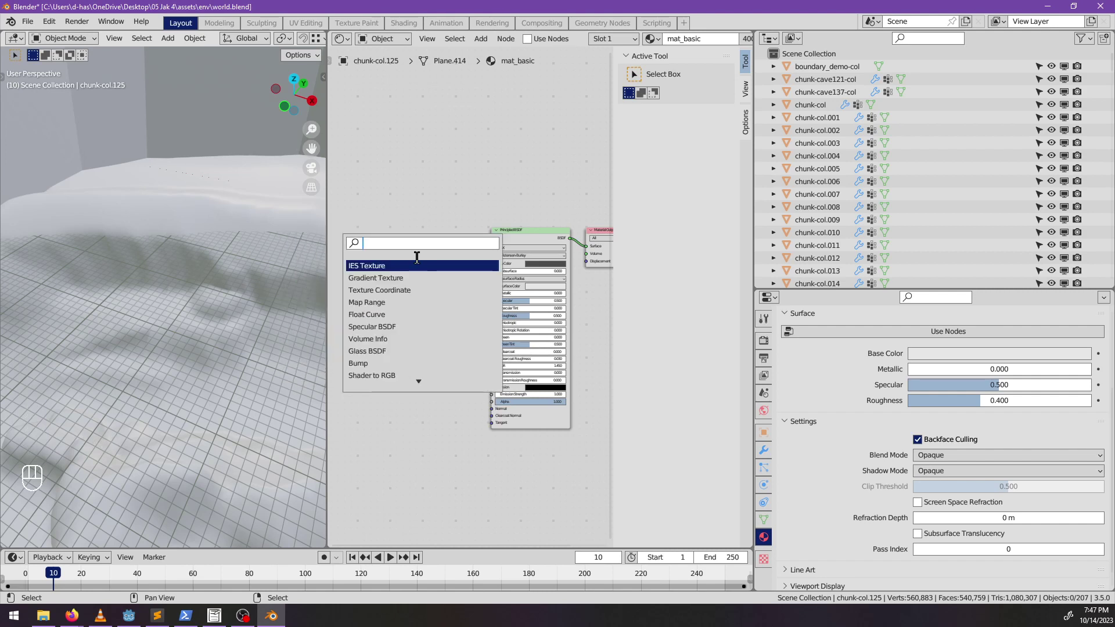
text(vertex)
key(ctrl+BackSpace)
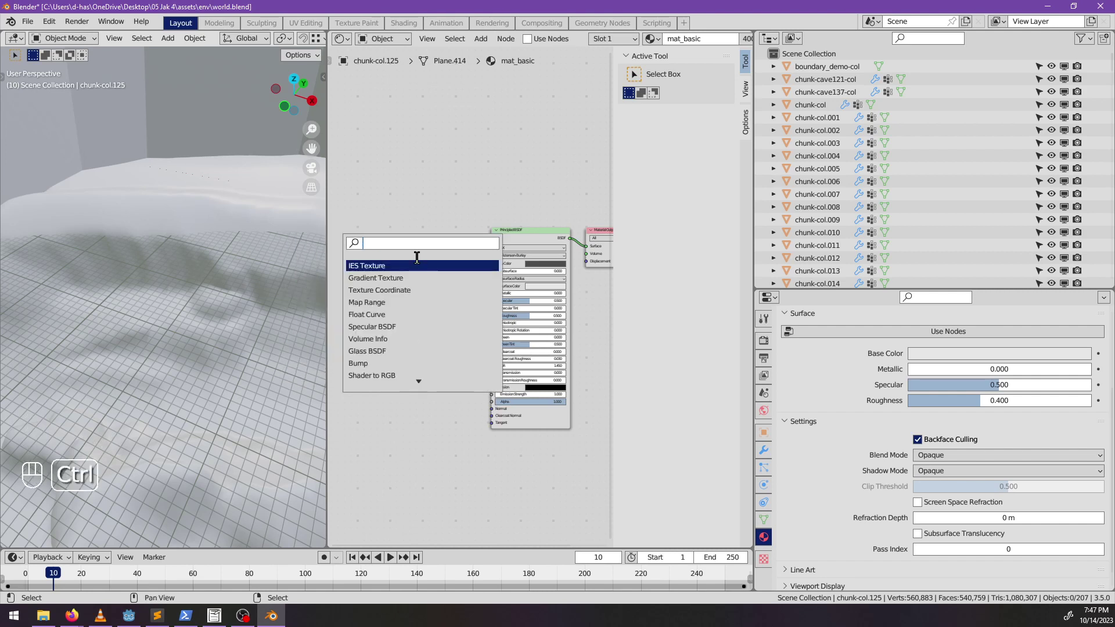
text(color)
key(Down)
key(Down)
key(Down)
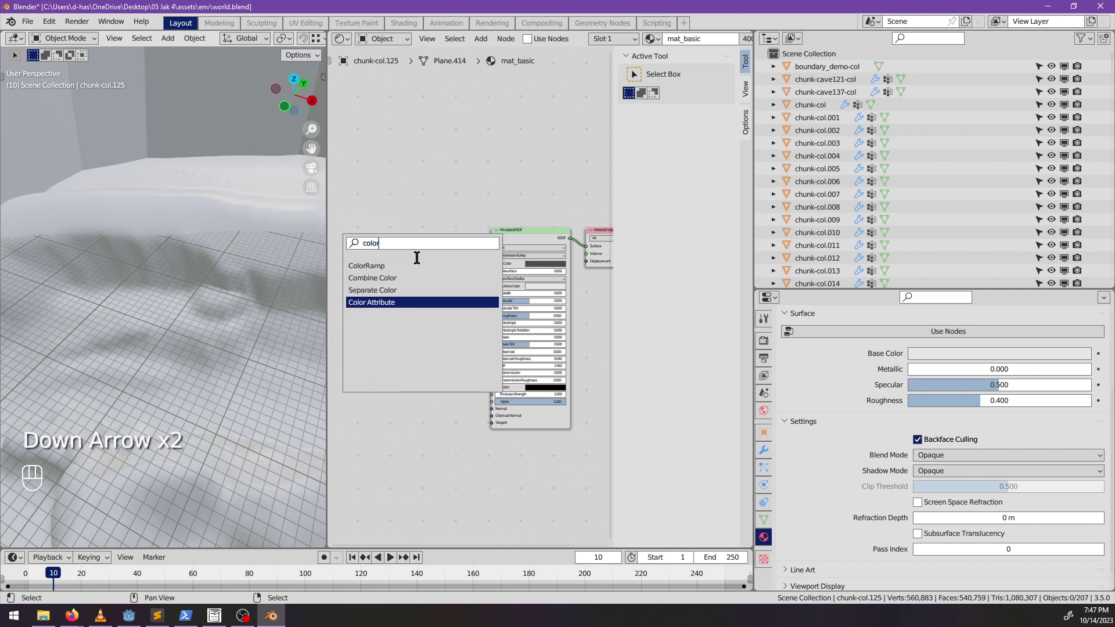
key(Up)
key(Up)
key(Up)
key(Down)
key(Down)
key(Down)
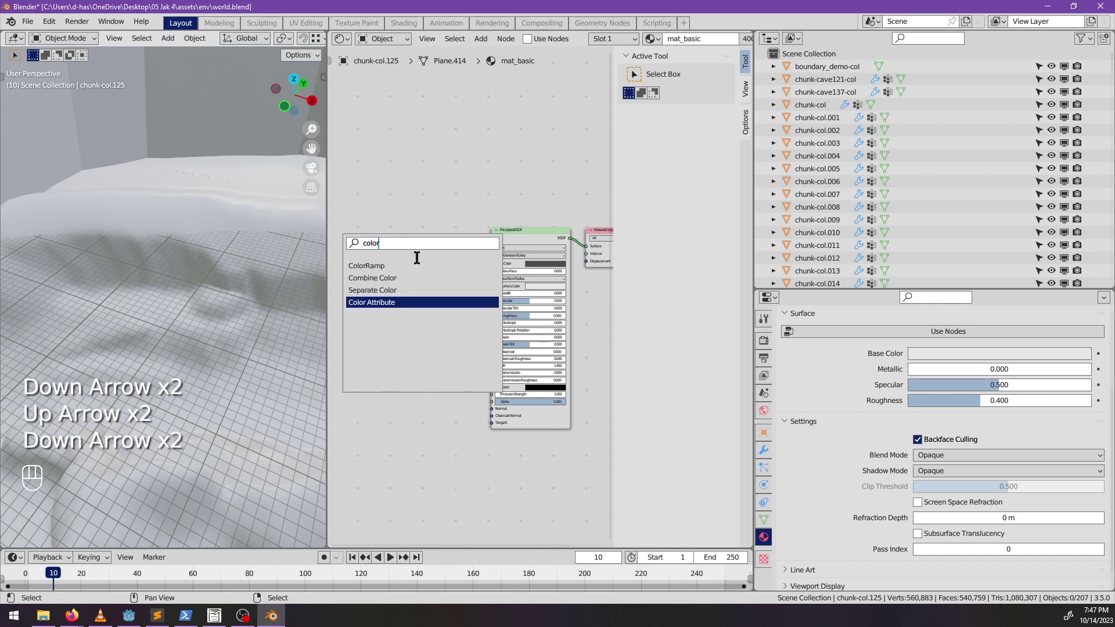
key(Return)
click(410, 263)
- Set the Color Attribute node to the Col layer and connect its Color output to the Principled BSDF's Base Color
click(380, 268)
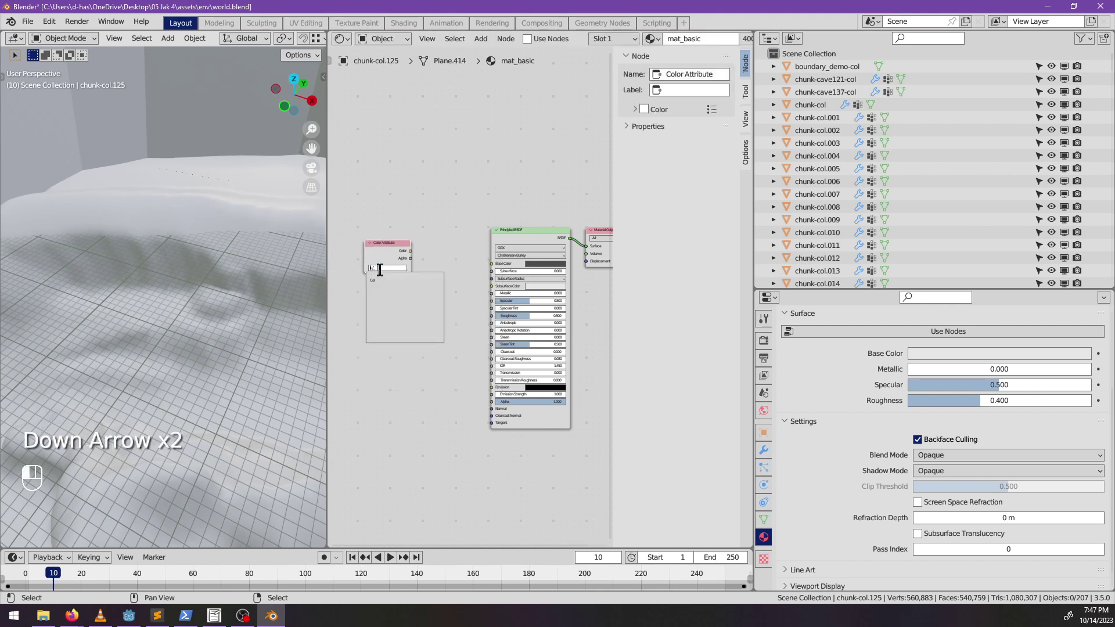
click(373, 280)
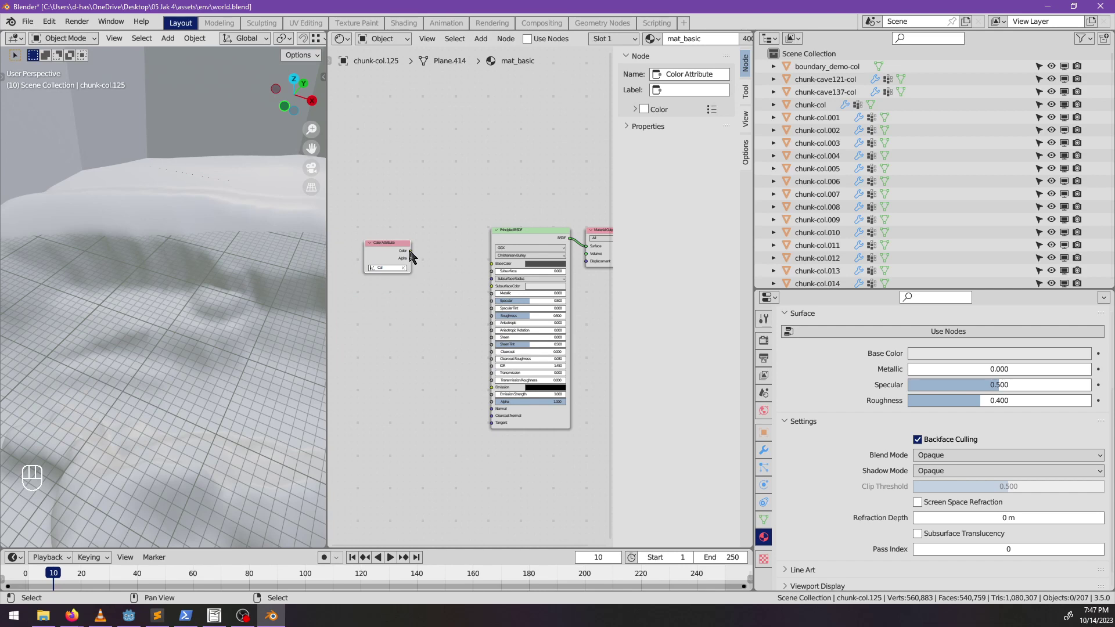
drag(410, 251, 491, 264)
scroll(409, 280, down, 1)
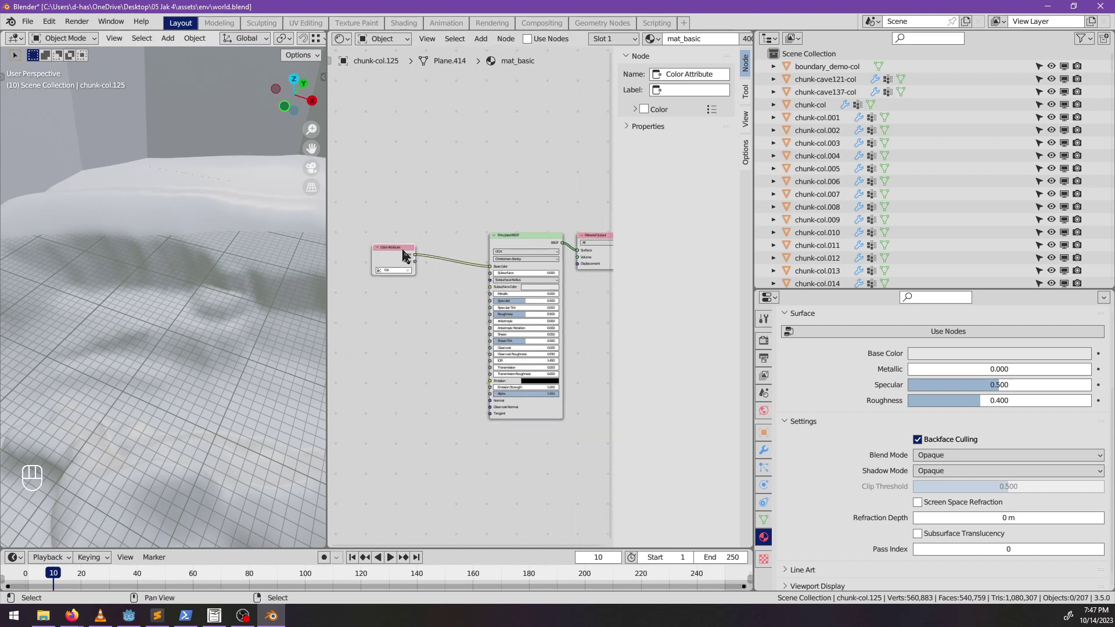
drag(404, 256, 423, 277)
- Examine the terrain's material preview from afar and up close, along with the mat_basic node connections
middle_drag(308, 348, 224, 336)
scroll(448, 345, up, 1)
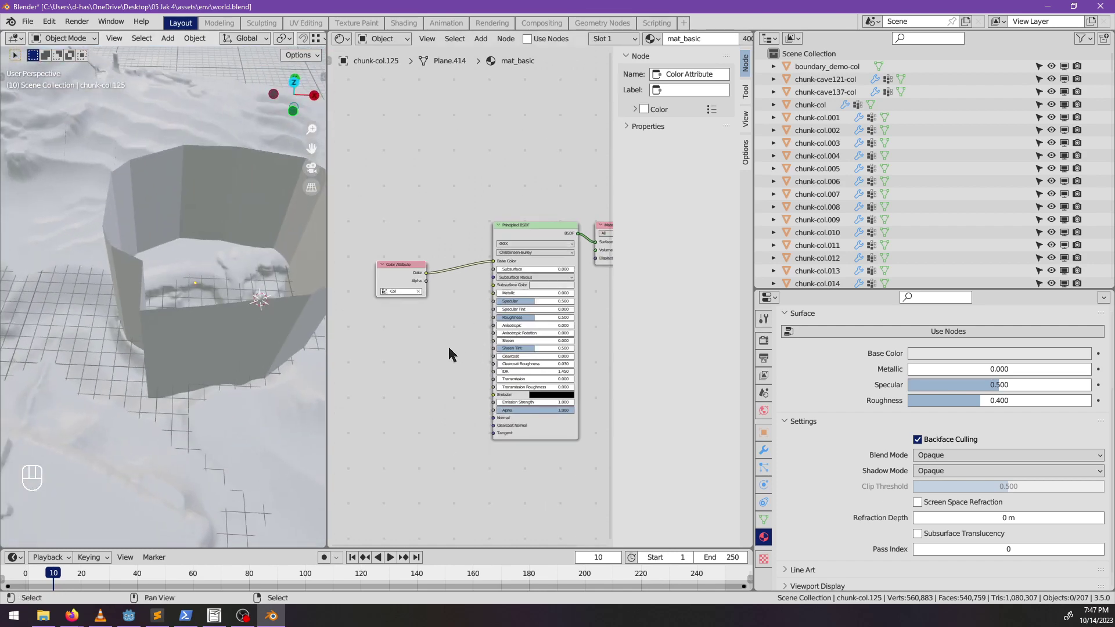
middle_drag(447, 345, 406, 311)
scroll(406, 312, up, 1)
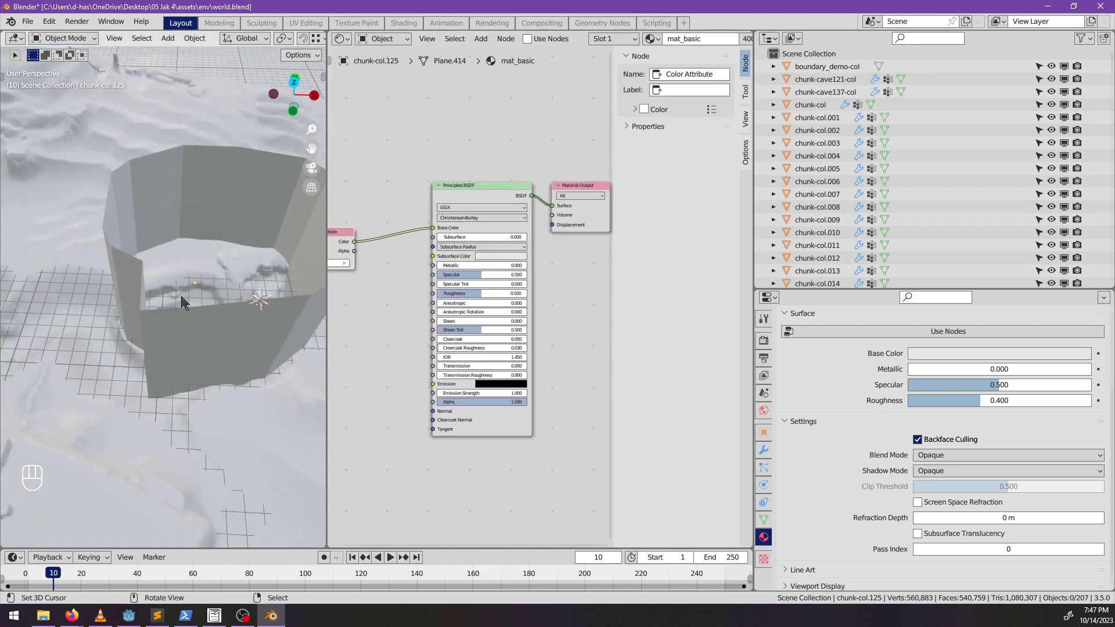
scroll(191, 295, up, 2)
shift+middle_drag(194, 295, 202, 322)
scroll(203, 351, up, 4)
middle_drag(371, 307, 438, 322)
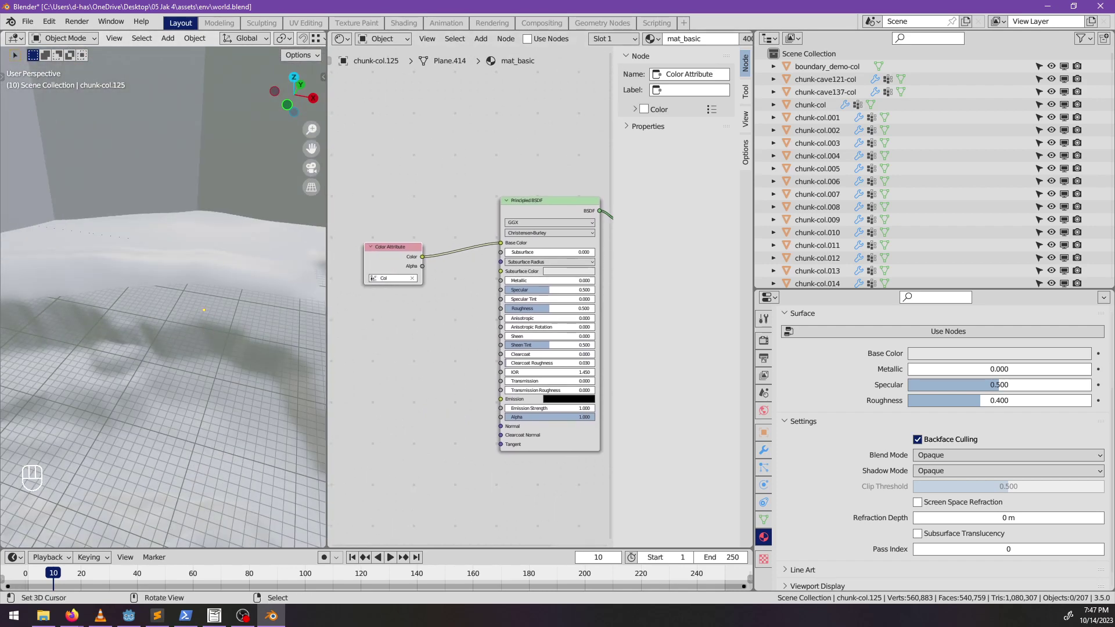
- Switch to the browser, skim the Stack Exchange question about vertex weight in shader nodes, and return to the search results
key(alt+Tab)
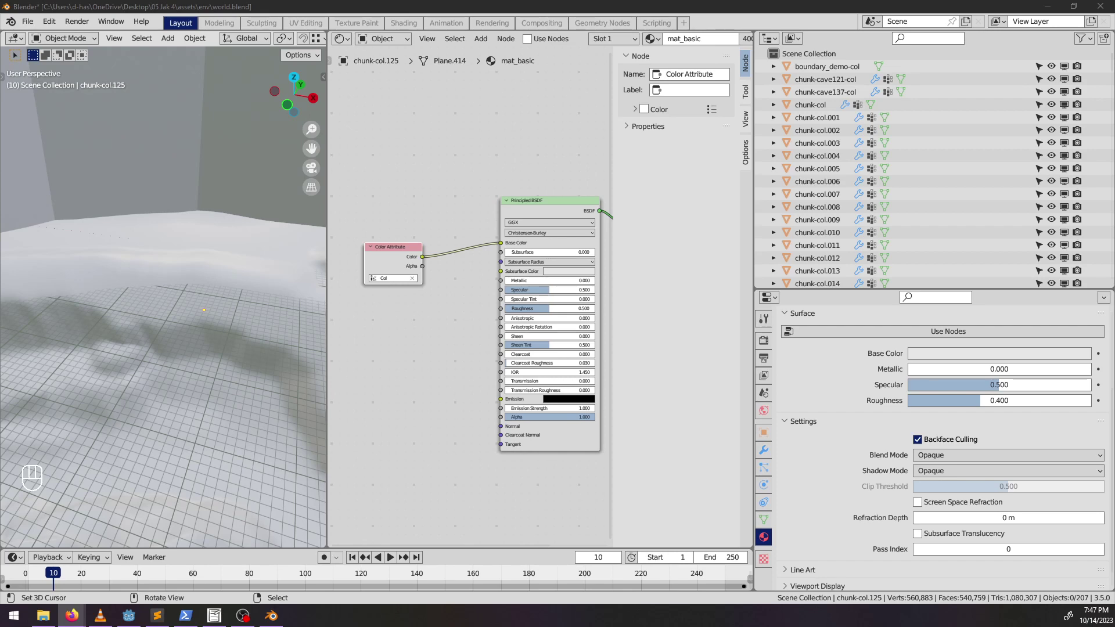
drag(0, 31, 579, 67)
scroll(356, 232, up, 8)
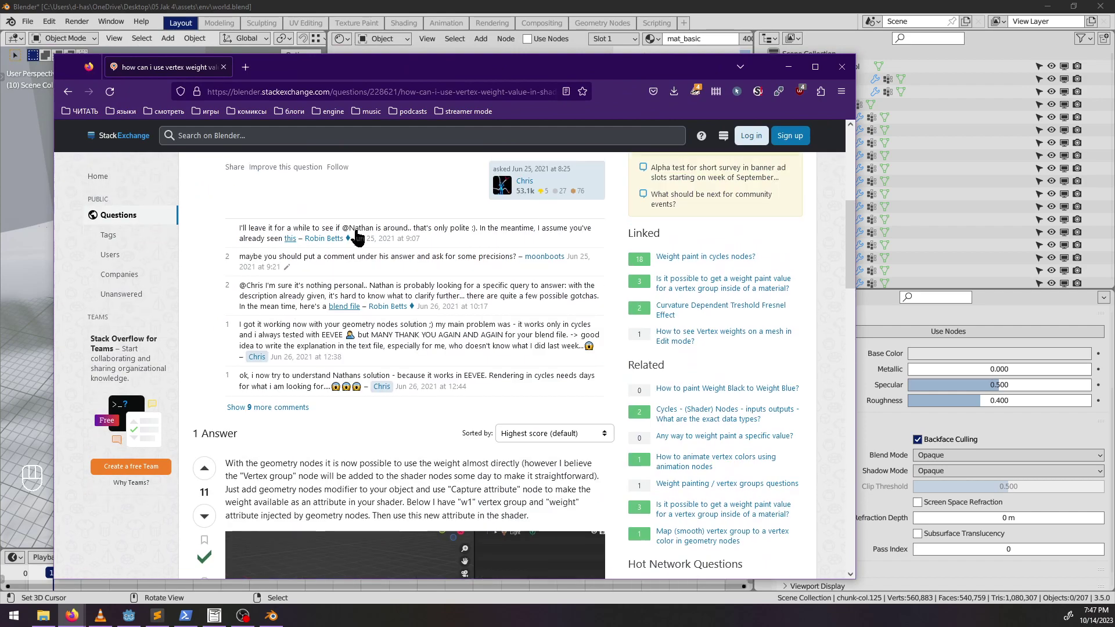
scroll(420, 368, down, 10)
click(68, 91)
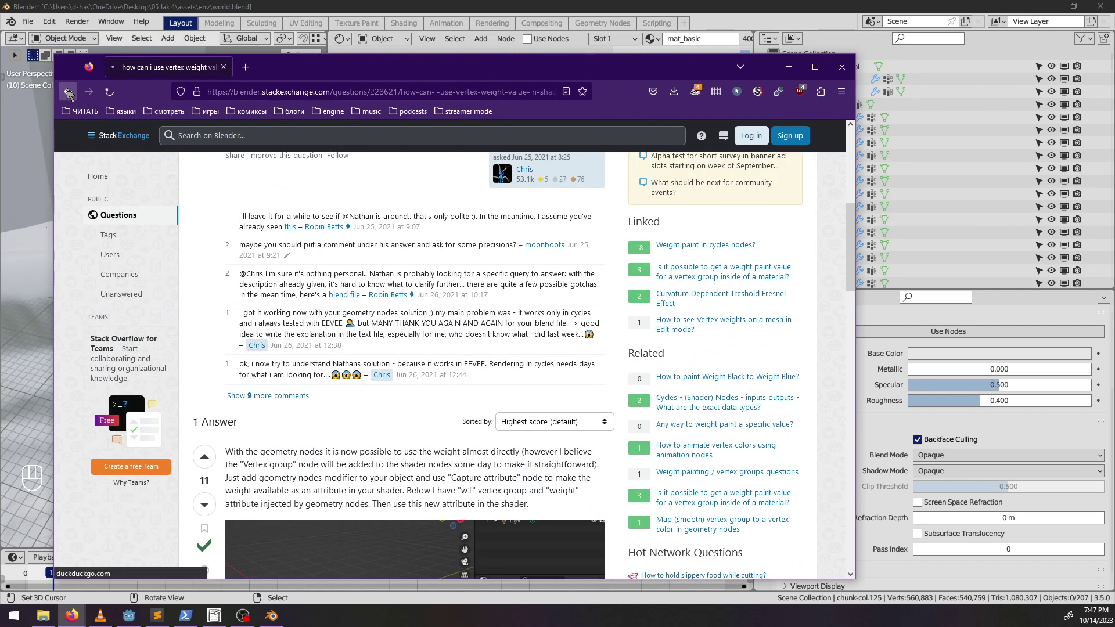
- Open the Blender manual's Color Attribute Node page from the search results, read its properties and outputs, and close the browser
scroll(109, 386, down, 5)
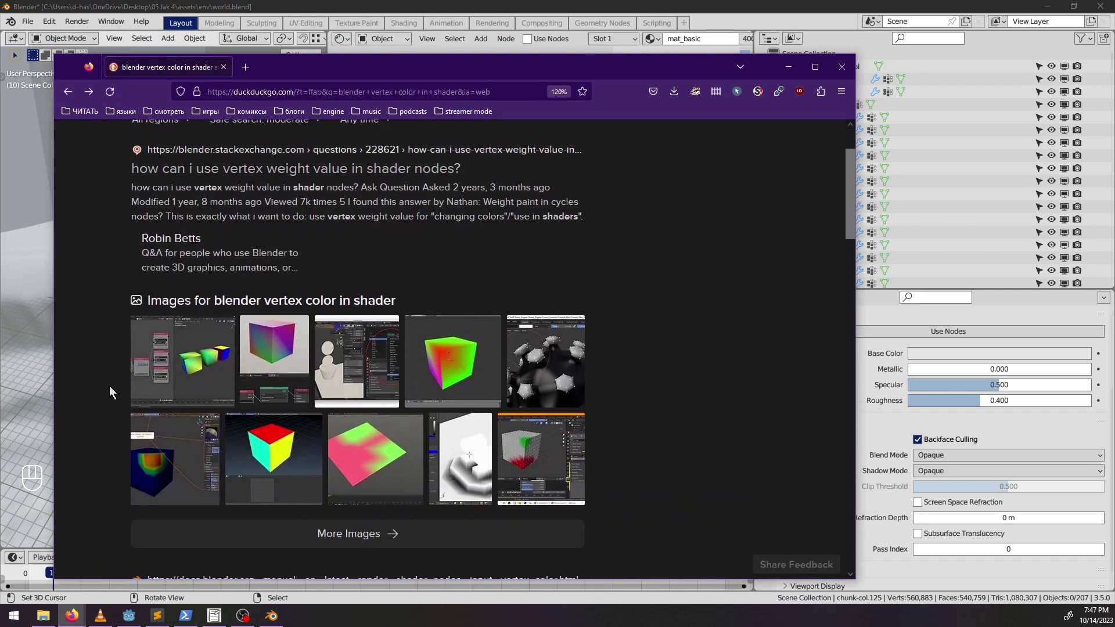
scroll(109, 389, down, 2)
click(192, 251)
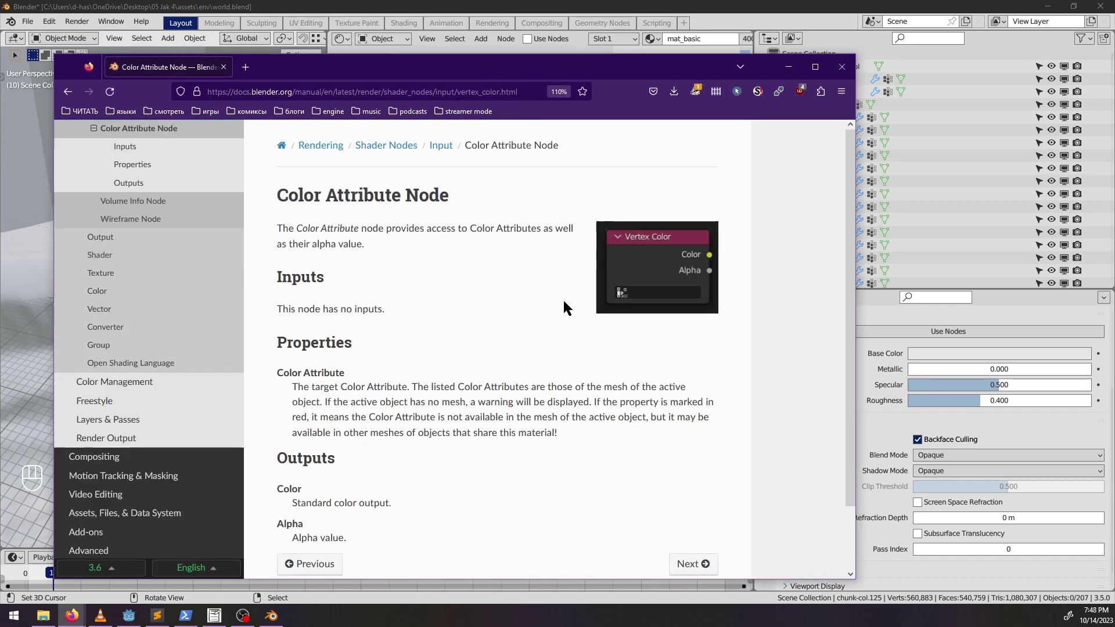
scroll(563, 298, down, 2)
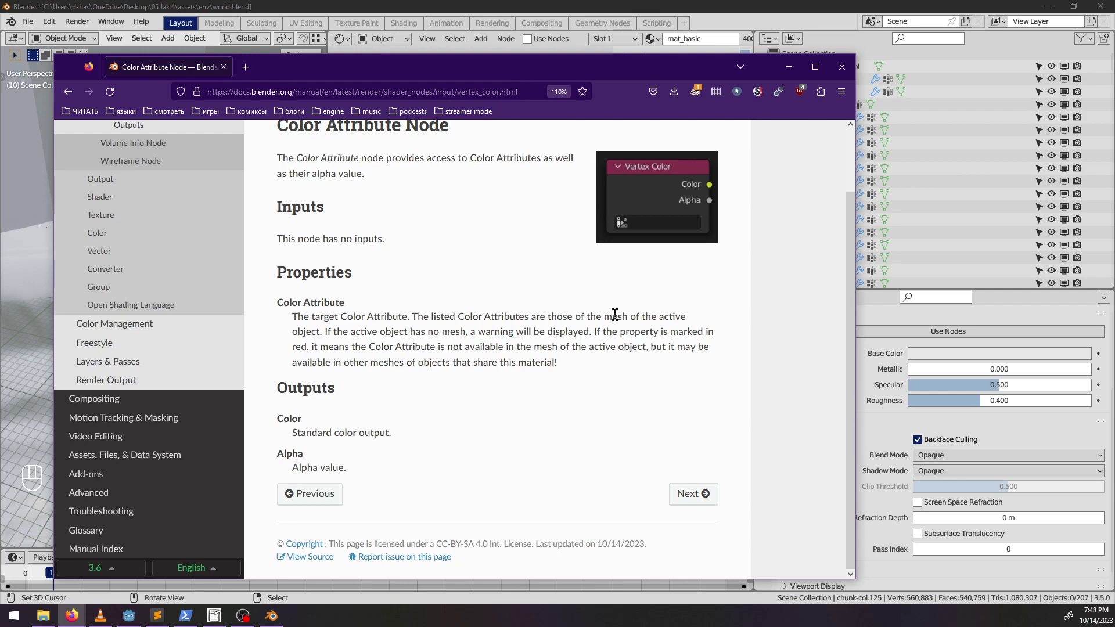
click(842, 66)
- Select chunk-col.125 in the viewport and show the Color Attributes list of its mesh data
mouse_move(240, 334)
middle_down()
mouse_move(205, 375)
mouse_move(210, 398)
middle_up()
key(z)
key(n)
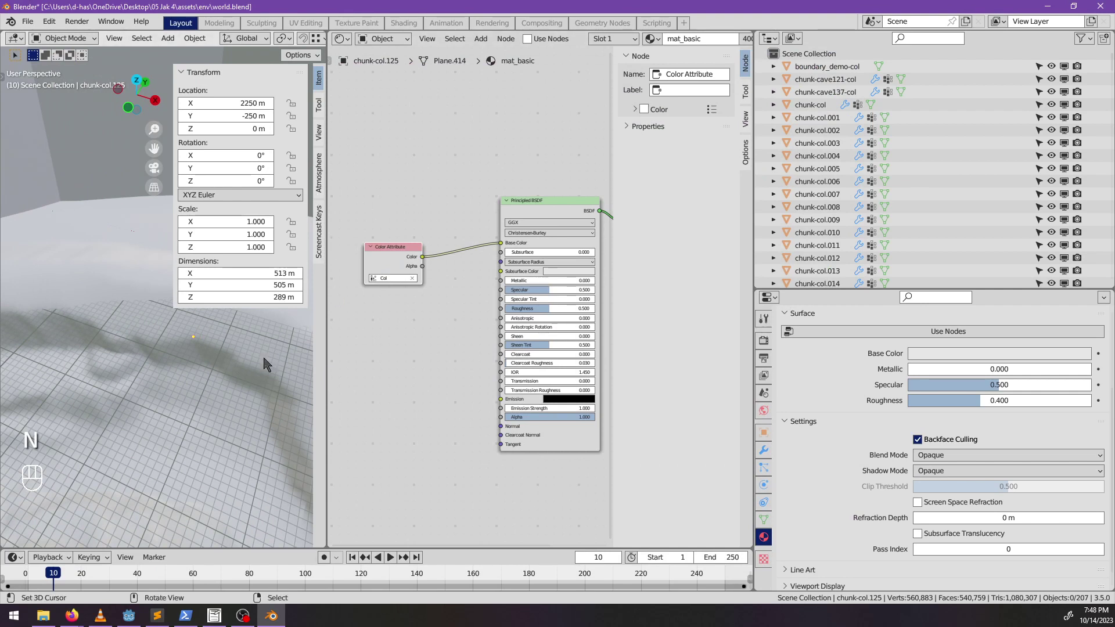
key(n)
click(243, 425)
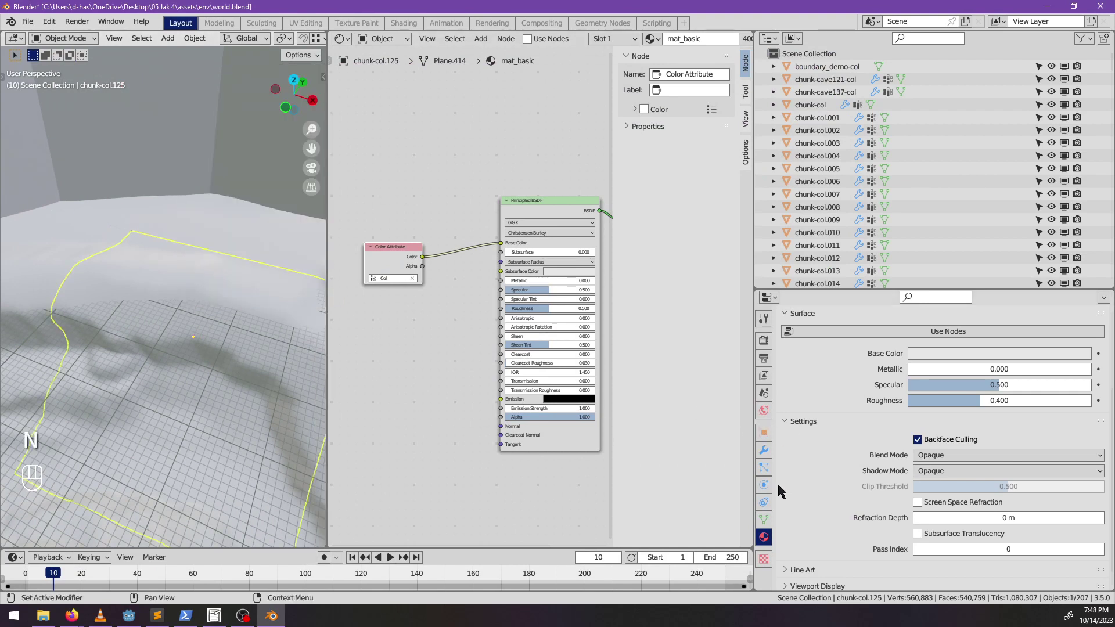
click(763, 519)
click(871, 456)
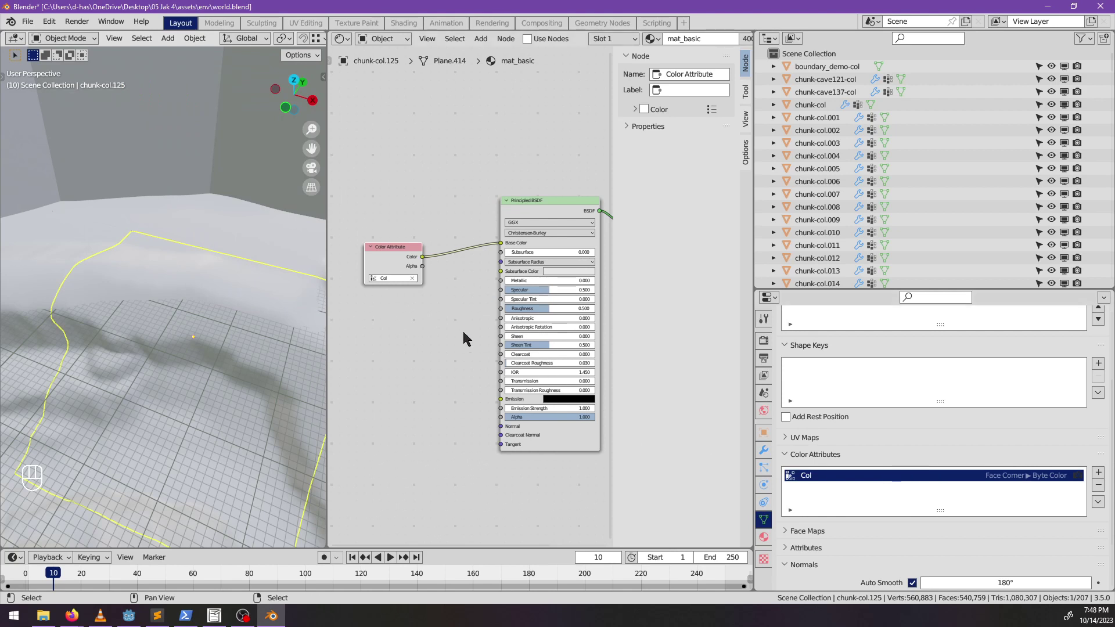
- Reapply Material Preview shading and examine the terrain surface along with the mat_basic node connections
scroll(463, 335, up, 2)
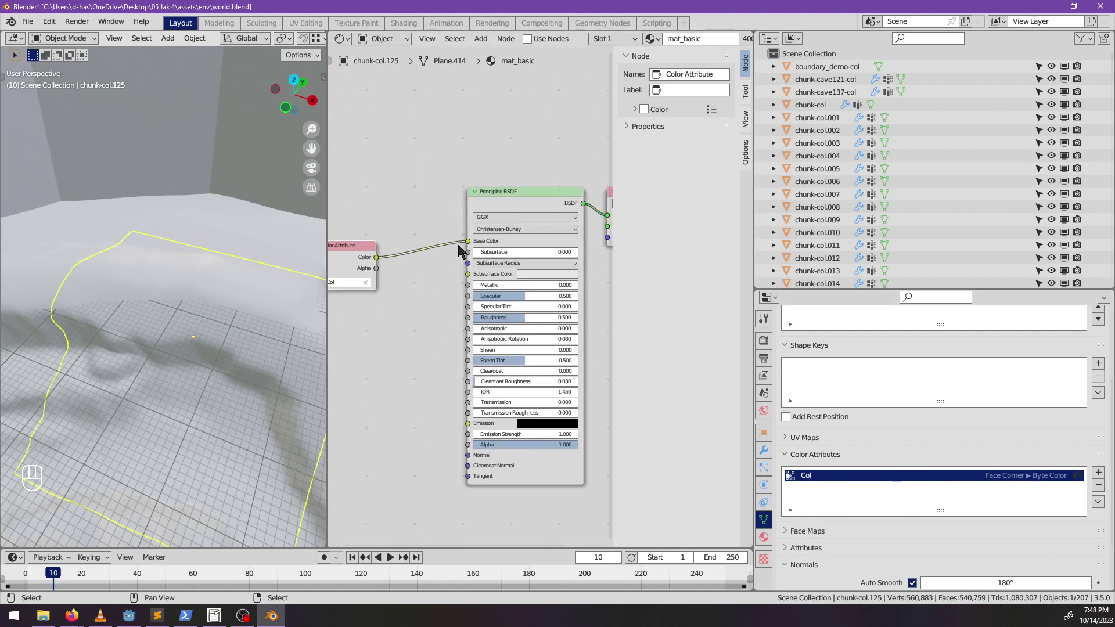
middle_drag(459, 251, 492, 238)
key(z)
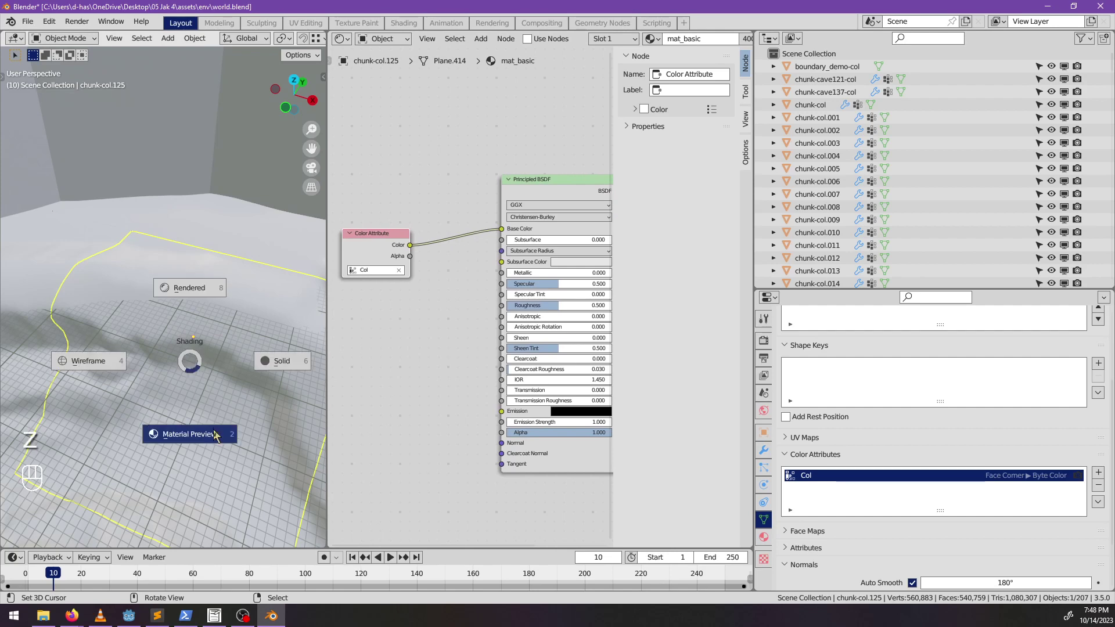
click(190, 407)
key(z)
click(185, 478)
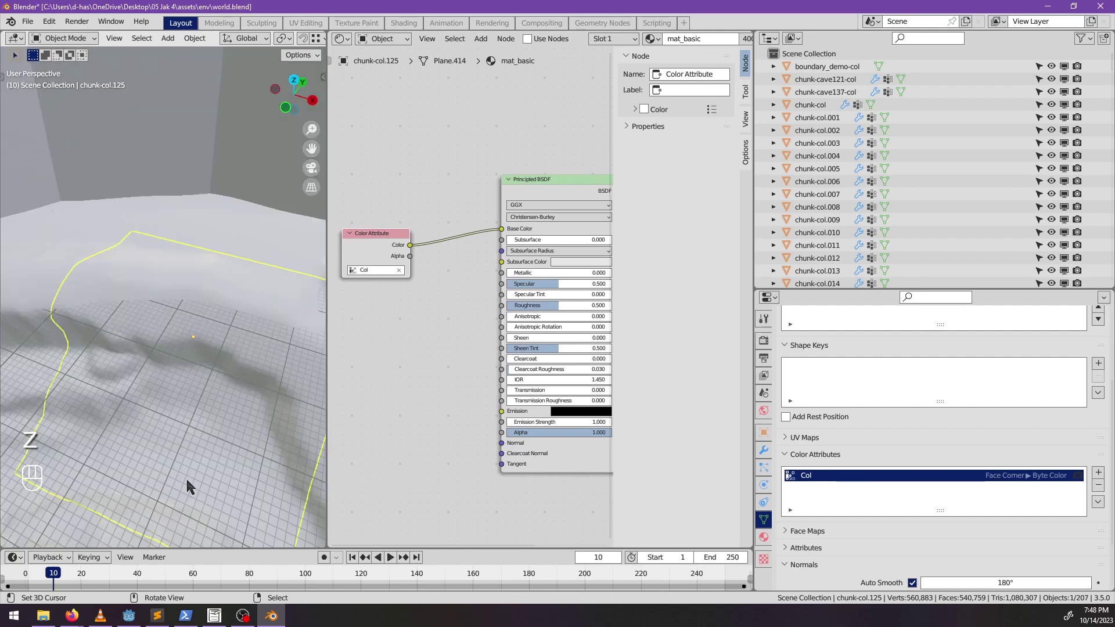
middle_drag(219, 452, 232, 366)
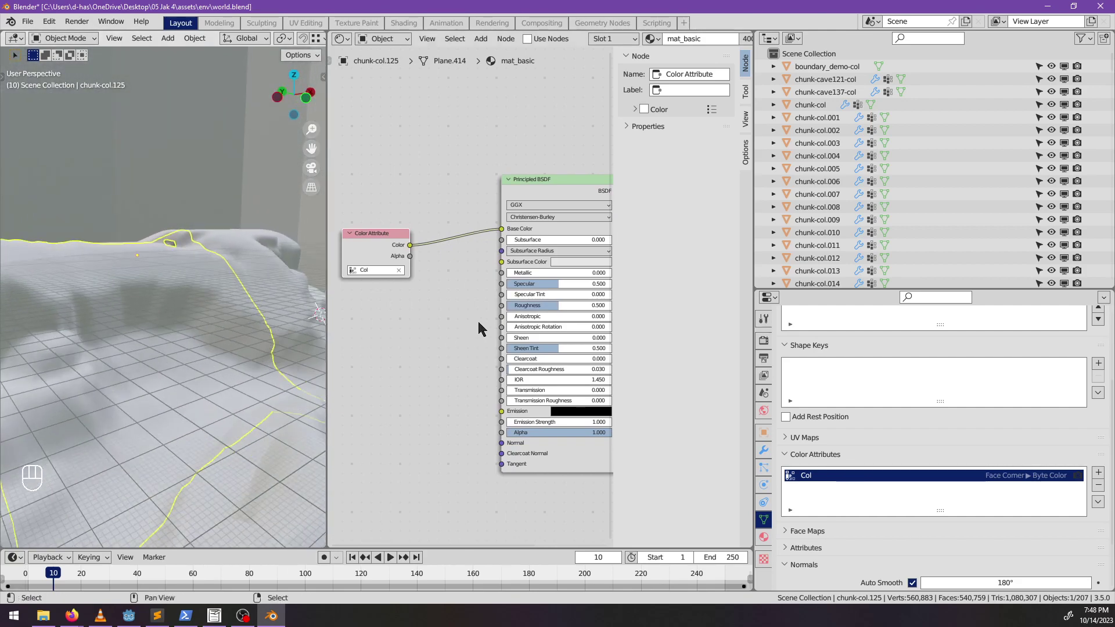
scroll(478, 319, down, 1)
middle_drag(475, 322, 438, 317)
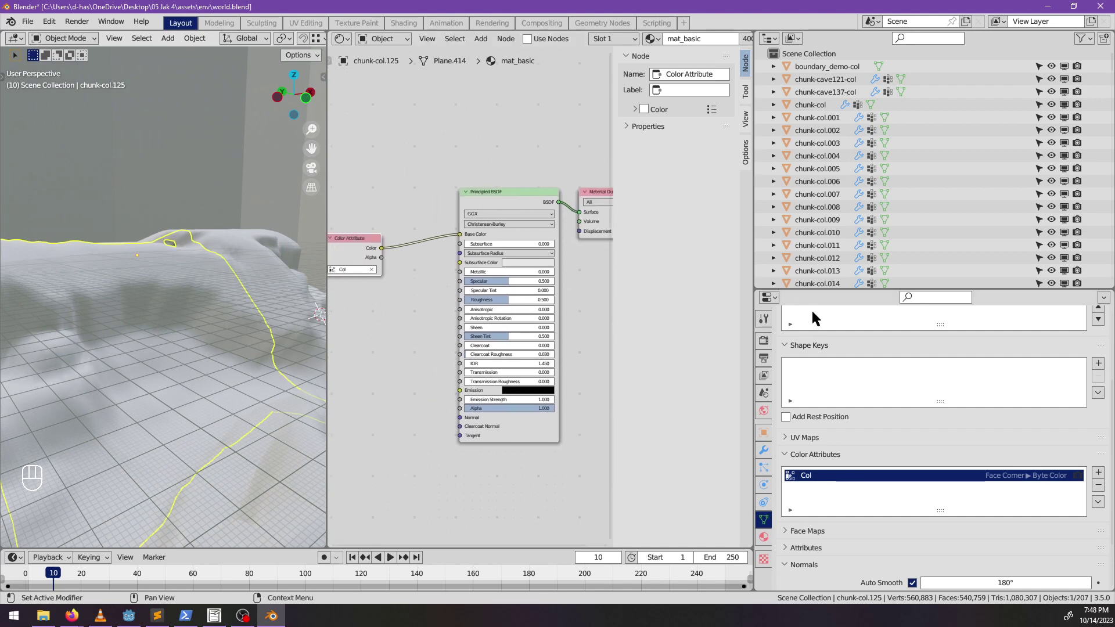
- Save world.blend and enable Use Nodes in the surface settings of chunk-col.125's mat_basic material
click(764, 537)
scroll(856, 399, up, 5)
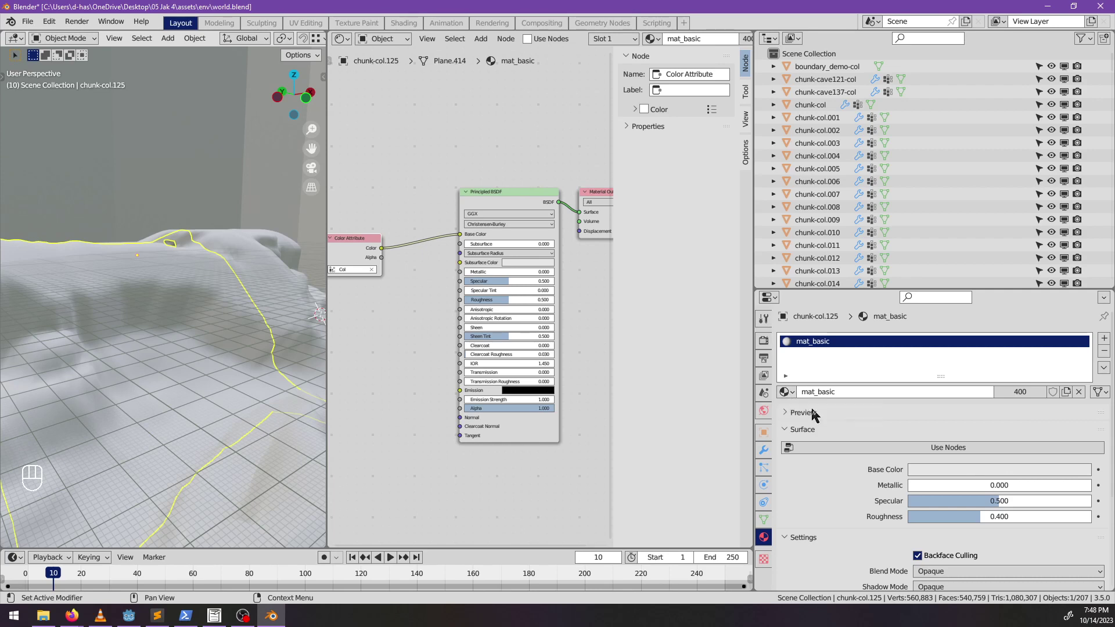
click(910, 450)
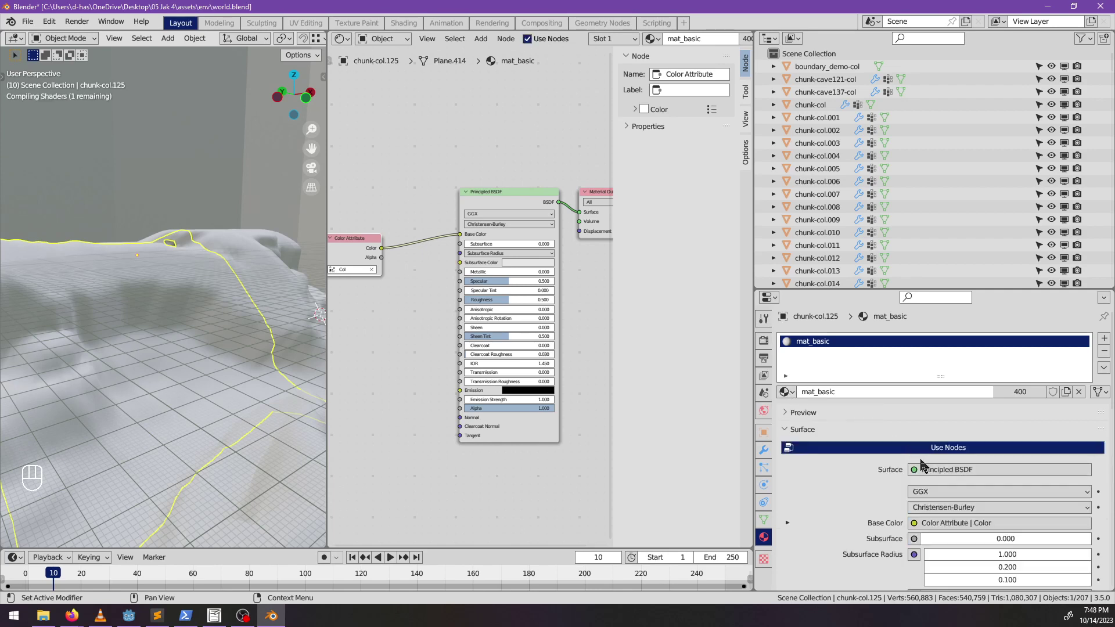
click(904, 452)
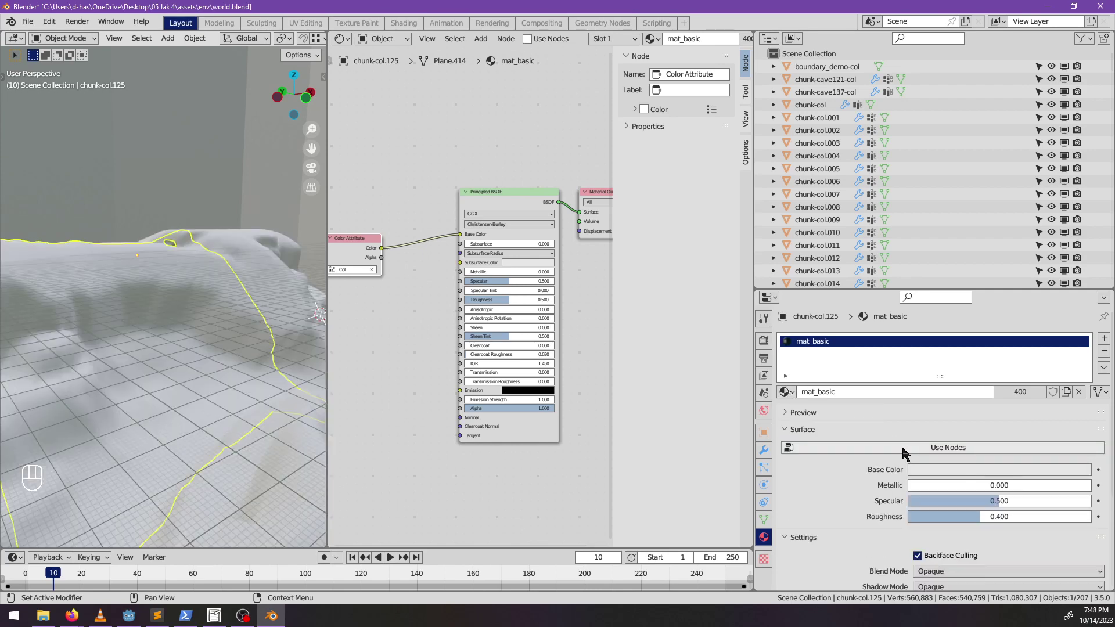
click(918, 466)
middle_drag(433, 399, 485, 409)
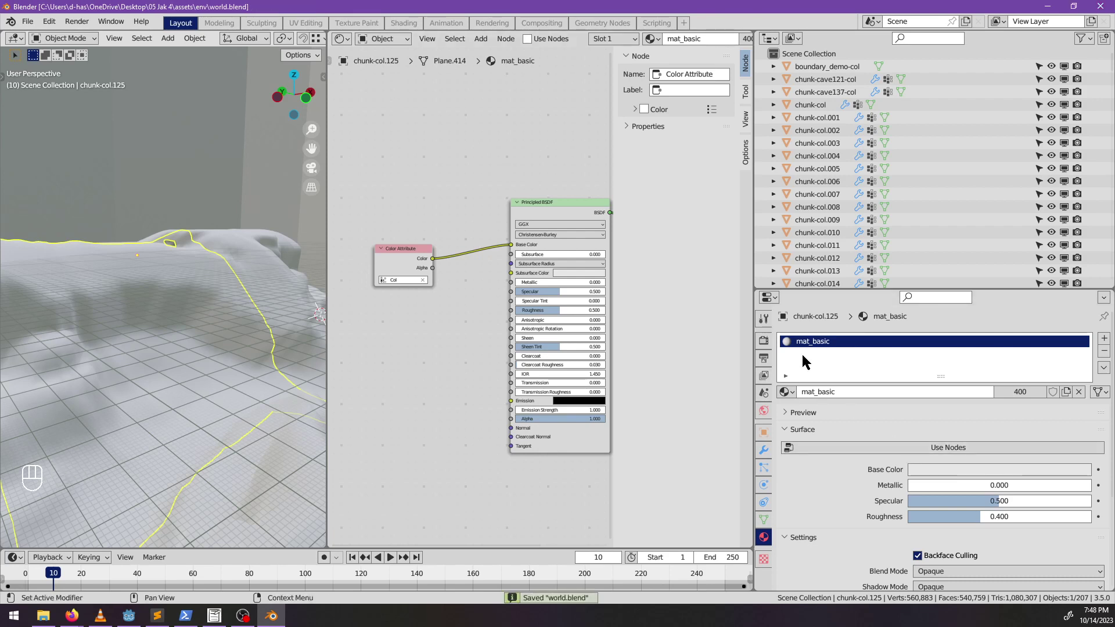
click(795, 452)
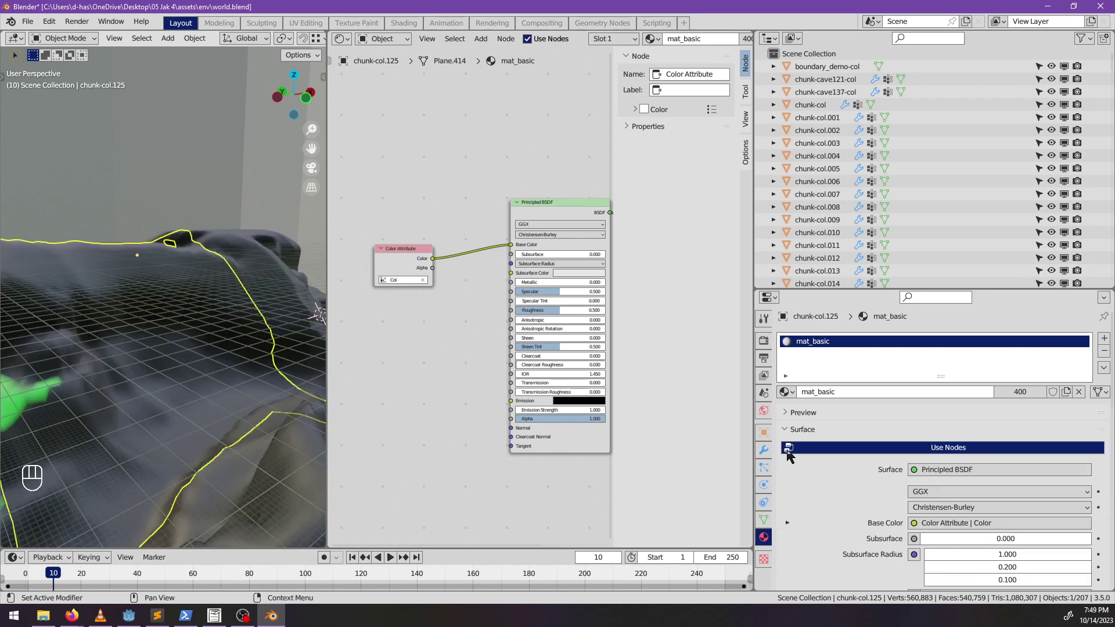
- Add a ColorRamp converter node to the mat_basic node tree and place it above the Color Attribute node
middle_drag(158, 336, 305, 398)
scroll(825, 473, down, 5)
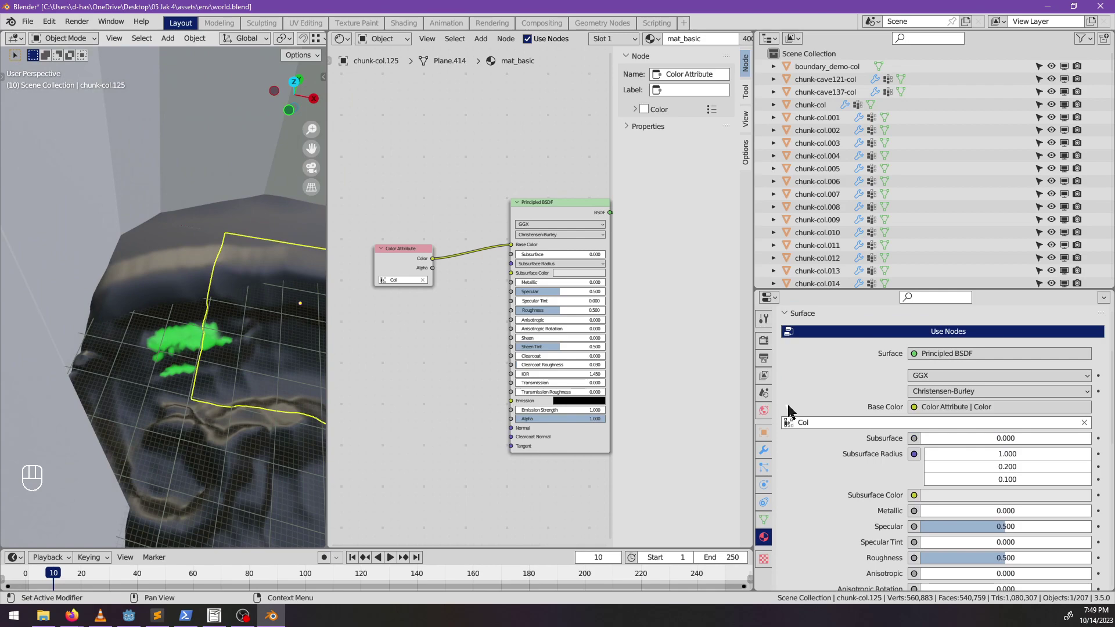
middle_drag(292, 393, 350, 345)
scroll(424, 341, up, 1)
middle_drag(423, 342, 496, 399)
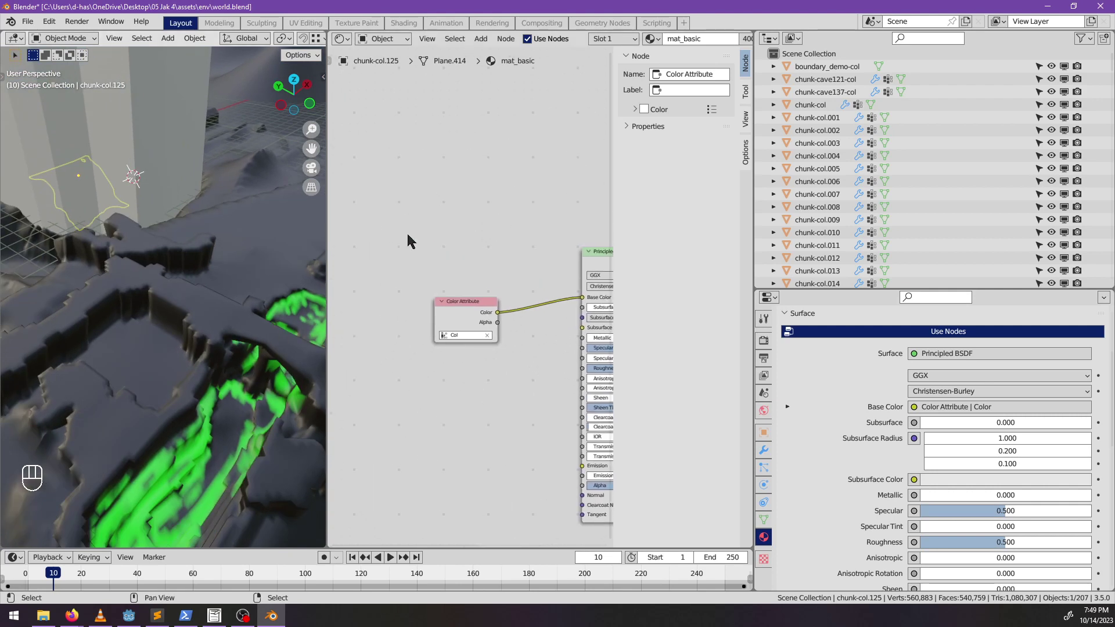
key(shift+a)
mouse_move(395, 231)
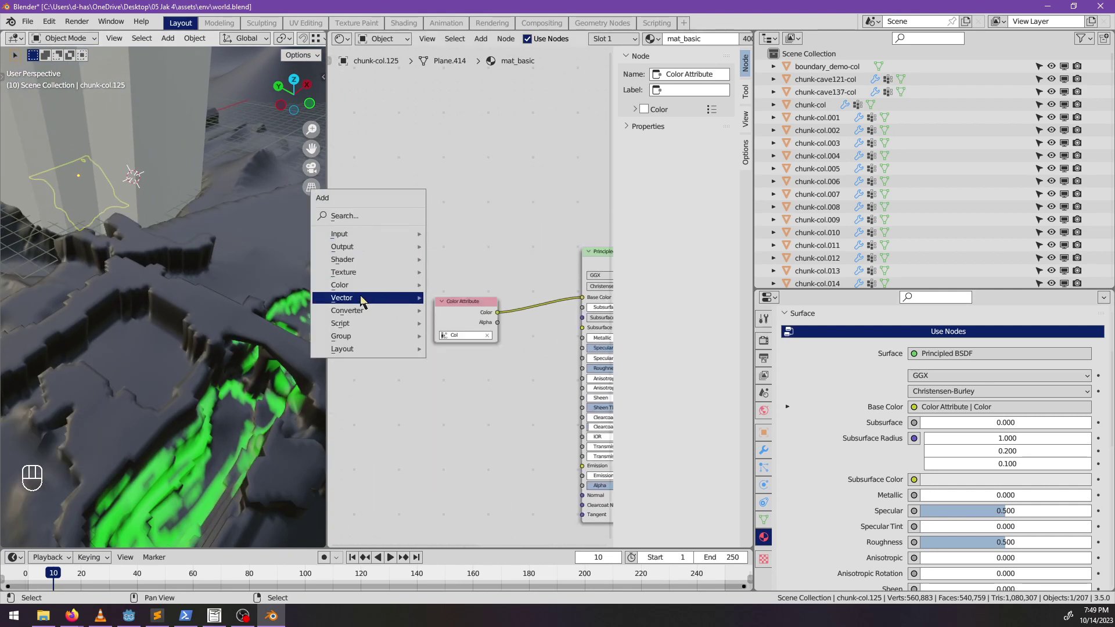
mouse_move(362, 288)
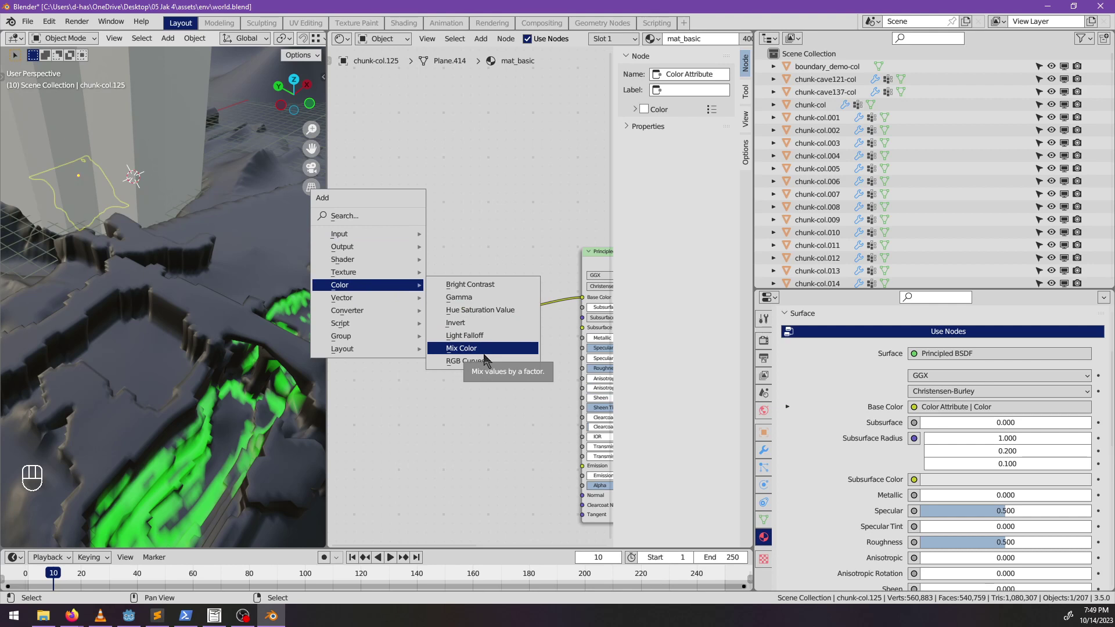
mouse_move(362, 310)
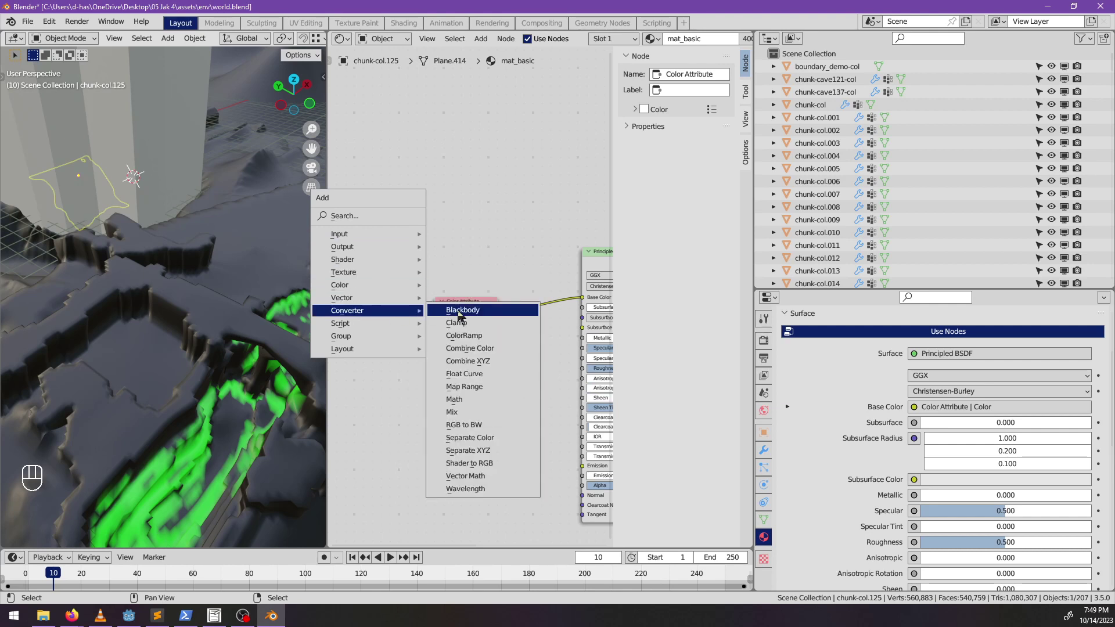
click(464, 336)
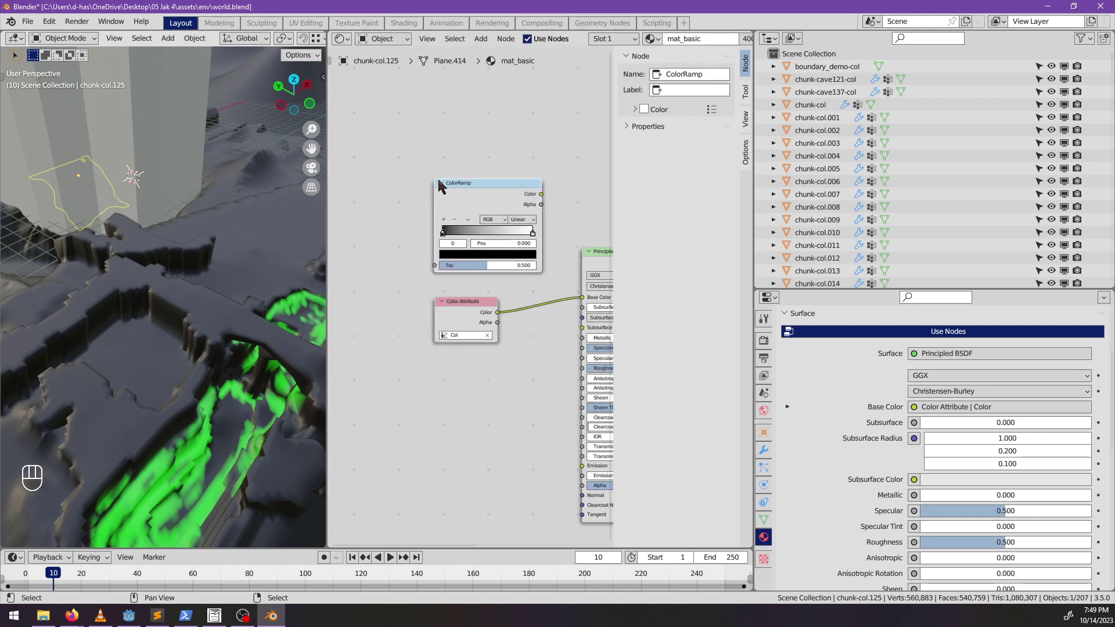
click(442, 185)
- Insert a Separate Color node on the link between the Color Attribute node and the Principled BSDF's Base Color
key(shift+a)
mouse_move(380, 260)
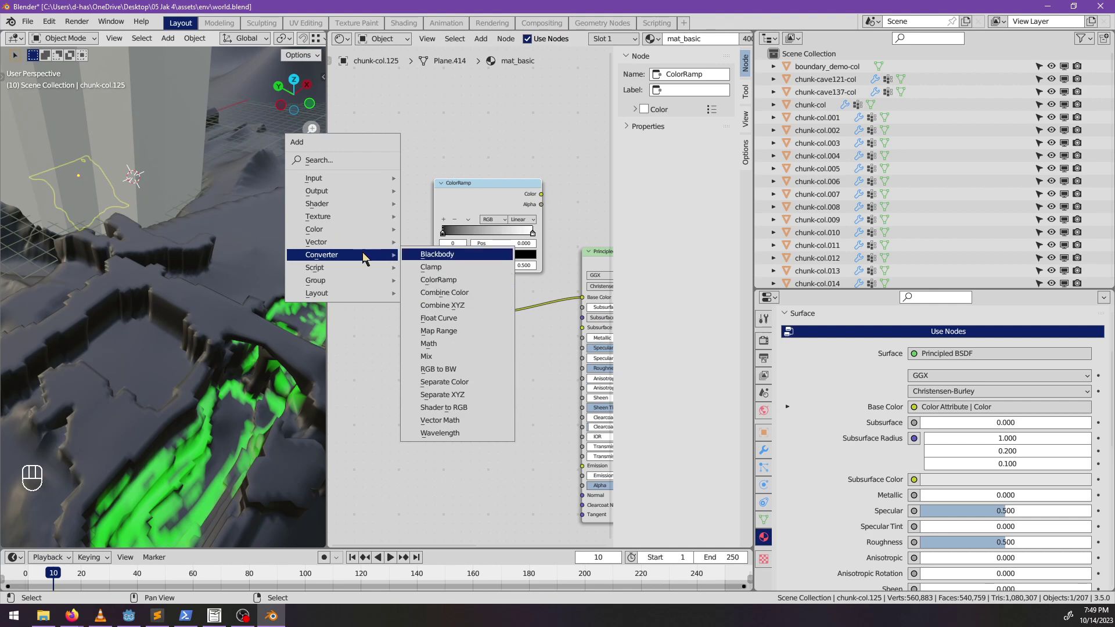
click(469, 384)
click(494, 441)
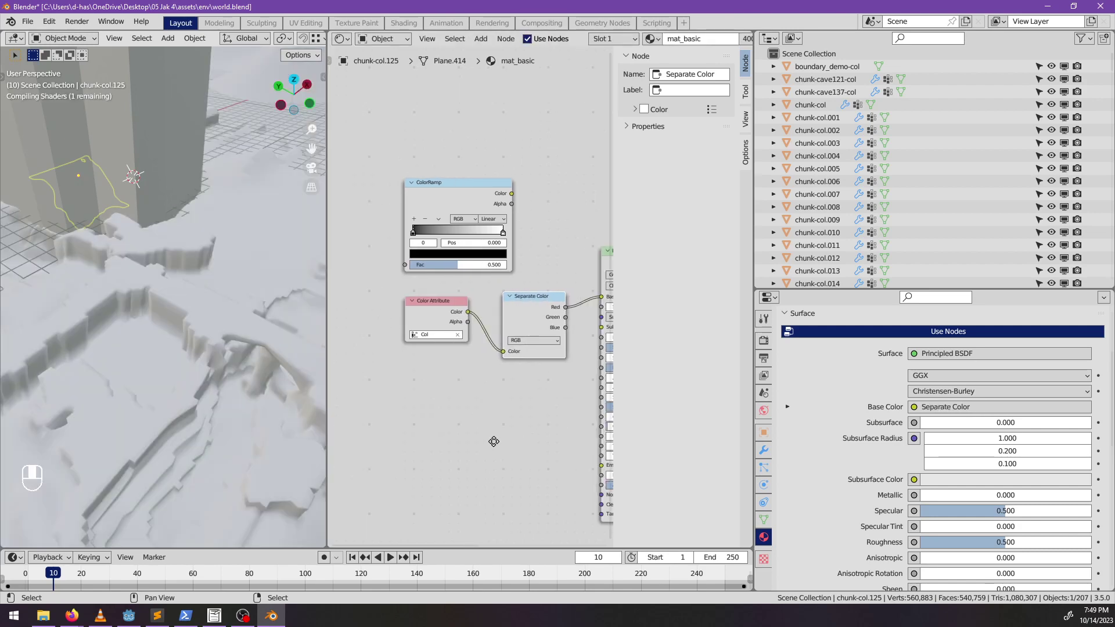
middle_drag(493, 441, 402, 443)
- Connect Separate Color's Green output to the ColorRamp's Fac and the ramp's Color to Base Color, arranging the three nodes in a row
drag(394, 181, 510, 169)
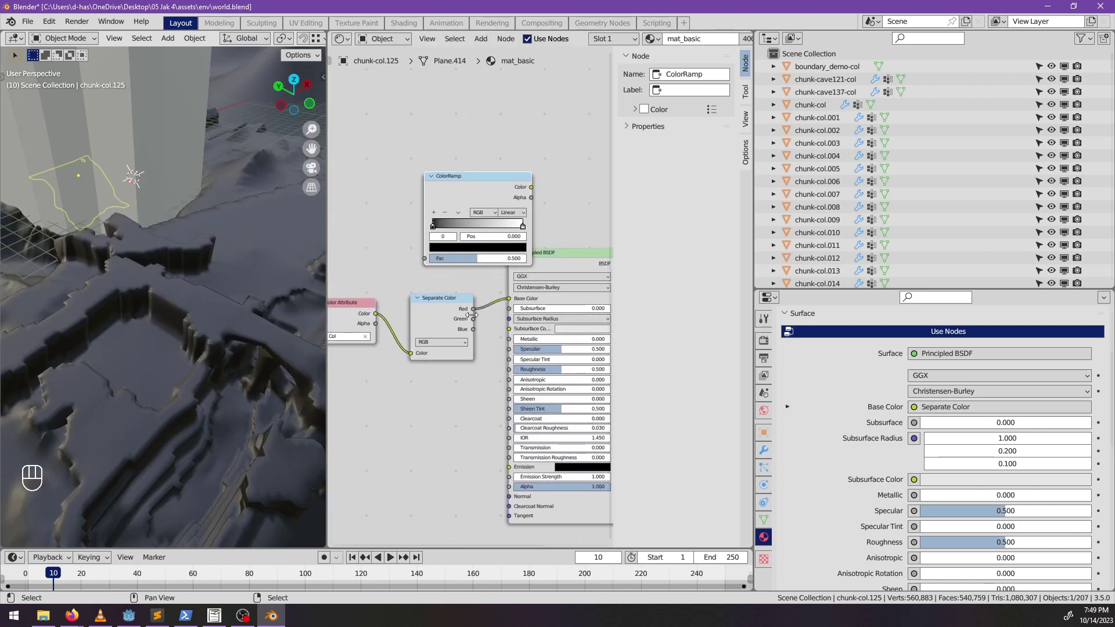
drag(472, 318, 429, 264)
drag(531, 187, 510, 299)
middle_drag(503, 349, 564, 370)
drag(490, 320, 430, 231)
drag(397, 330, 358, 244)
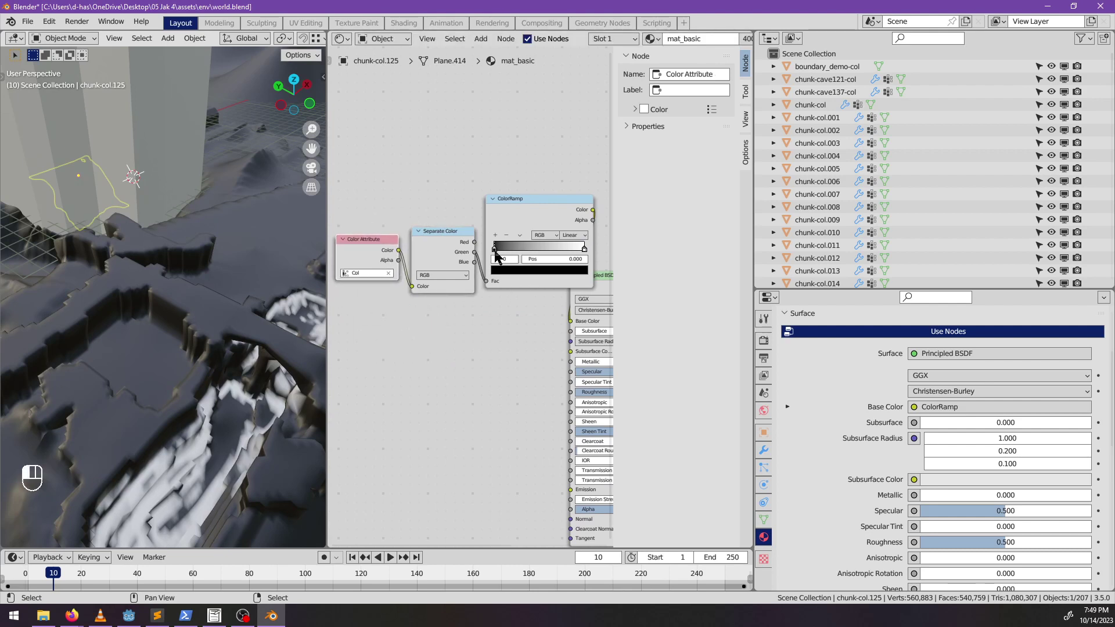
- Recolor the ColorRamp's black stop to a muted brownish red and its white stop to green
click(506, 272)
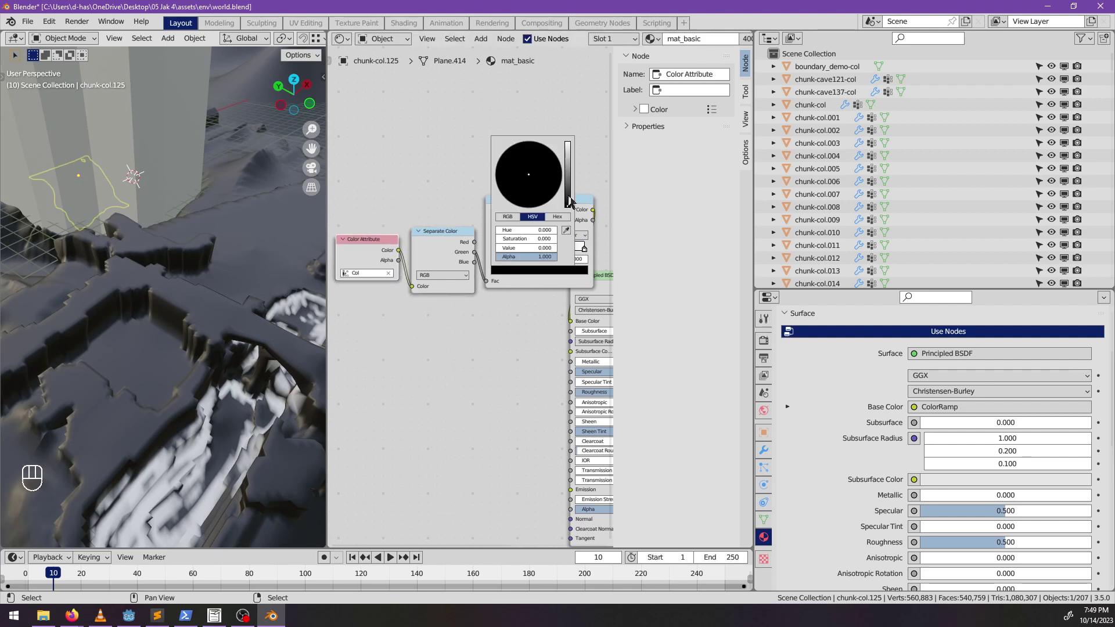
mouse_move(568, 200)
mouse_down()
mouse_move(568, 174)
mouse_move(524, 203)
mouse_move(526, 193)
mouse_up()
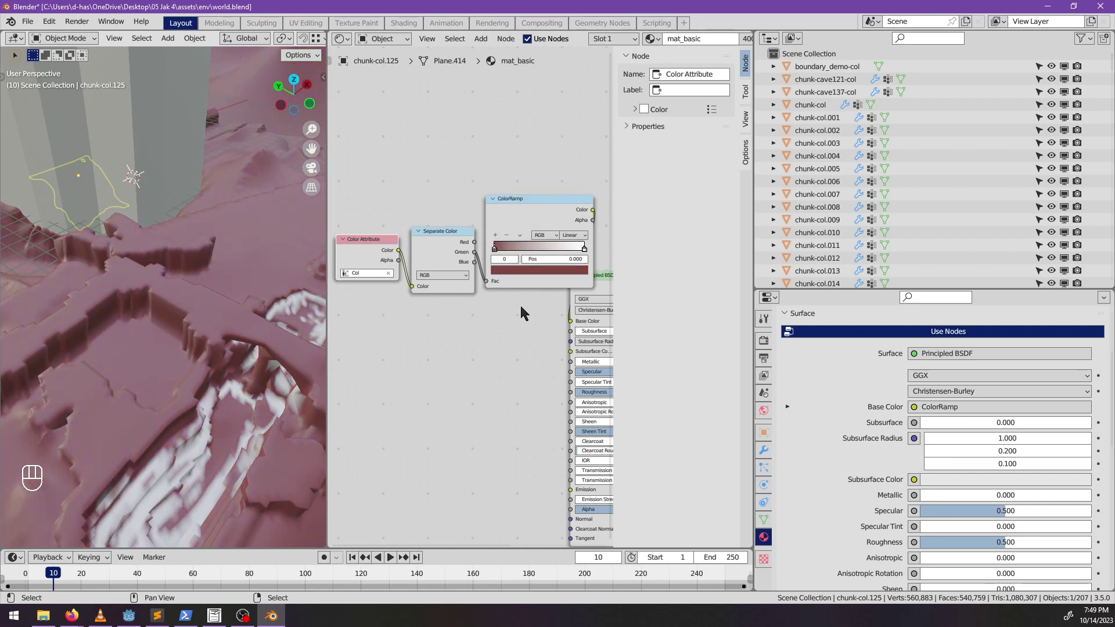
click(584, 248)
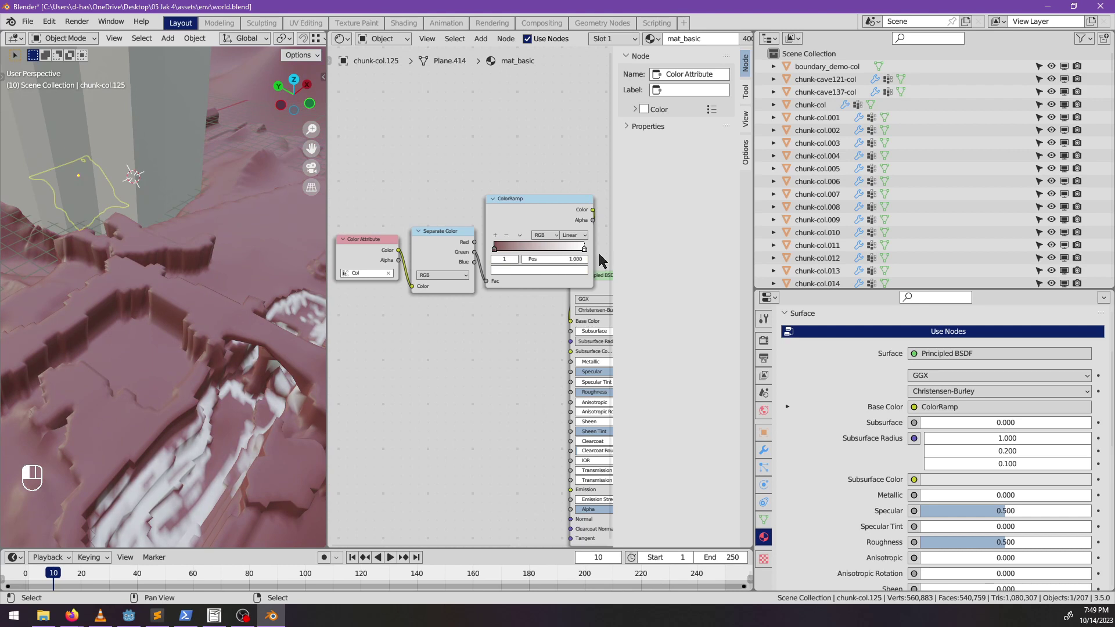
click(555, 271)
drag(525, 176, 568, 164)
- Select chunk-col.113 beside its seam with chunk-col.125 on the green-painted ledge
middle_drag(226, 308, 192, 354)
shift+middle_drag(215, 279, 169, 318)
scroll(232, 403, up, 3)
shift+middle_drag(169, 318, 211, 380)
scroll(213, 363, up, 3)
key(alt+a)
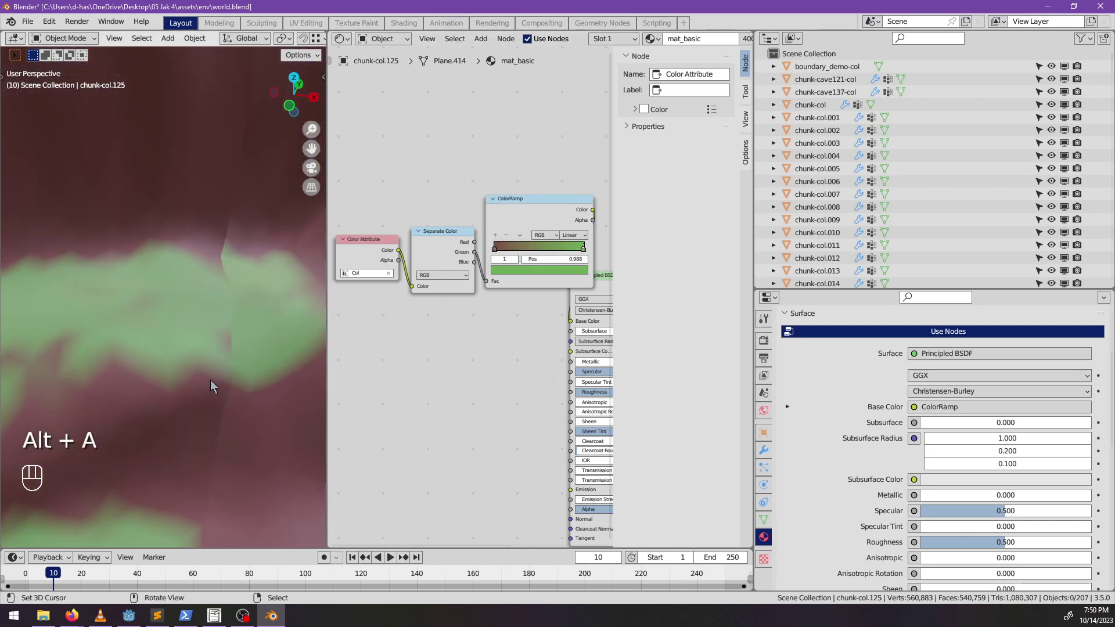
right_click(219, 341)
shift+right_click(252, 330)
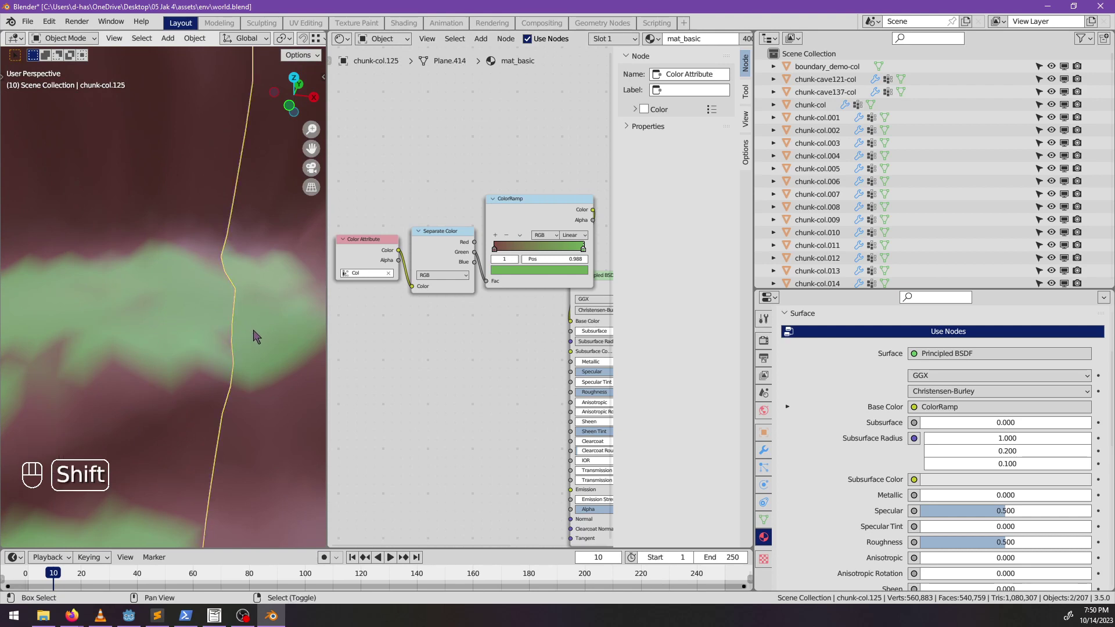
middle_drag(252, 331, 196, 343)
right_click(196, 342)
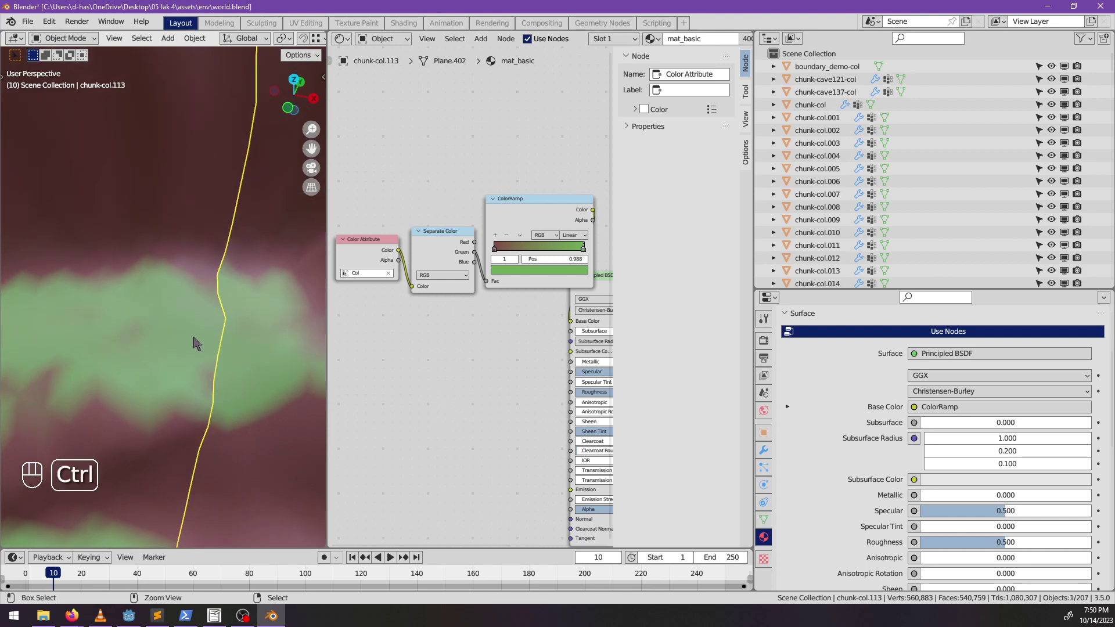
- Expand the 3D viewport over the node editor area and switch chunk-col.113 to Vertex Paint mode
key(ctrl+Tab)
drag(324, 34, 463, 239)
mouse_move(459, 340)
middle_down()
mouse_move(486, 343)
mouse_move(464, 335)
middle_up()
shift+middle_drag(464, 336, 454, 329)
scroll(444, 340, up, 2)
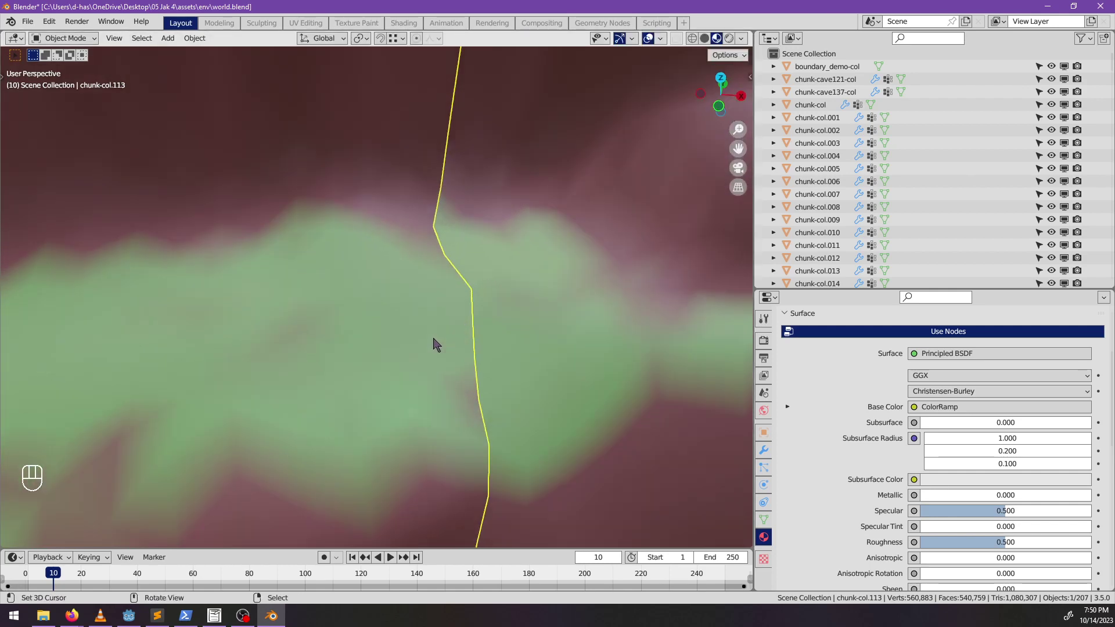
key(ctrl+Tab)
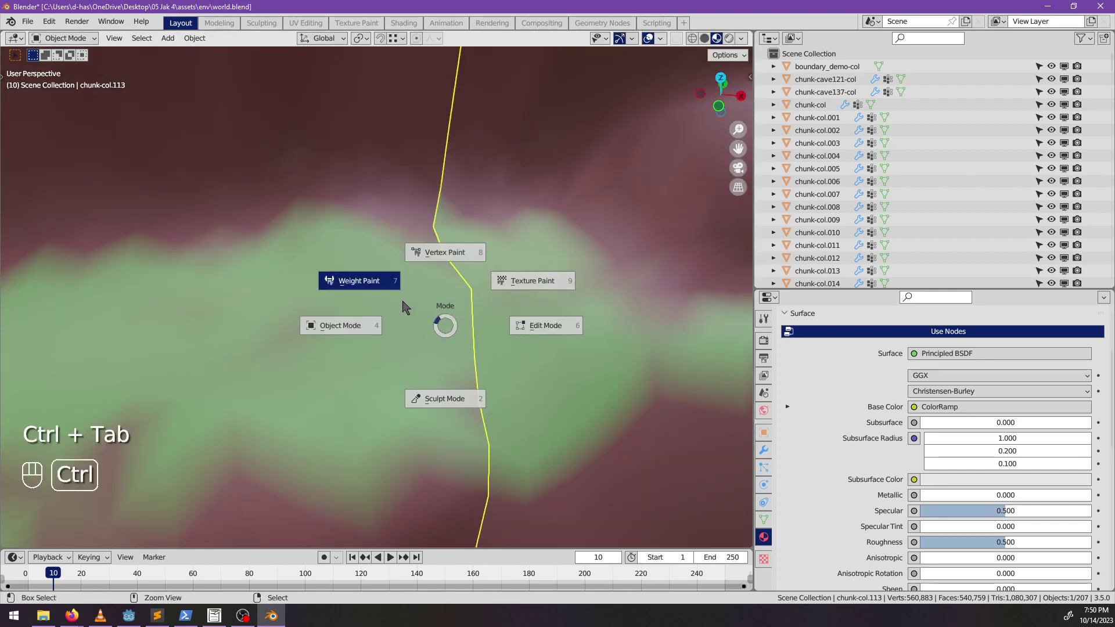
click(454, 258)
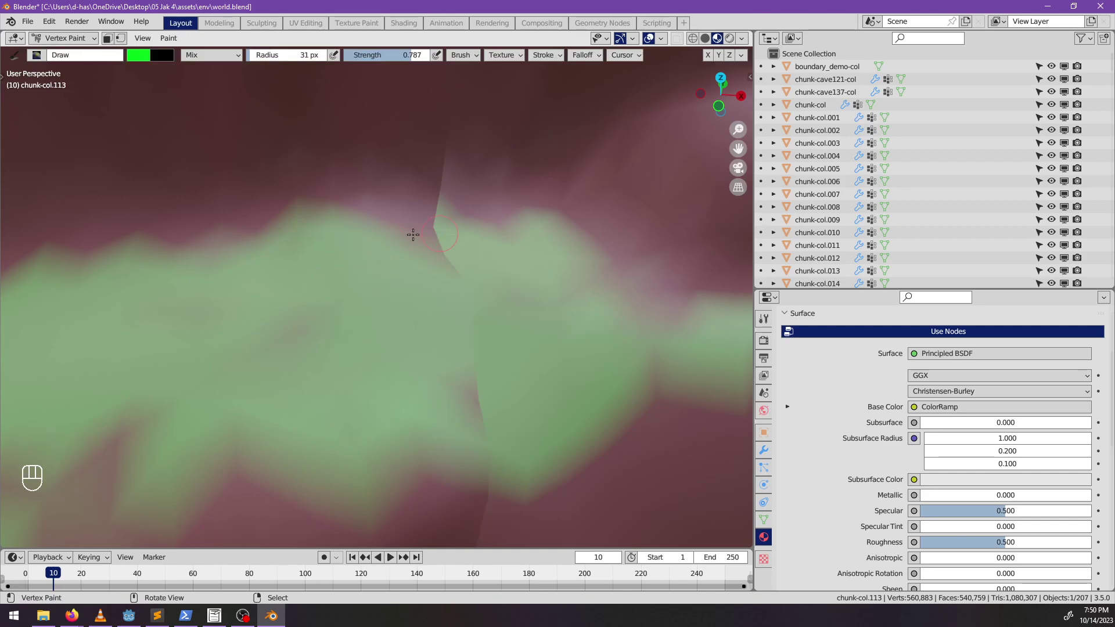
- Paint green along chunk-col.113's border edge to cover the gaps in the ledge's seam with chunk-col.125
scroll(413, 235, down, 8)
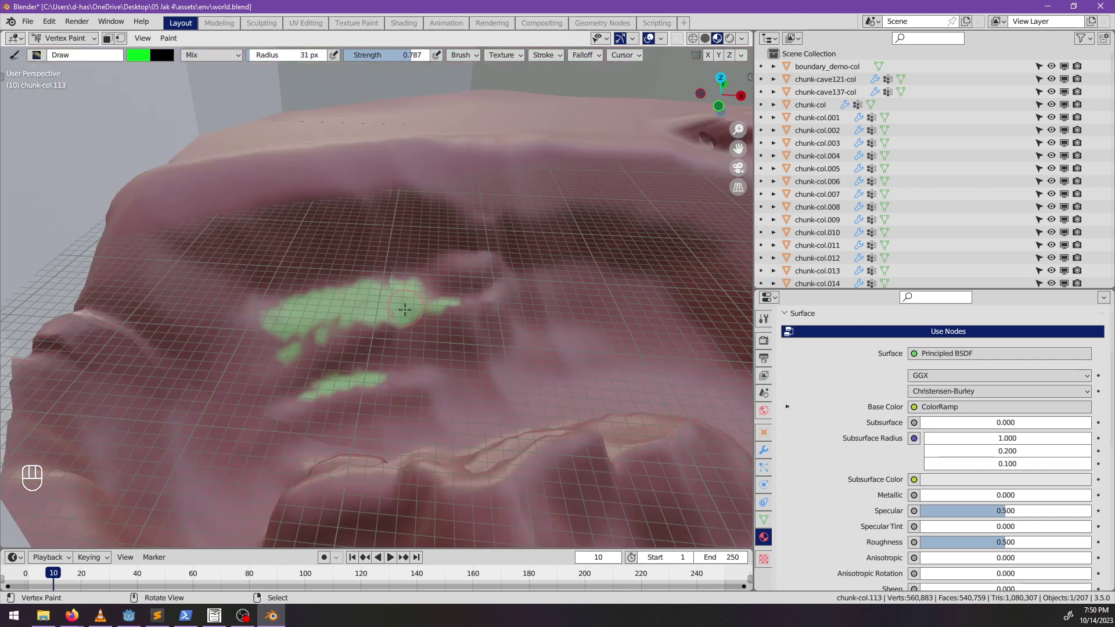
key(Tab)
scroll(393, 330, up, 5)
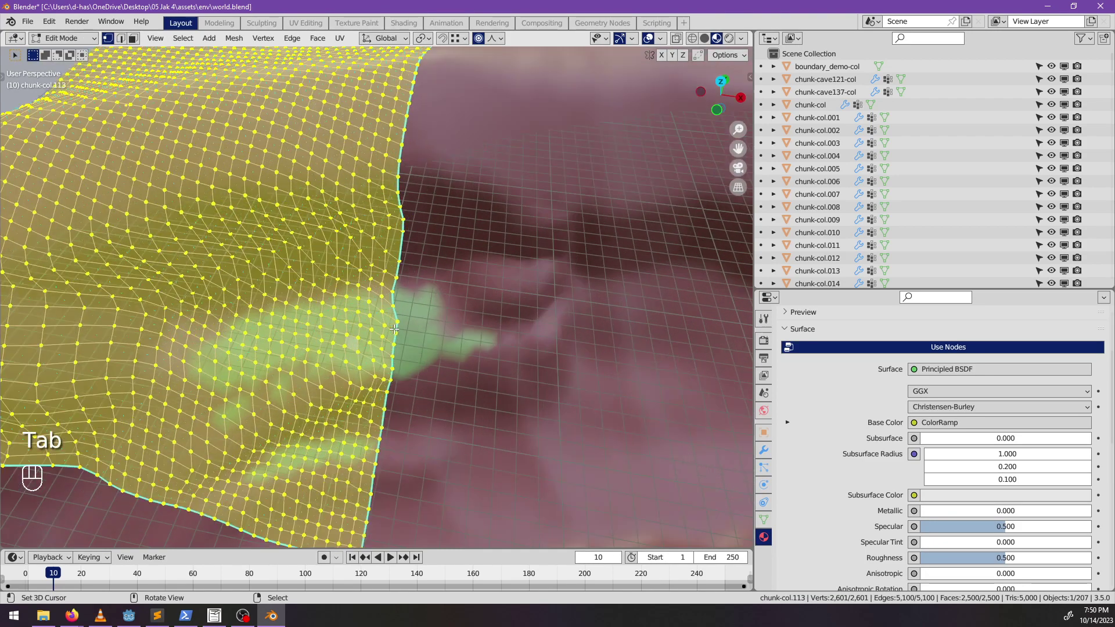
key(Tab)
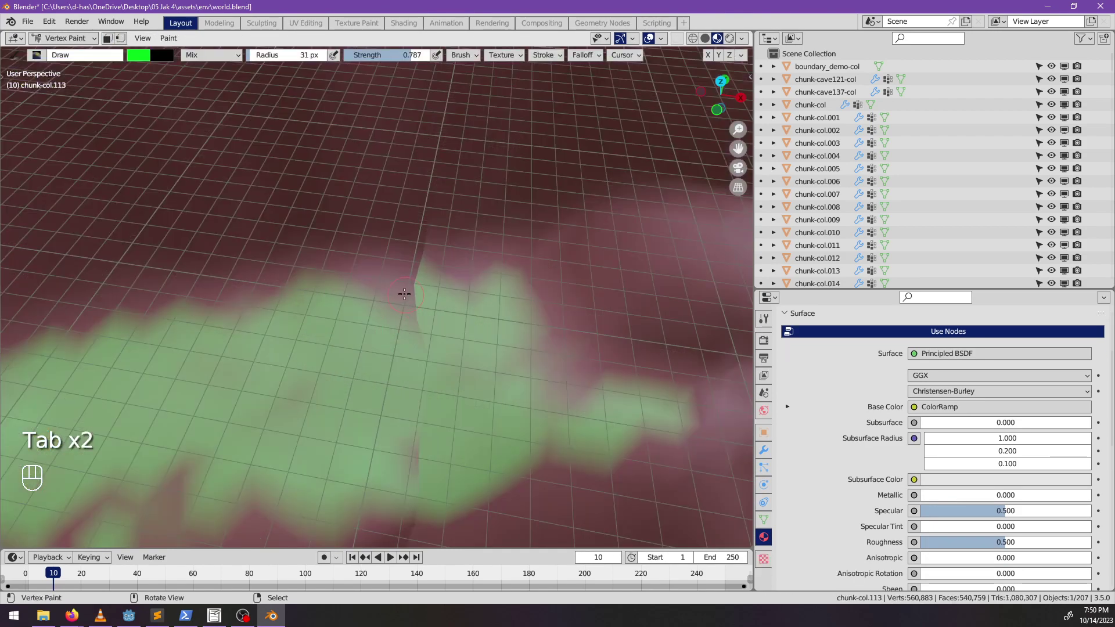
drag(410, 287, 414, 288)
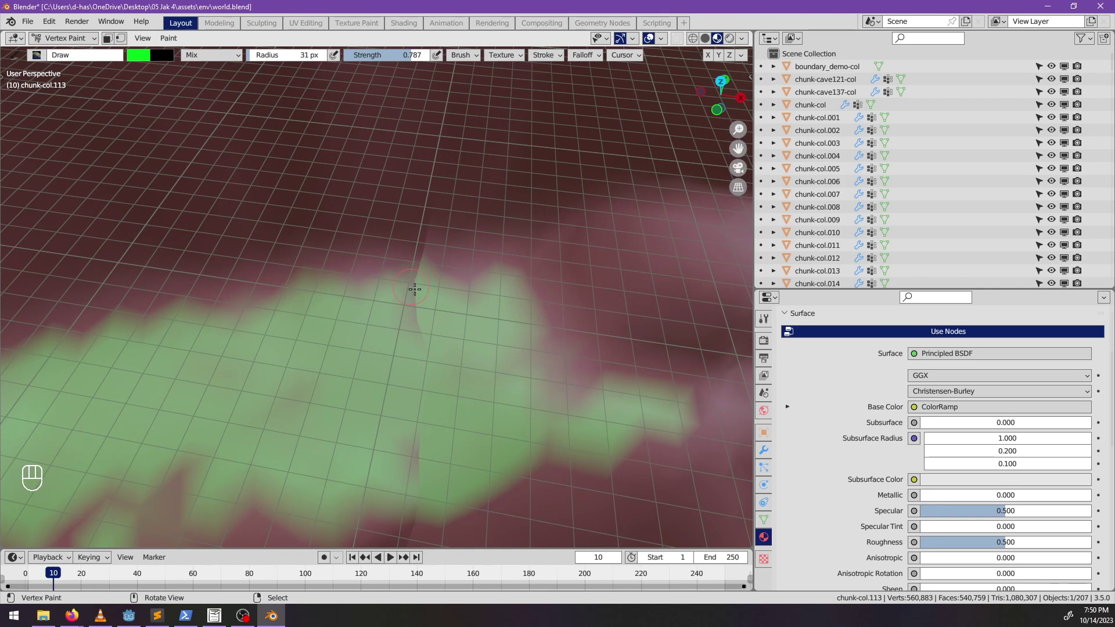
click(413, 287)
drag(416, 331, 418, 368)
drag(417, 482, 419, 450)
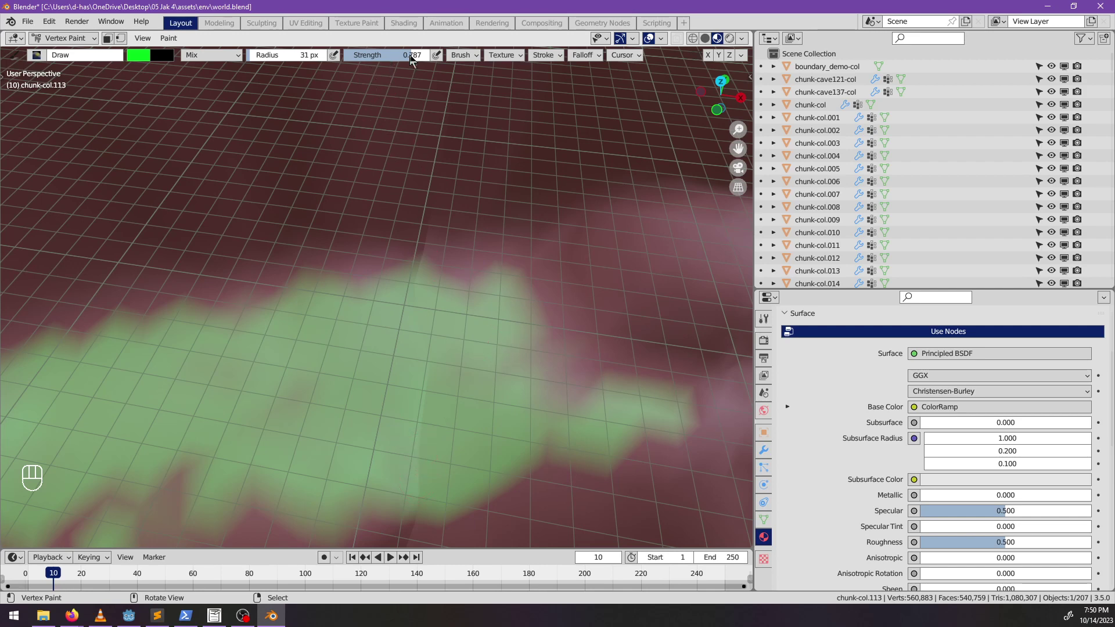
- Set the vertex paint brush strength to 1.000 and paint over the faint patch on chunk-col.113's green ledge
drag(413, 55, 436, 55)
mouse_move(360, 468)
middle_down()
mouse_move(355, 447)
mouse_move(368, 443)
mouse_move(343, 413)
middle_up()
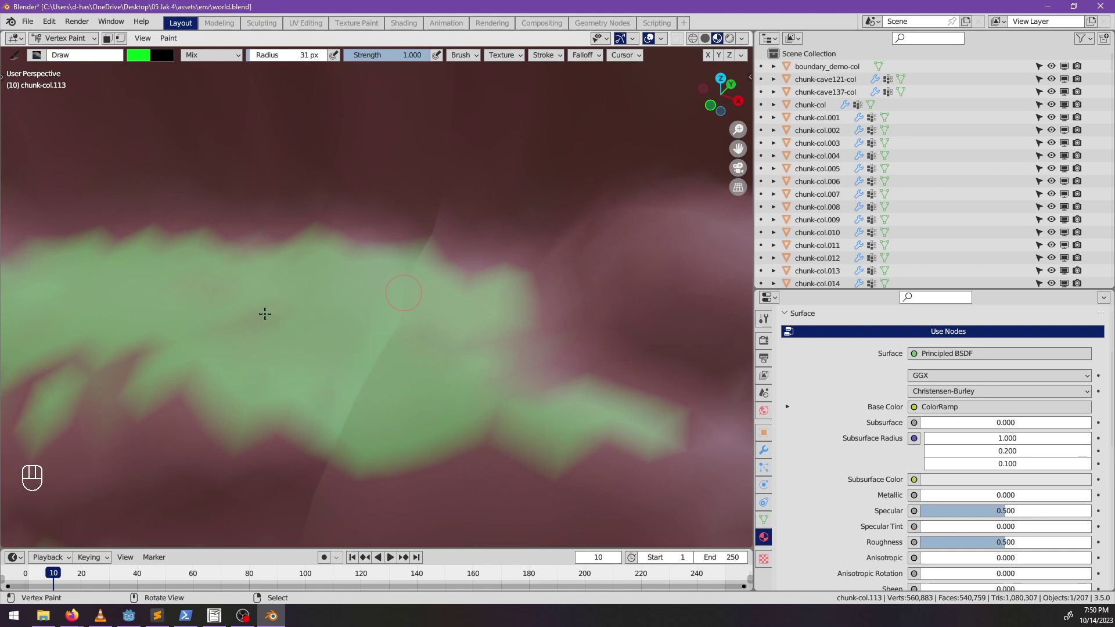
drag(225, 318, 217, 319)
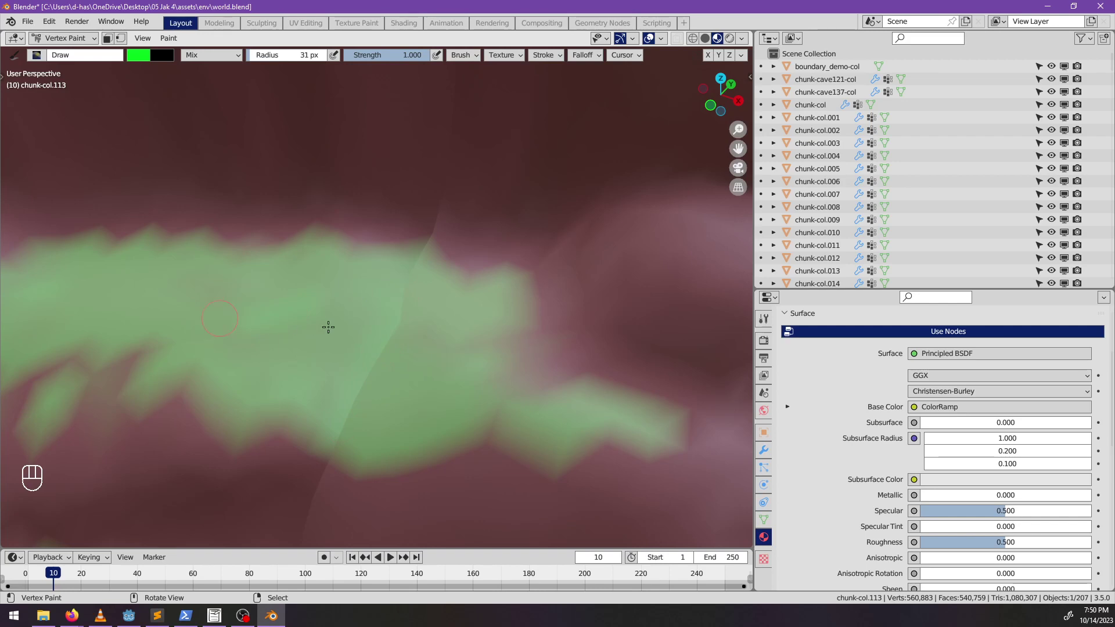
middle_drag(284, 378, 408, 349)
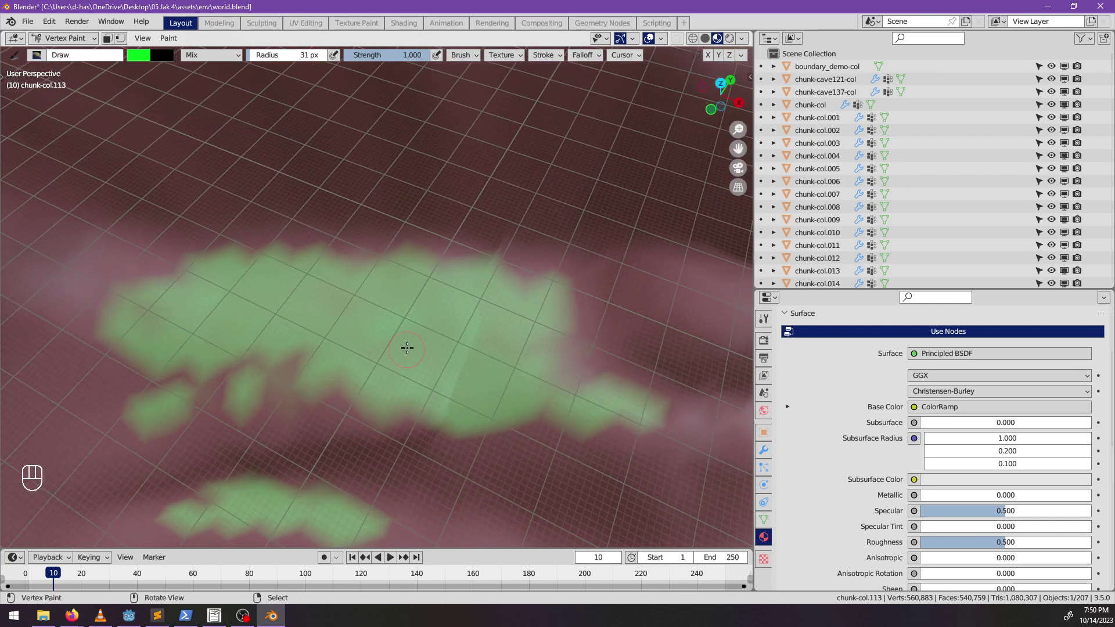
- Select chunk-col.113 and chunk-col.125 together in Object Mode and enter Edit Mode on both meshes
scroll(414, 349, down, 2)
key(Tab)
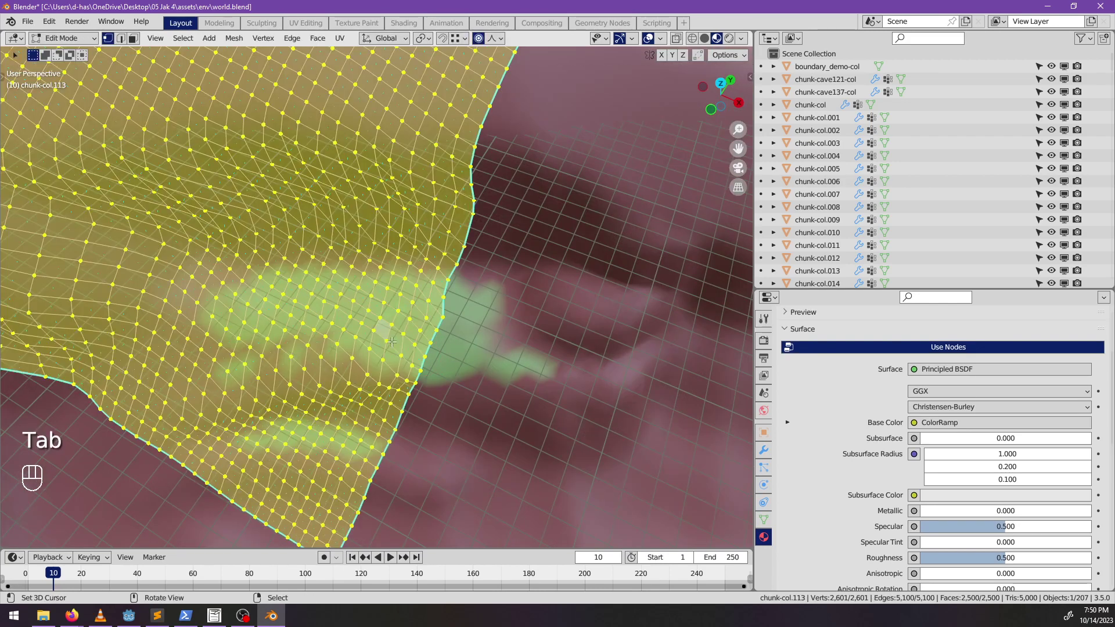
key(ctrl+Tab)
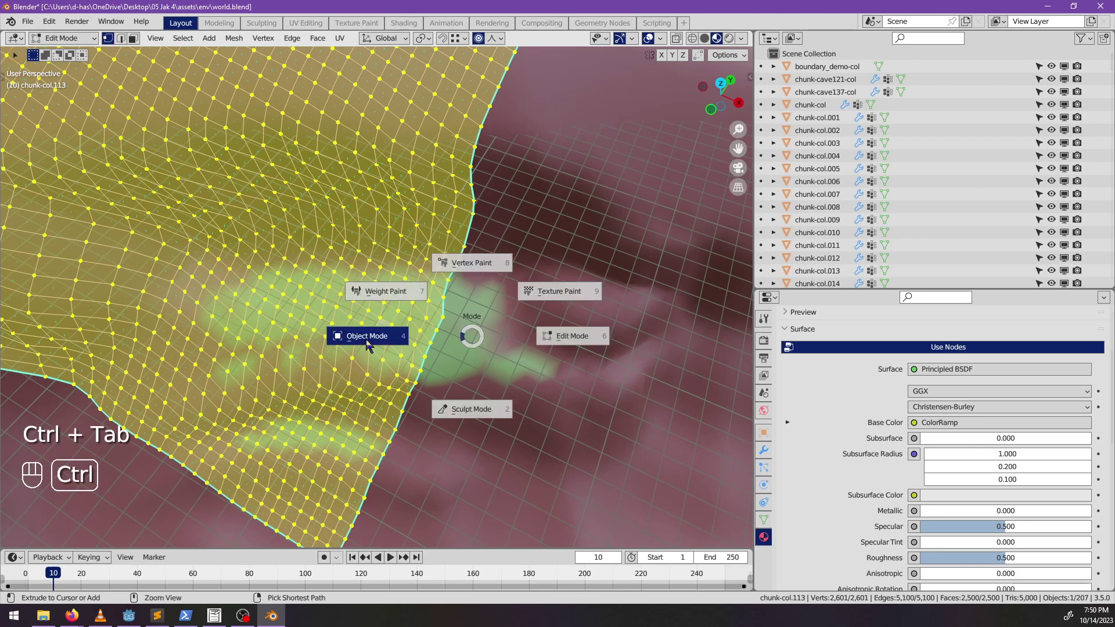
click(440, 344)
shift+click(459, 341)
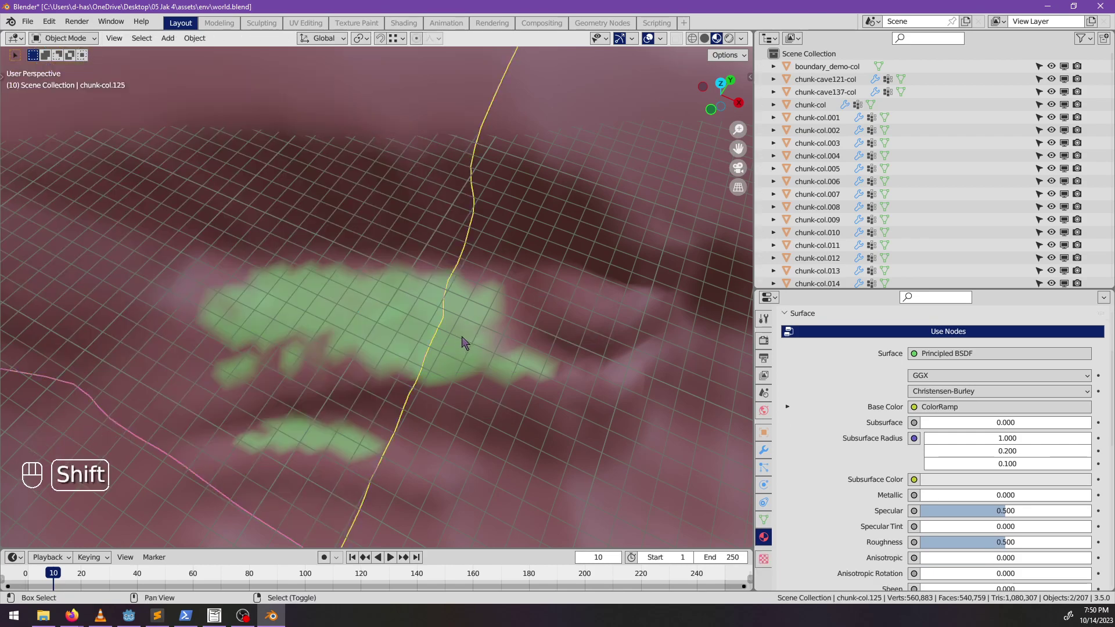
key(Tab)
- Clear the vertex selection and circle-select vertices across the upper green ledge on both chunks
key(alt+a)
key(c)
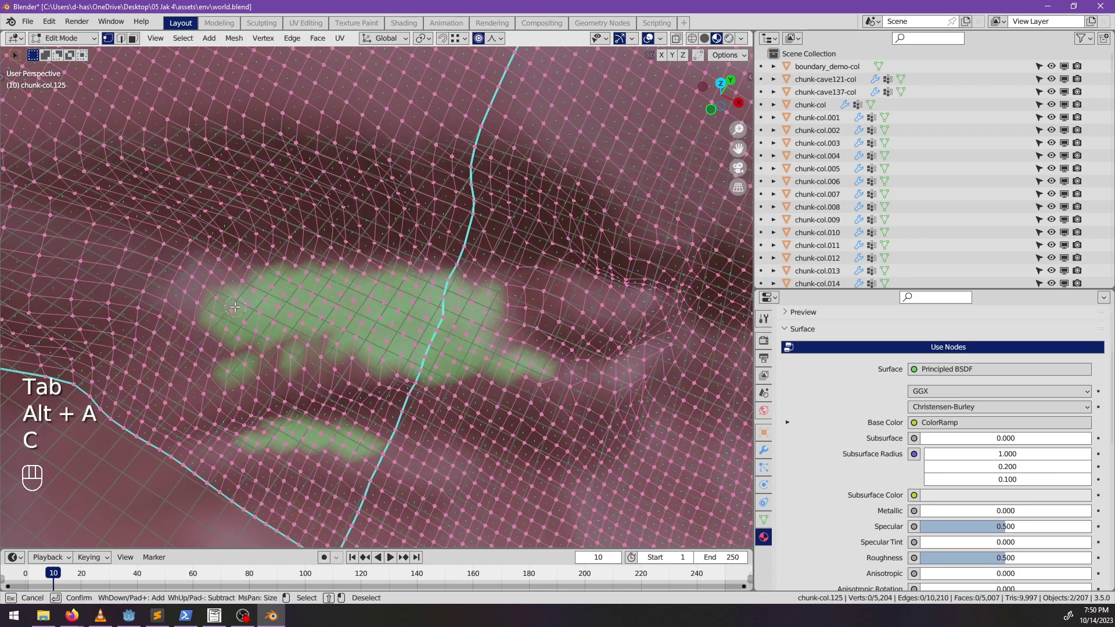
mouse_move(223, 311)
mouse_down()
mouse_move(249, 292)
mouse_move(212, 303)
mouse_move(360, 277)
mouse_move(475, 289)
mouse_move(490, 331)
mouse_move(452, 323)
mouse_move(543, 377)
mouse_move(550, 360)
mouse_move(520, 378)
mouse_move(410, 345)
mouse_move(403, 305)
mouse_move(371, 340)
mouse_up()
key(alt+z)
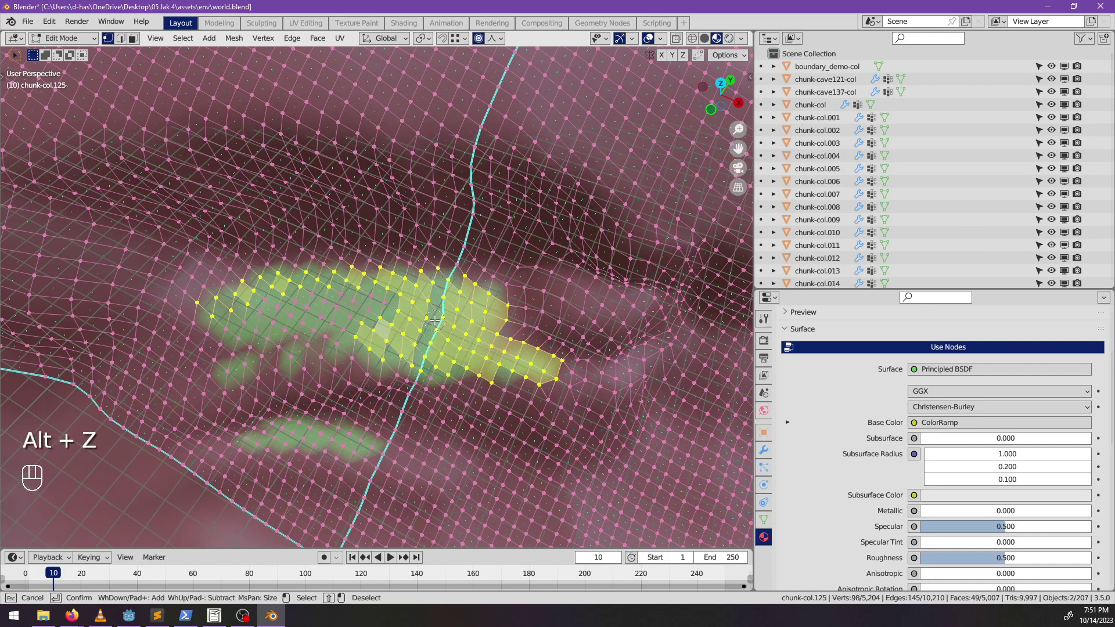
key(alt+z)
key(z)
key(z)
key(z)
key(z)
key(alt+z)
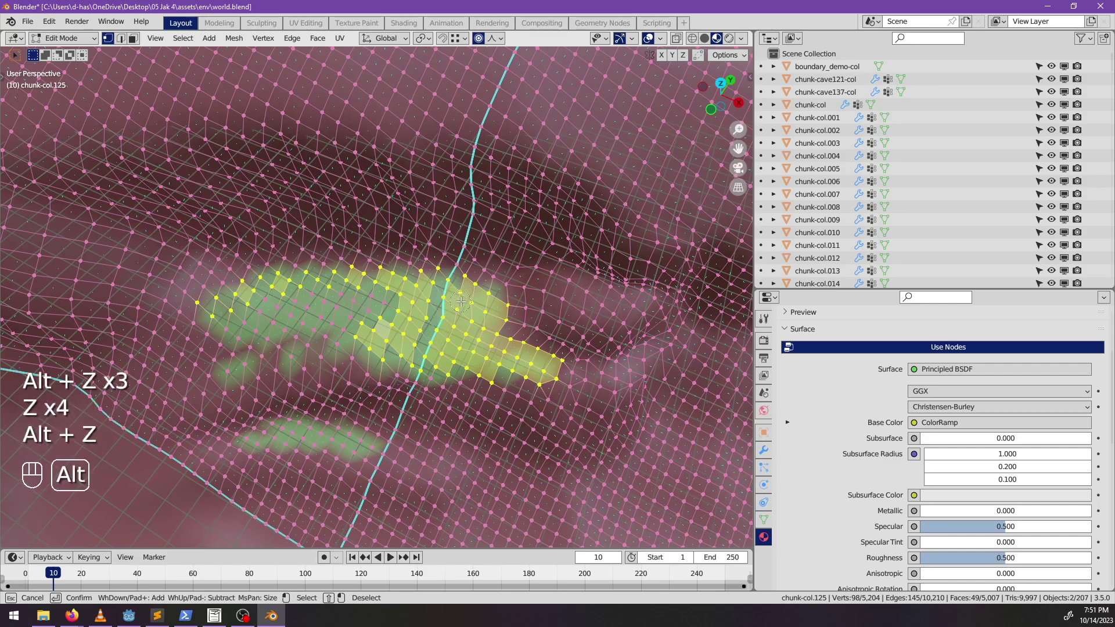
key(shift+z)
key(shift+z)
key(alt+z)
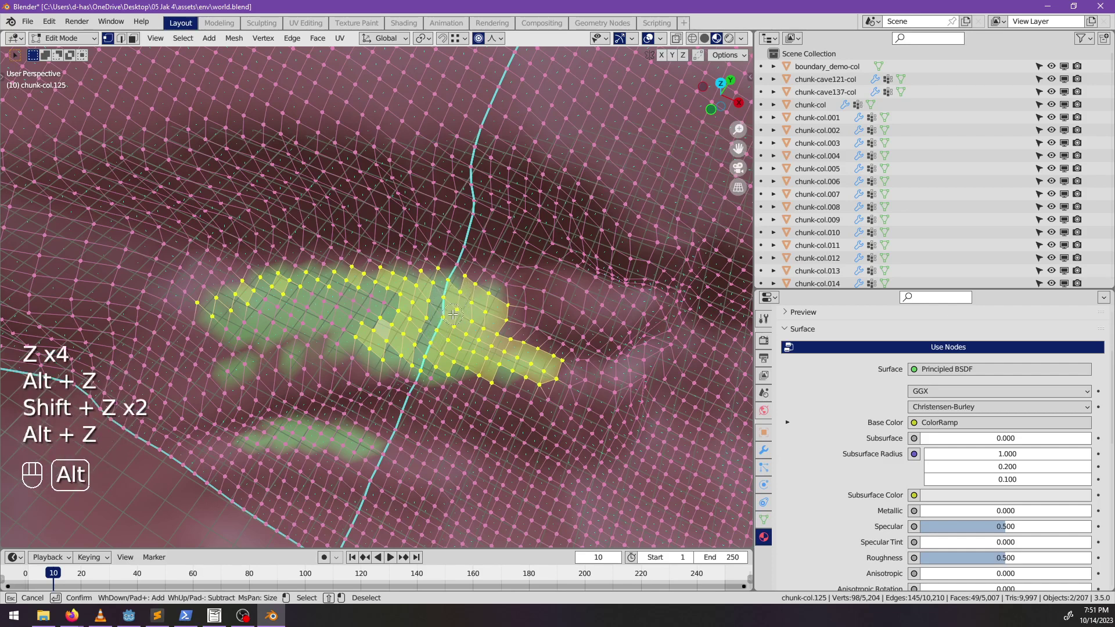
key(z)
key(z)
key(z)
key(z)
key(z)
key(z)
key(z)
key(z)
key(z)
key(z)
key(z)
key(z)
key(z)
key(z)
key(z)
key(z)
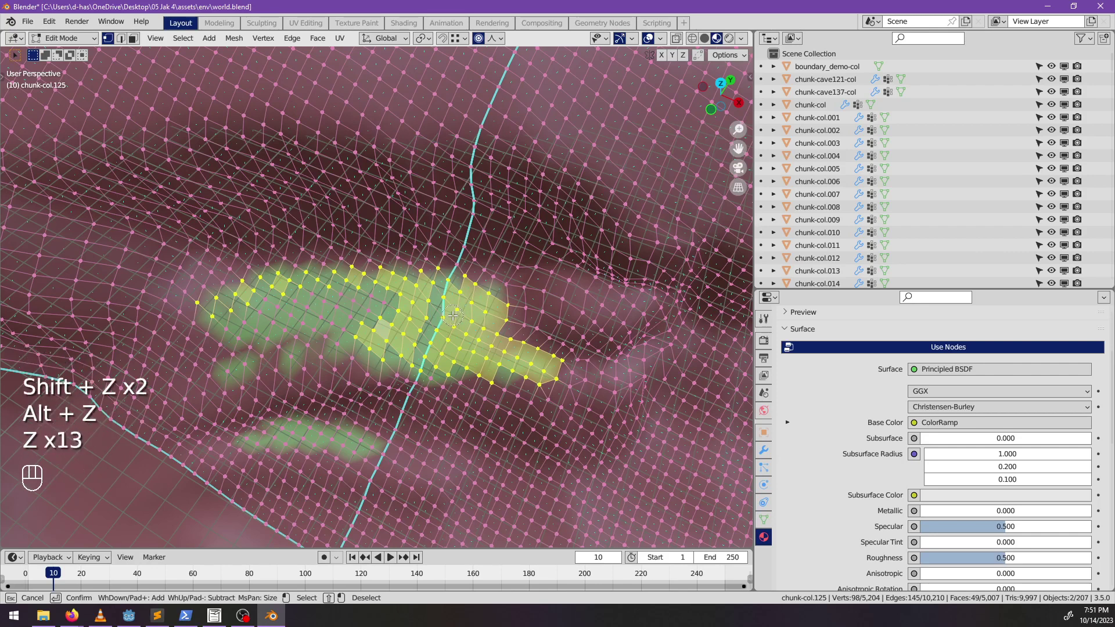